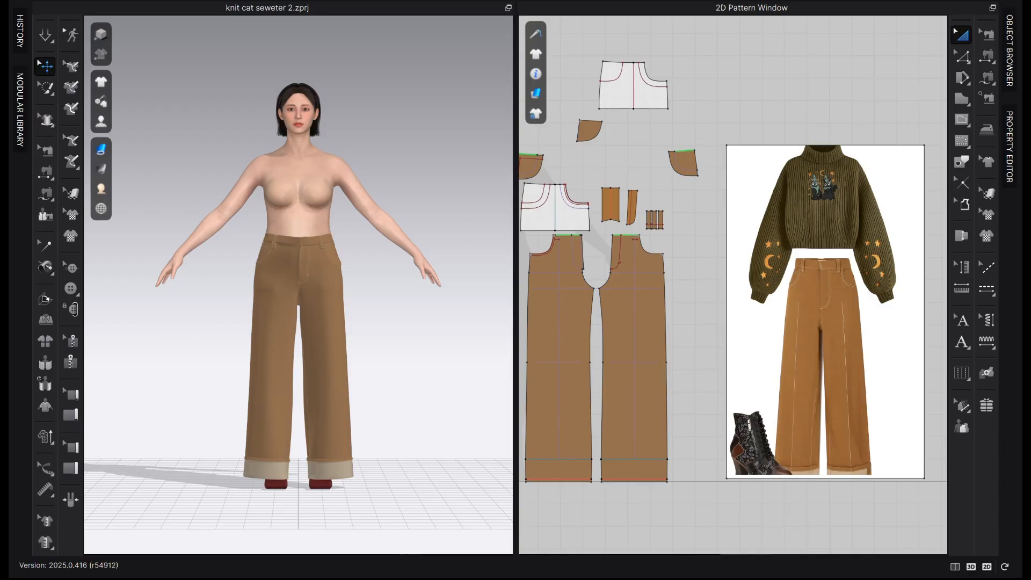
Add the "basic bodice looe fitted without dart-2" project from the basic patterns folder to the current project as a garment
left_click(51, 2)
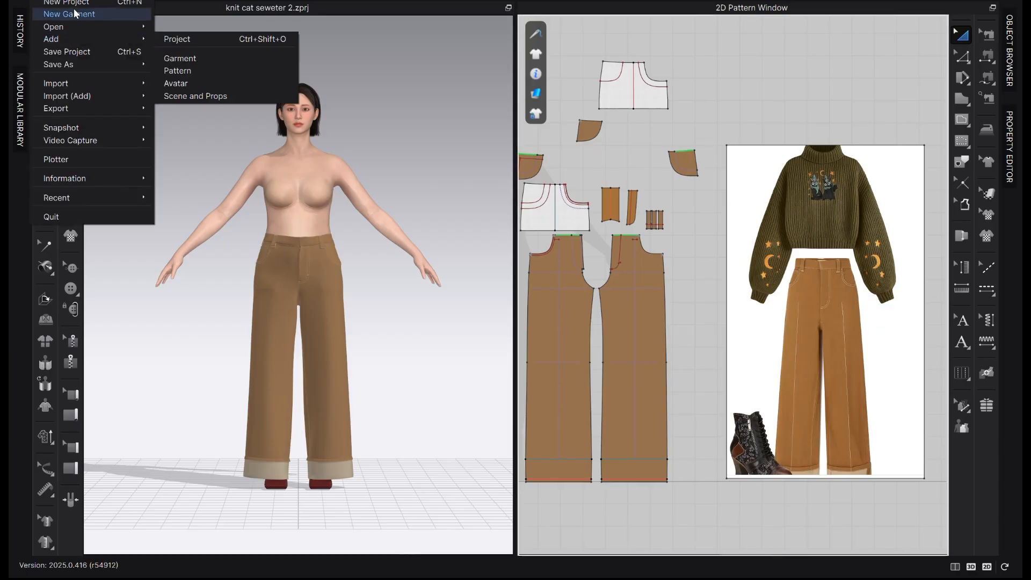
mouse_move(68, 36)
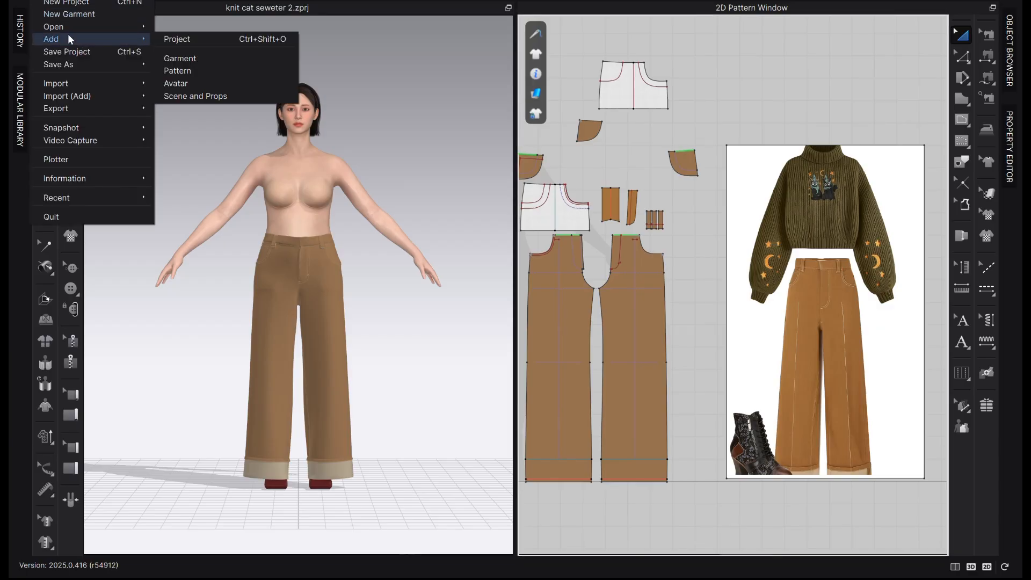
left_click(204, 39)
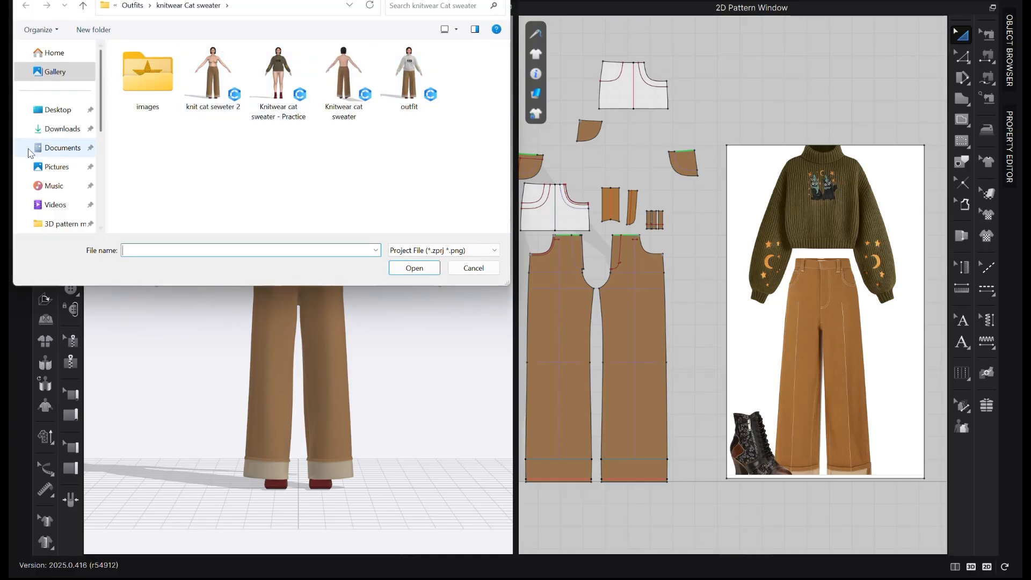
left_click(59, 163)
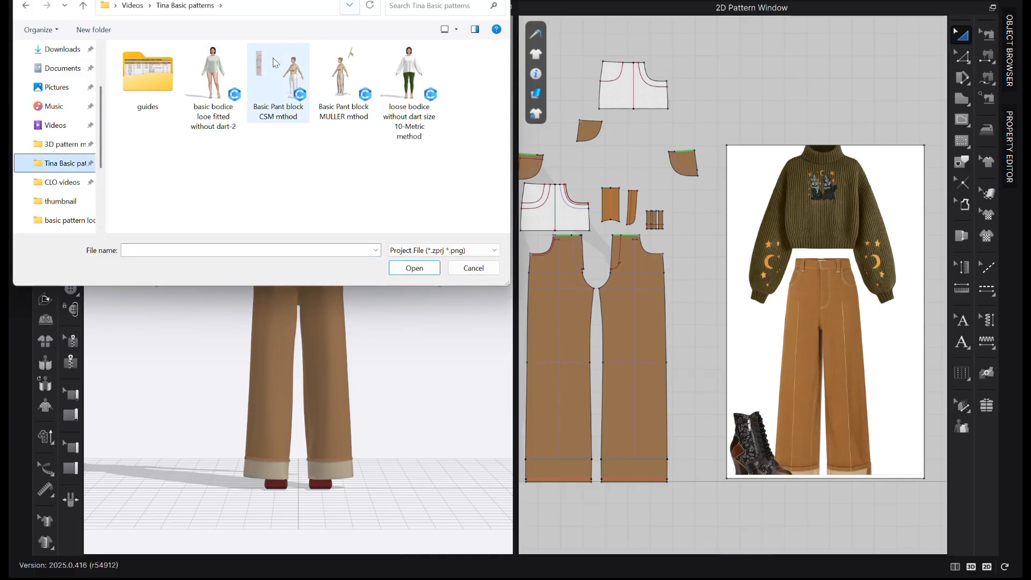
left_click(236, 80)
left_click(427, 274)
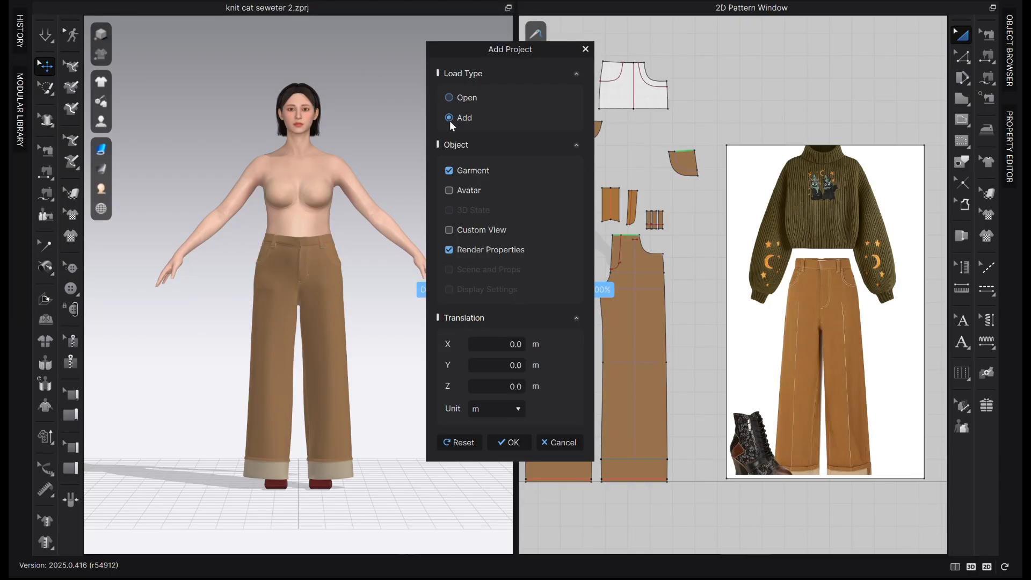
left_click(459, 192)
left_click(507, 441)
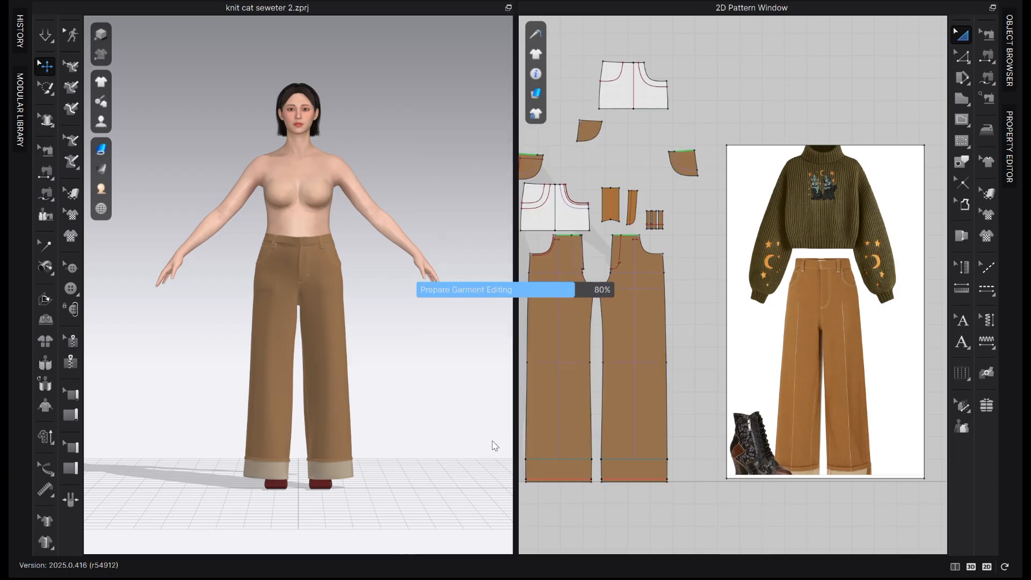
left_click(485, 295)
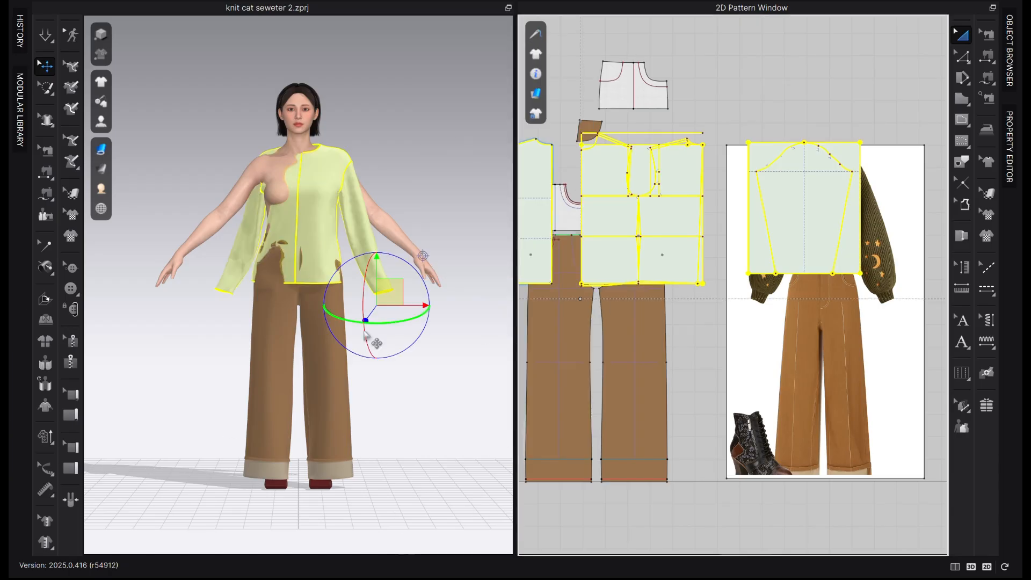
Move the added bodice, sleeve and drafting patterns above the trouser pieces in the 2D window
scroll(736, 361, "down", 5)
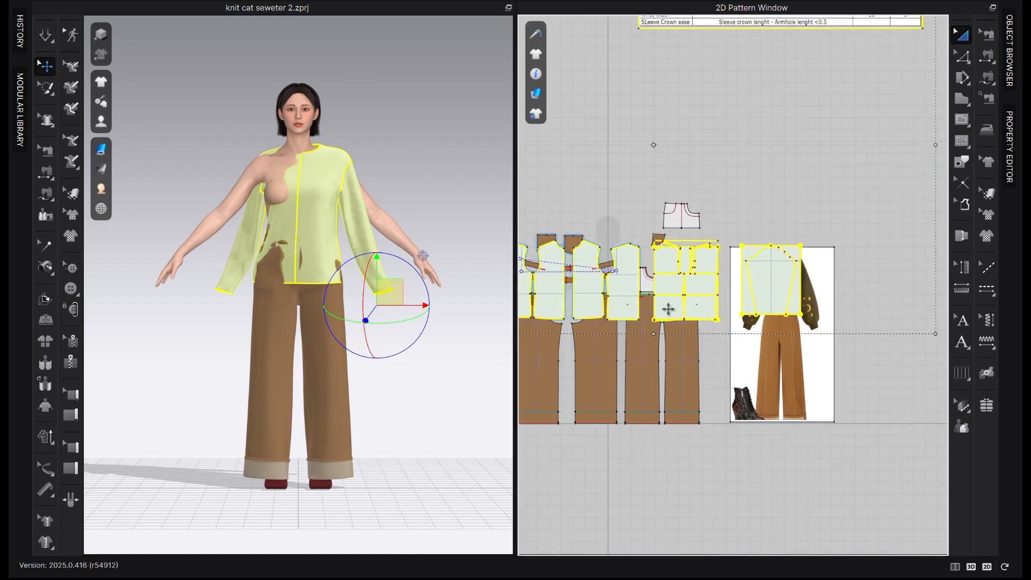
middle_click_drag(691, 363, 760, 388)
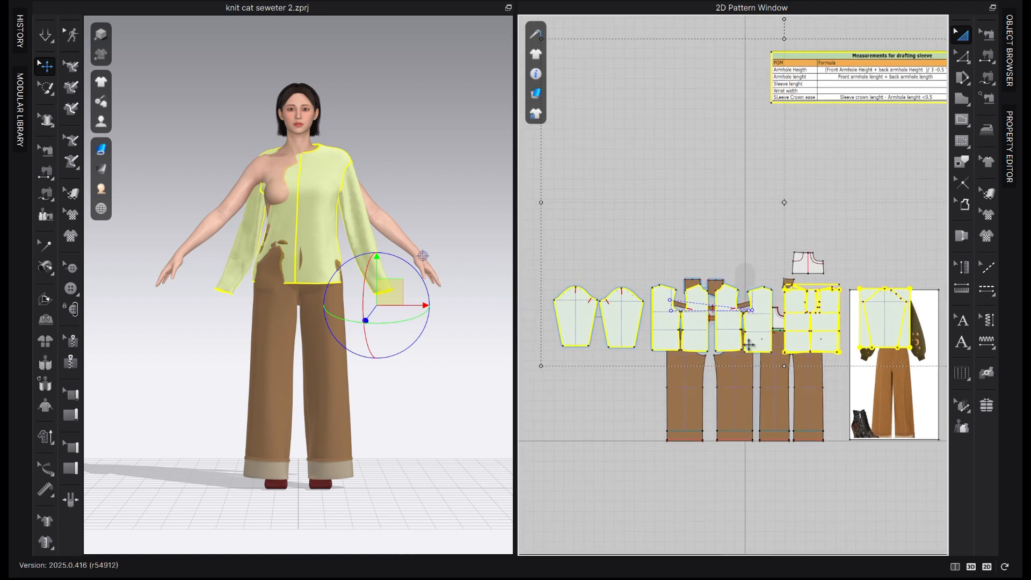
left_click_drag(750, 343, 744, 198)
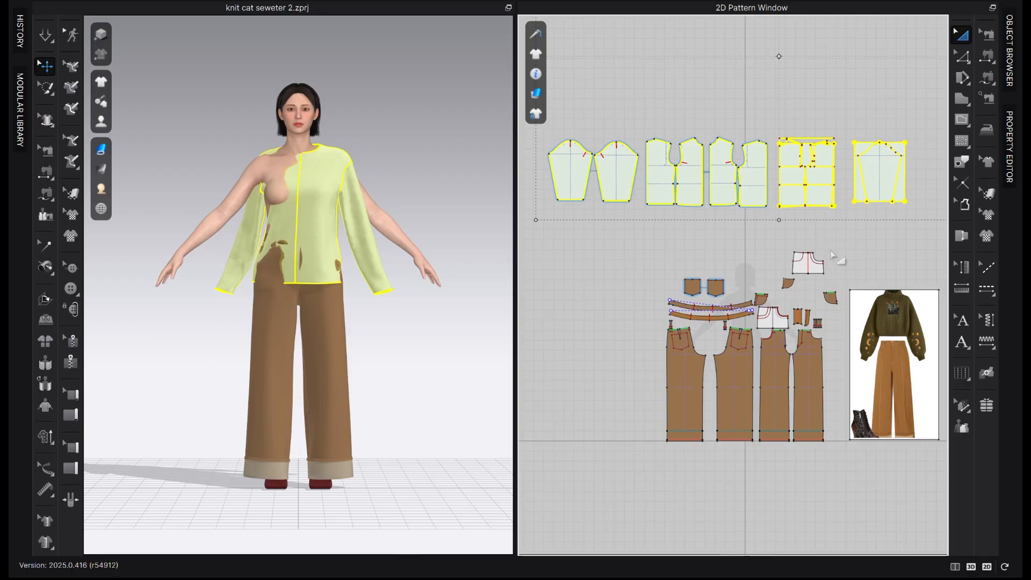
Delete all the trouser pattern pieces and the bodice and sleeve drafting blocks, keeping the garment pieces and reference image
left_click(592, 333)
left_click_drag(847, 229, 600, 456)
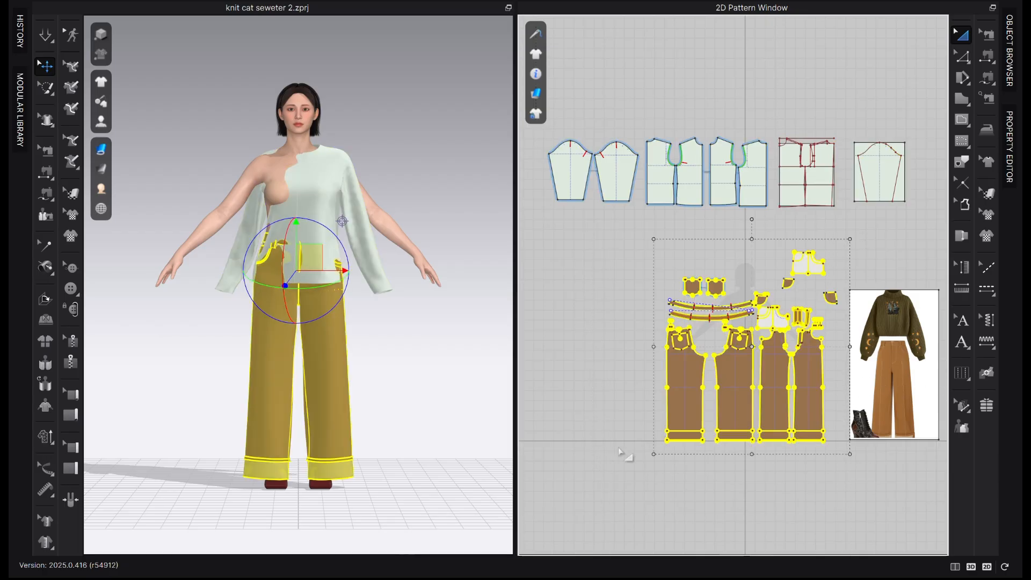
key("Delete")
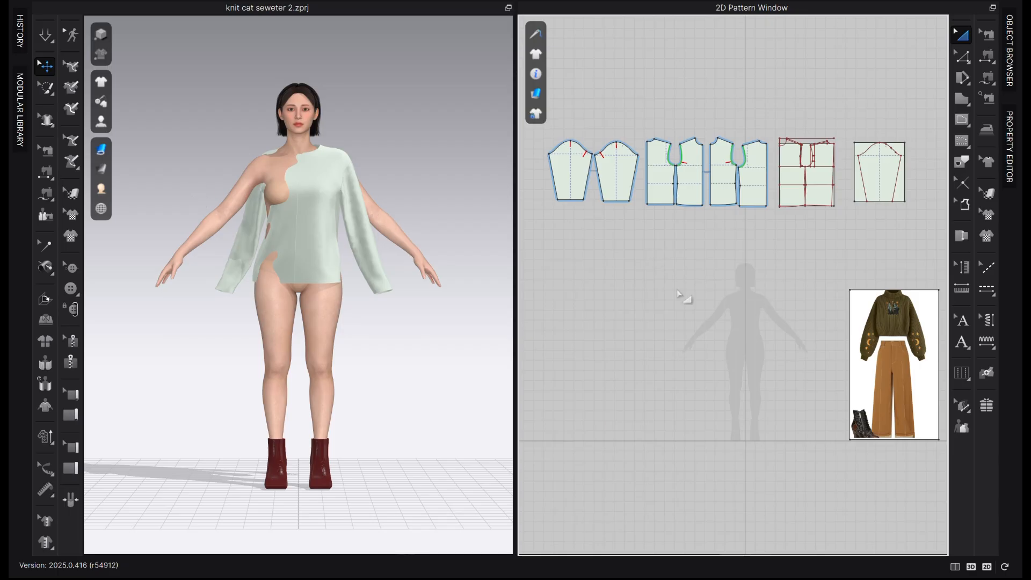
left_click_drag(918, 98, 778, 230)
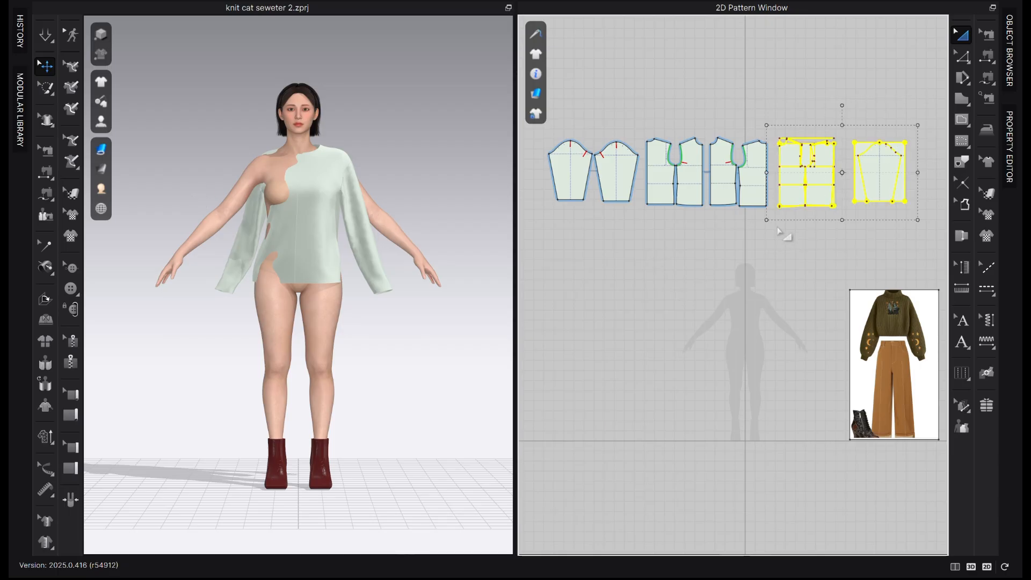
key("Delete")
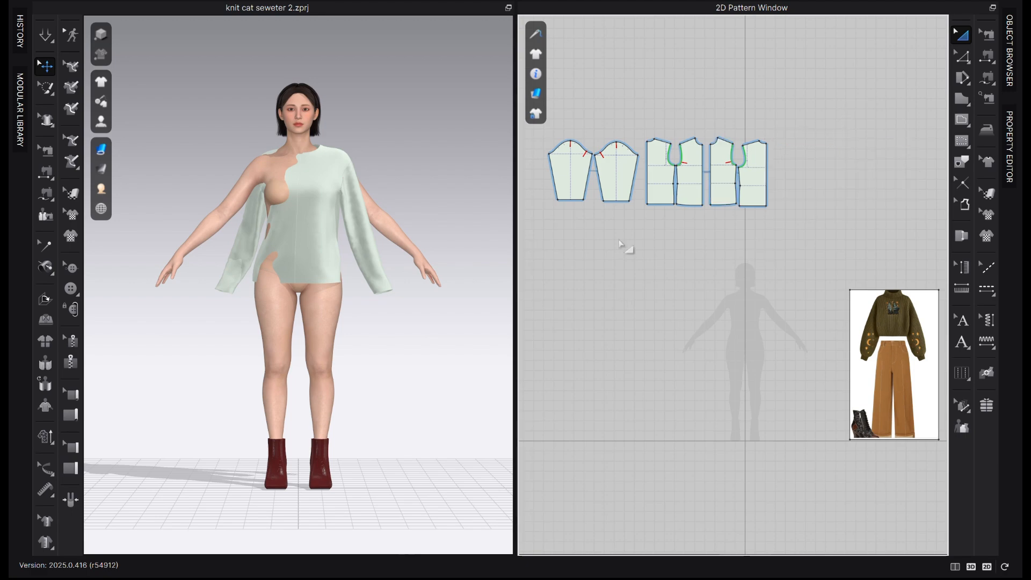
Move the bodice and sleeve pieces down beside the reference image, over the avatar silhouette
scroll(705, 271, "down", 2)
scroll(752, 169, "up", 2)
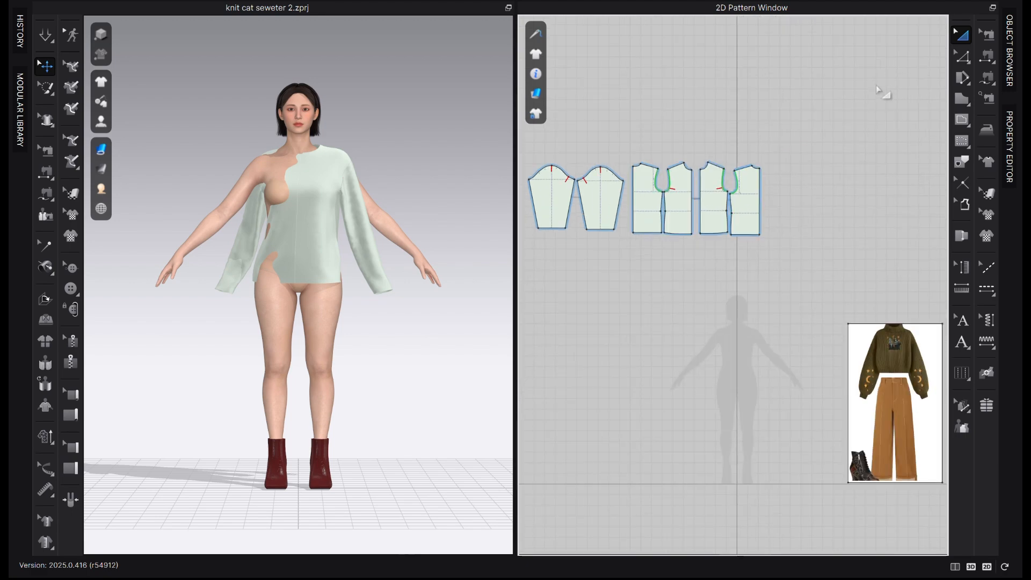
left_click_drag(875, 103, 496, 305)
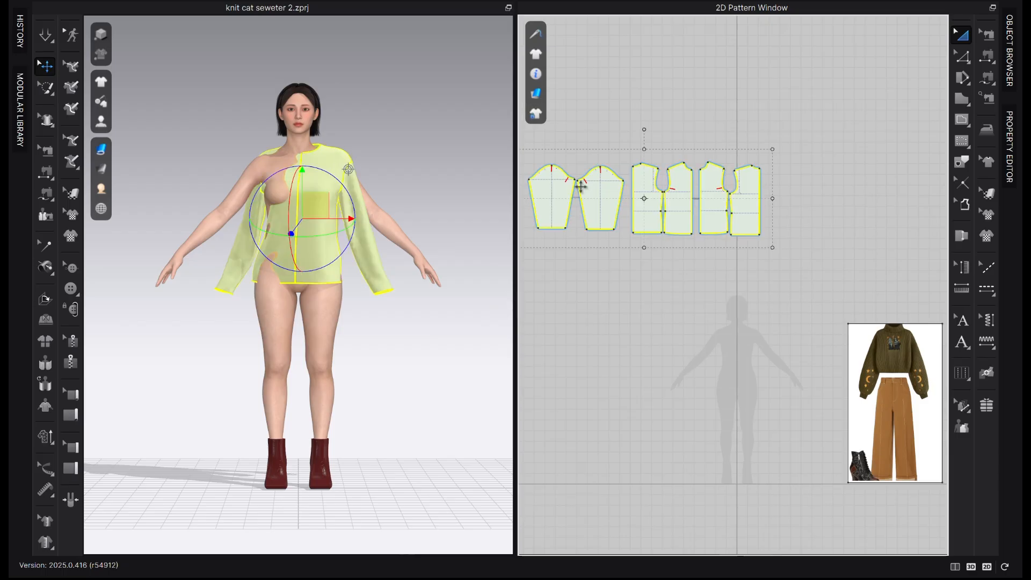
left_click_drag(571, 191, 635, 353)
Reset the 3D arrangement of the selected bodice and sleeve pieces around the avatar
scroll(261, 159, "up", 2)
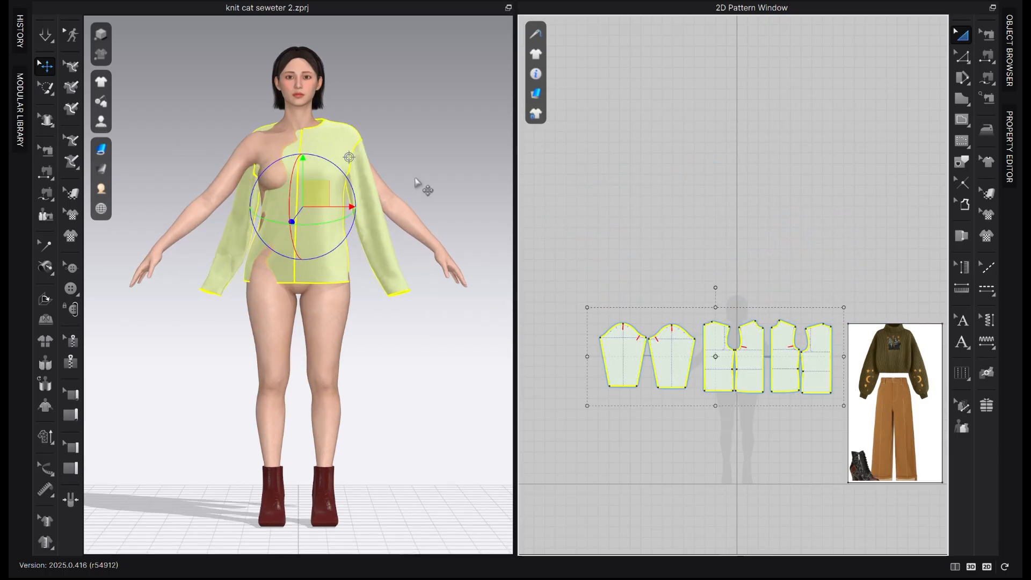
right_click(318, 148)
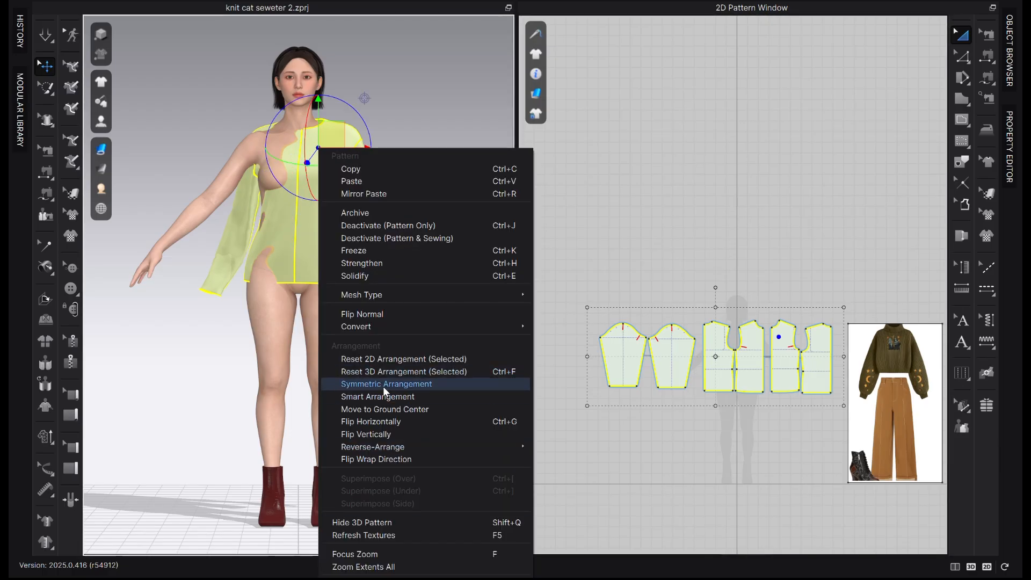
left_click(385, 371)
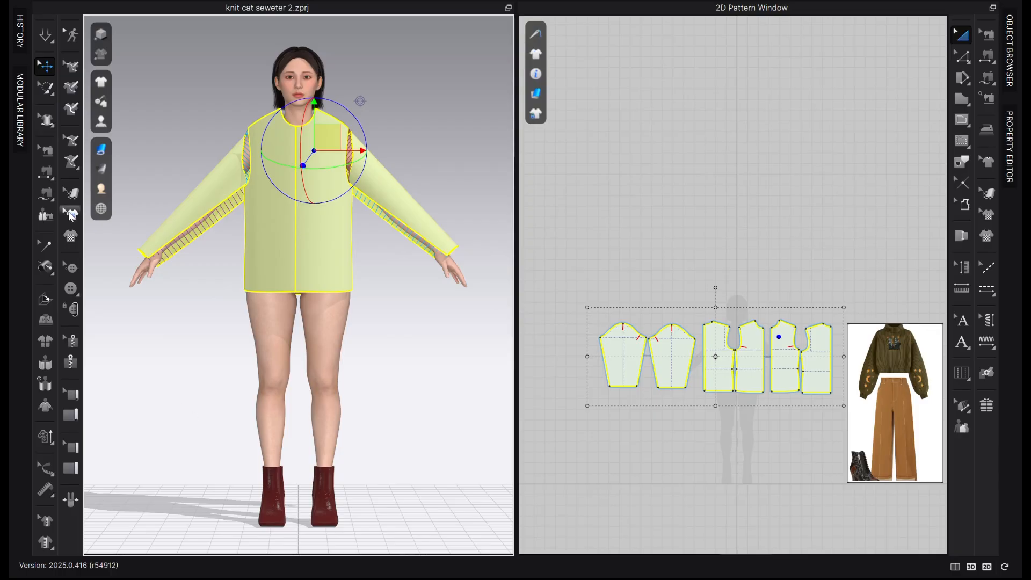
right_click_drag(219, 345, 330, 380)
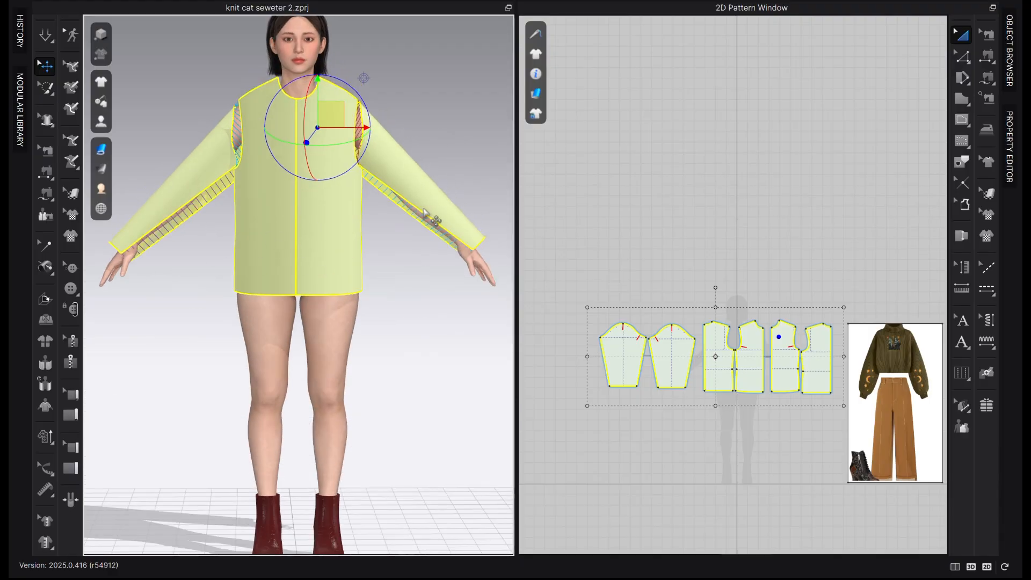
left_click(420, 167)
left_click_drag(447, 122, 440, 124)
key("ctrl+z")
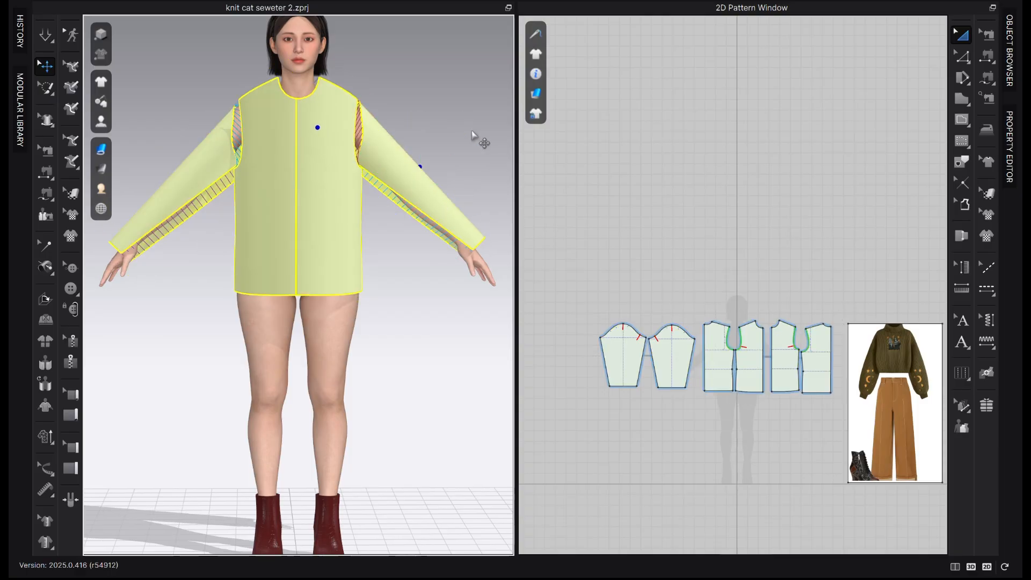
Rotate the sleeve pieces in 3D to align them with the avatar's arms
left_click(477, 138)
left_click(386, 173)
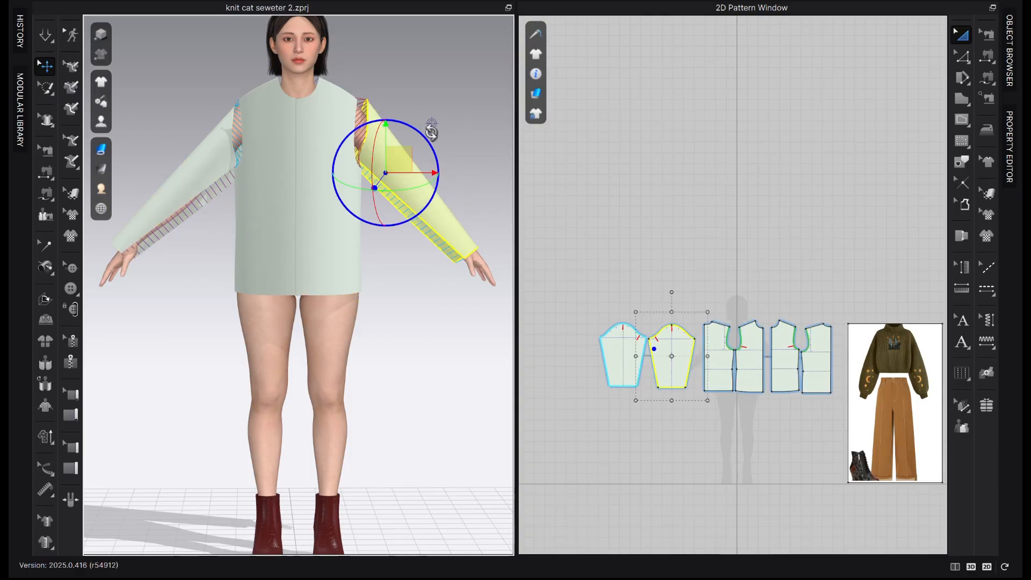
left_click(214, 199)
right_click_drag(215, 199, 213, 335)
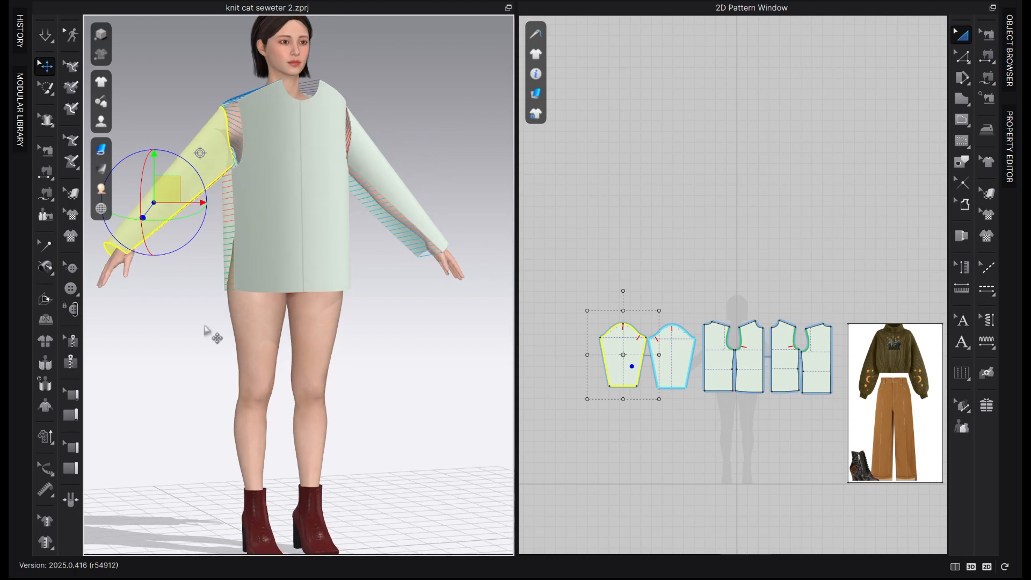
left_click_drag(136, 153, 136, 159)
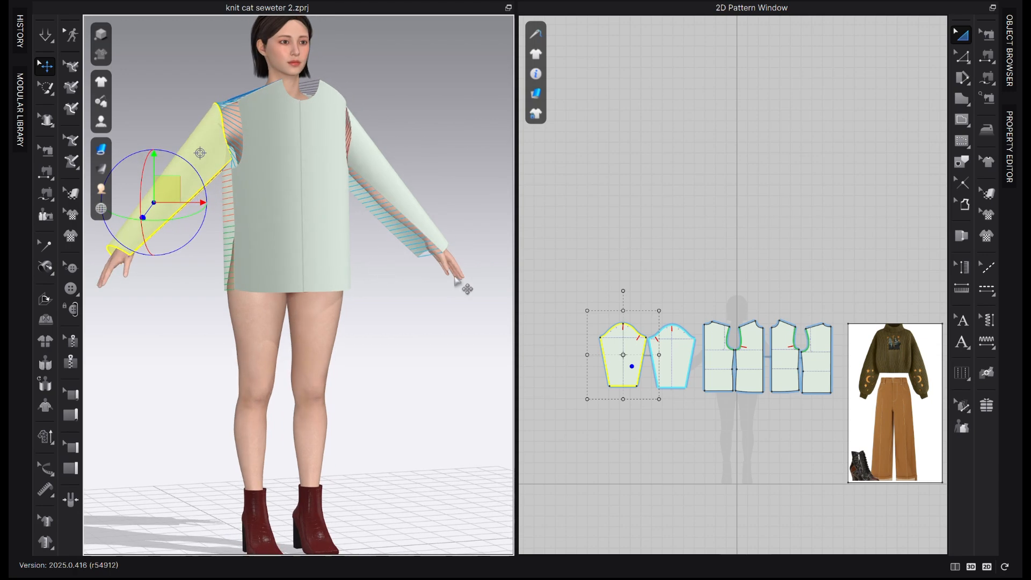
Check the arrangement from the side, return to the front view and simulate the top on the avatar
right_click_drag(464, 287, 324, 329)
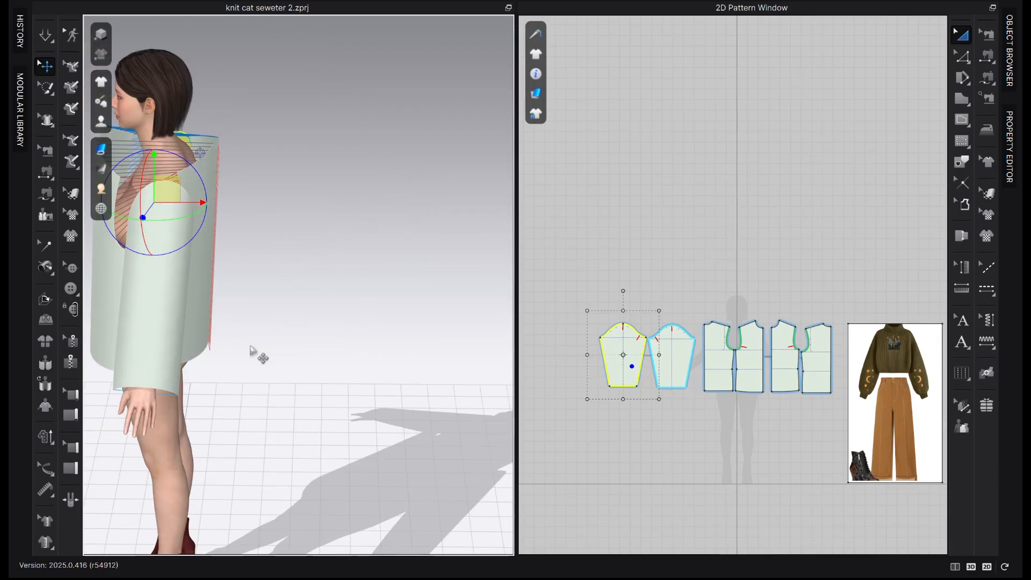
key("2")
left_click(44, 40)
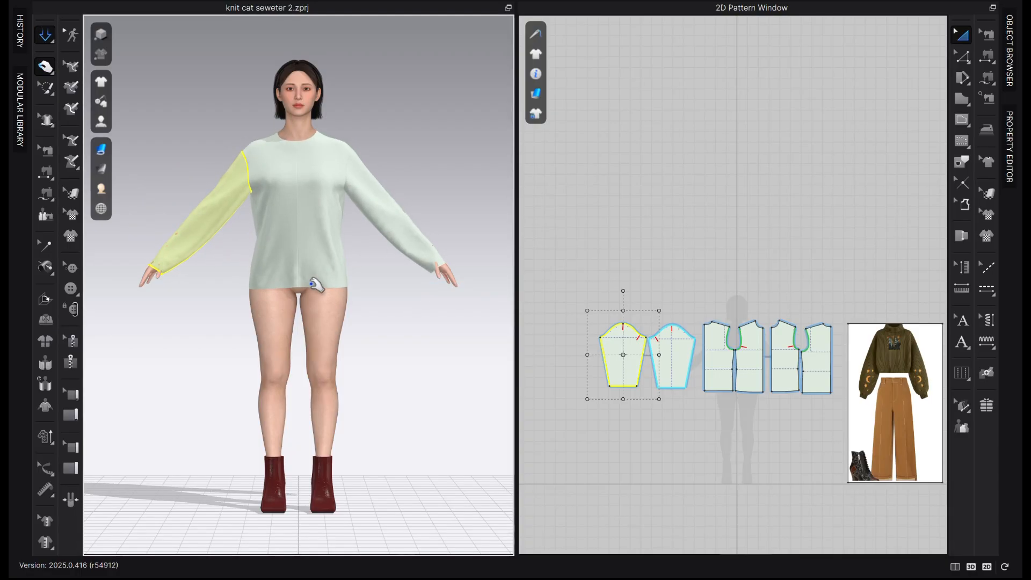
Compare the front and back bodice pieces with the sweater in the reference image
left_click(288, 268)
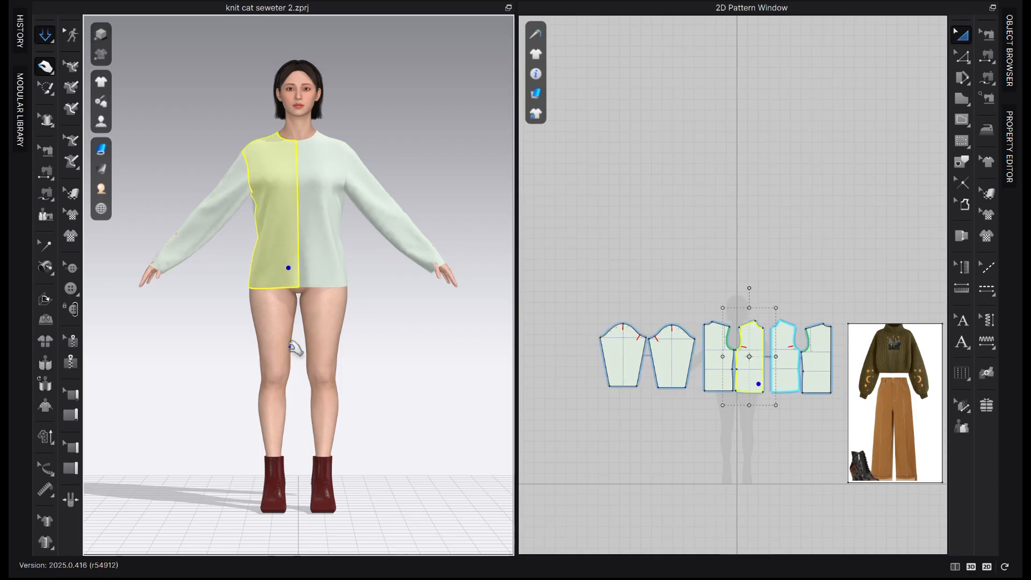
scroll(778, 414, "up", 2)
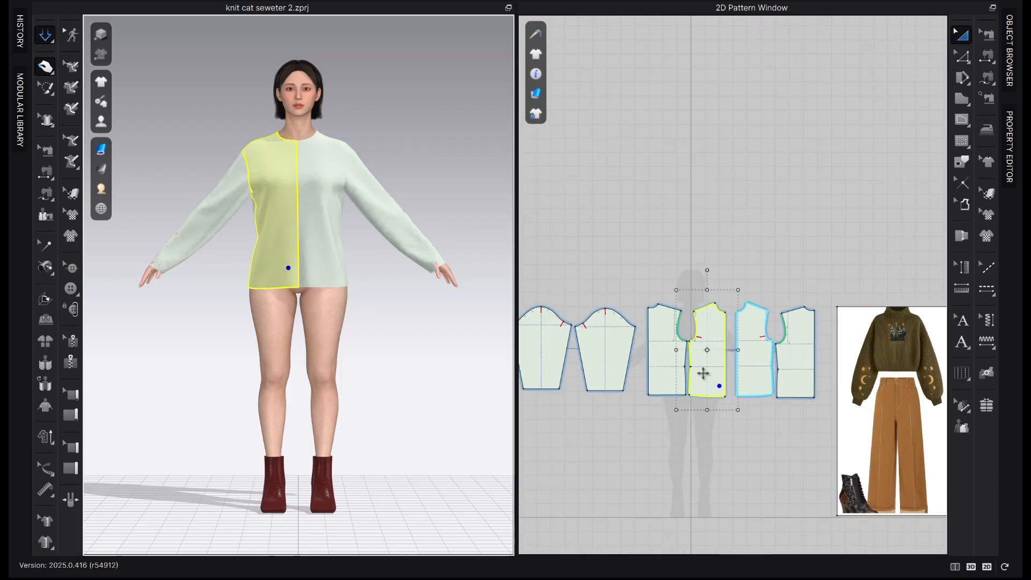
scroll(709, 376, "up", 2)
middle_click_drag(710, 378, 630, 329)
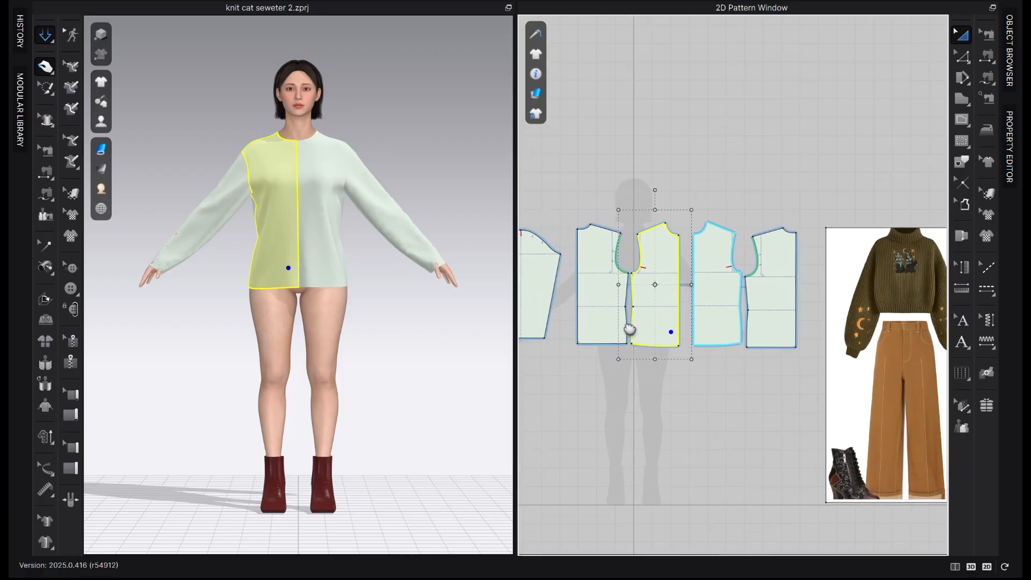
scroll(630, 330, "down", 1)
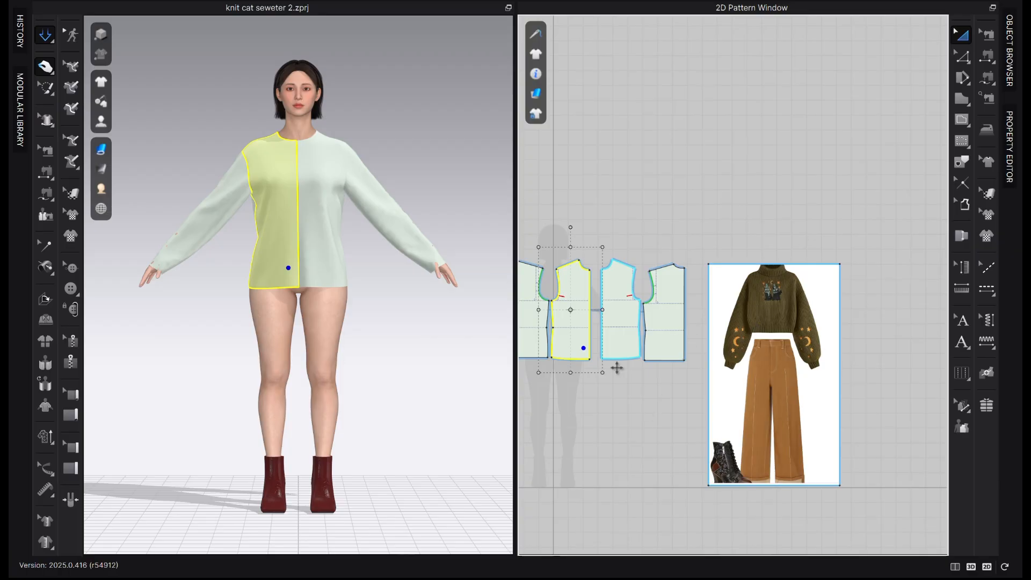
scroll(665, 380, "up", 2)
middle_click_drag(665, 379, 811, 357)
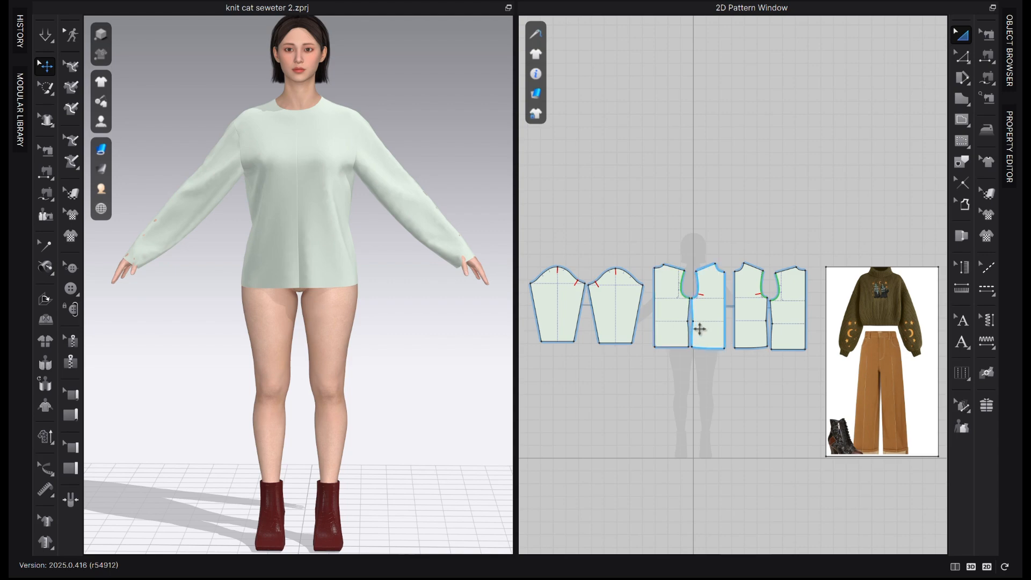
Delete the waist points on the side seams of the front and back bodice pieces to straighten the seams
scroll(704, 327, "up", 2)
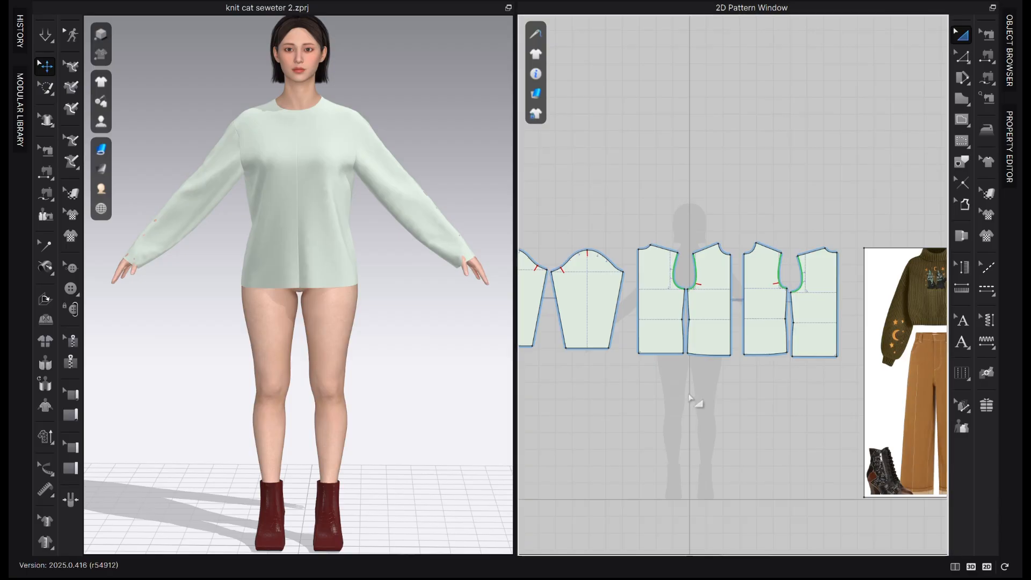
key("z")
scroll(682, 322, "up", 5)
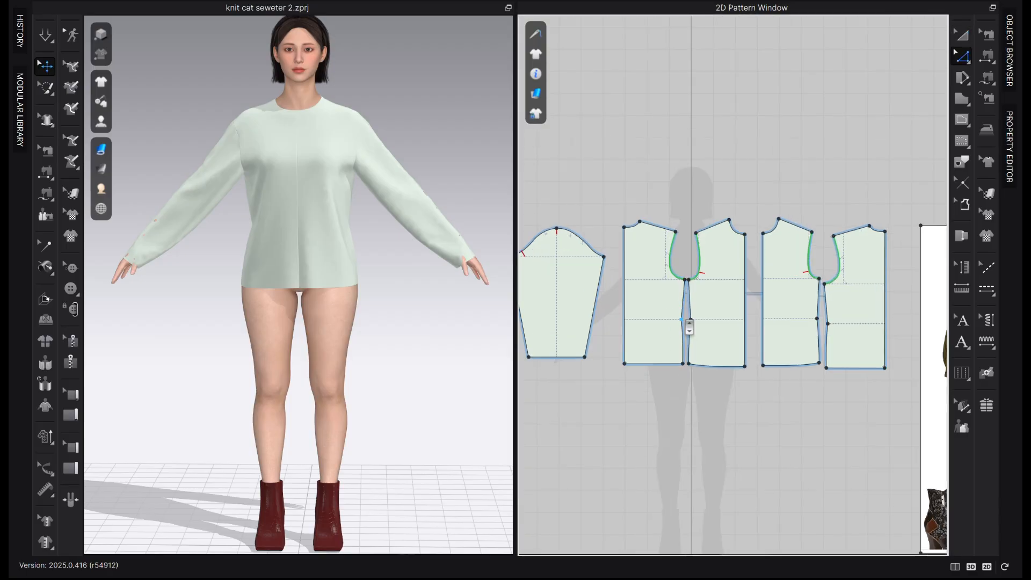
left_click(682, 322)
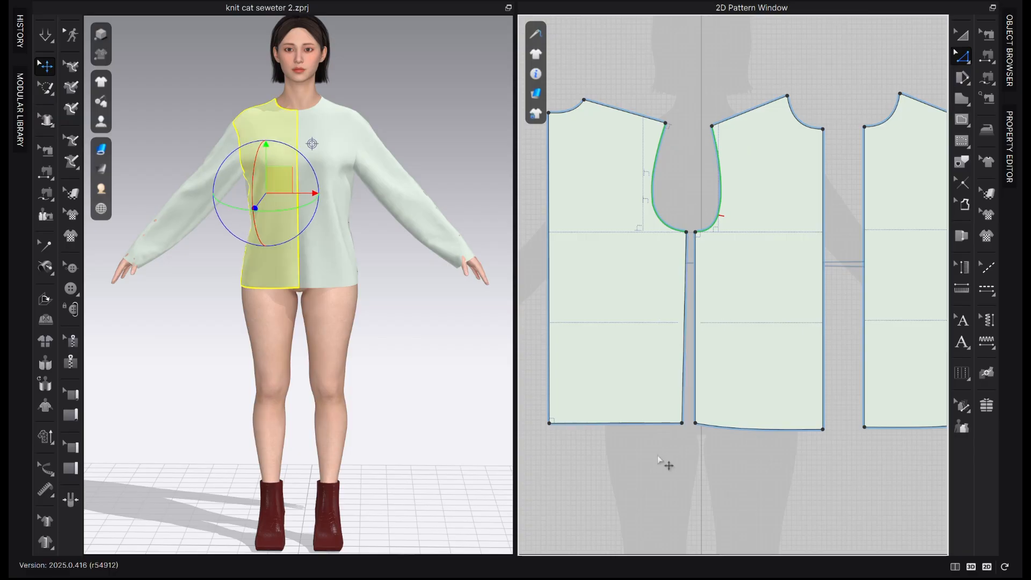
scroll(668, 465, "down", 5)
scroll(690, 295, "up", 2)
scroll(736, 322, "down", 4)
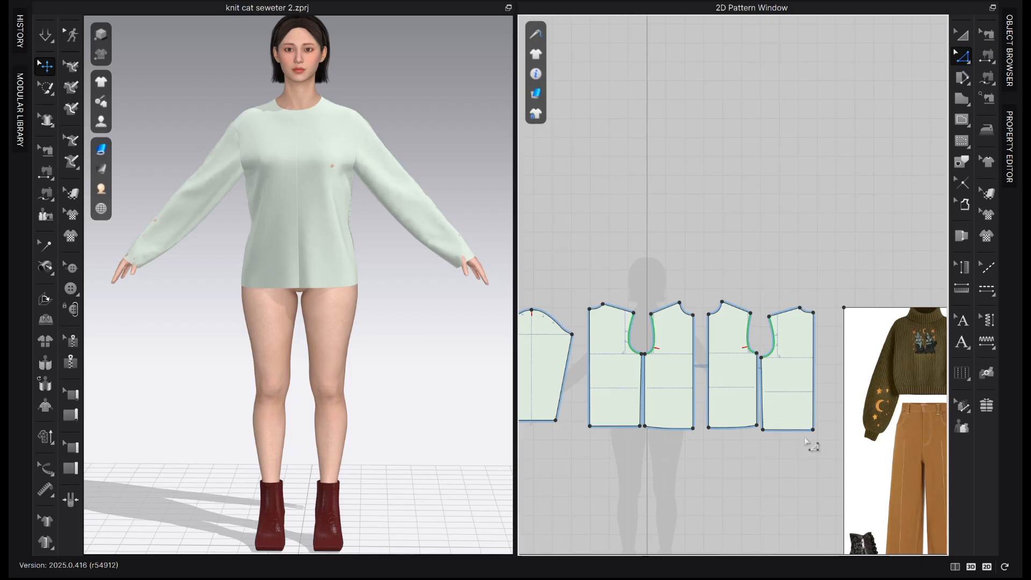
Shorten the back bodice by offsetting its hem outline with Retract at a distance of 3.5 in
scroll(732, 483, "up", 2)
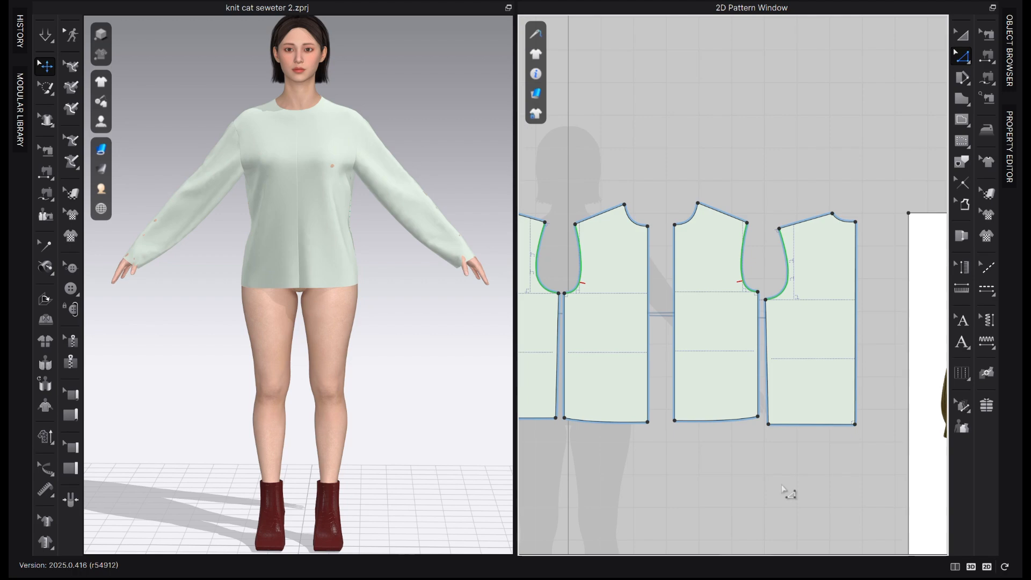
left_click(813, 424)
right_click(812, 423)
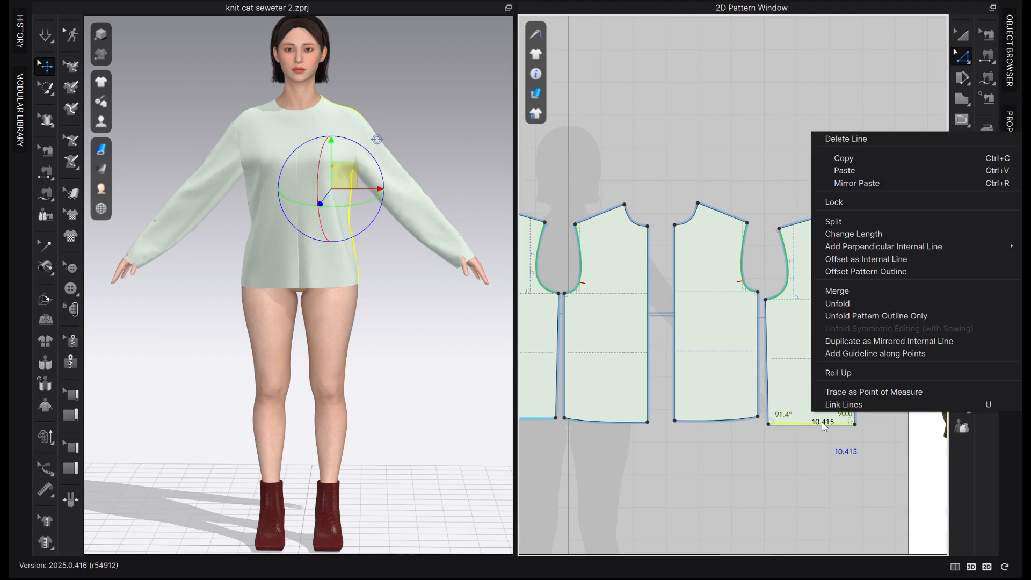
left_click(894, 272)
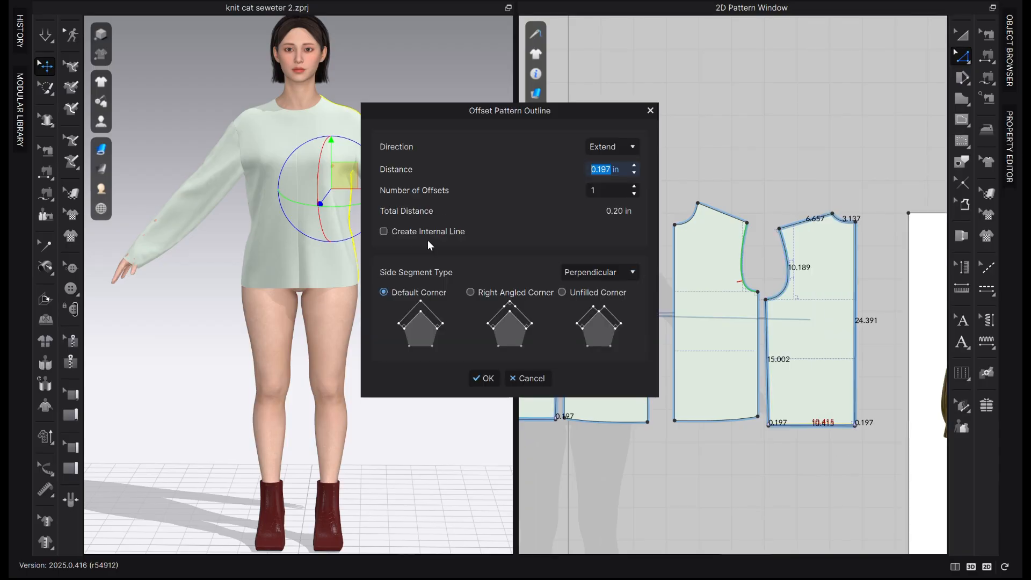
type("3.5")
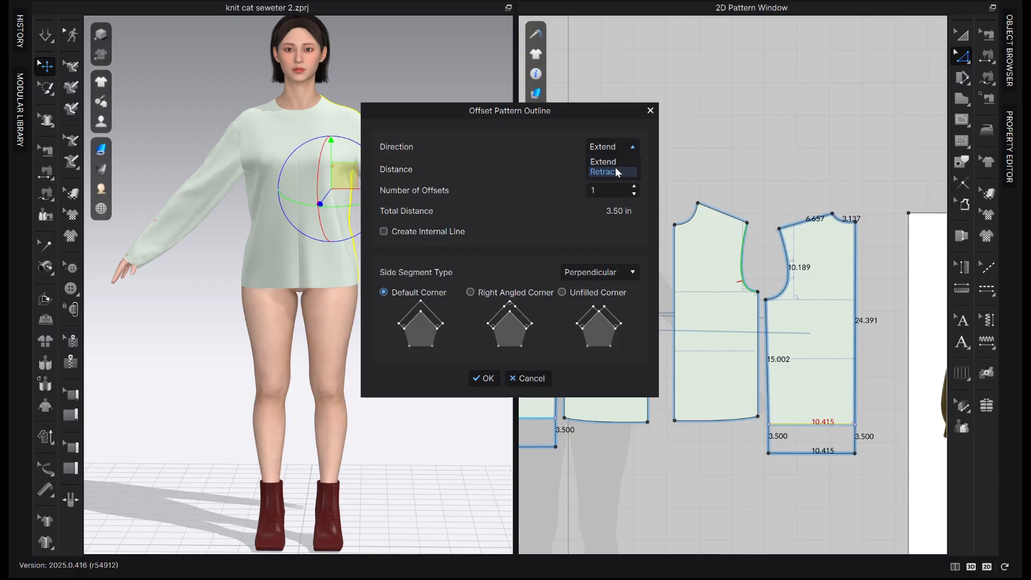
left_click(616, 172)
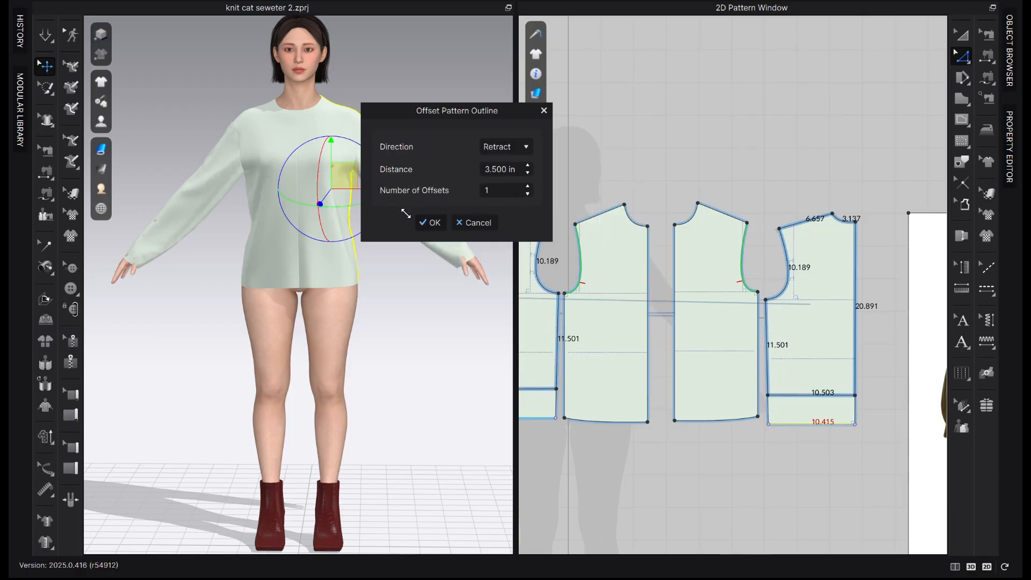
left_click(431, 222)
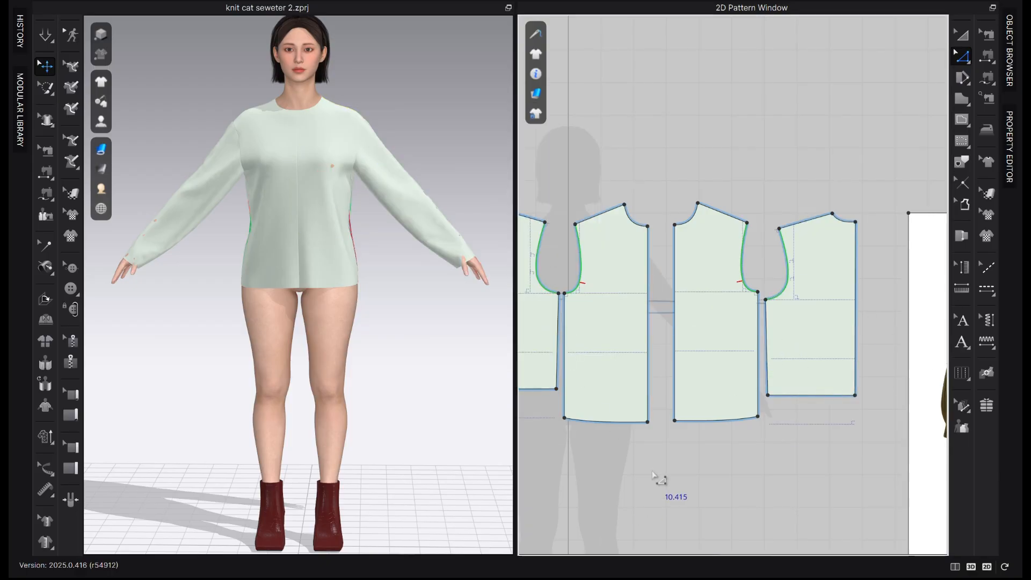
Shorten the front bodice by retracting its hem outline by the same 3.5 in
scroll(618, 483, "down", 2)
scroll(659, 442, "up", 5)
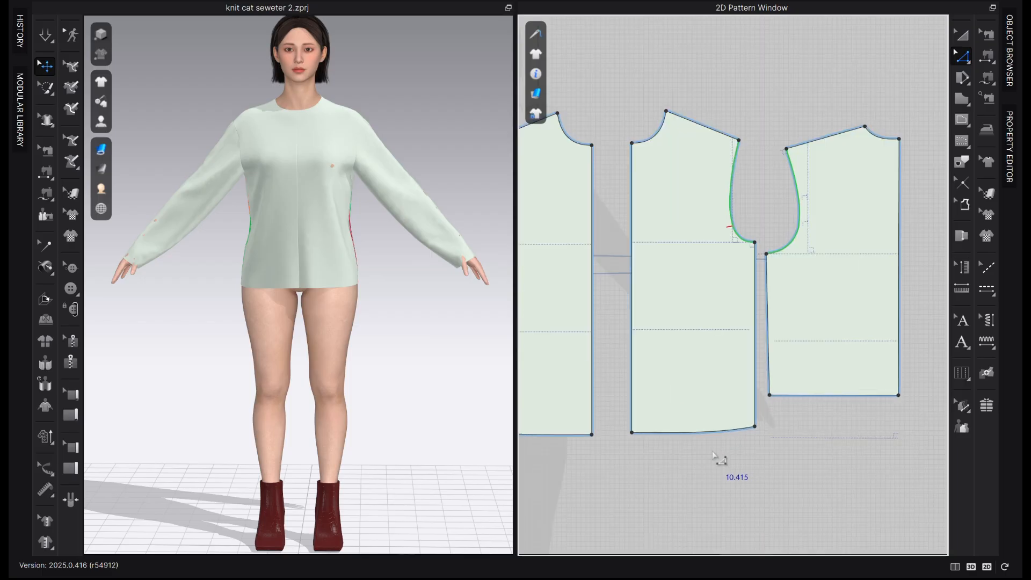
left_click(717, 430)
right_click(714, 430)
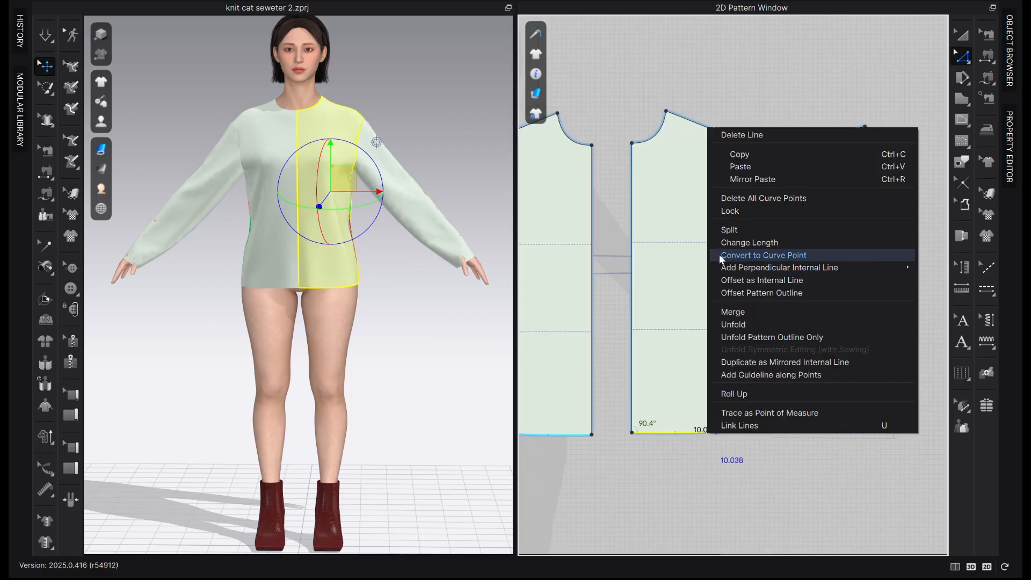
left_click(771, 293)
key("Return")
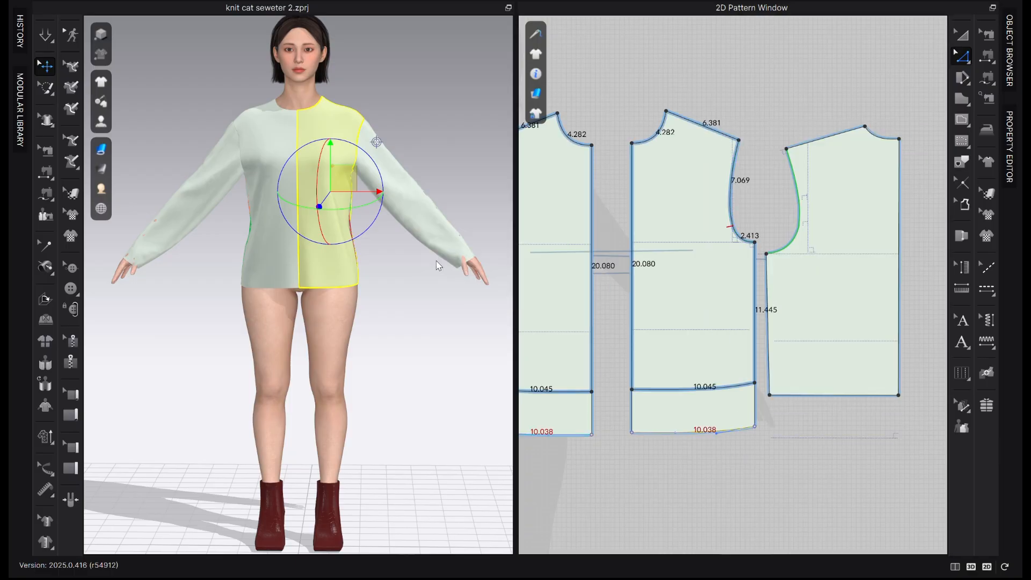
right_click_drag(171, 321, 231, 327)
Delete all curve points on the front bodice hem and raise its center-front corner point about 0.38 in
scroll(714, 397, "up", 2)
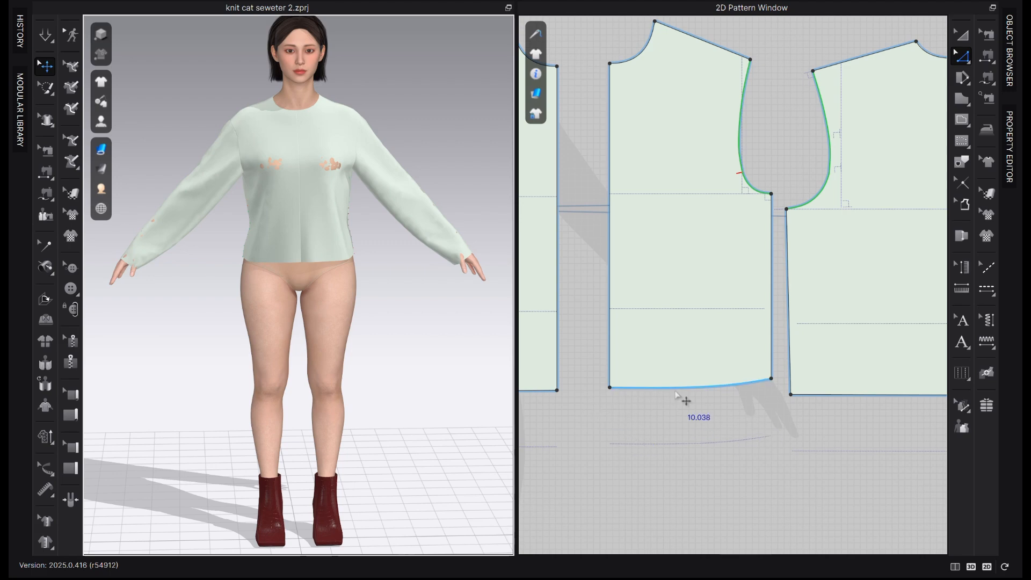
right_click(681, 390)
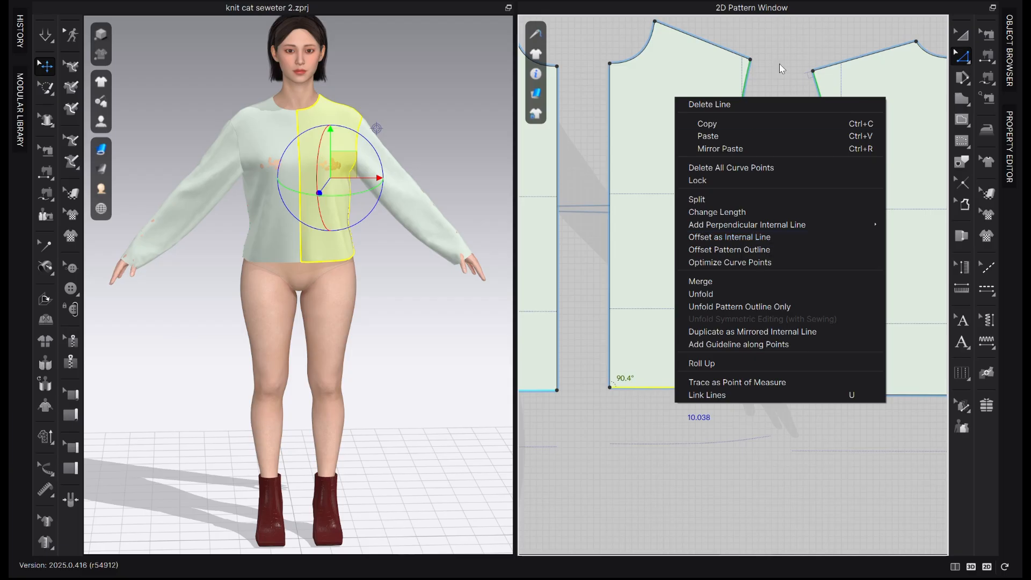
left_click(766, 170)
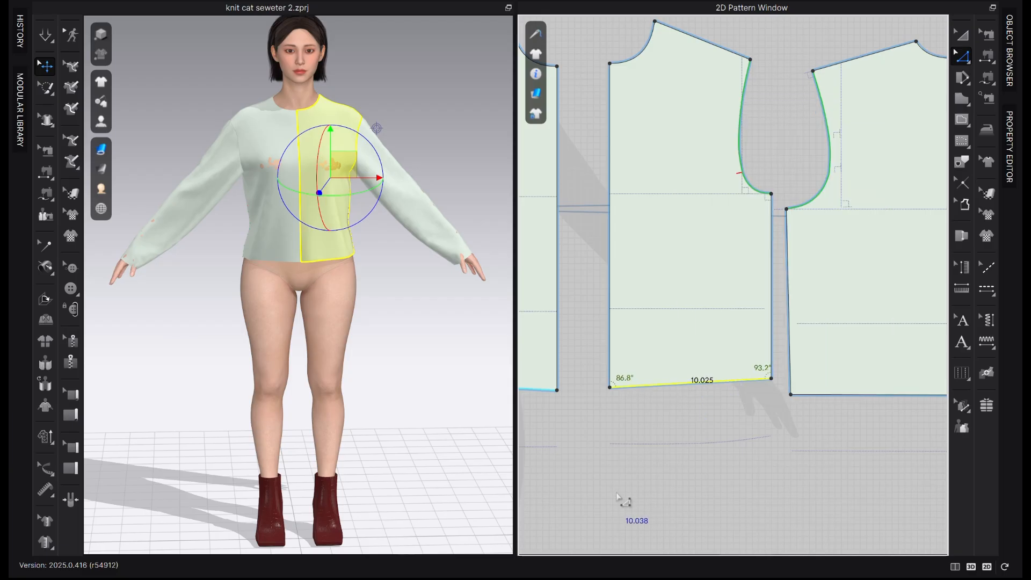
left_click(621, 495)
scroll(620, 408, "up", 3)
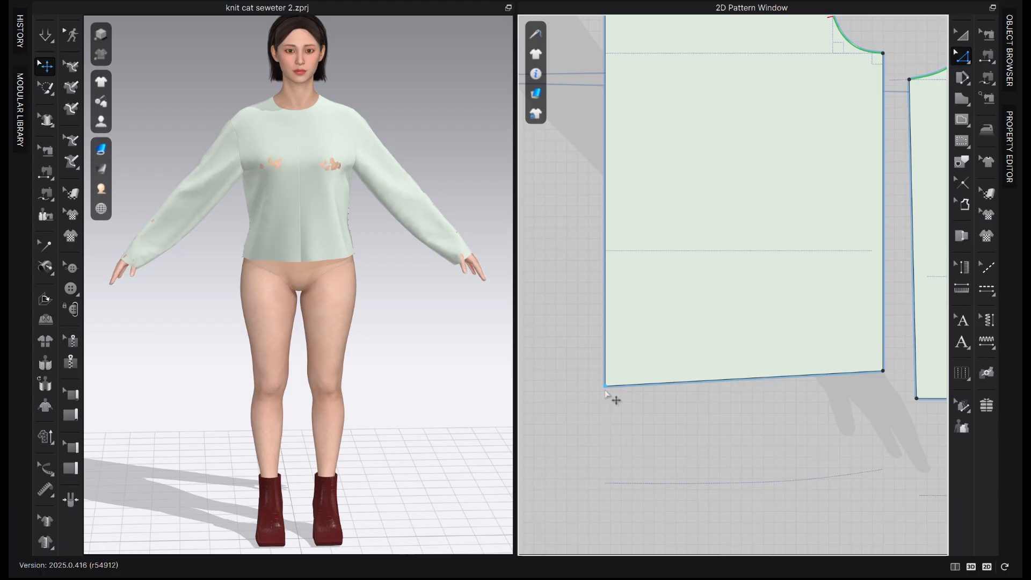
left_click_drag(605, 391, 605, 380)
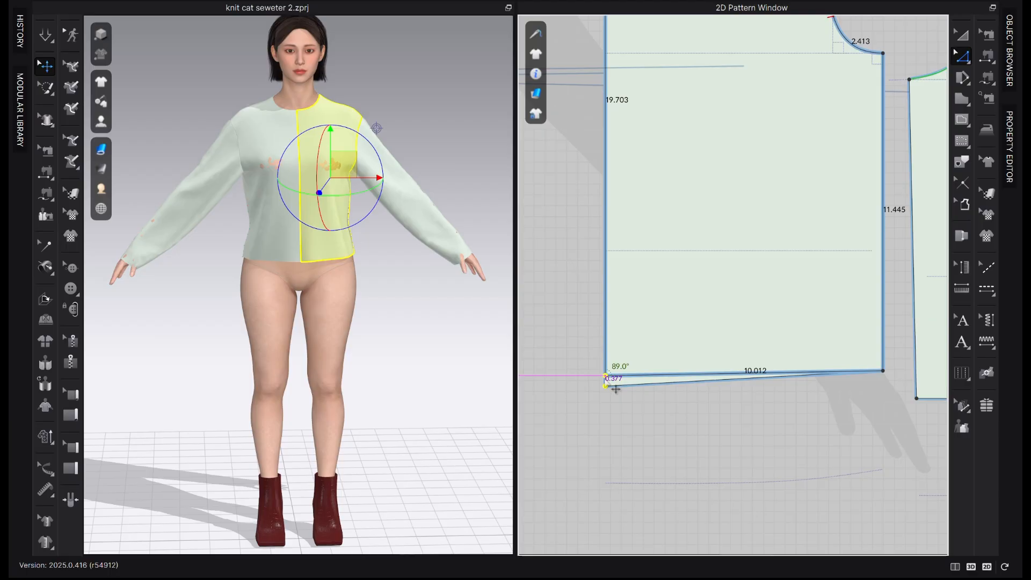
left_click(644, 449)
scroll(689, 448, "down", 2)
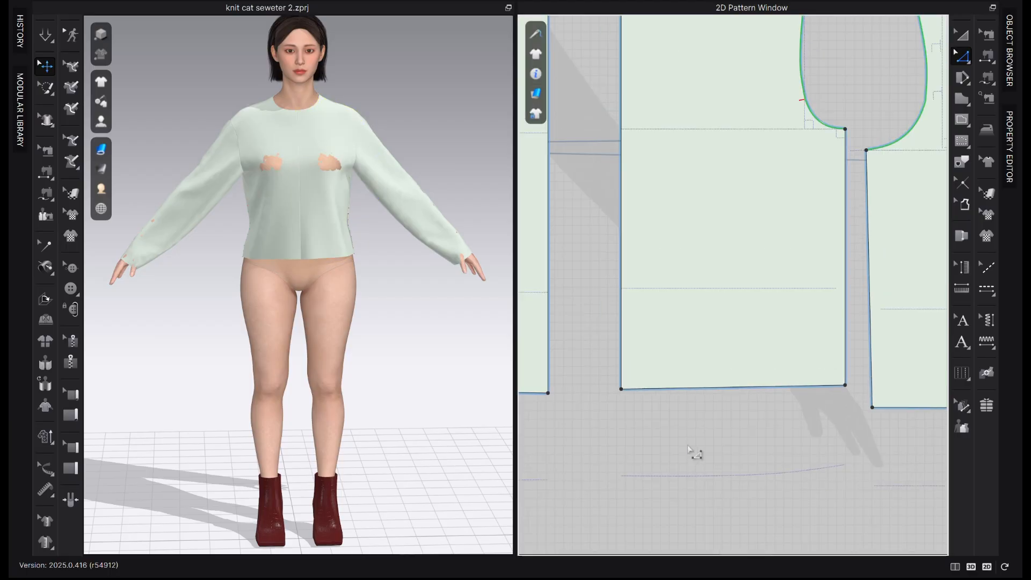
Shift the front bodice piece slightly to check whether its slanted hem is level
left_click(622, 389)
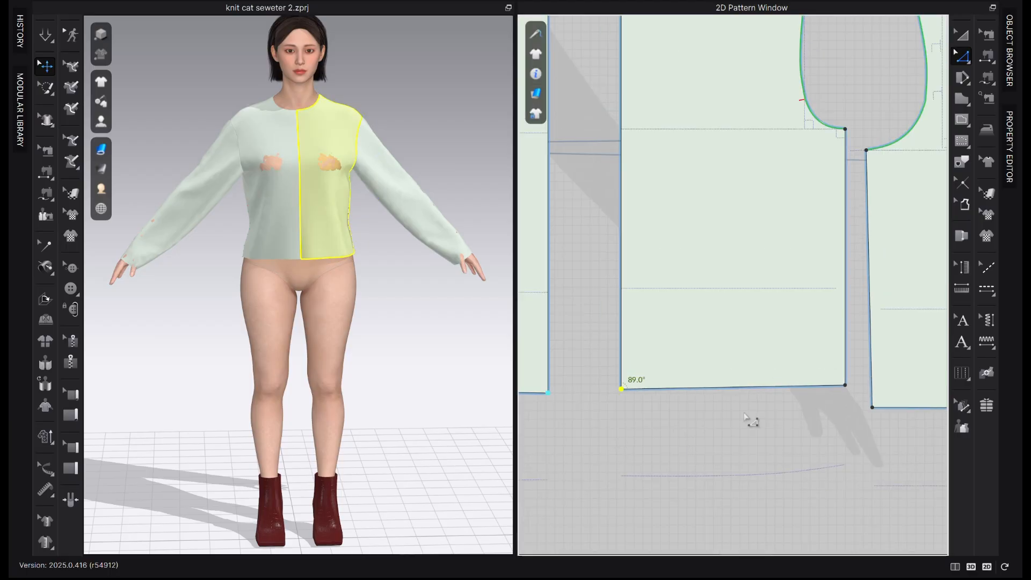
scroll(582, 410, "up", 3)
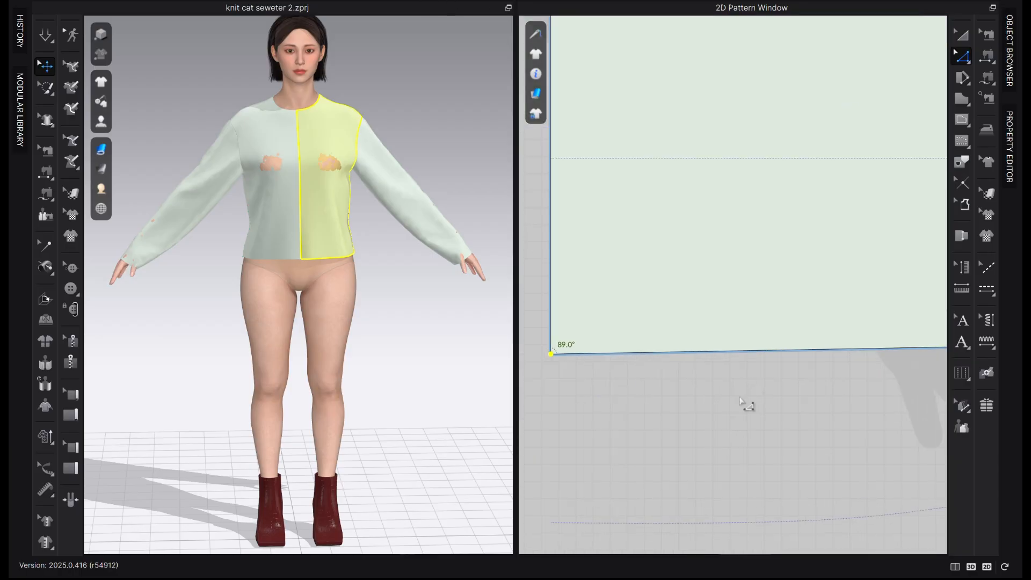
key("Escape")
key("a")
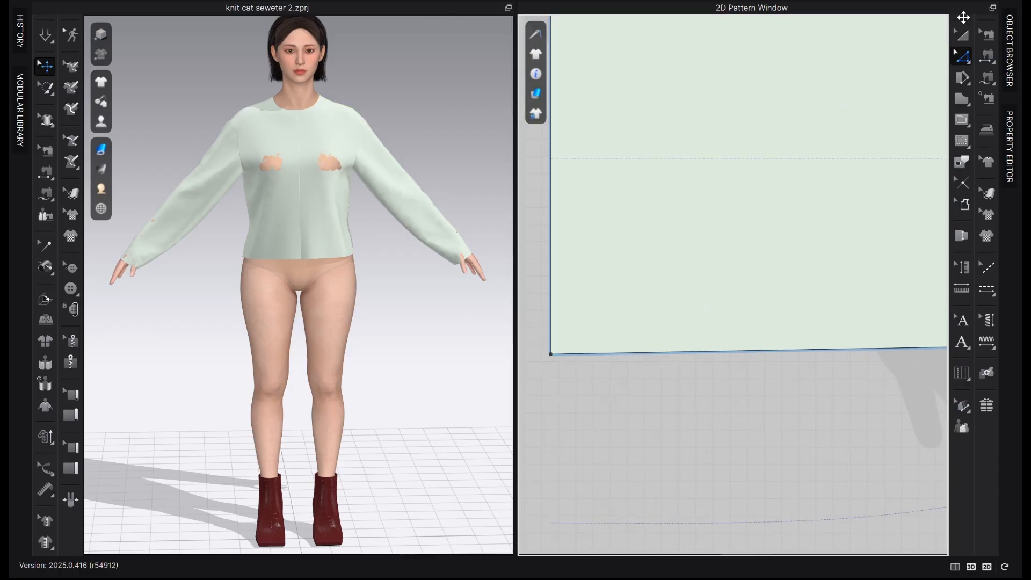
scroll(621, 387, "down", 2)
left_click(826, 354)
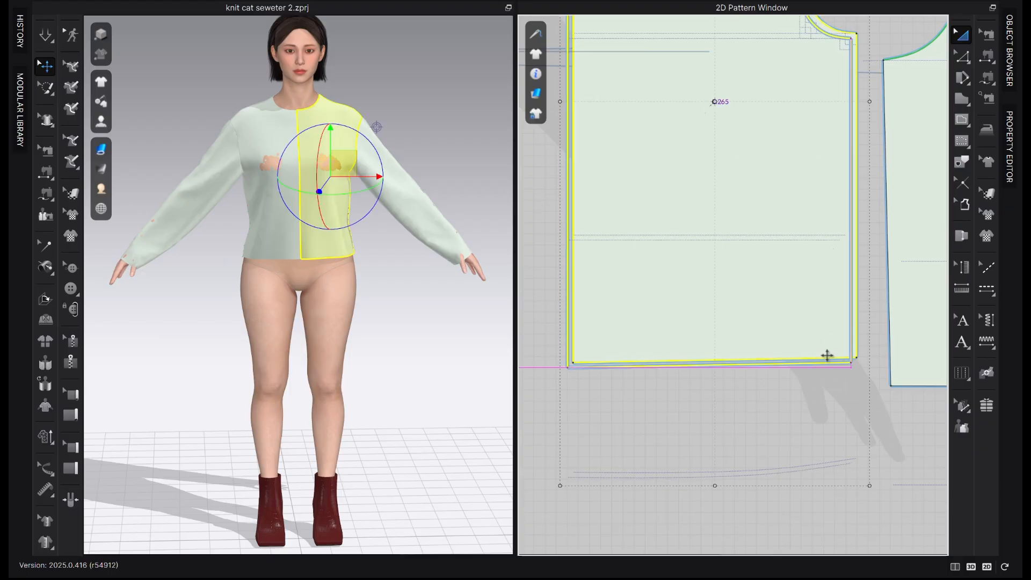
scroll(823, 355, "up", 4)
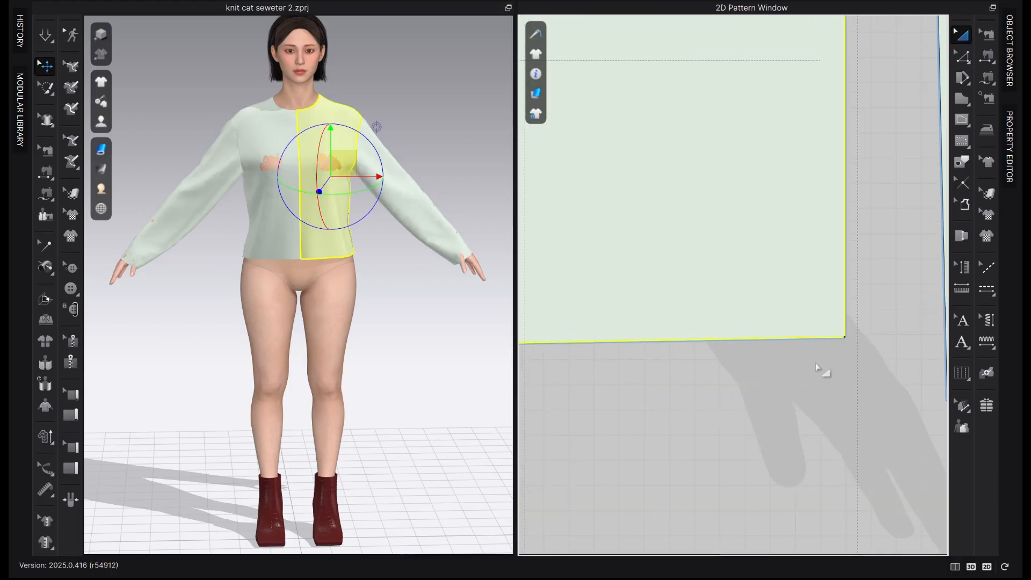
scroll(797, 386, "down", 2)
scroll(575, 398, "up", 2)
left_click(575, 397)
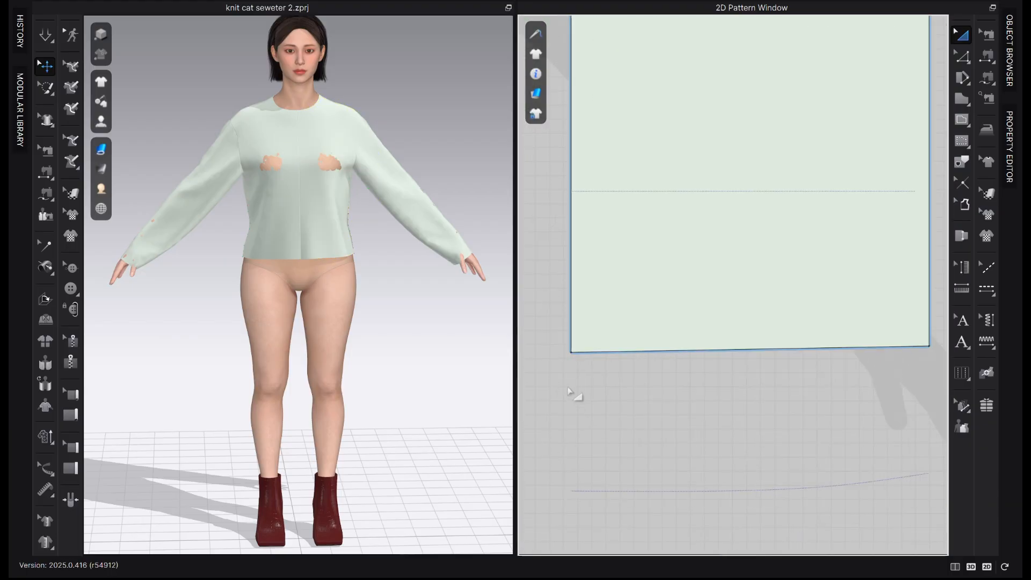
Raise the center-front hem point level with the side seam corner and simulate the shortened top
key("z")
left_click(573, 349)
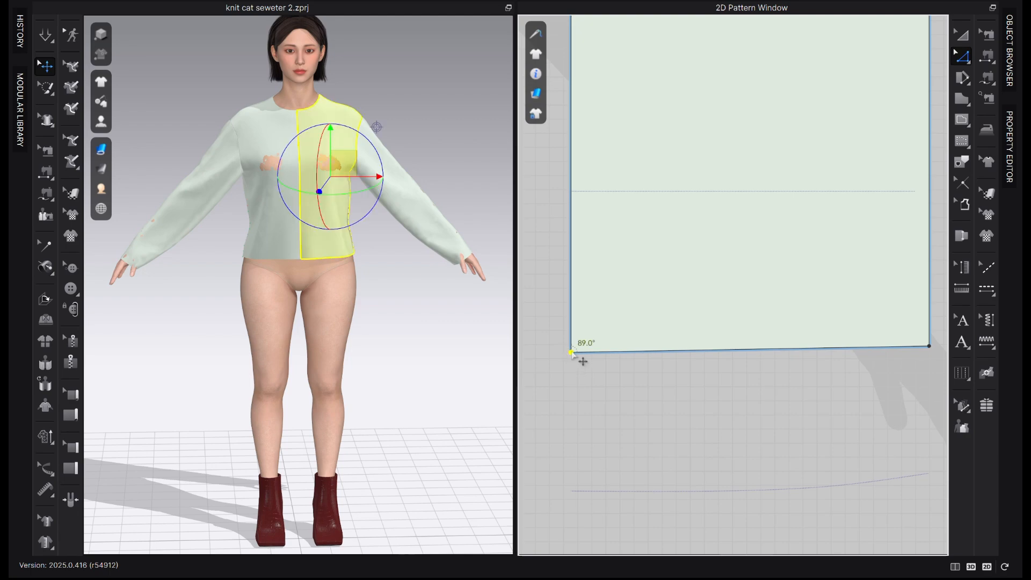
left_click(559, 434)
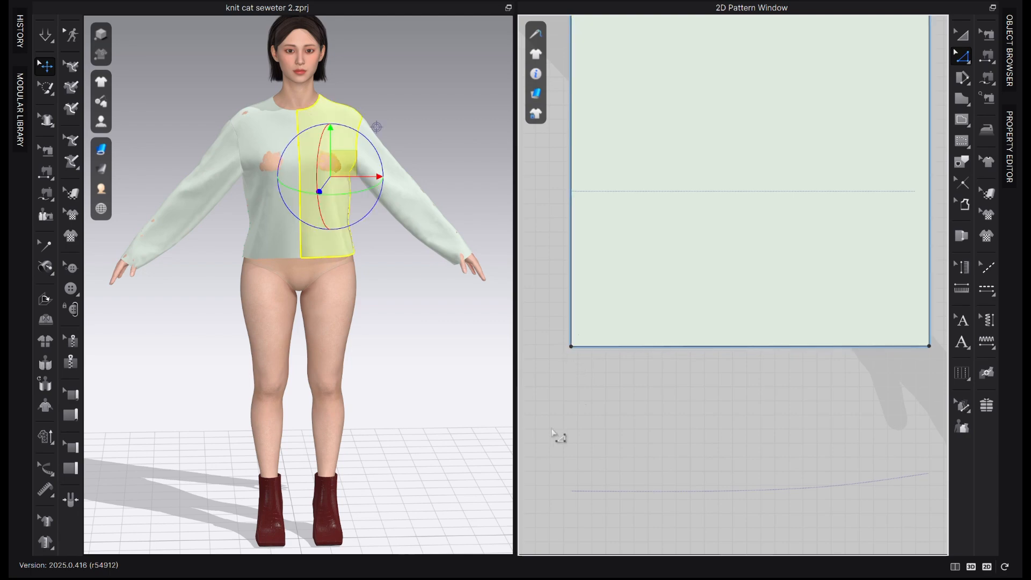
scroll(732, 417, "down", 5)
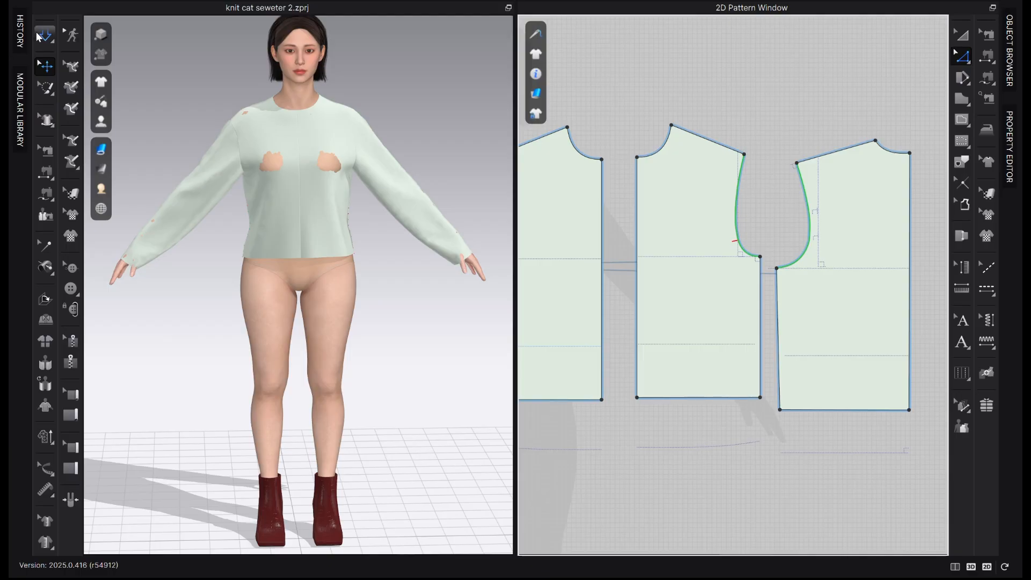
left_click(45, 34)
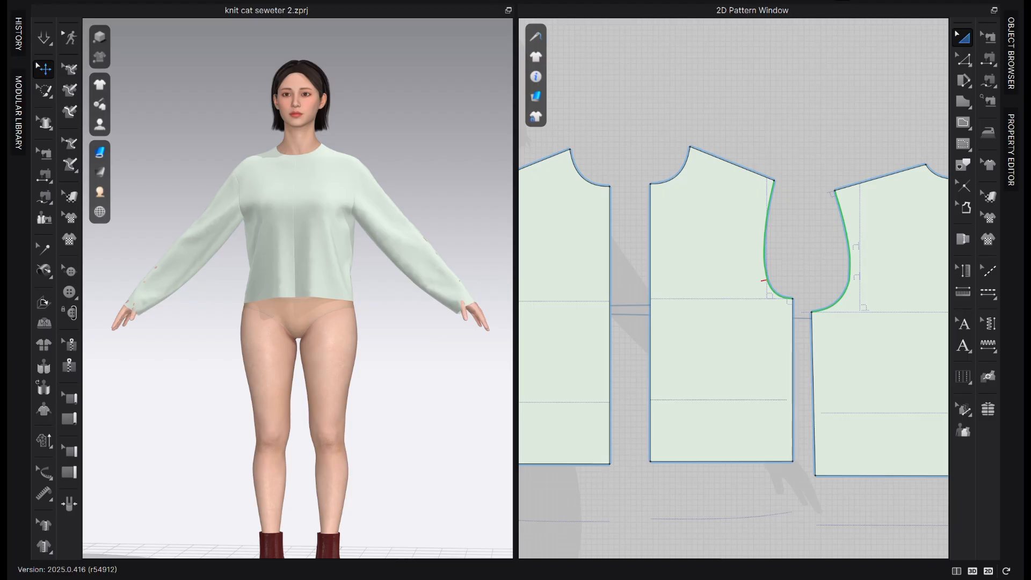
Delete the mirrored front bodice half on the avatar's right side
left_click(852, 281)
left_click(719, 334)
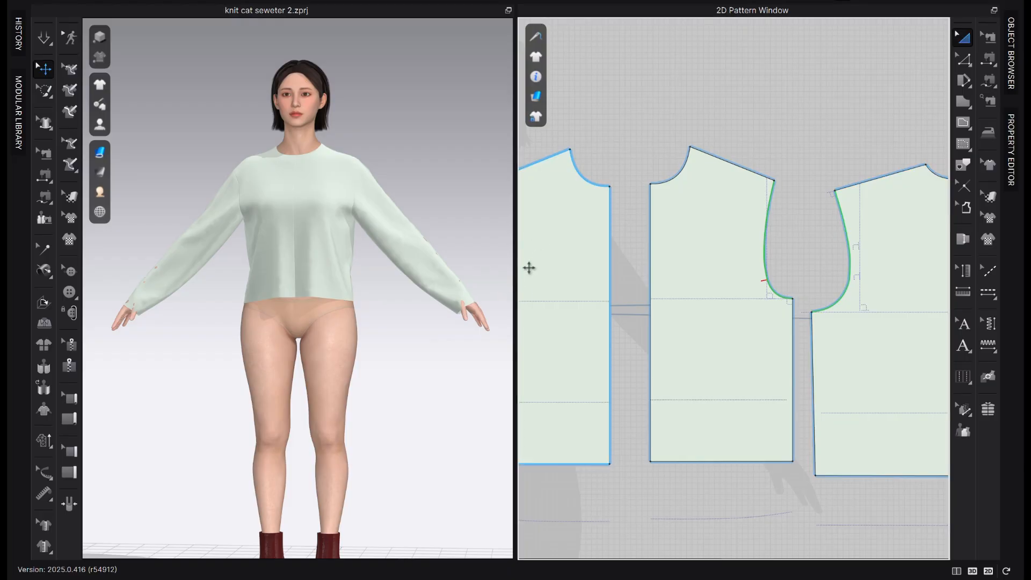
left_click(545, 260)
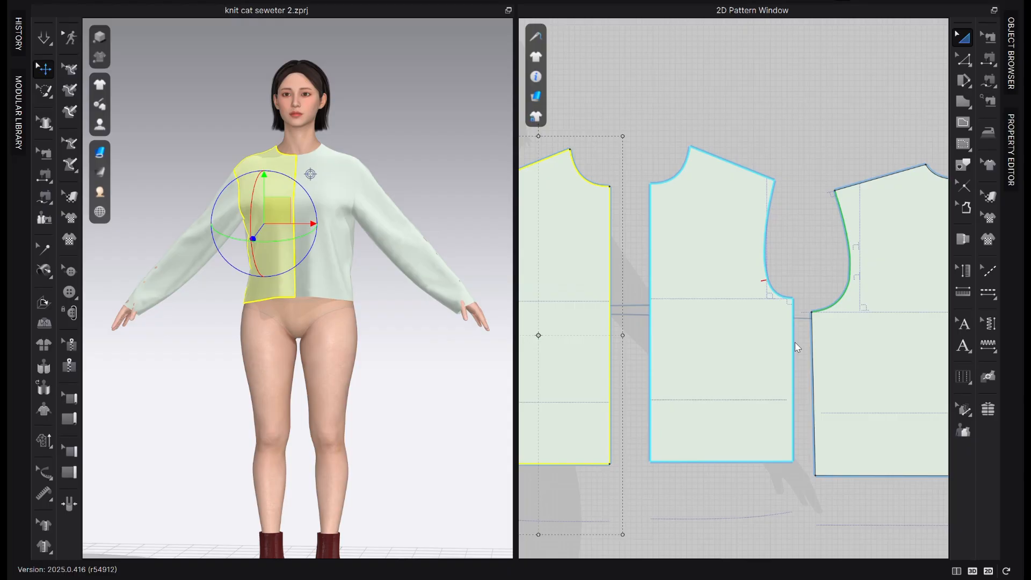
key("Delete")
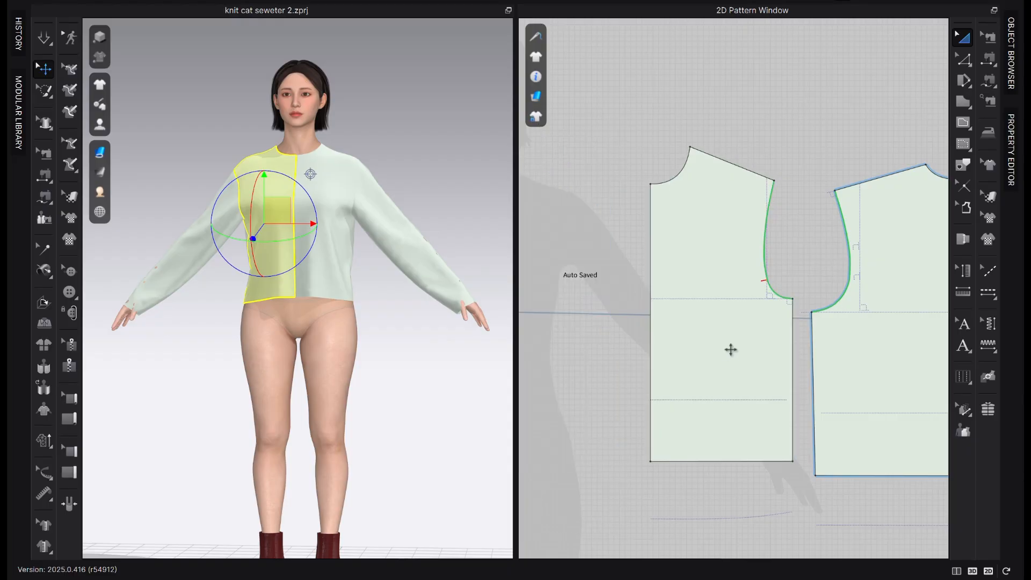
Delete the mirrored back bodice half on the avatar's right side
scroll(773, 327, "down", 5)
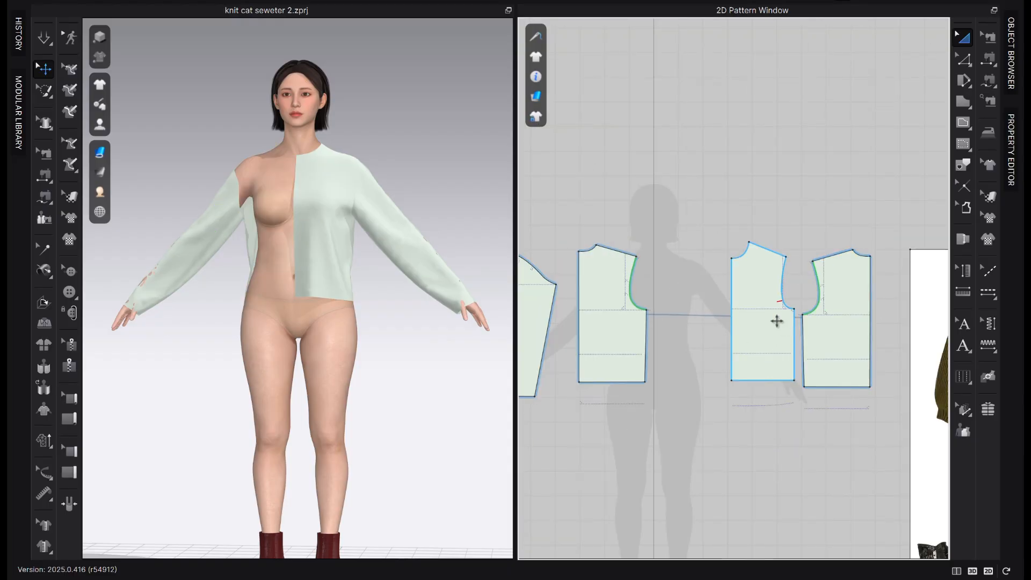
scroll(591, 336, "down", 4)
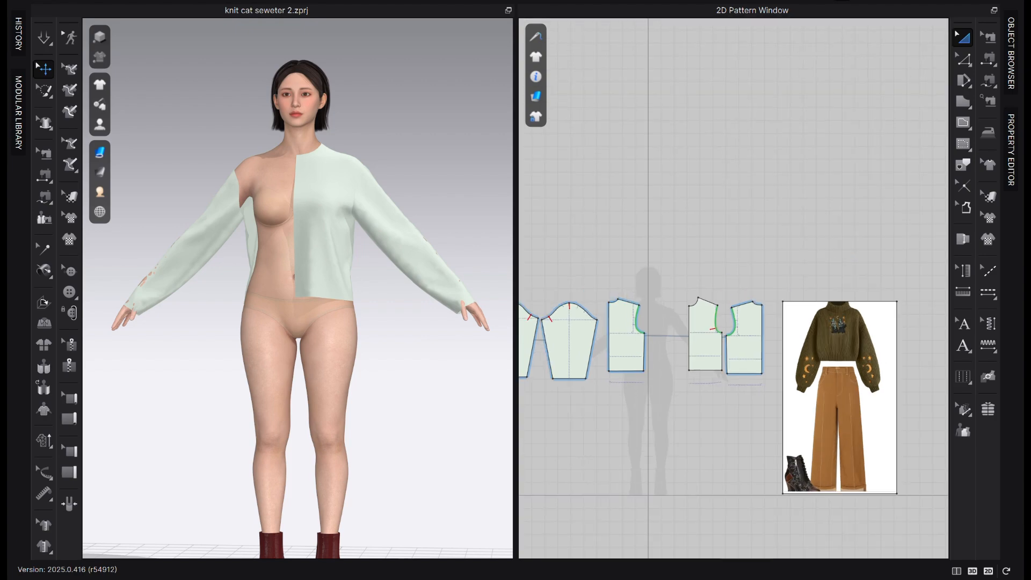
scroll(662, 351, "down", 2)
middle_click_drag(662, 352, 660, 325)
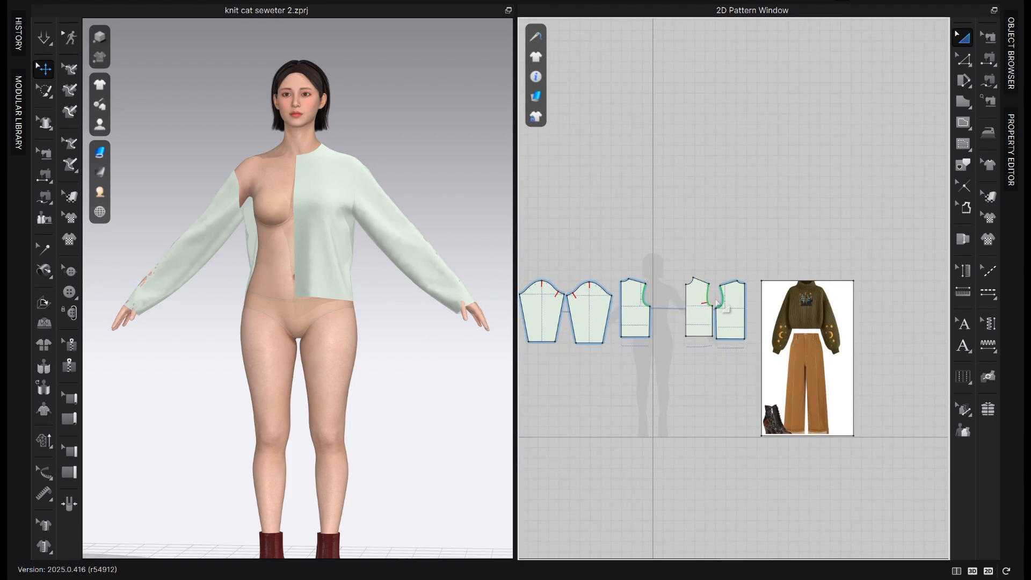
scroll(730, 312, "up", 2)
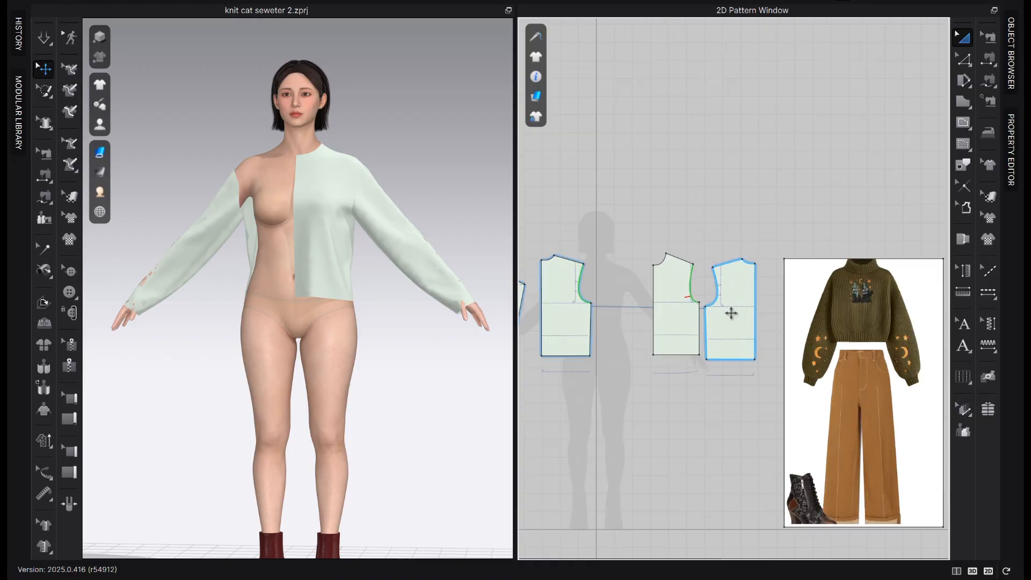
left_click(548, 339)
key("Delete")
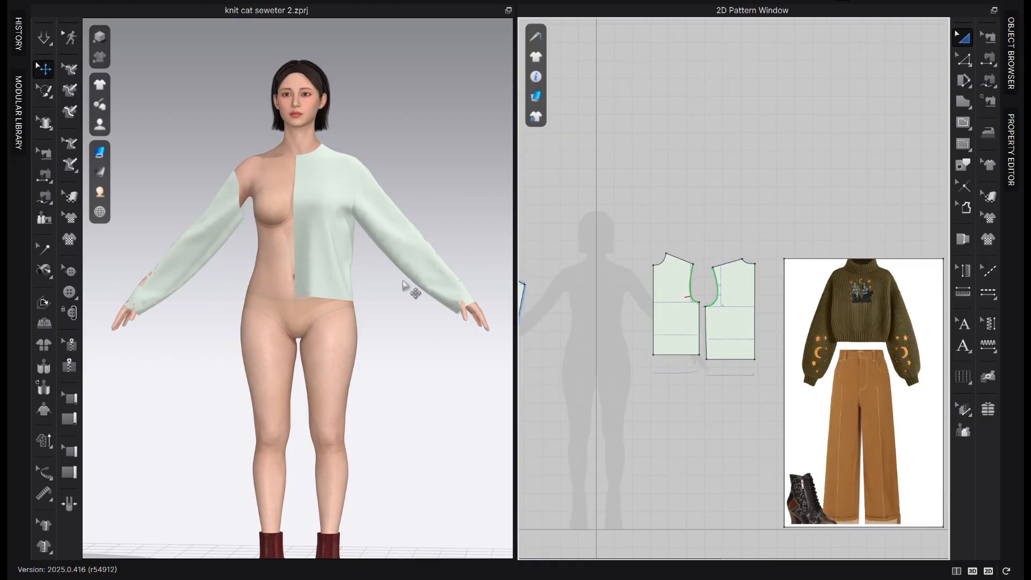
right_click_drag(409, 292, 403, 337)
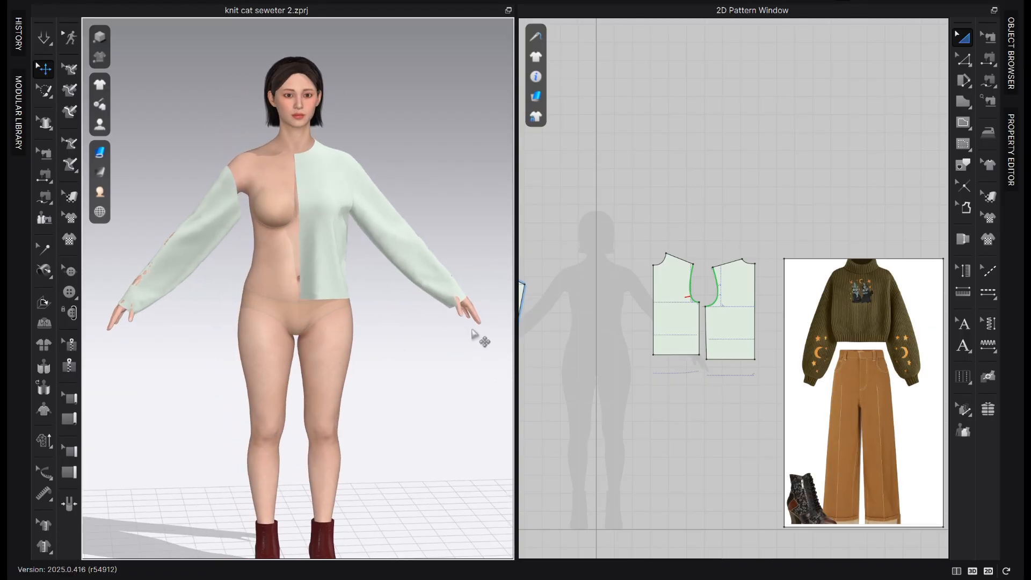
scroll(612, 316, "up", 2)
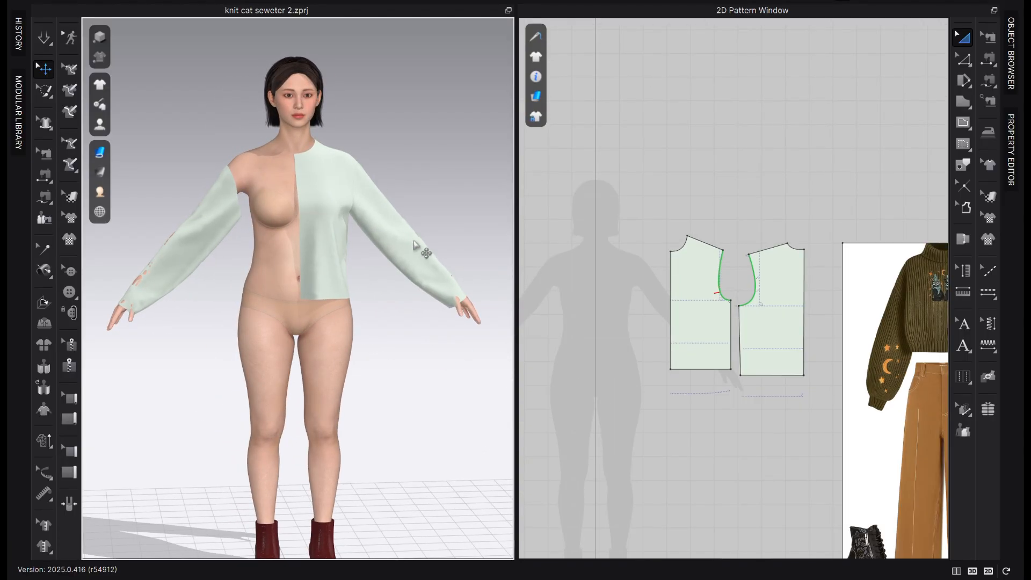
Archive both sleeve pieces and move them above the avatar silhouette in the 2D workspace
scroll(679, 347, "down", 2)
middle_click_drag(672, 338, 795, 296)
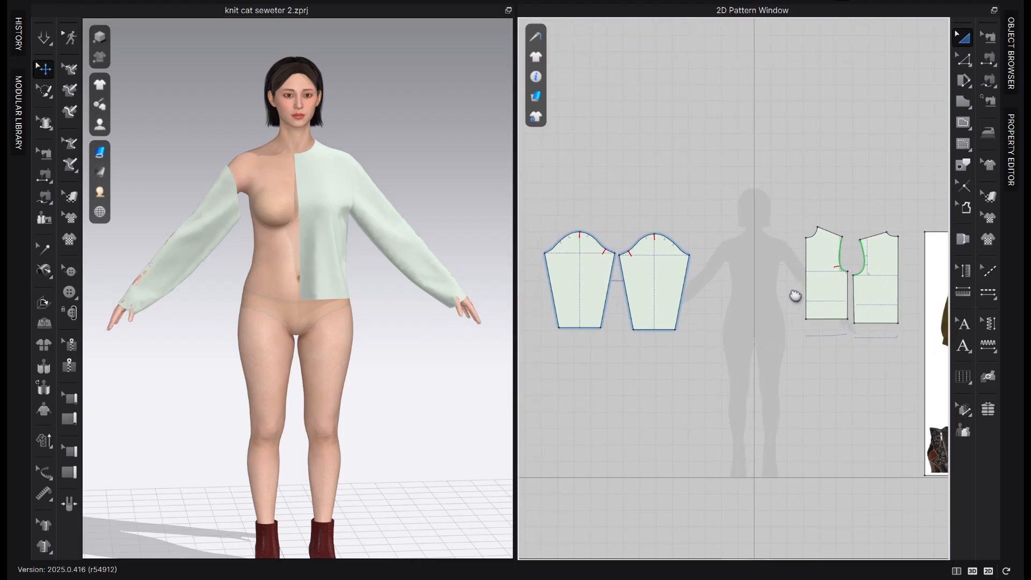
left_click_drag(720, 172, 542, 358)
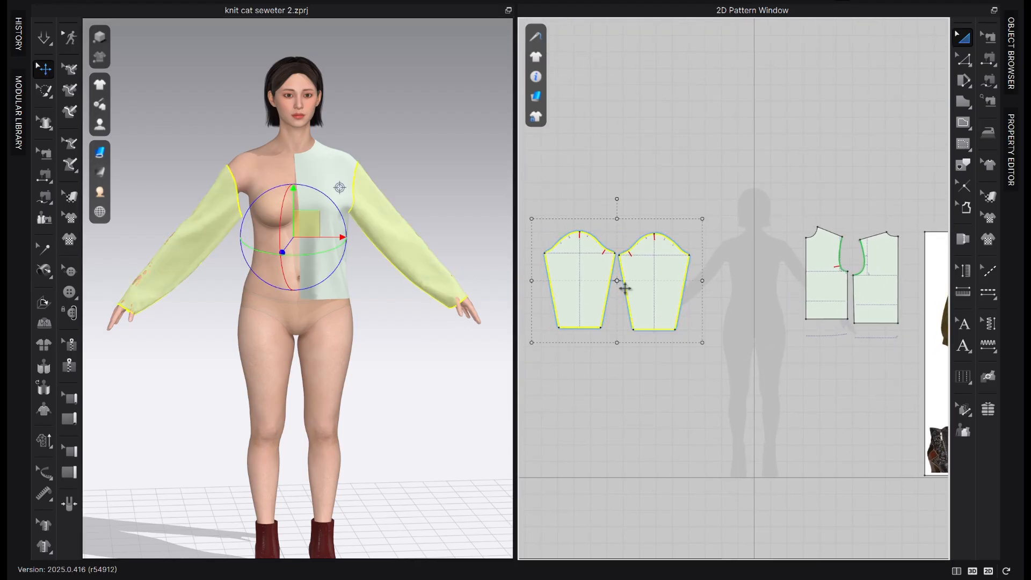
right_click(608, 293)
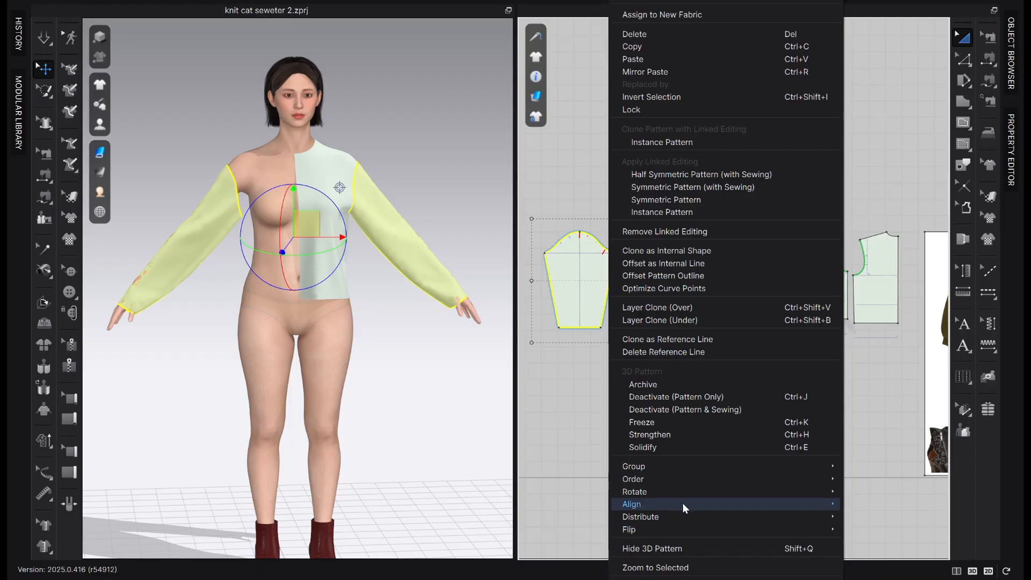
mouse_move(681, 502)
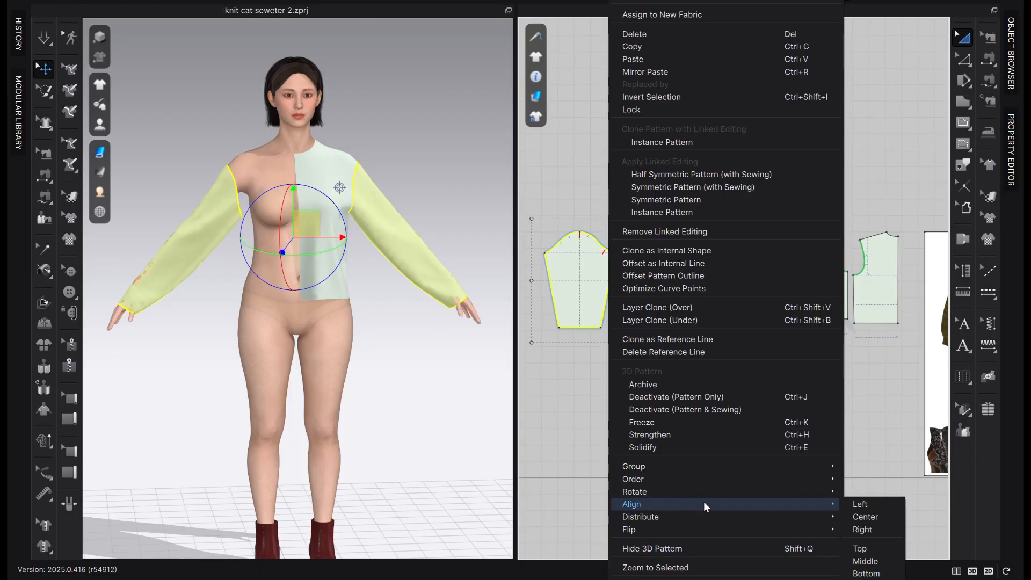
mouse_move(688, 468)
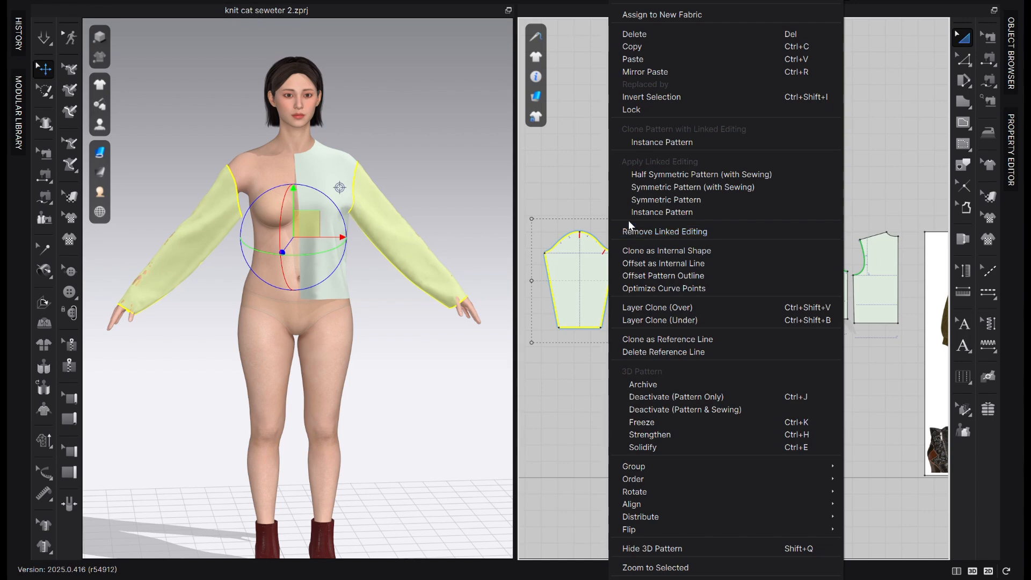
left_click(656, 383)
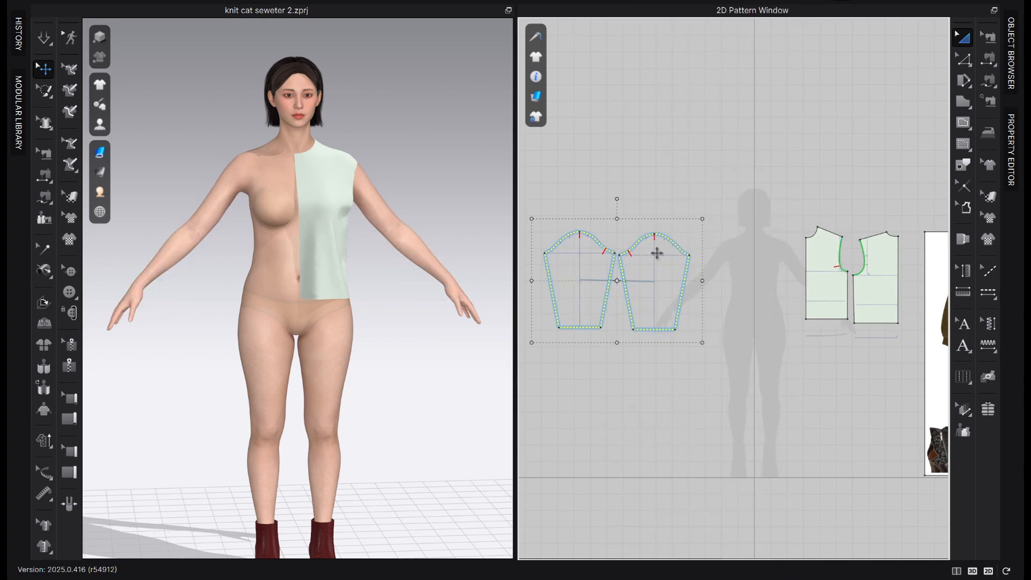
left_click_drag(658, 281, 807, 83)
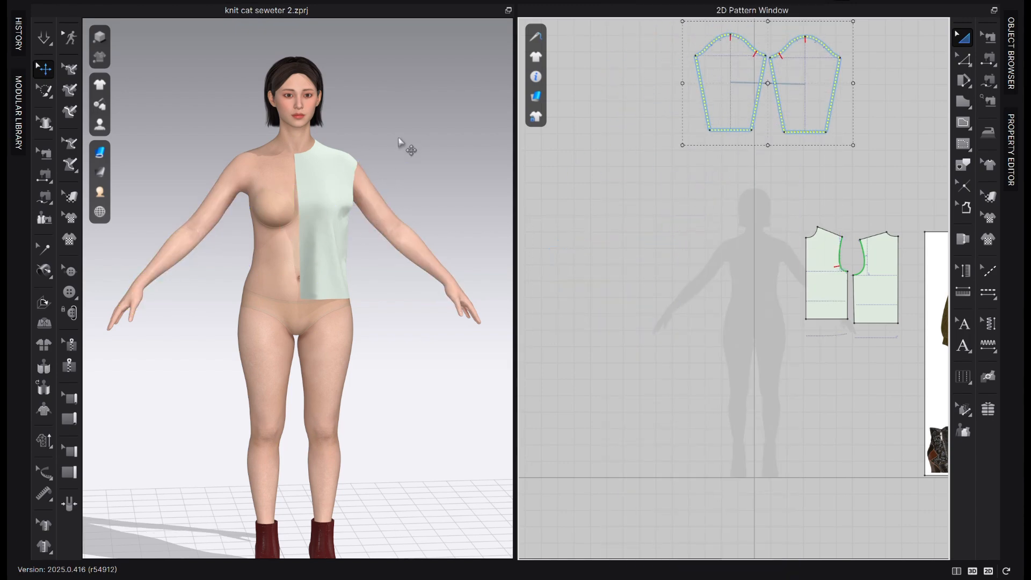
Shift the front bodice piece slightly down so its hem sits nearly level with the back piece
scroll(838, 277, "up", 3)
middle_click_drag(839, 278, 704, 308)
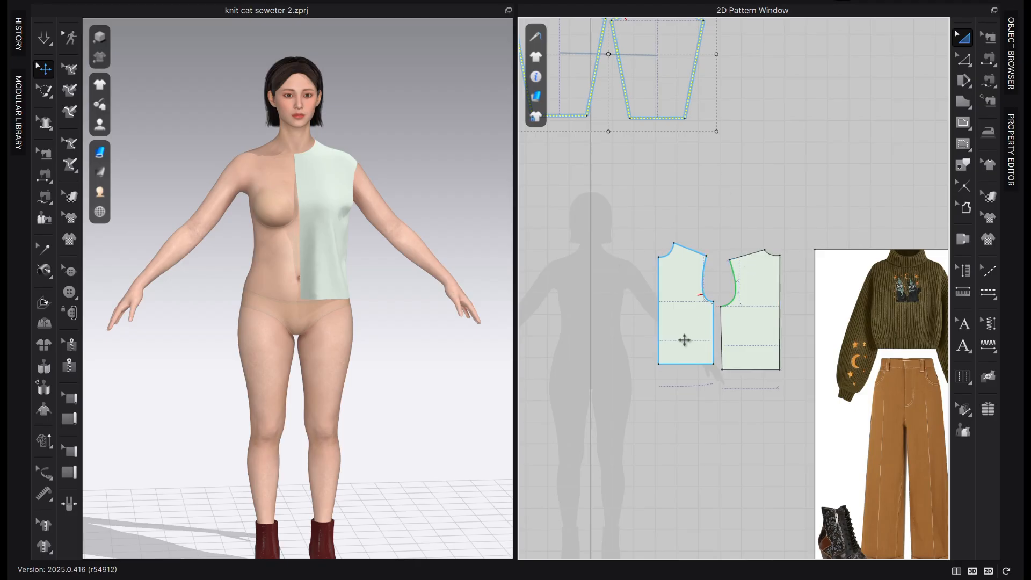
scroll(710, 320, "up", 1)
left_click_drag(699, 347, 695, 357)
left_click(870, 104)
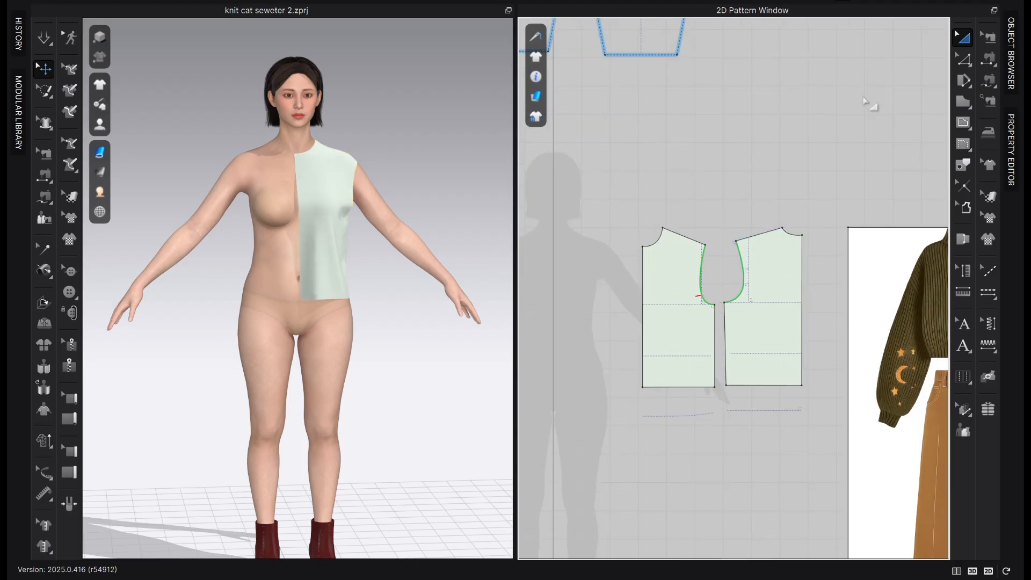
Check the seam lines between the bodice pieces and nudge the front piece slightly up, away from the back piece
left_click(986, 40)
scroll(725, 285, "up", 3)
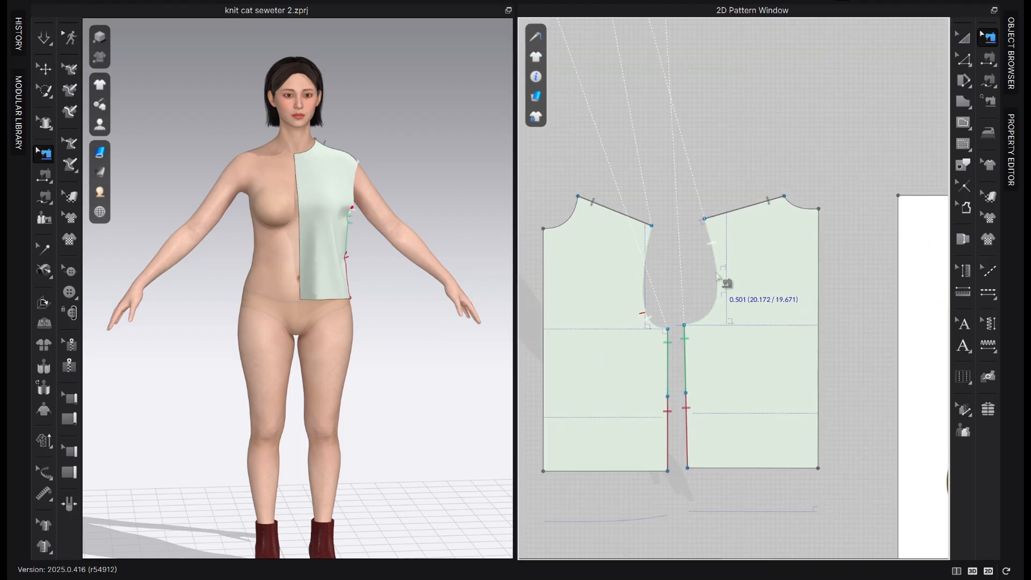
scroll(711, 274, "down", 1)
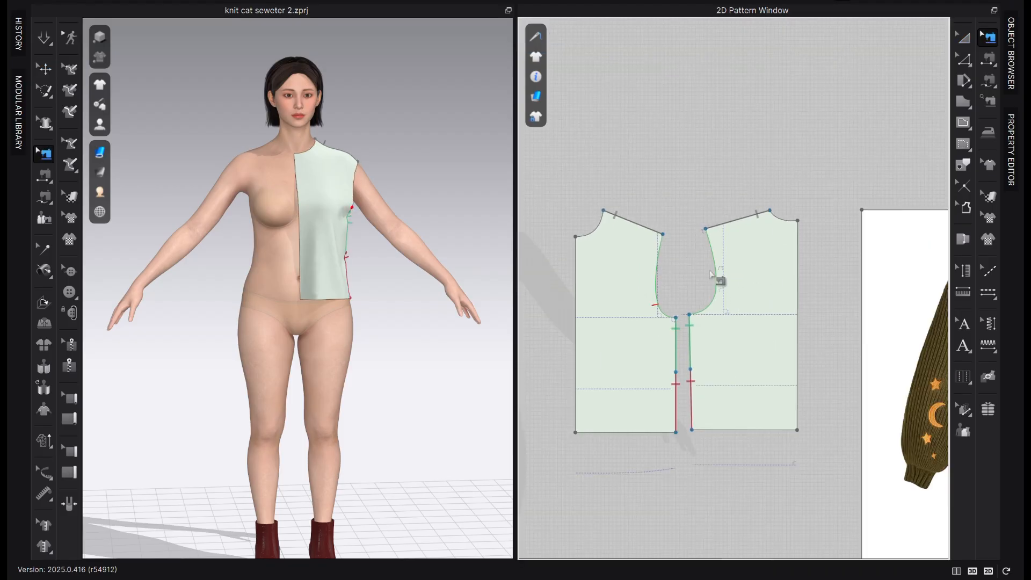
left_click(965, 37)
left_click(716, 316)
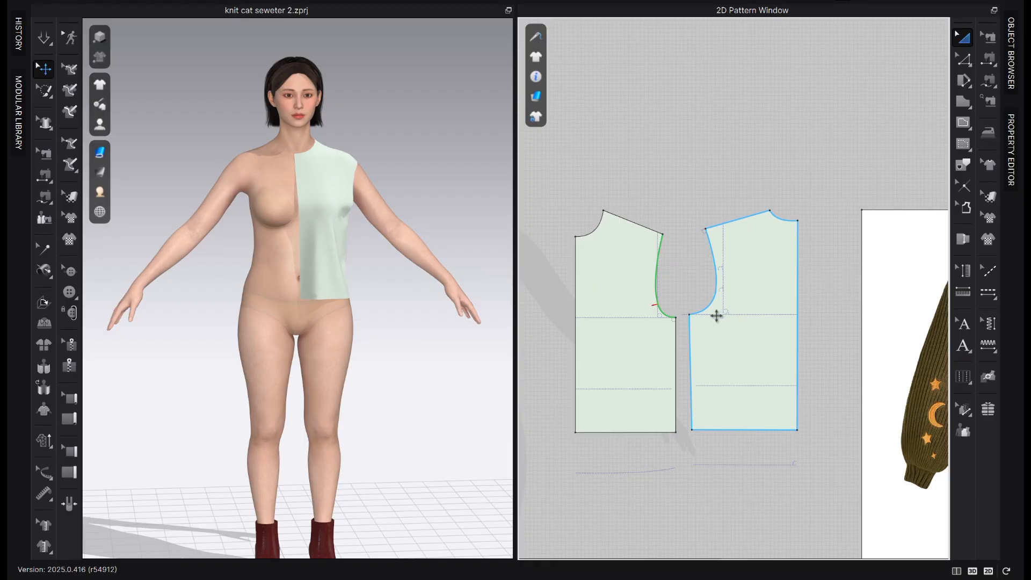
left_click_drag(616, 340, 614, 336)
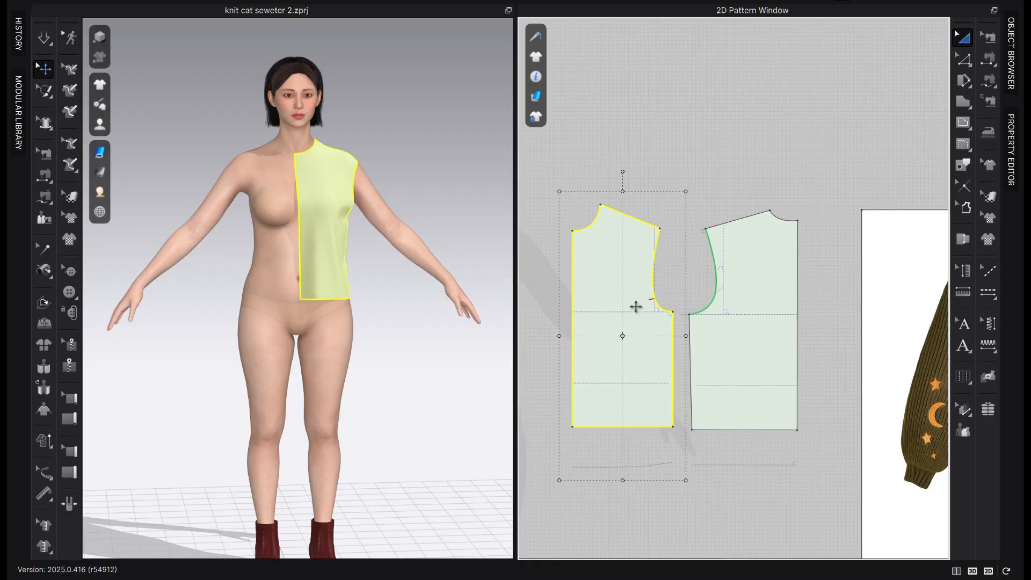
left_click(686, 163)
Unfold the front bodice along its center-front line with symmetric editing and sewing
key("x")
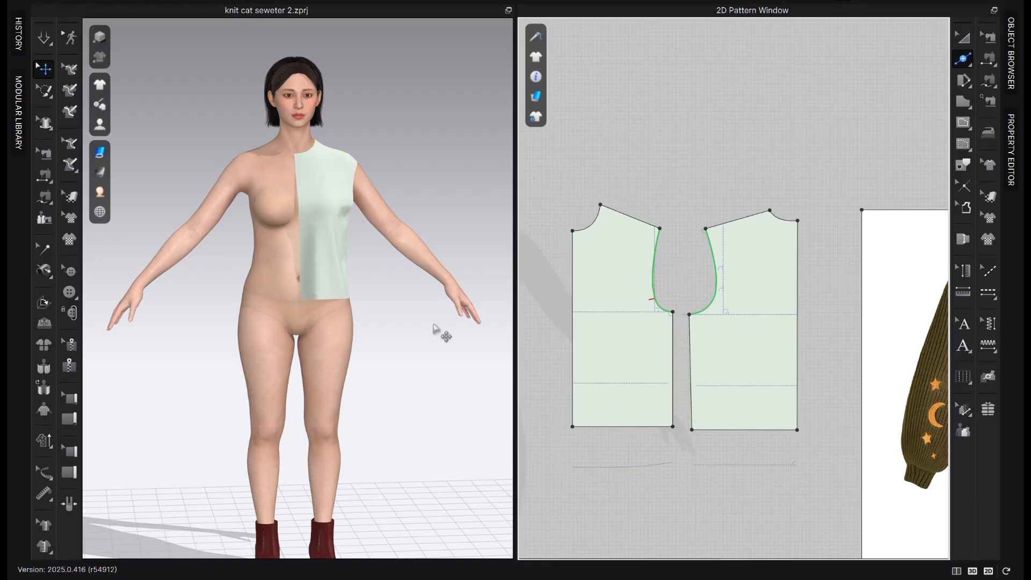
left_click(572, 296)
right_click(572, 297)
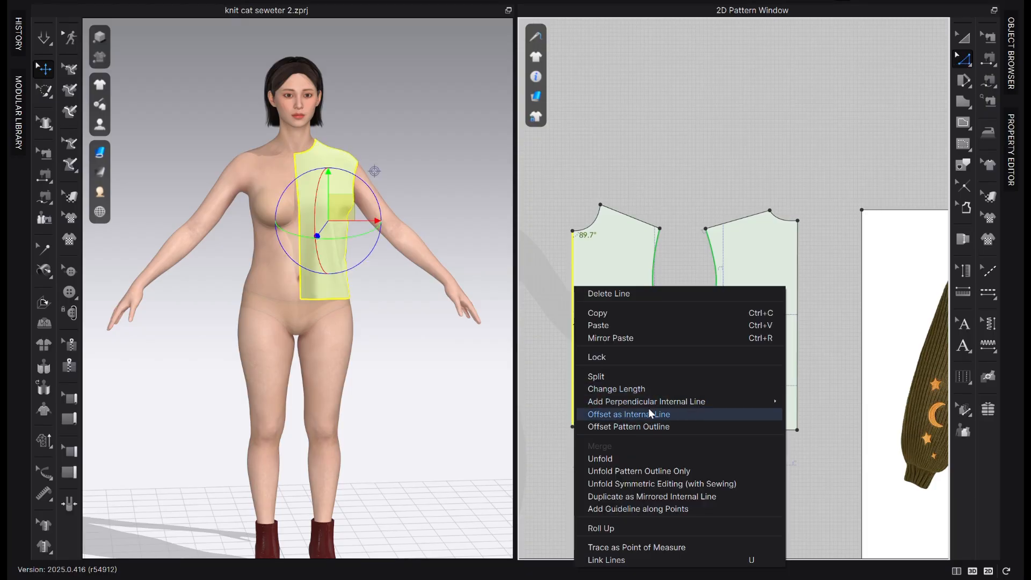
left_click(676, 485)
Unfold the back bodice along its center-back line with symmetric editing and sewing
left_click(797, 322)
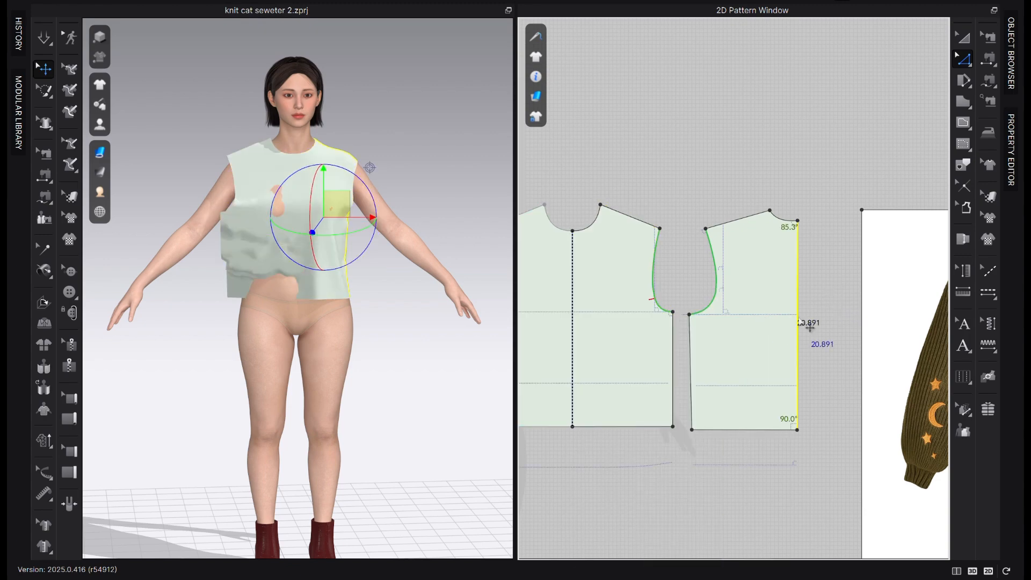
right_click(798, 322)
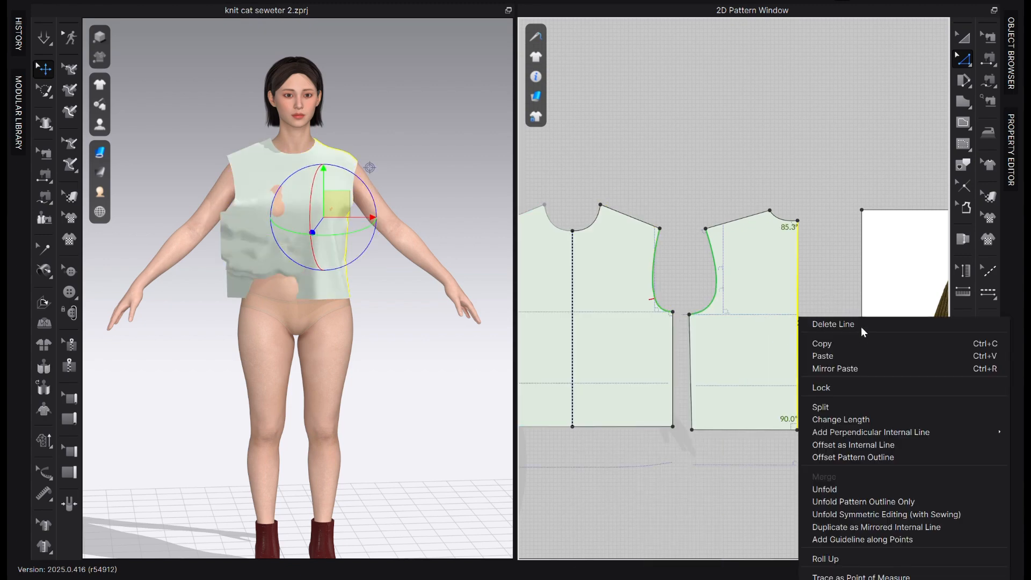
left_click(898, 514)
scroll(683, 322, "down", 3)
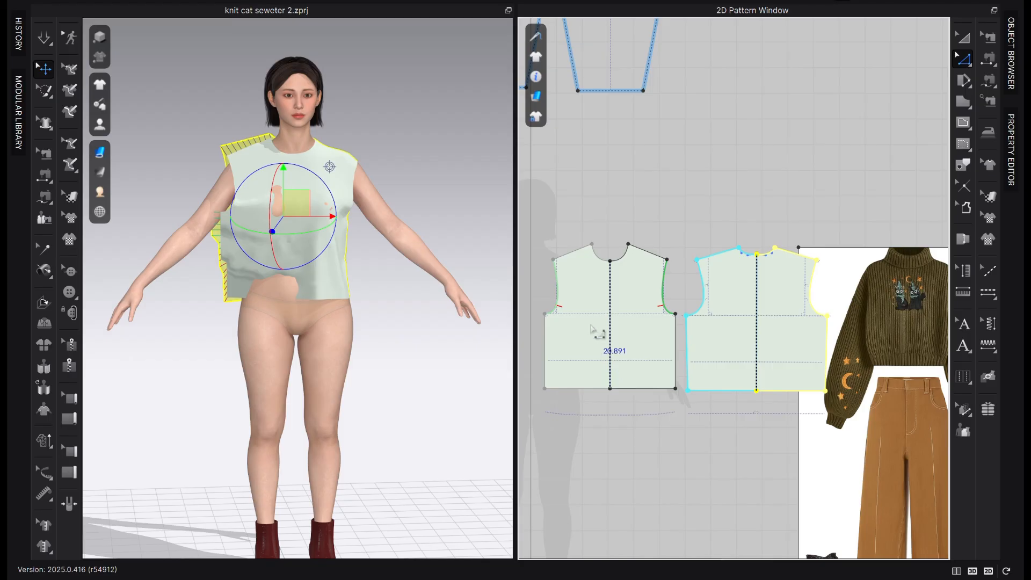
Center the full front bodice on the 2D avatar silhouette and place the back bodice right beside it
left_click(956, 40)
scroll(651, 334, "down", 3)
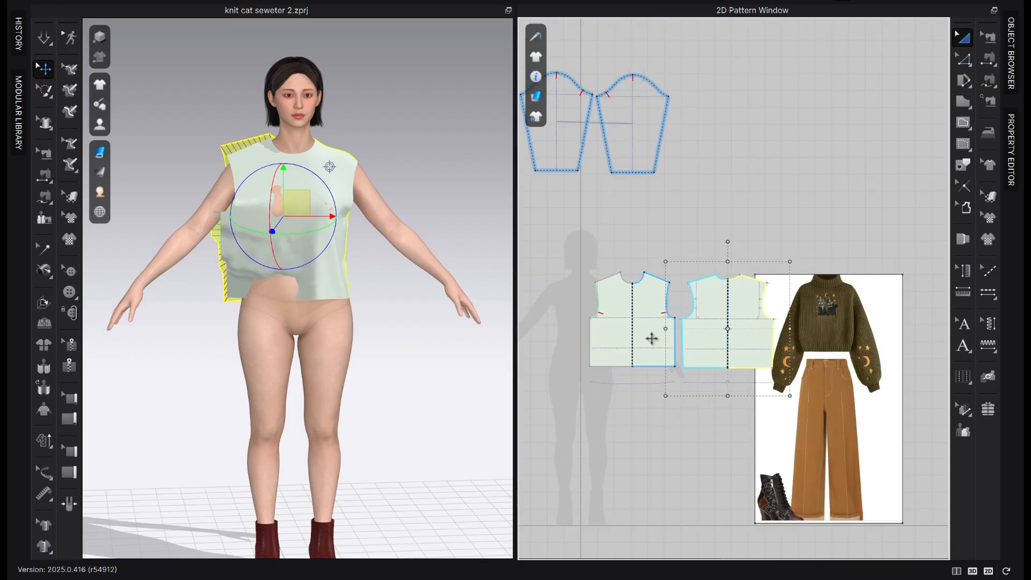
scroll(652, 338, "up", 4)
left_click_drag(663, 315, 594, 301)
left_click_drag(884, 302, 758, 311)
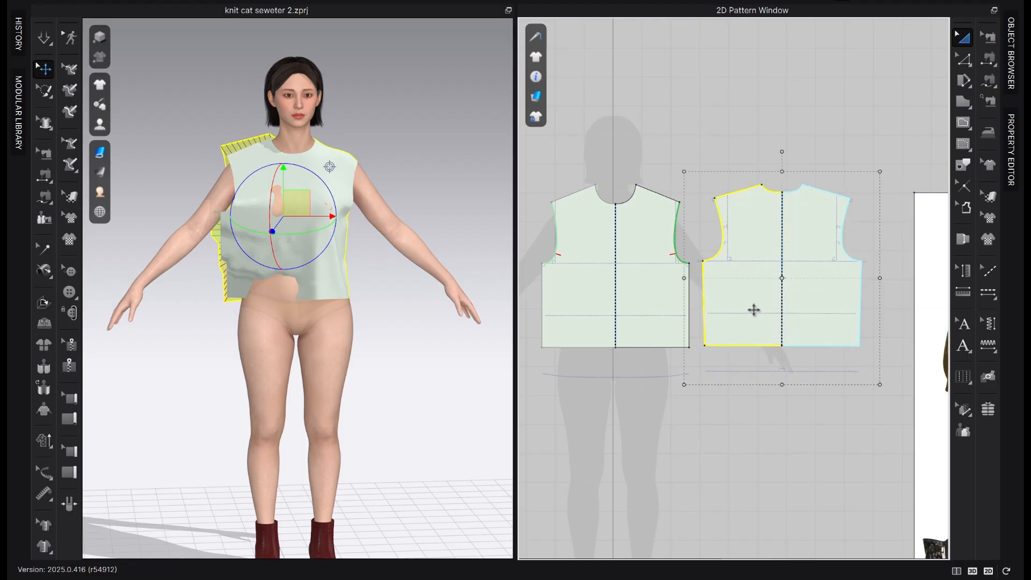
left_click(894, 126)
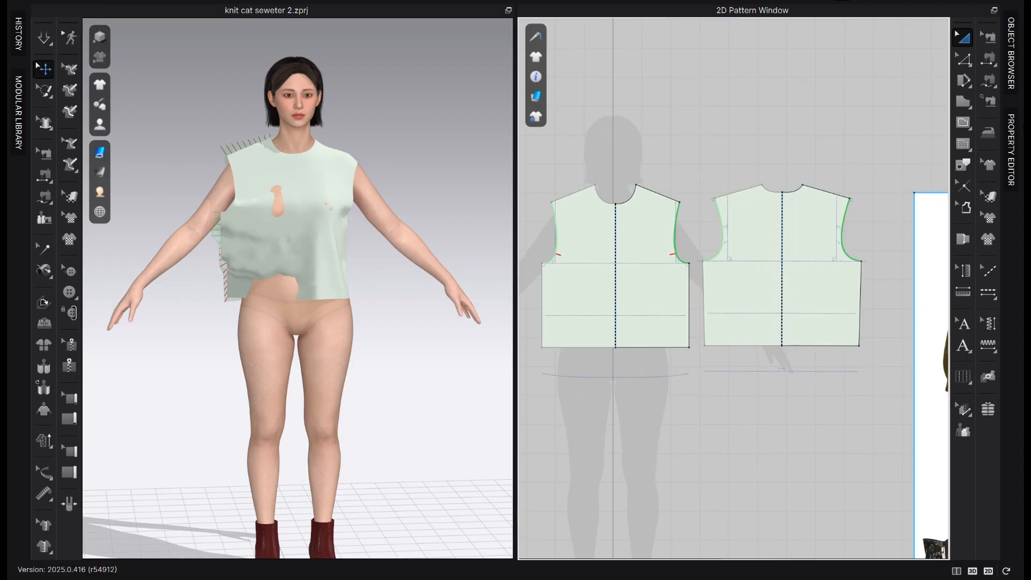
Reset the 3D garment's front and back bodice pieces to their flat 2D arrangement
left_click(755, 317)
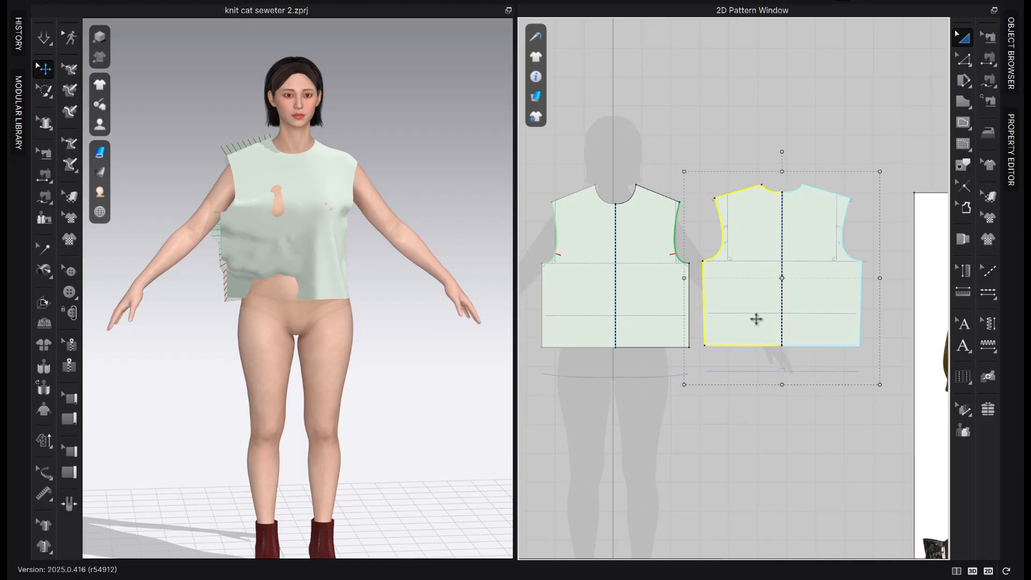
left_click(575, 310, "shift")
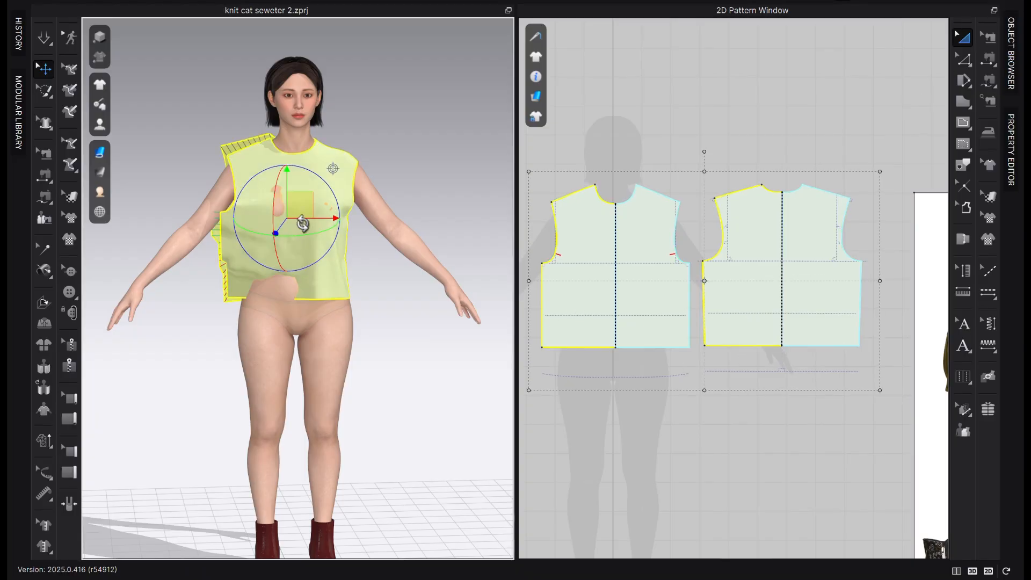
right_click(304, 182)
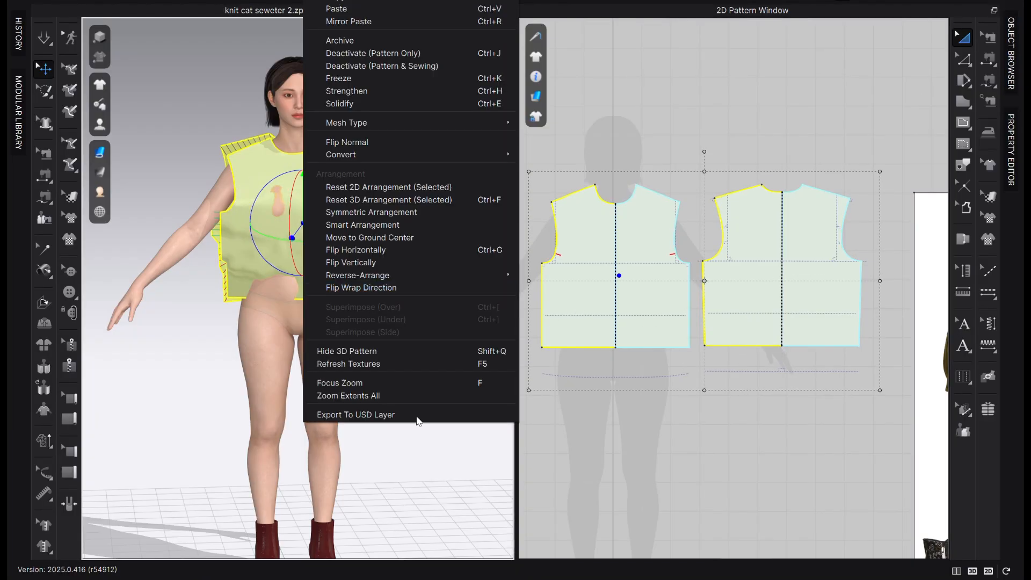
left_click(387, 186)
Show the arrangement points around the avatar
scroll(400, 384, "down", 2)
mouse_move(360, 366)
right_mouse_down()
mouse_move(415, 375)
mouse_move(370, 357)
right_mouse_up()
mouse_move(102, 192)
mouse_move(99, 124)
left_click(172, 168)
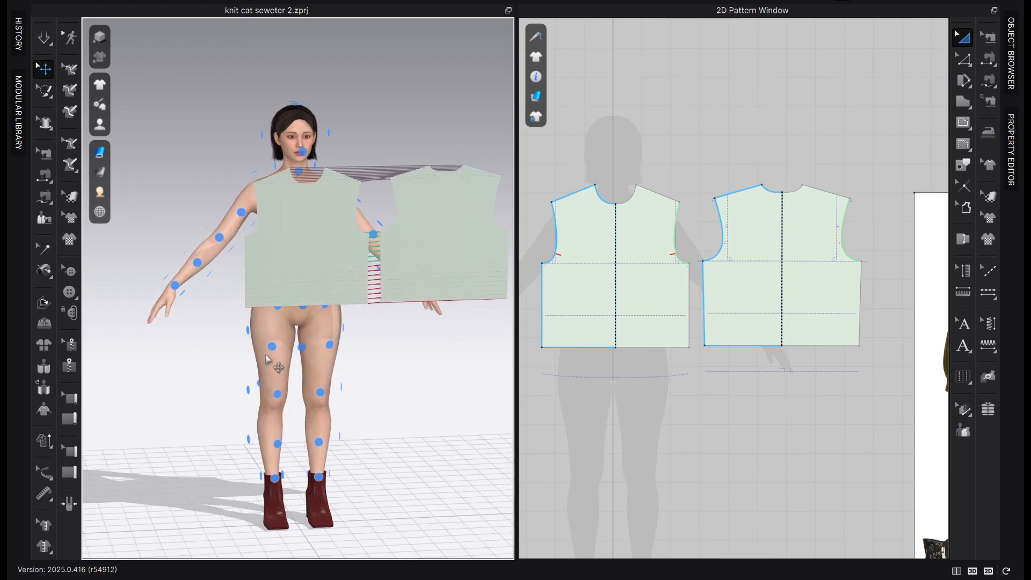
Move the flat back and front bodice pieces above the avatar's head in 3D to clear the arrangement points
right_click_drag(267, 359, 301, 349)
left_click(304, 238)
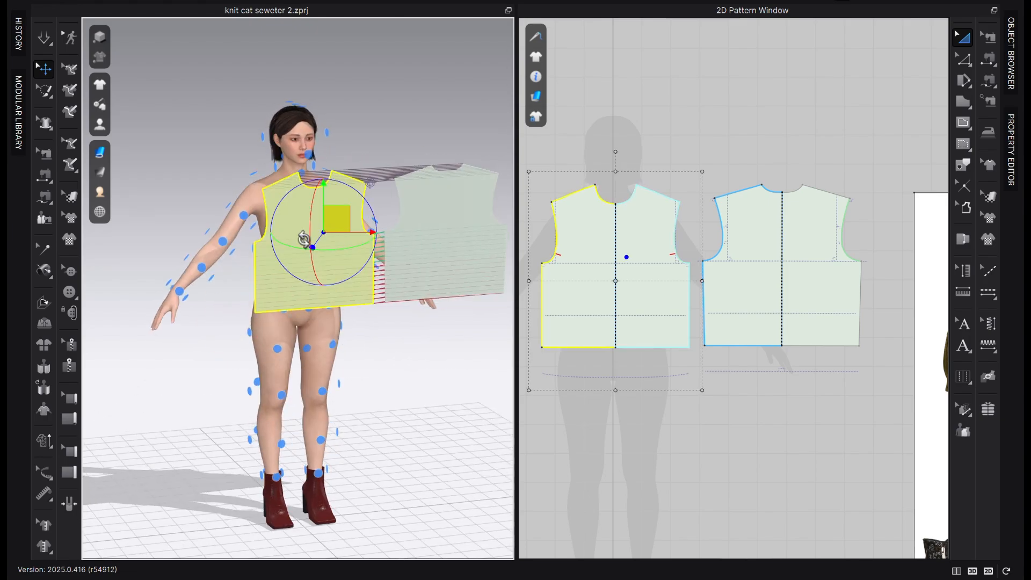
right_click_drag(304, 238, 313, 278)
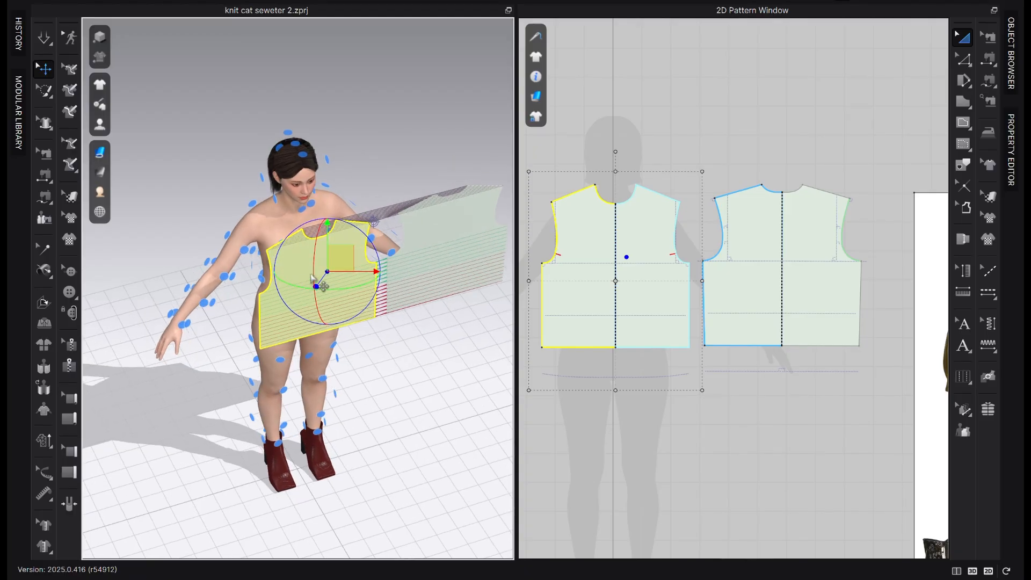
scroll(351, 314, "down", 1)
right_click_drag(333, 350, 298, 301)
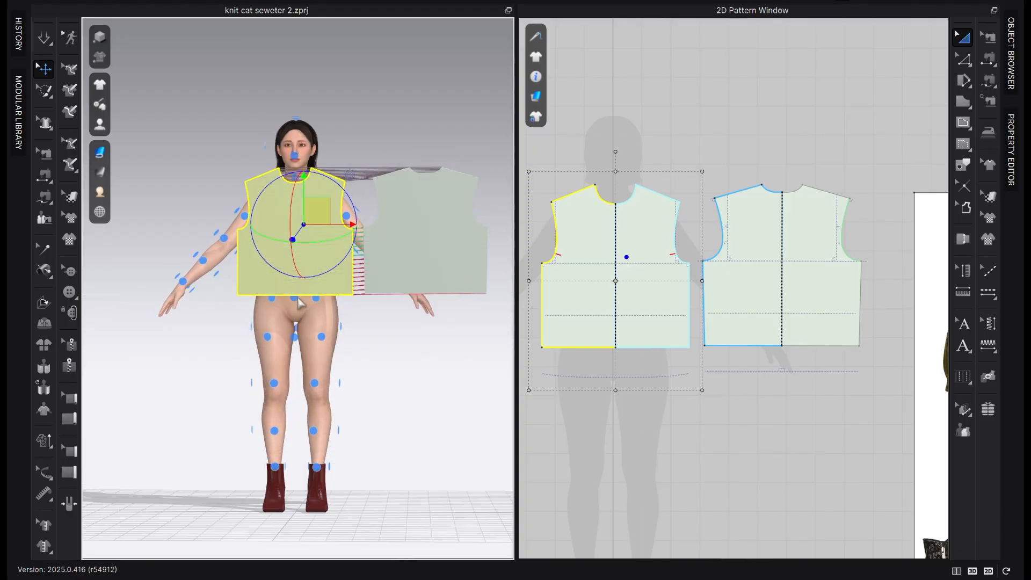
left_click_drag(444, 277, 424, 52)
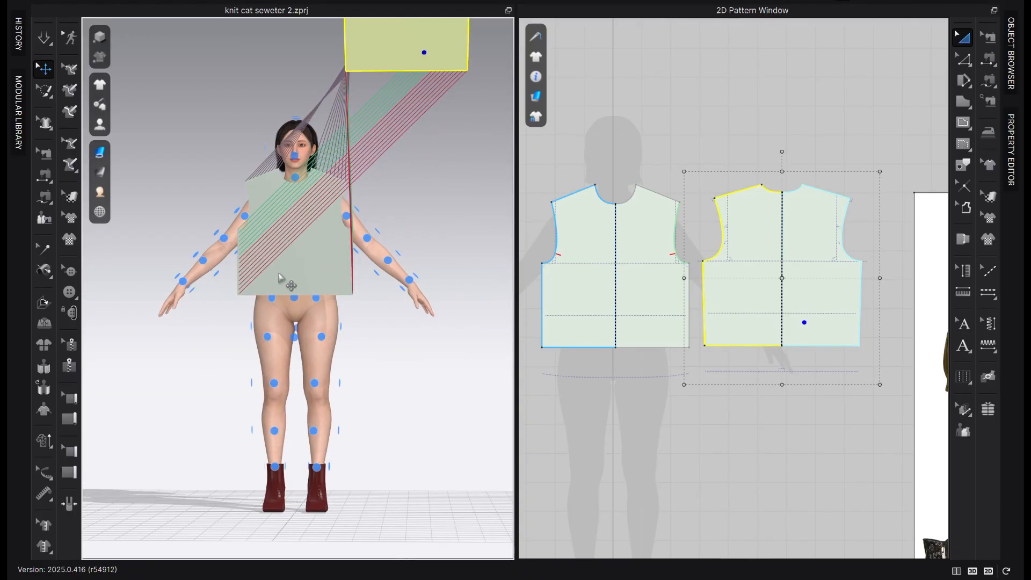
left_click_drag(278, 267, 250, 59)
left_click(398, 145)
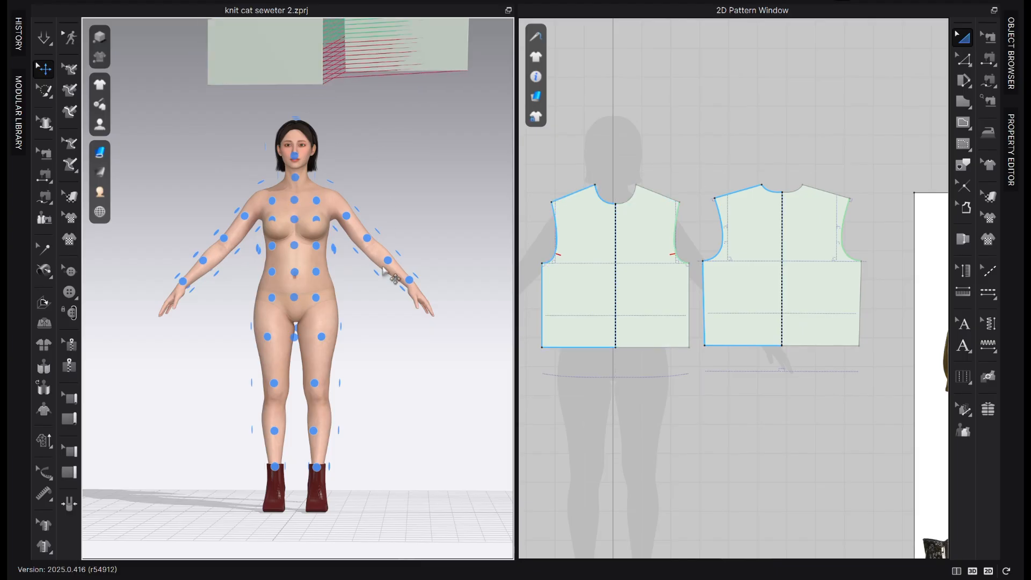
Place the front bodice on a center-front torso arrangement point of the avatar
scroll(400, 293, "down", 2)
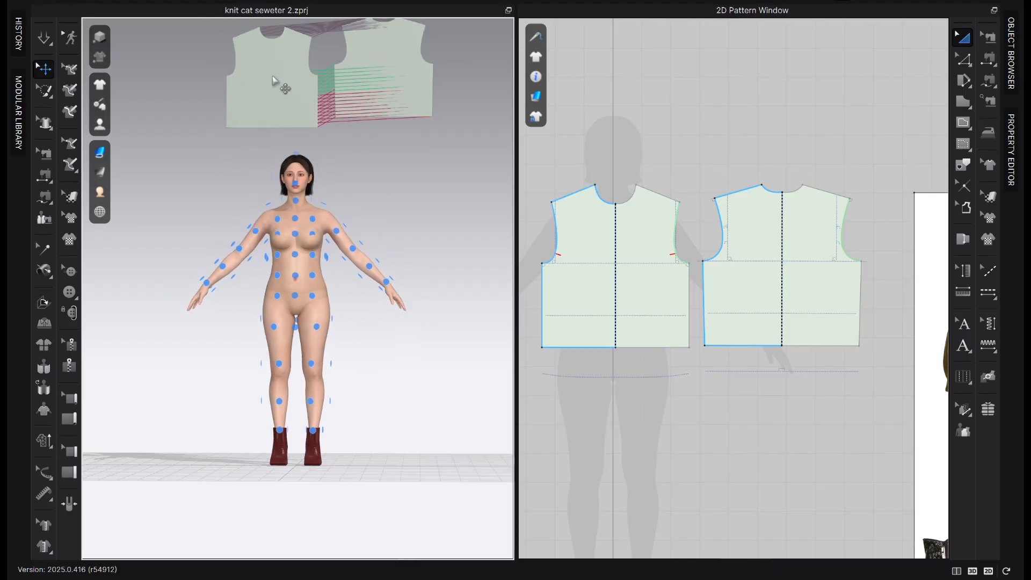
left_click(272, 80)
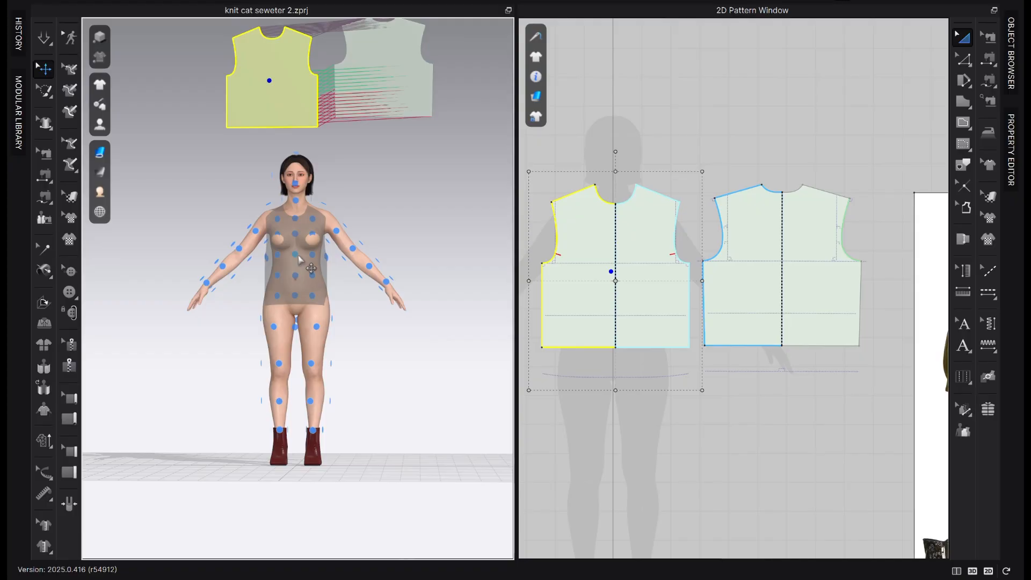
left_click(298, 256)
Place the back bodice on a torso arrangement point on the avatar's back and check its position from the side
right_click_drag(344, 268, 474, 264)
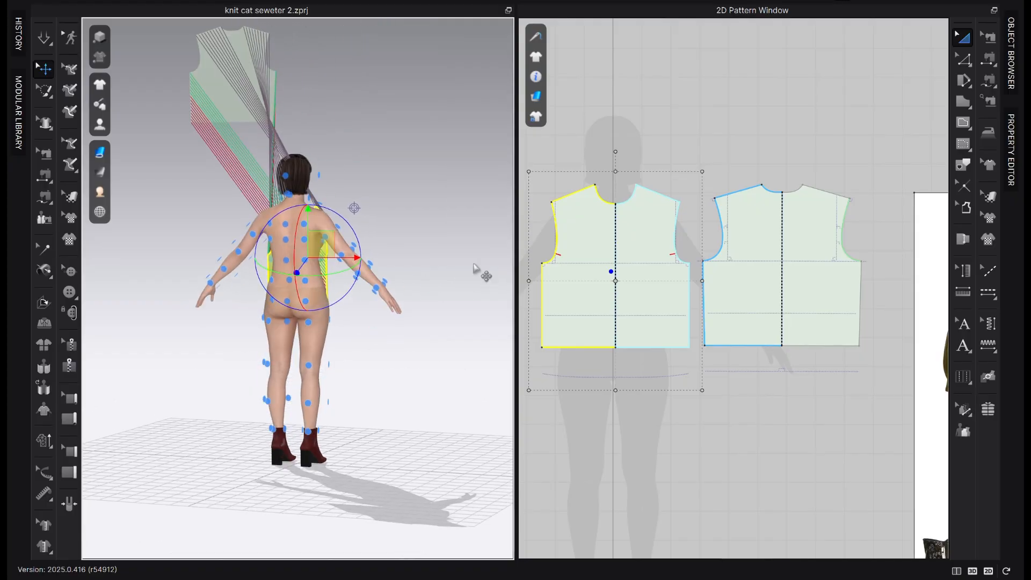
left_click(225, 86)
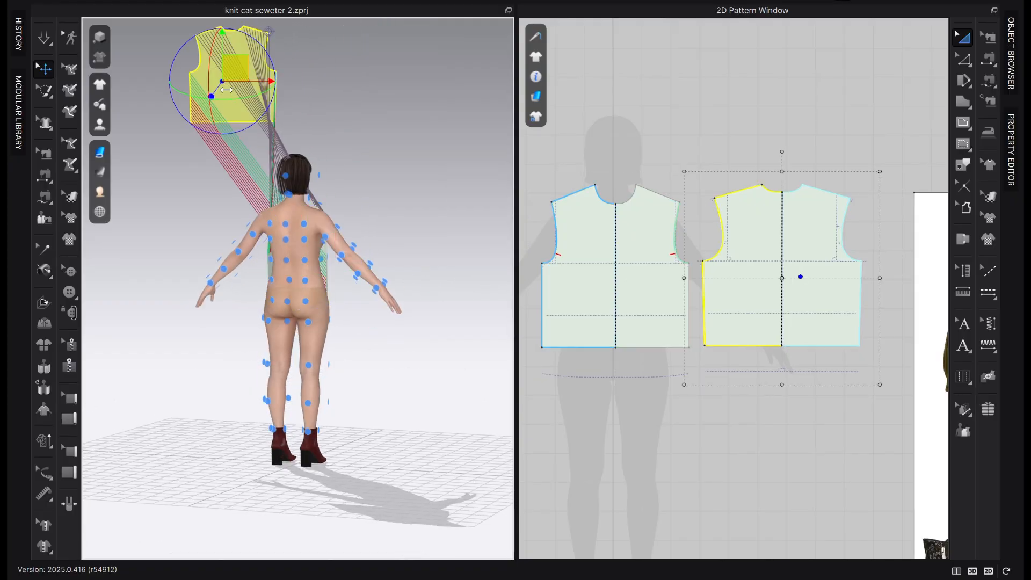
left_click(300, 270)
right_click_drag(322, 269, 430, 261)
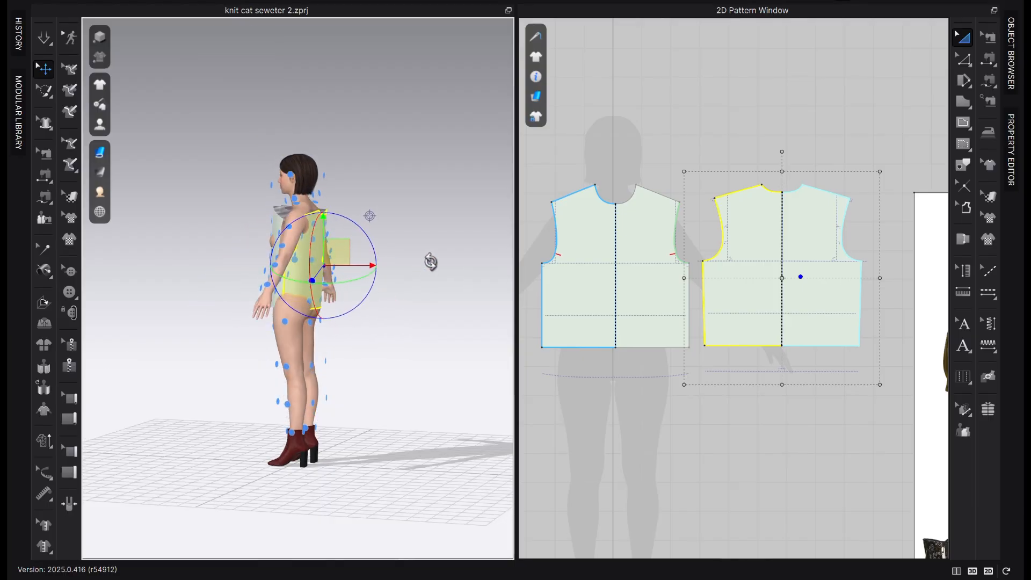
Set the front bodice's arrangement offset to 65 so it sits further away from the avatar's chest
scroll(330, 217, "up", 5)
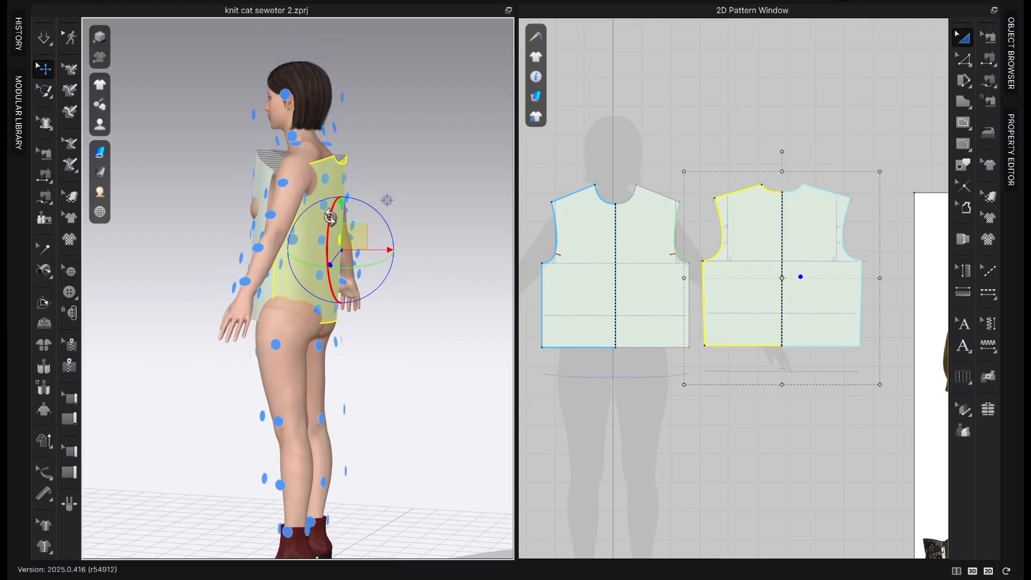
scroll(330, 217, "up", 2)
left_click_drag(334, 167, 336, 155)
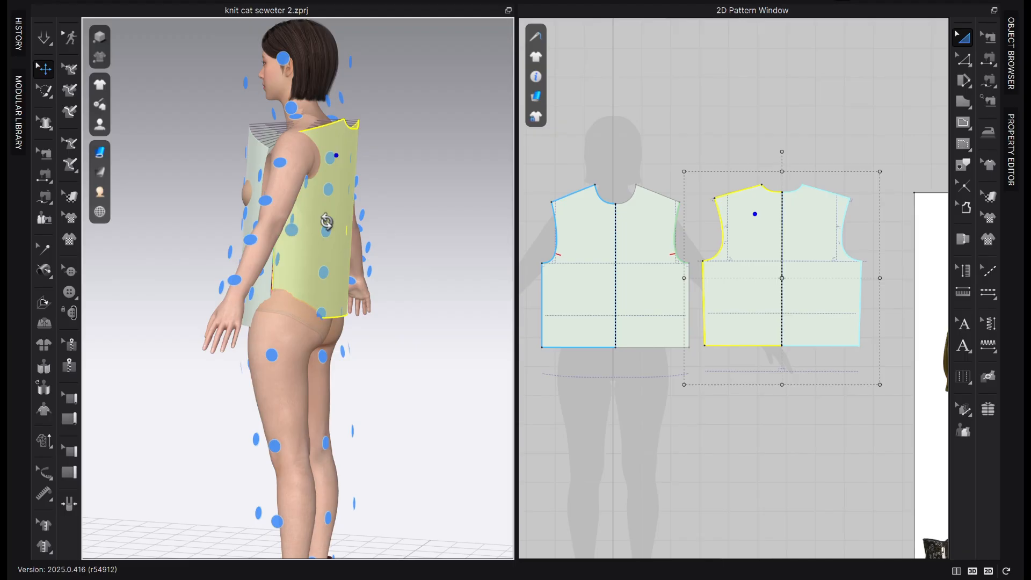
right_click_drag(327, 221, 372, 235)
left_click_drag(284, 172, 282, 156)
left_click(1010, 81)
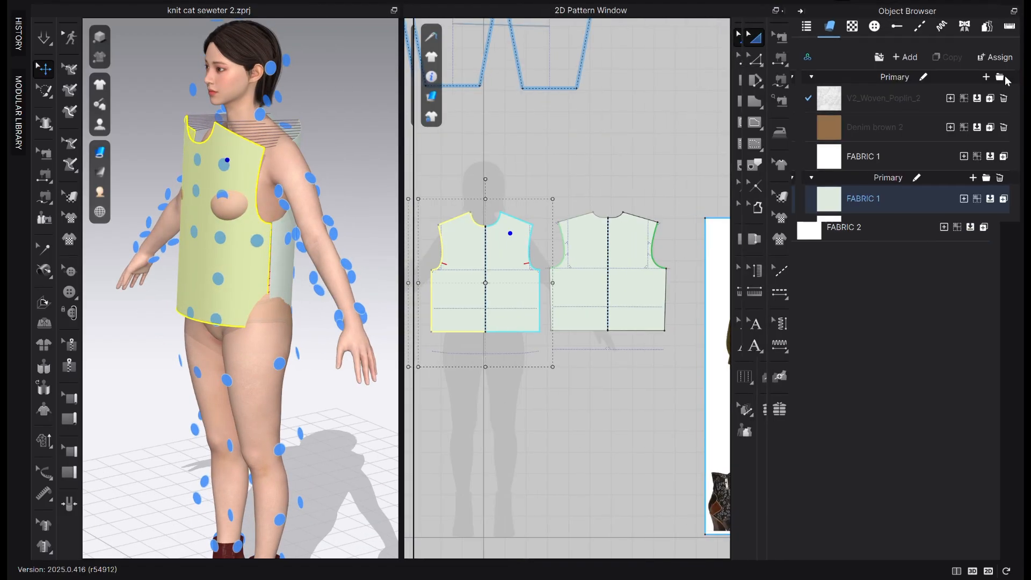
scroll(914, 463, "down", 15)
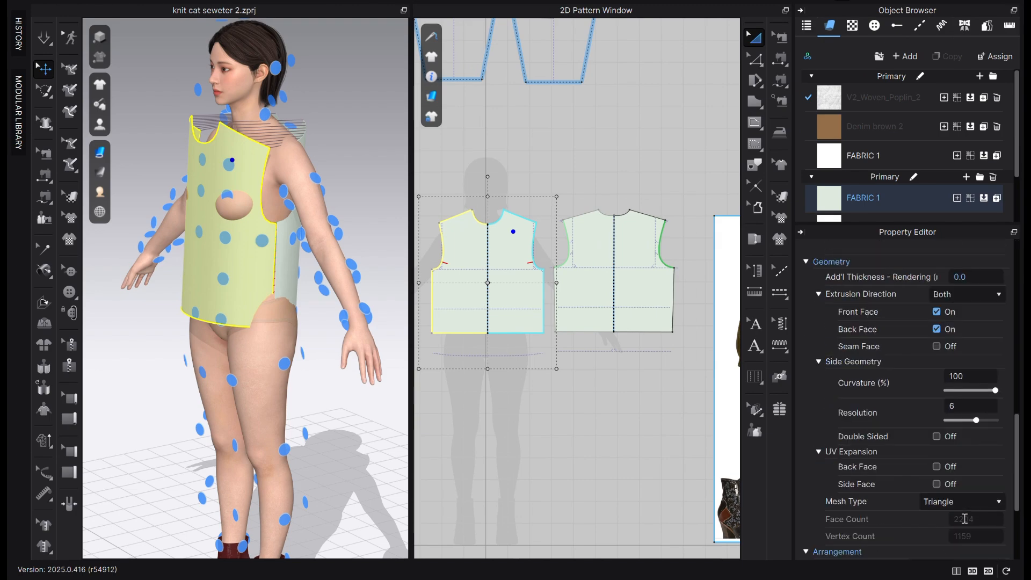
scroll(965, 518, "down", 5)
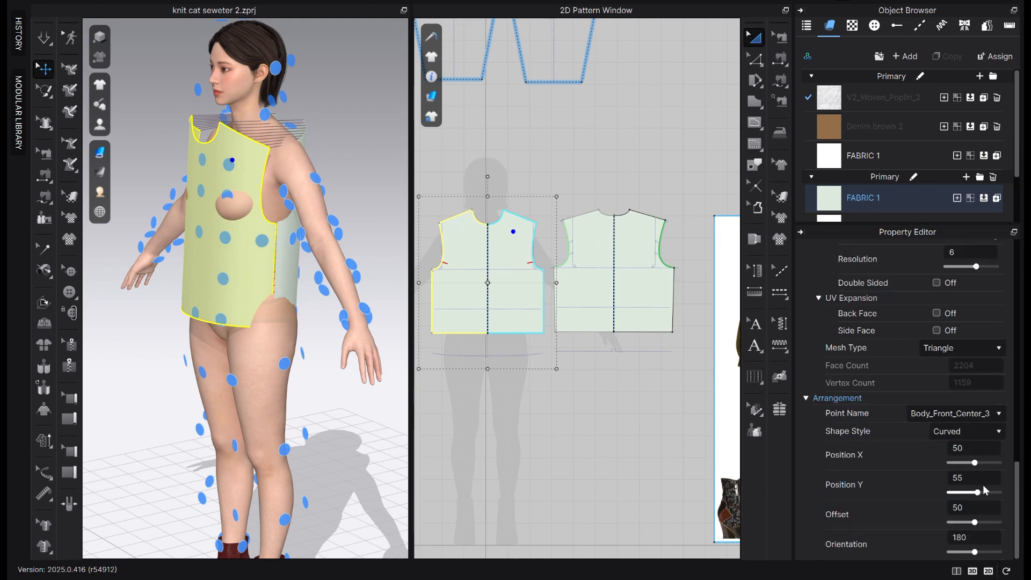
left_click(980, 513)
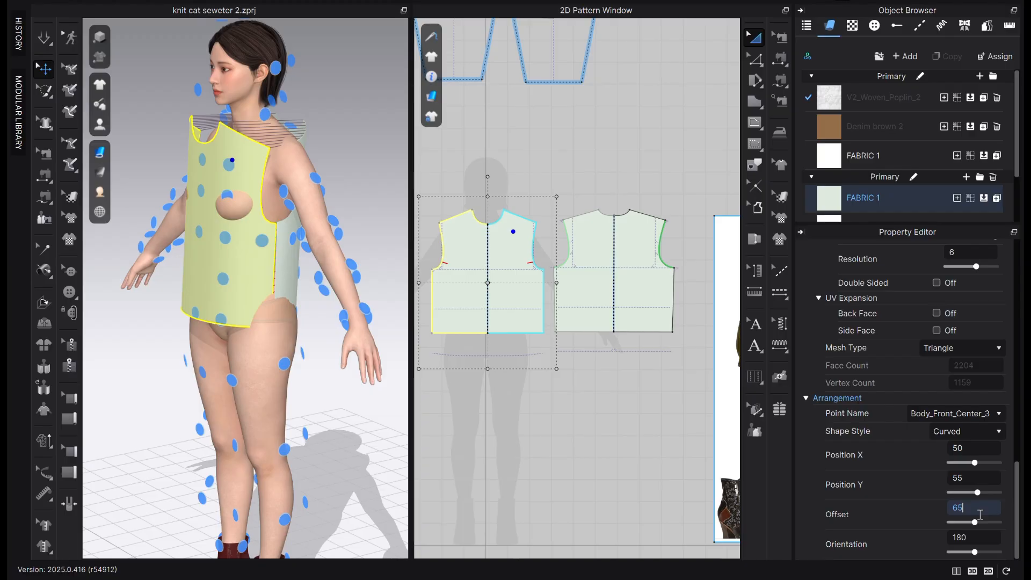
type("65")
key("Return")
Set the back bodice's arrangement offset to 65 as well
right_click_drag(250, 404, 177, 397)
left_click(283, 252)
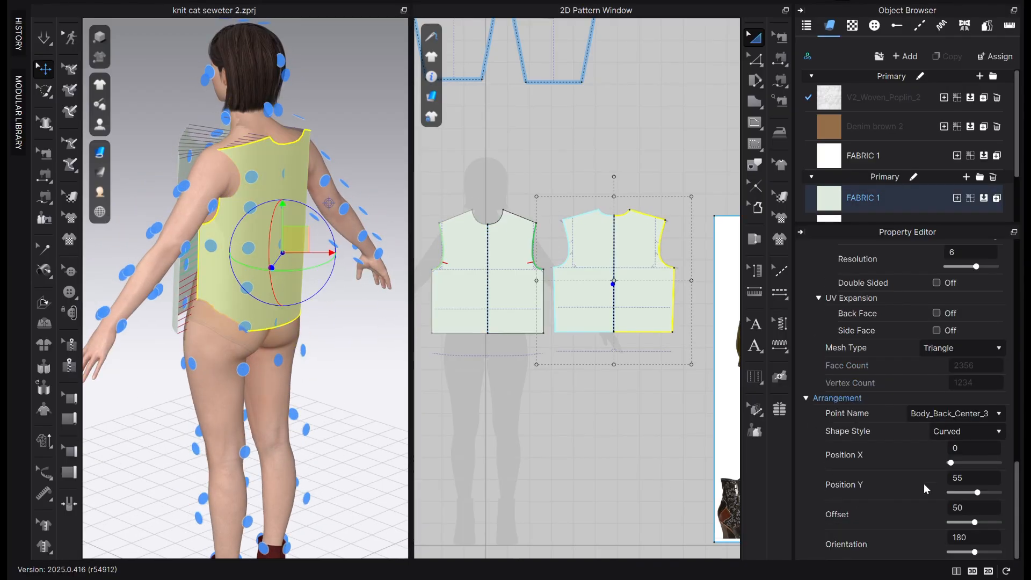
left_click(982, 508)
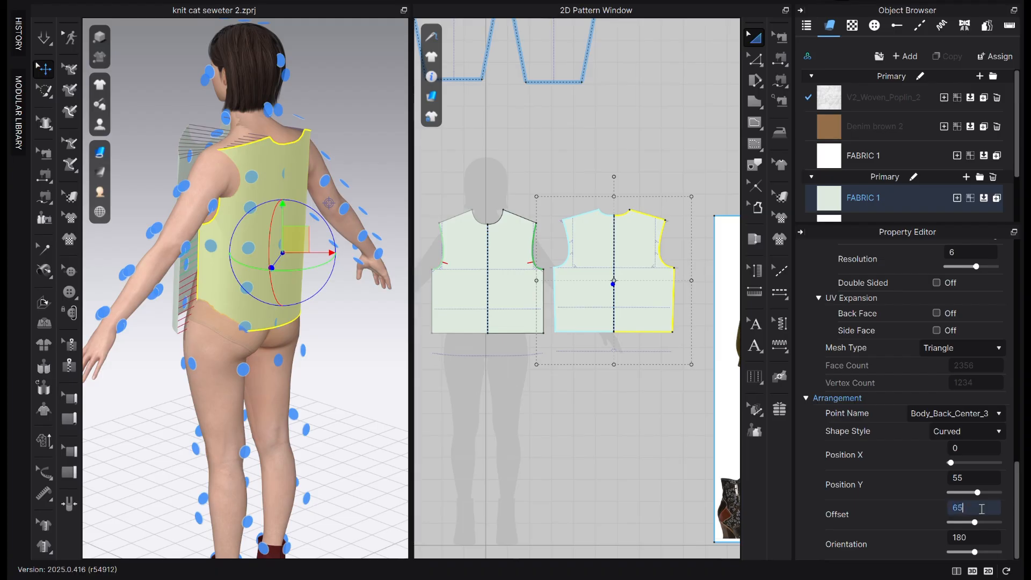
type("65")
key("Return")
Check the bodice pieces from the side and front, and simulate the garment to drape them on the avatar
right_click_drag(298, 305, 329, 292)
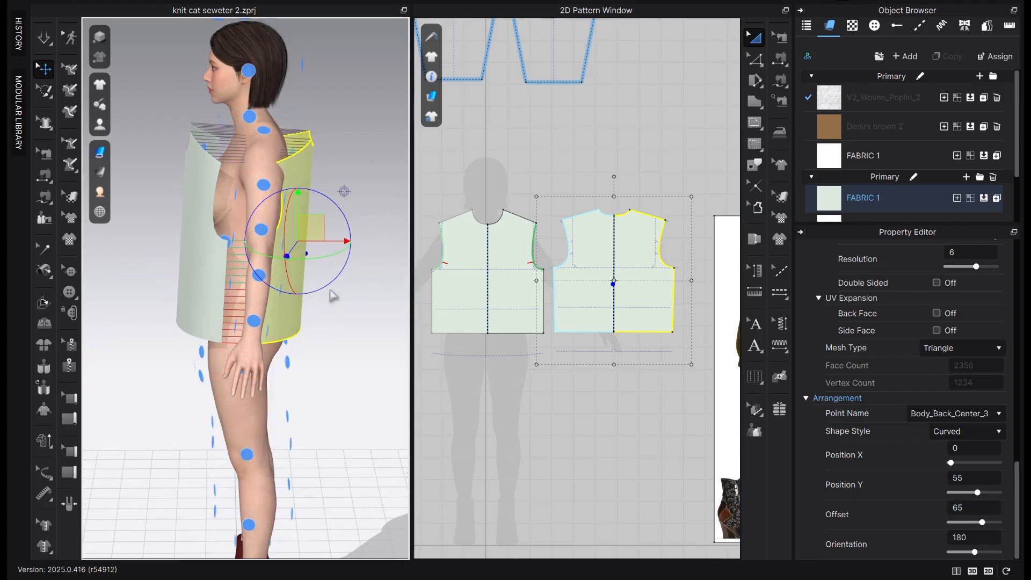
left_click_drag(300, 179, 299, 164)
right_click_drag(207, 241, 333, 239)
left_click(236, 257)
key("2")
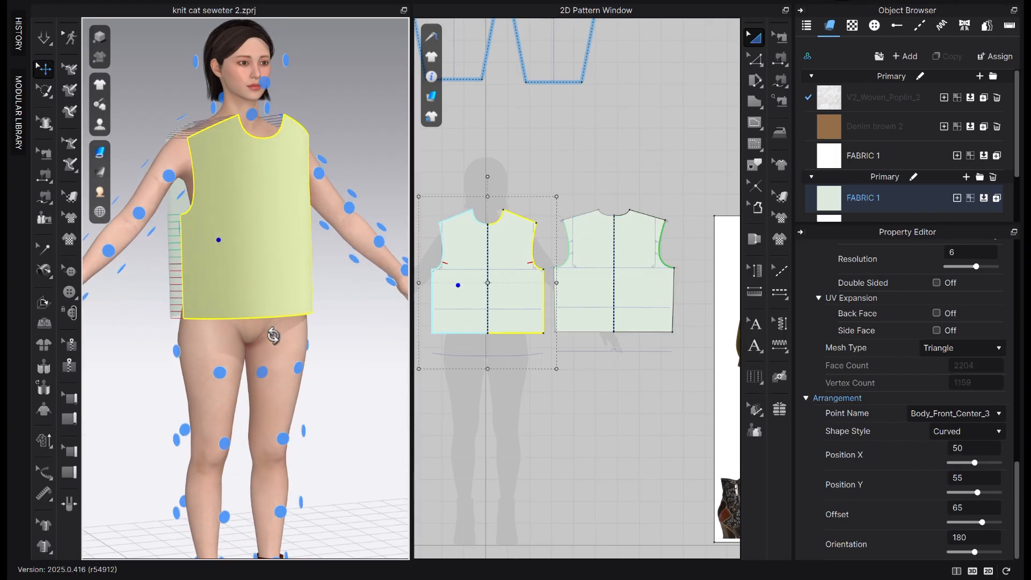
left_click(45, 43)
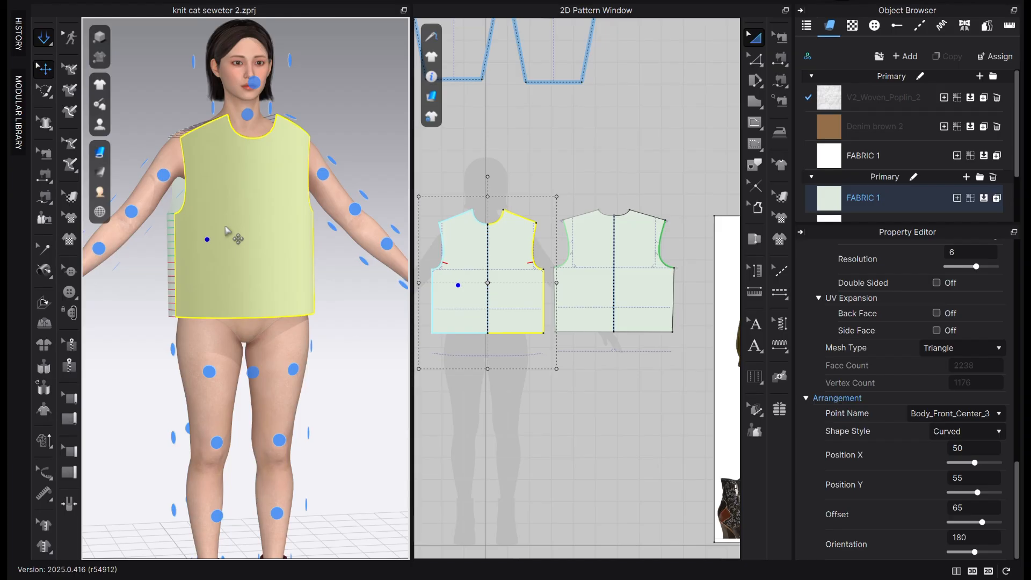
key("space")
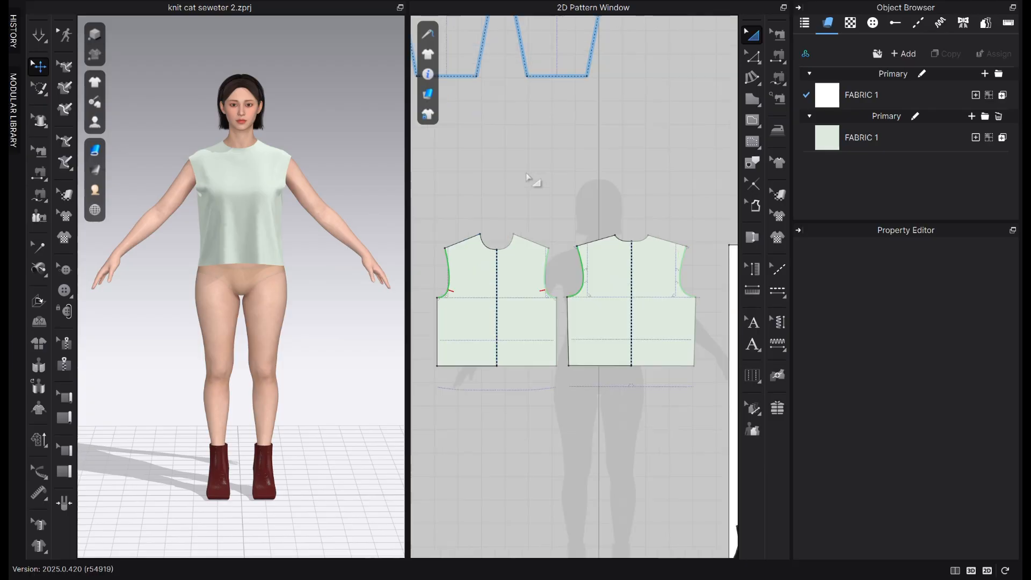
Match up the shoulder lines of the back and front bodice in 2D so the pieces meet along the shoulder
scroll(535, 172, "up", 3)
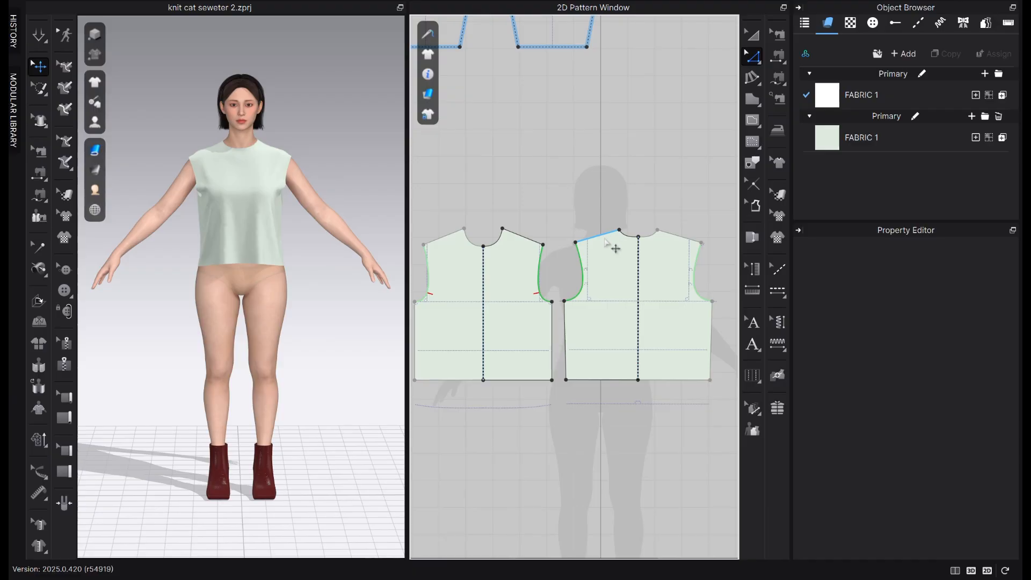
right_click(605, 240)
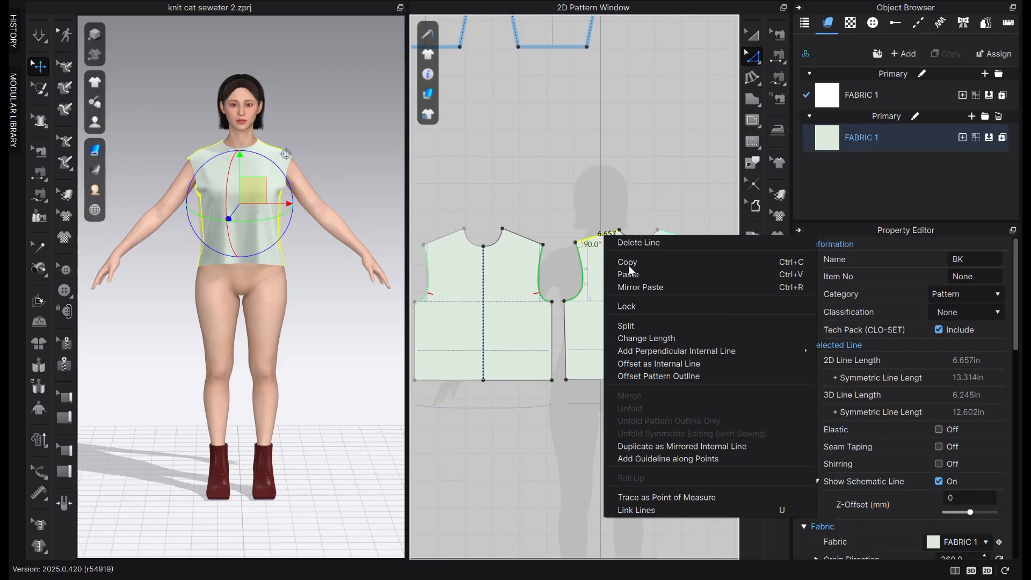
left_click(558, 225)
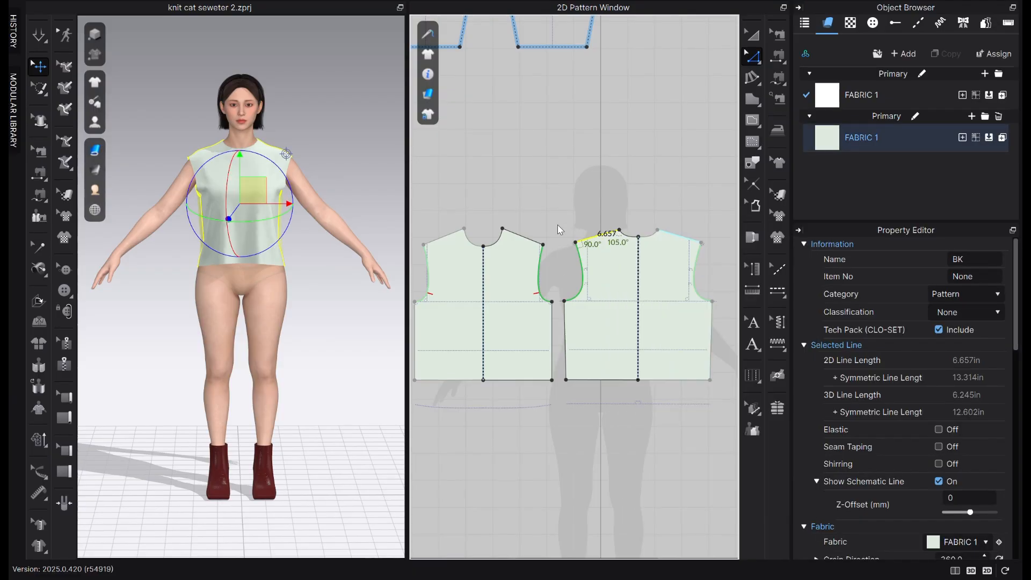
left_click(558, 225)
left_click(594, 235)
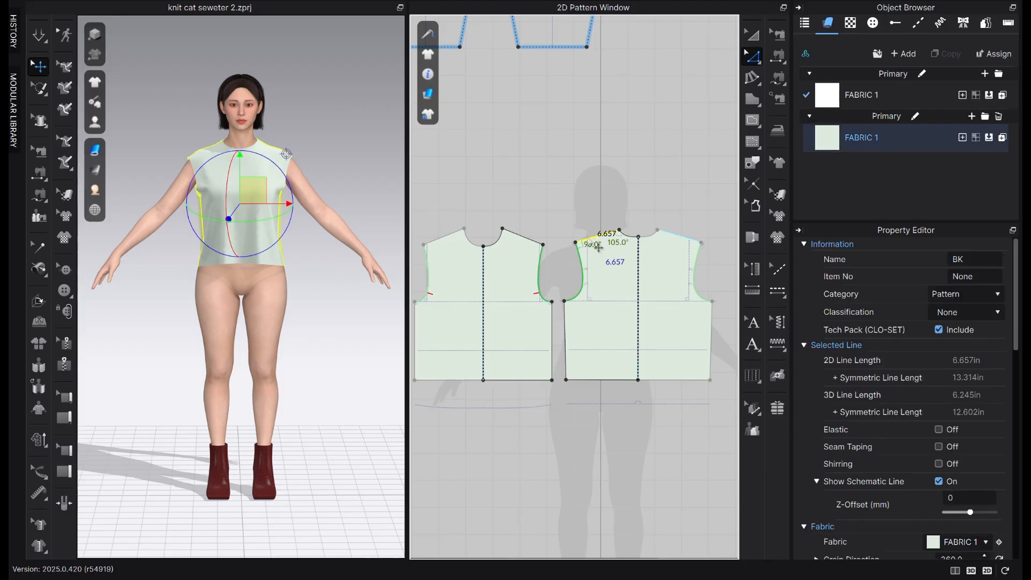
left_click(529, 241, "shift")
right_click(517, 233)
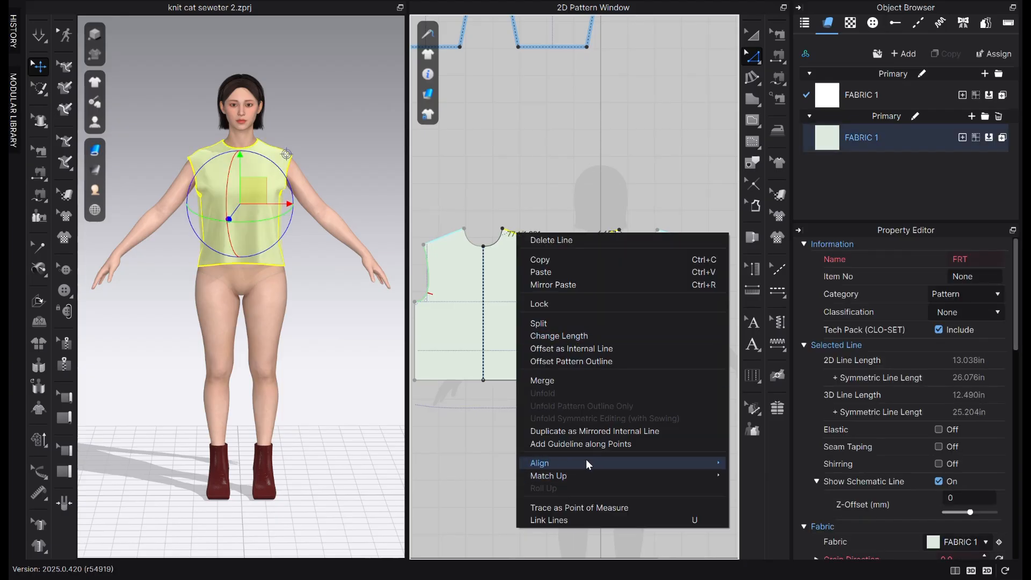
mouse_move(588, 477)
left_click(752, 476)
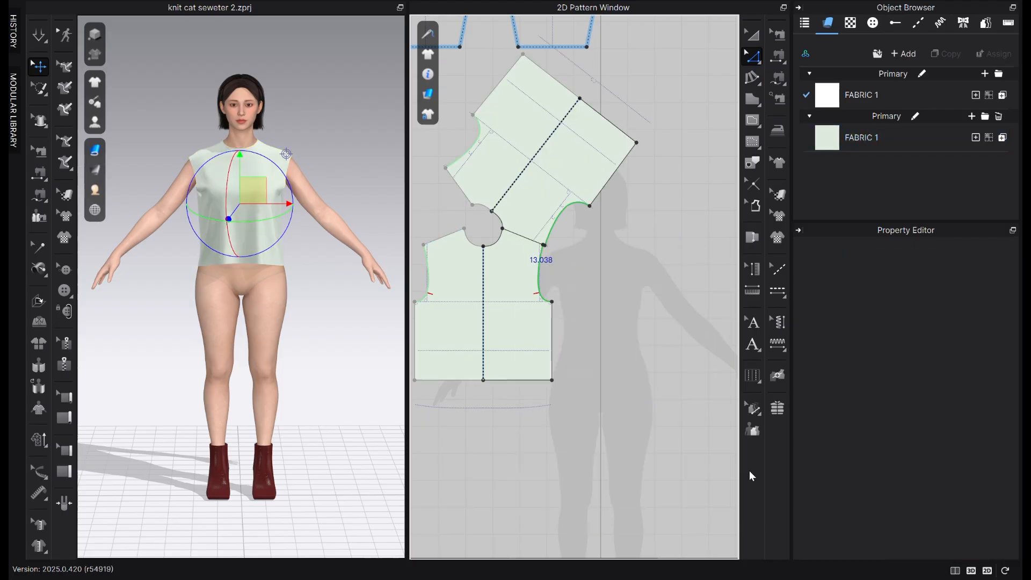
Move the front bodice's outer shoulder point out to meet the back bodice's shoulder point at the armhole
scroll(573, 255, "up", 3)
middle_click_drag(572, 253, 610, 248)
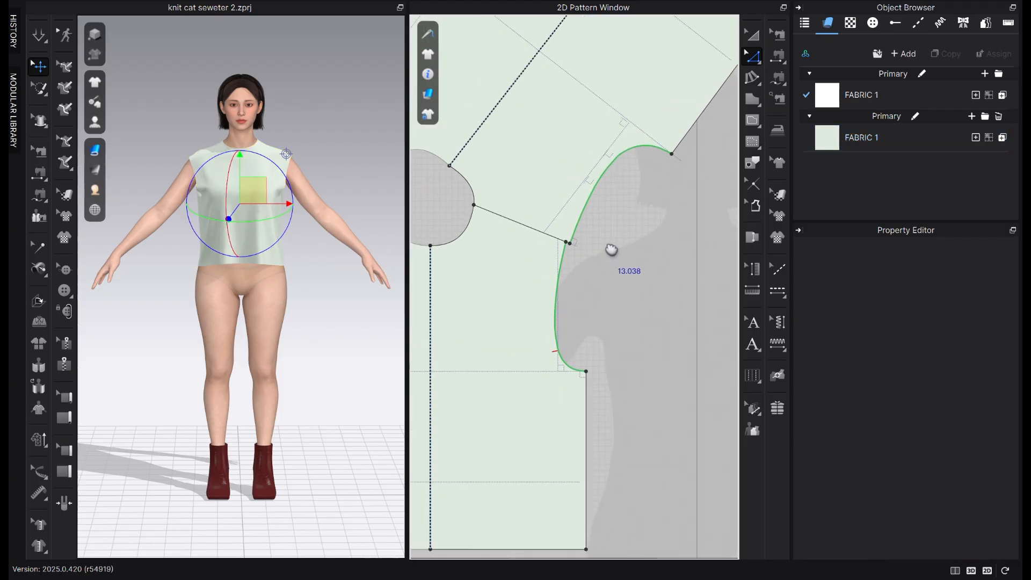
scroll(557, 262, "up", 4)
scroll(609, 247, "down", 2)
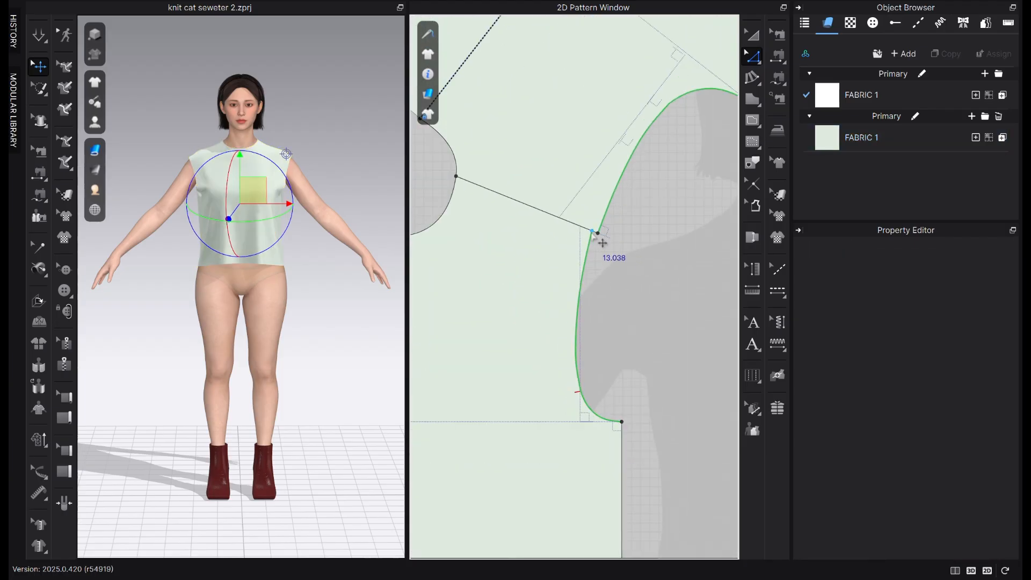
scroll(600, 244, "up", 1)
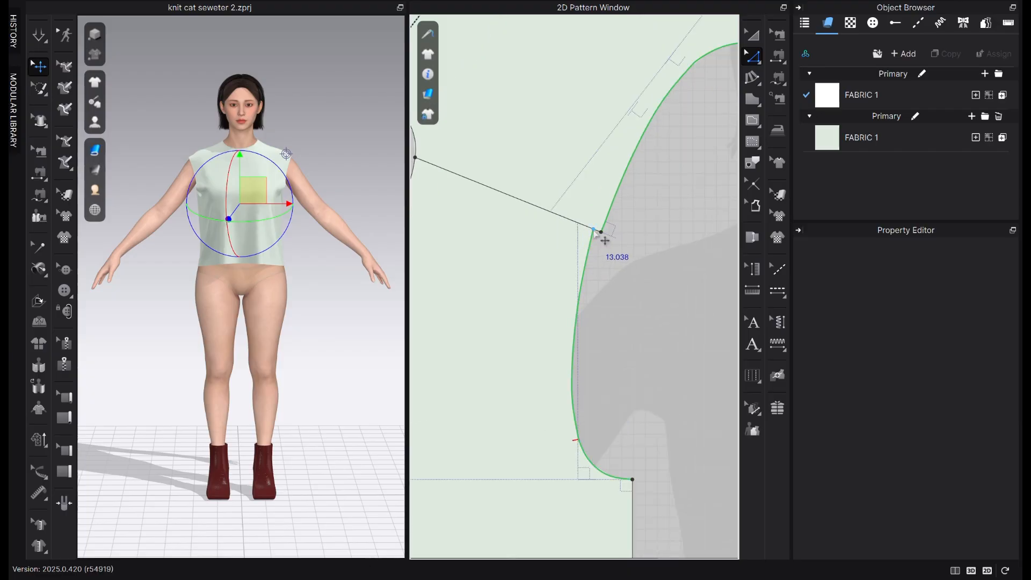
left_click(597, 231)
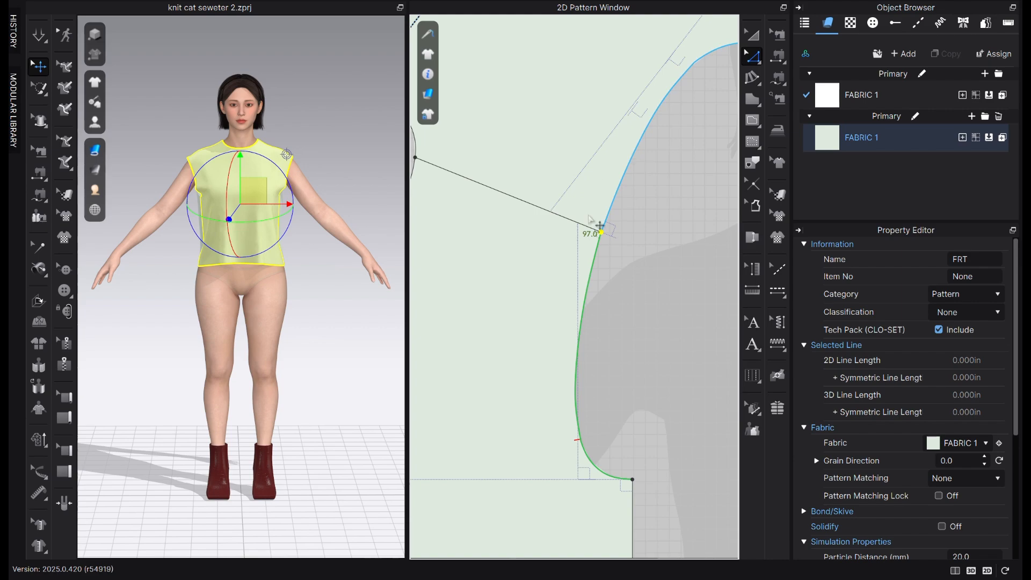
scroll(623, 279, "down", 5)
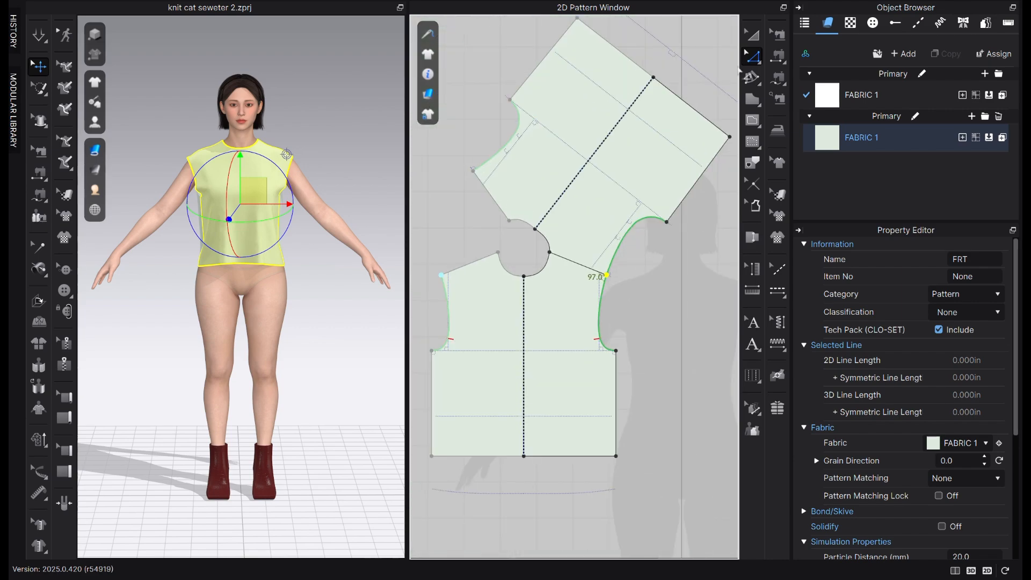
Reset the back bodice's rotation along its grain direction
left_click(752, 35)
scroll(621, 215, "down", 2)
left_click_drag(656, 164, 665, 177)
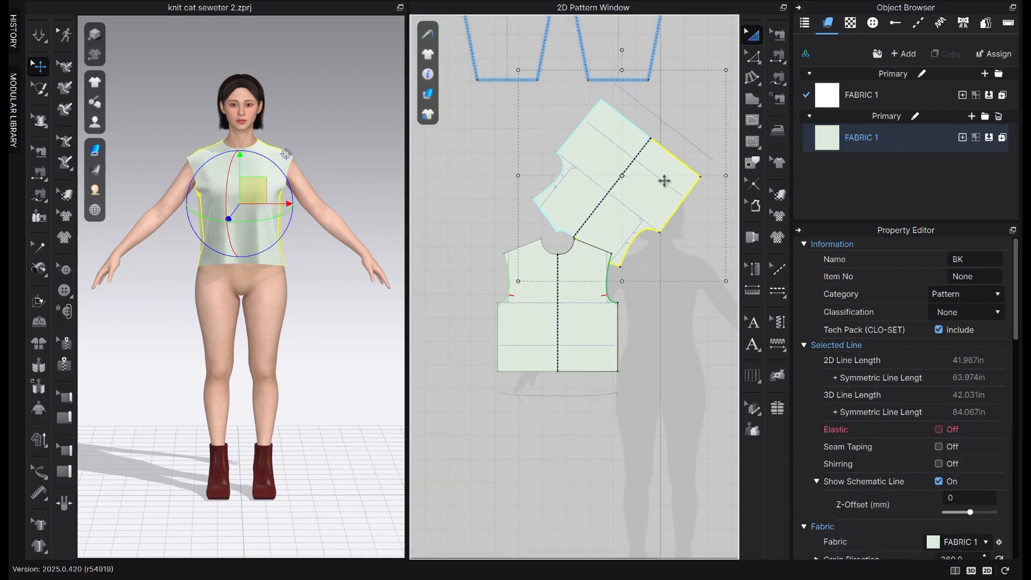
right_click(669, 189)
mouse_move(713, 440)
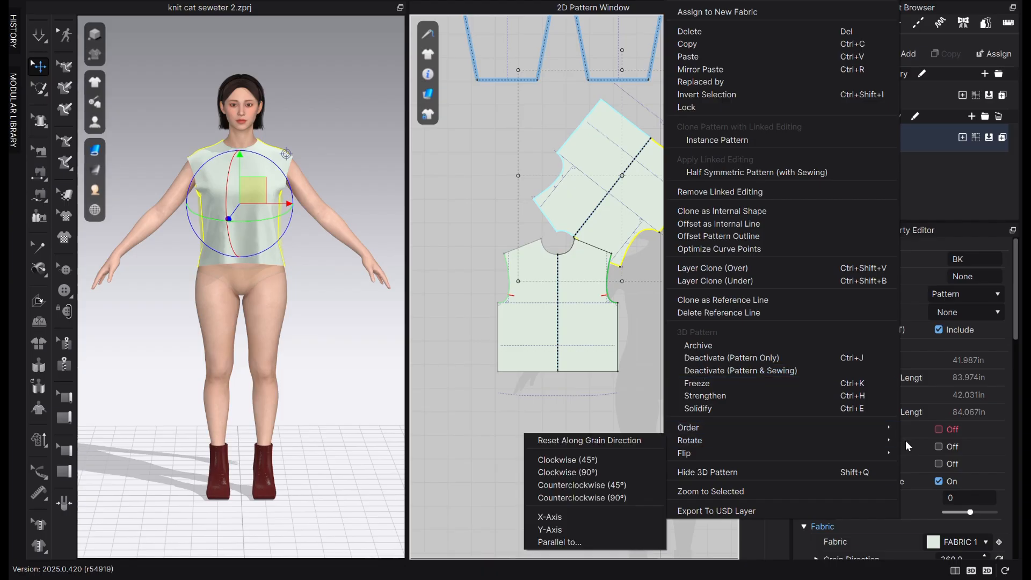
left_click(616, 437)
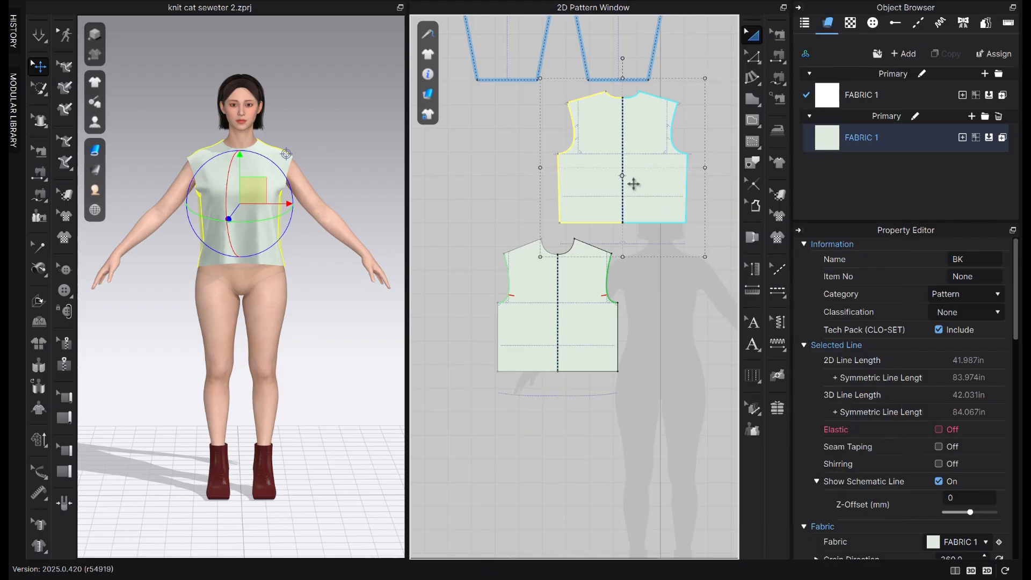
Move the back bodice beside the front bodice in 2D and line the two pieces up side by side
left_click_drag(632, 179, 697, 310)
left_click(570, 330)
left_click_drag(570, 331, 546, 311)
left_click(644, 303)
key("ctrl+a")
left_click_drag(645, 304, 618, 221)
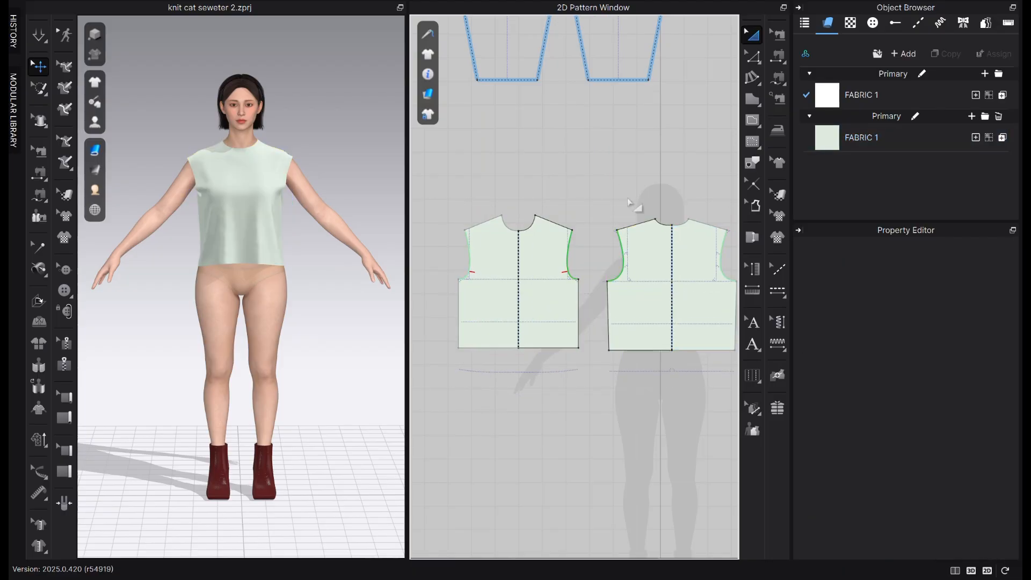
Measure the combined length of the back and front armhole curves
key("z")
scroll(618, 279, "up", 2)
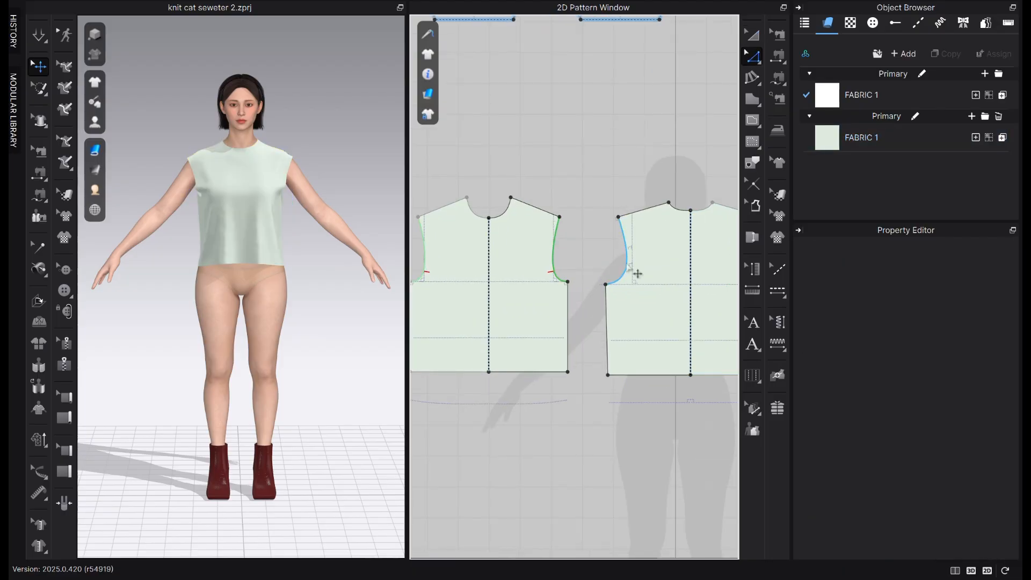
left_click(625, 265)
left_click(560, 275, "shift")
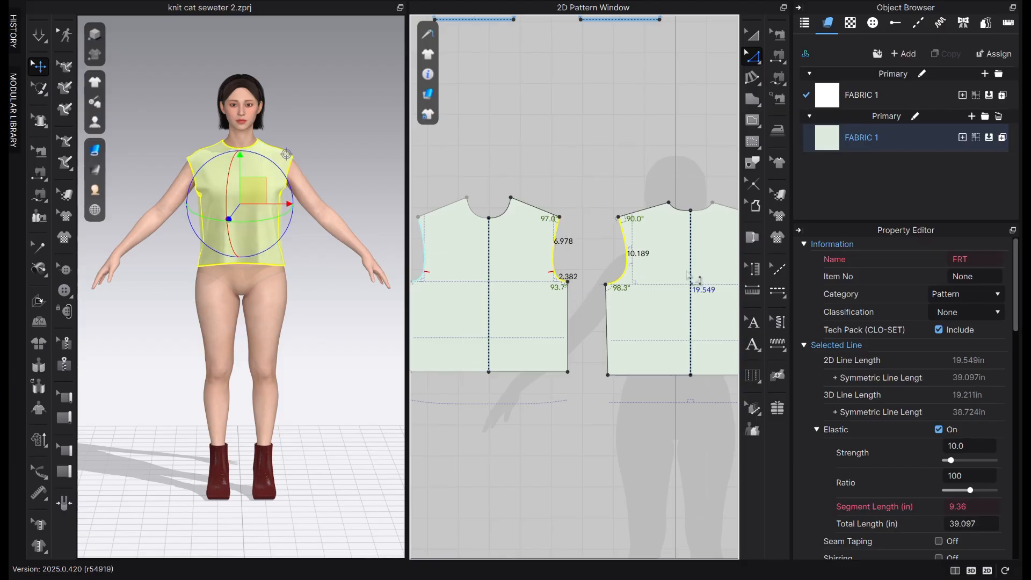
Unarchive both sleeve patterns to bring them back into the 3D garment
scroll(671, 271, "down", 3)
left_click(750, 40)
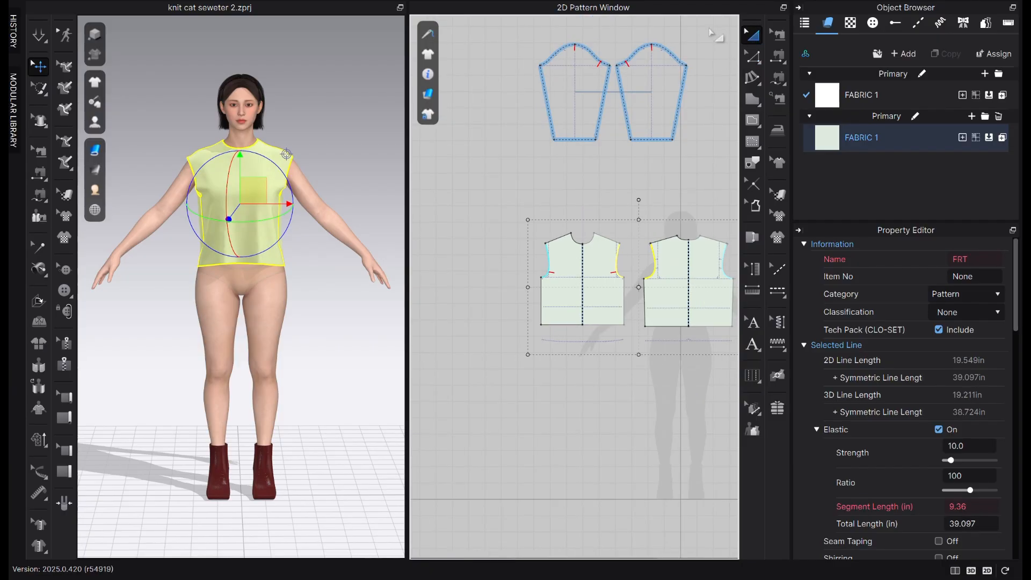
left_click_drag(707, 27, 535, 164)
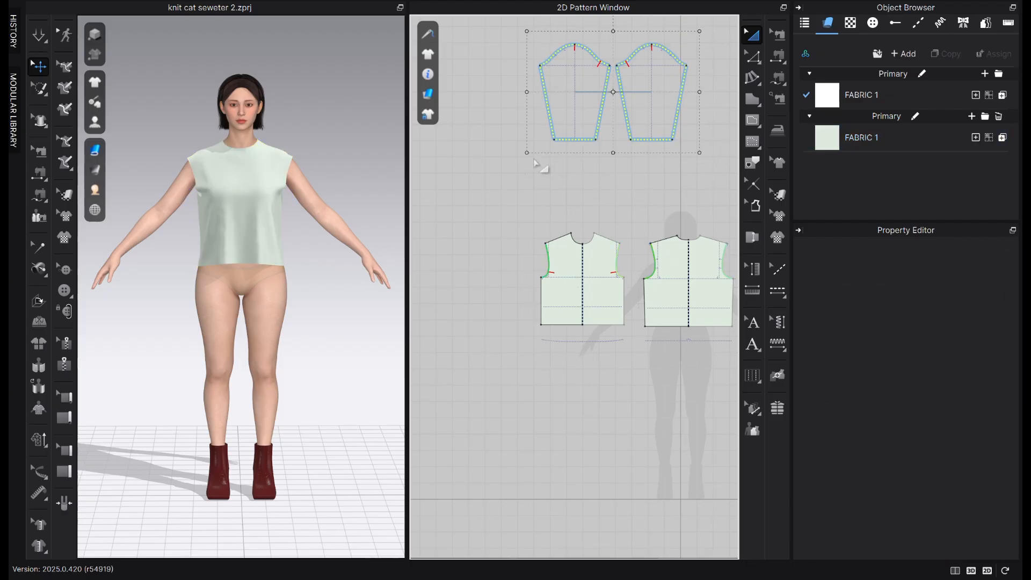
right_click(591, 114)
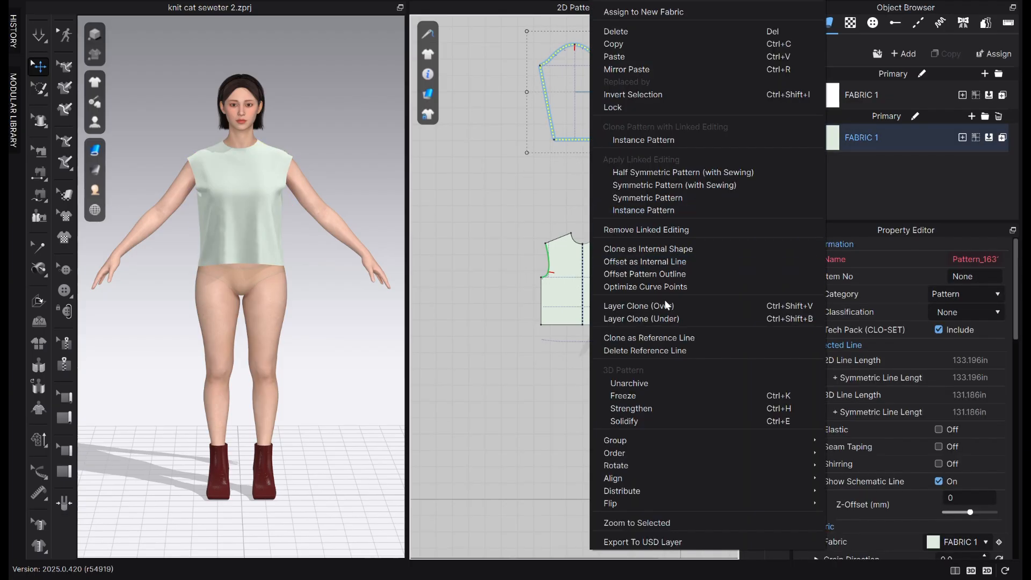
left_click(655, 382)
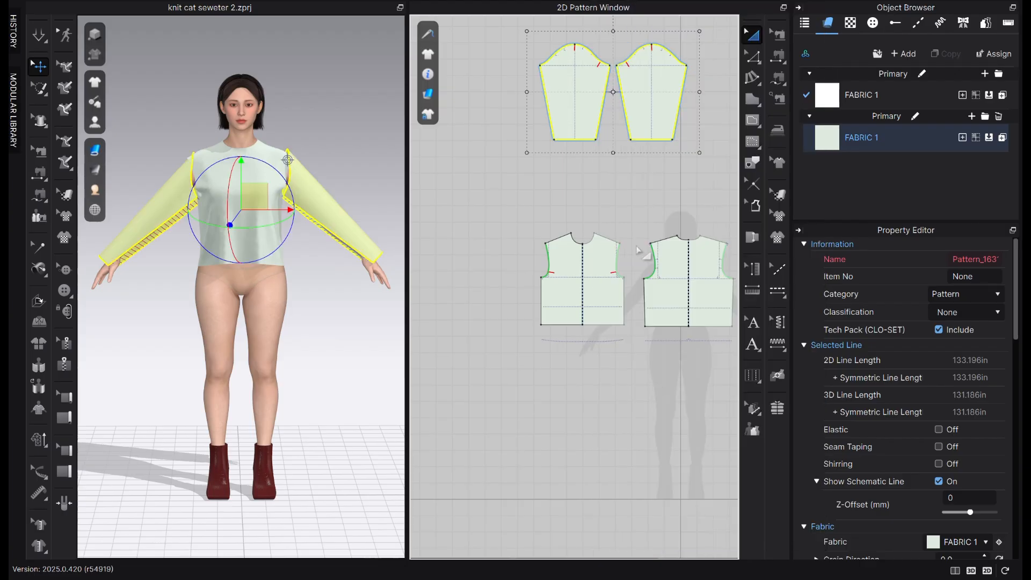
Move both sleeves next to the front bodice in 2D, on the side away from the back bodice
left_click_drag(575, 124, 502, 223)
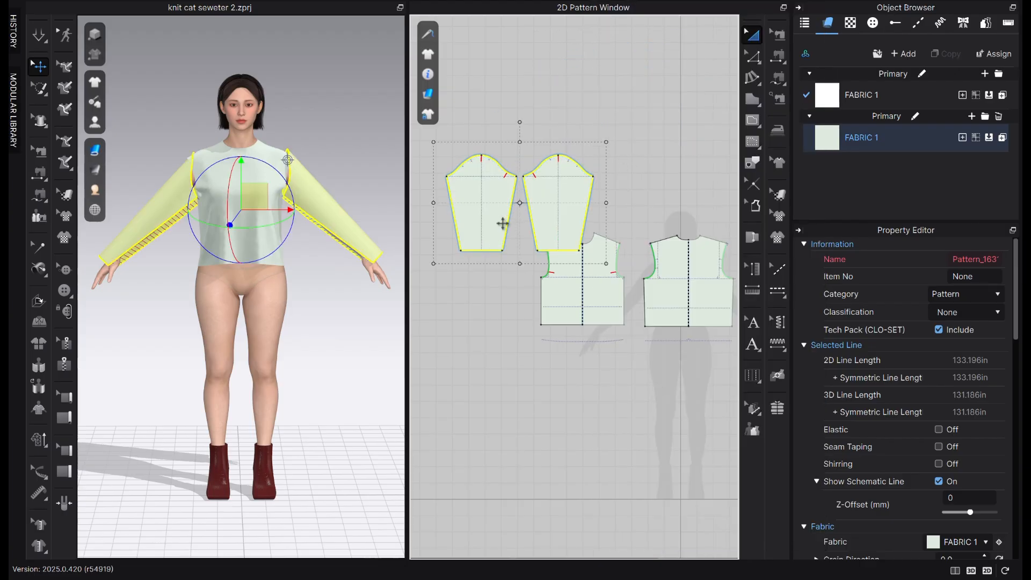
scroll(623, 231, "down", 1)
left_click_drag(585, 224, 531, 291)
left_click(601, 219)
Measure the full cap curve length of the sleeve nearest the front bodice
scroll(528, 251, "down", 2)
scroll(528, 251, "up", 2)
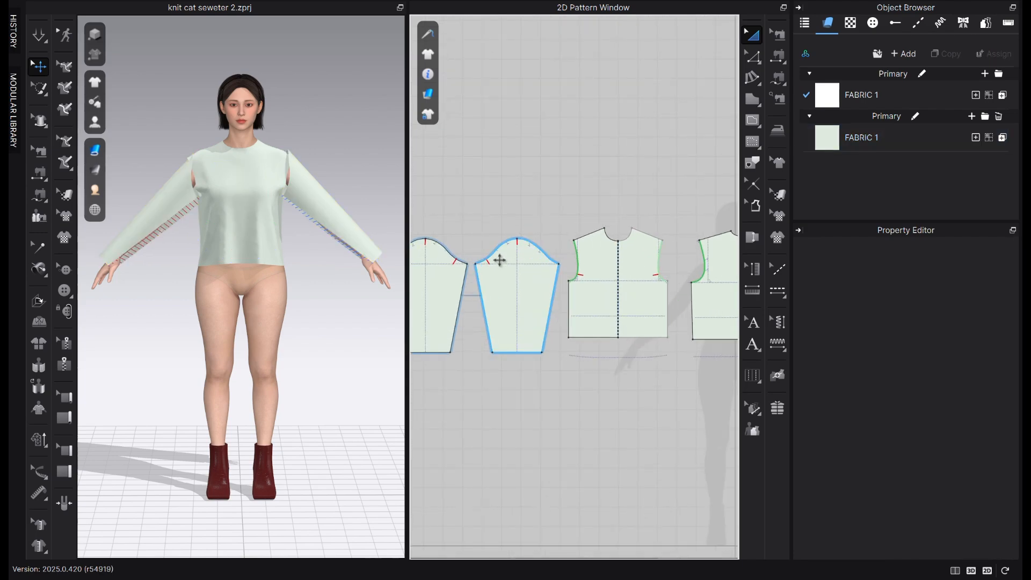
key("z")
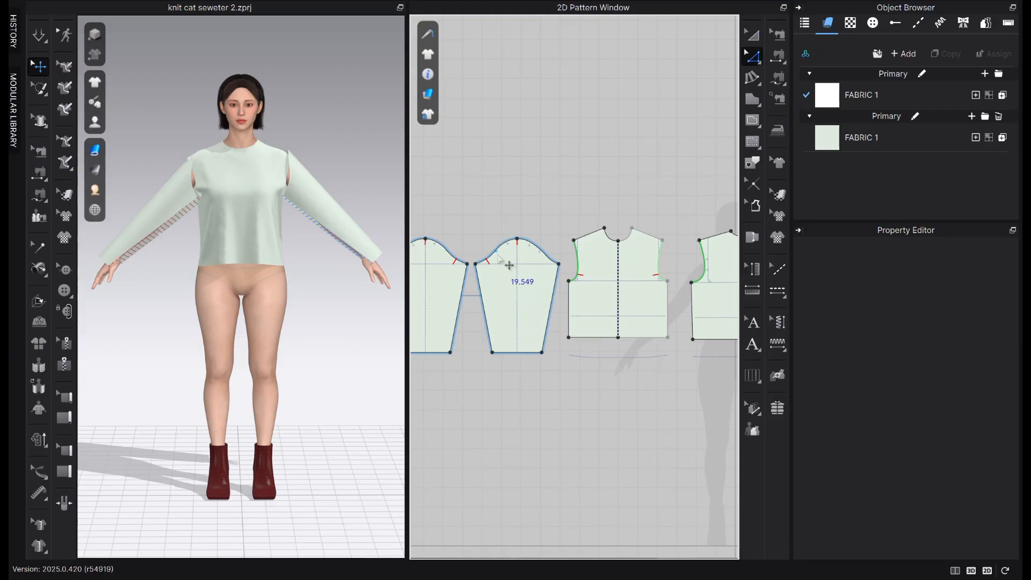
left_click(558, 263)
left_click(557, 264, "shift")
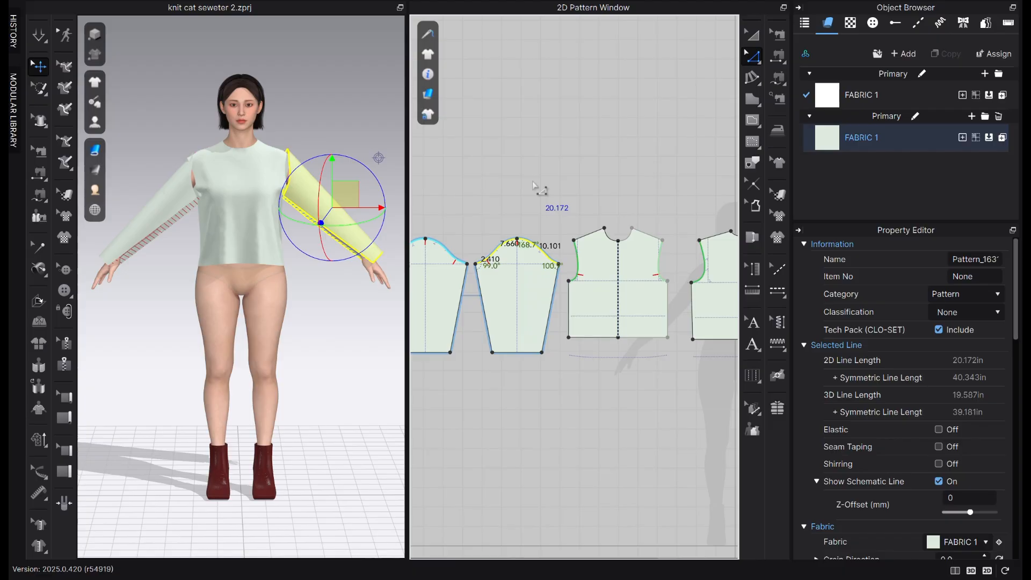
left_click(542, 248)
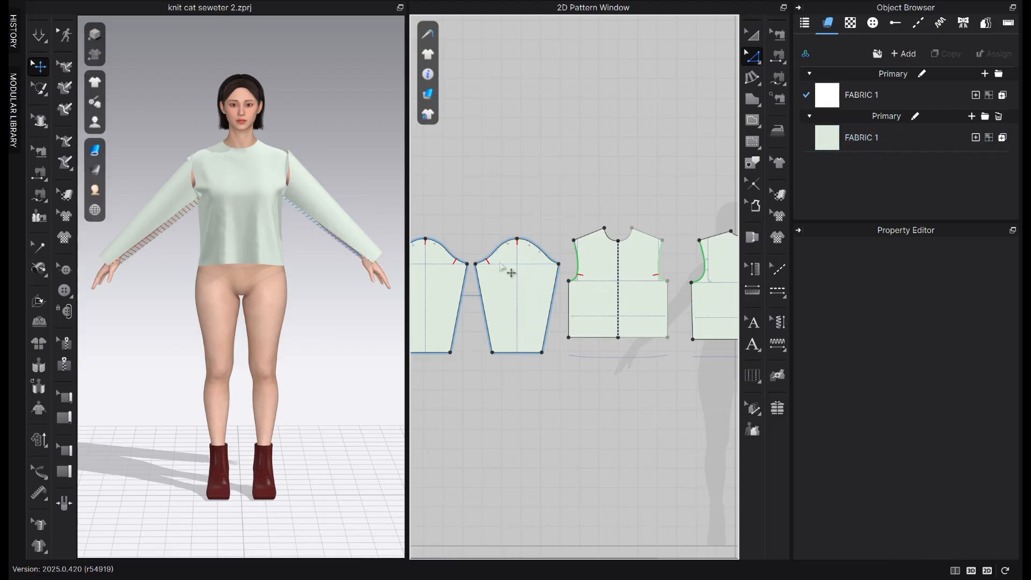
Start Fullness (Line) on the sleeve nearest the front bodice, using its cap curve as the fullness line and its hem as the slash line
scroll(501, 265, "up", 2)
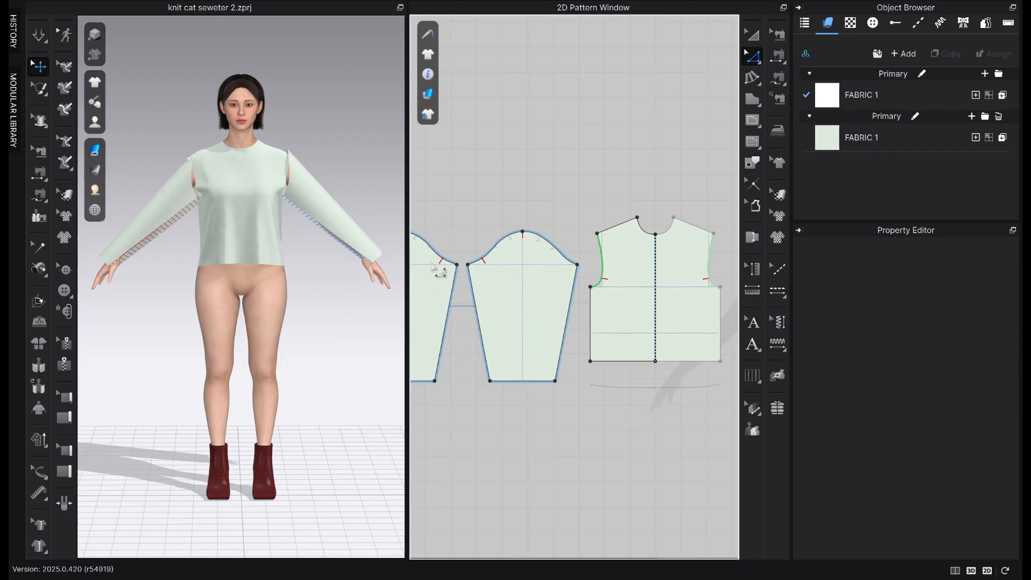
left_click_drag(405, 271, 343, 273)
scroll(617, 242, "down", 1)
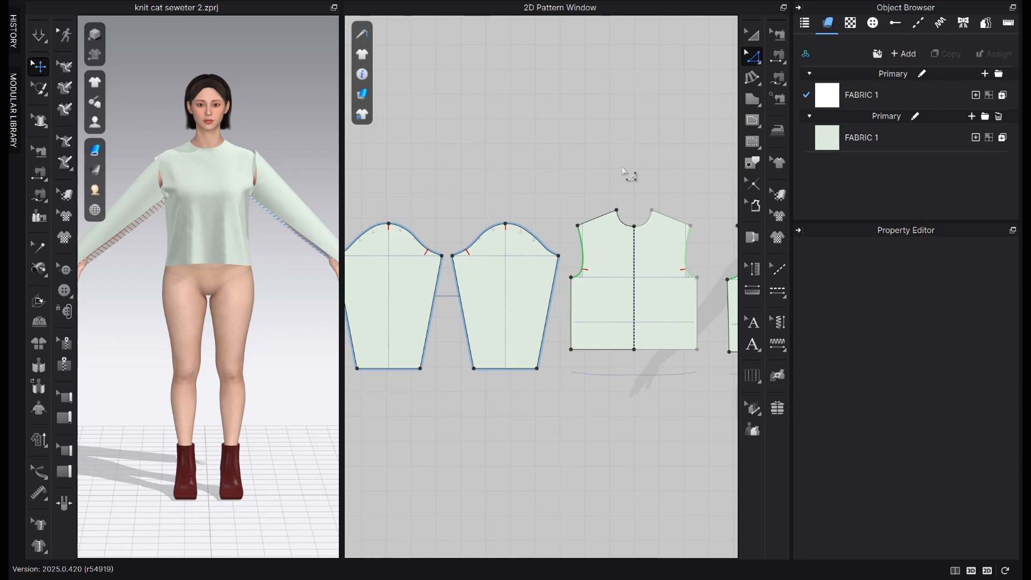
left_click(756, 85)
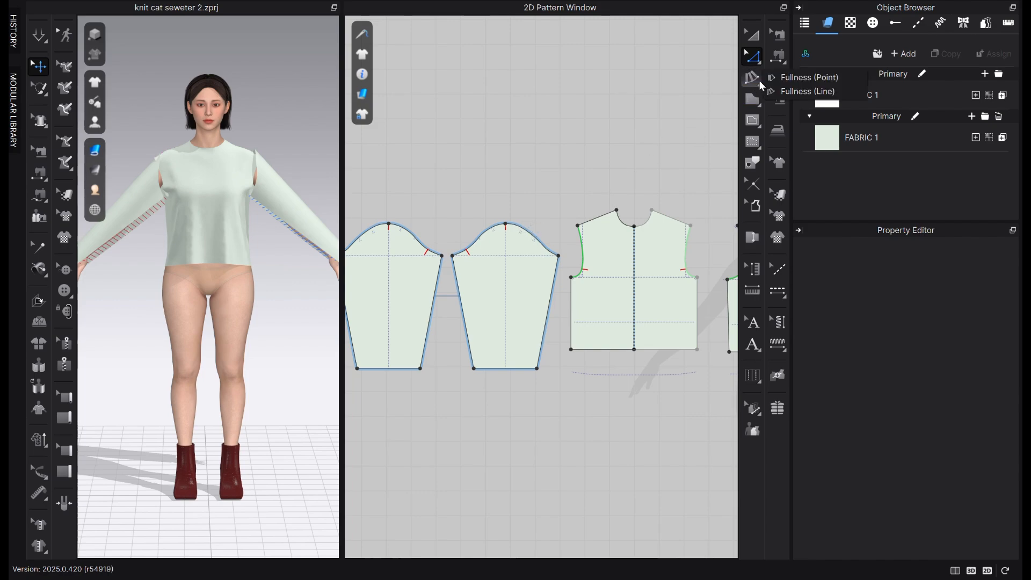
left_click(799, 93)
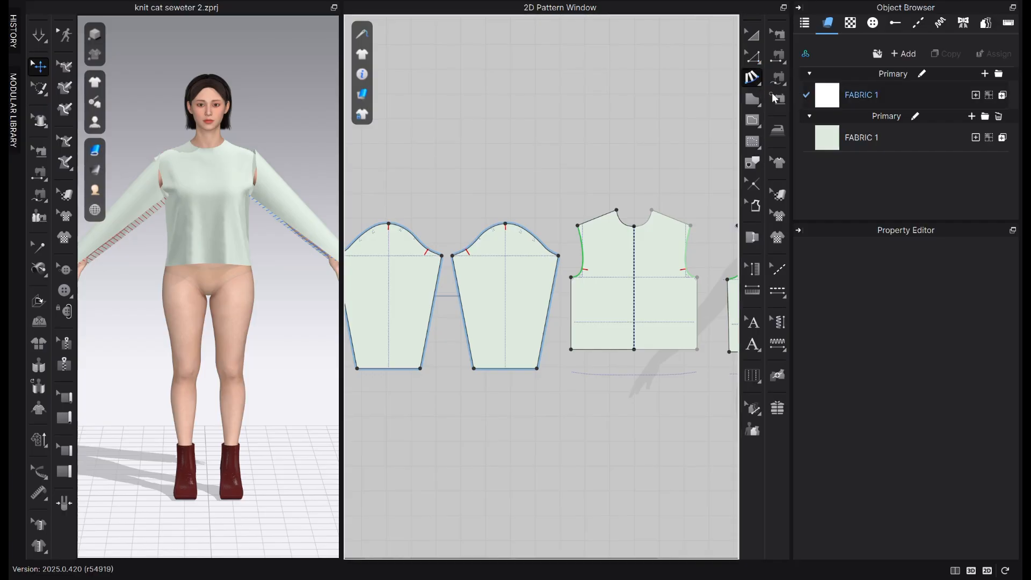
left_click(452, 256)
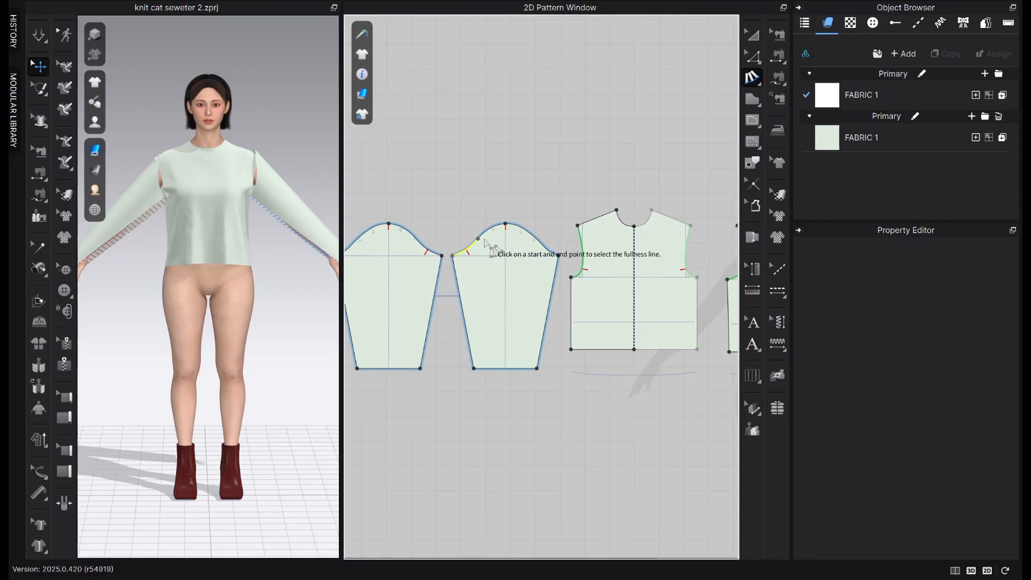
left_click(559, 256)
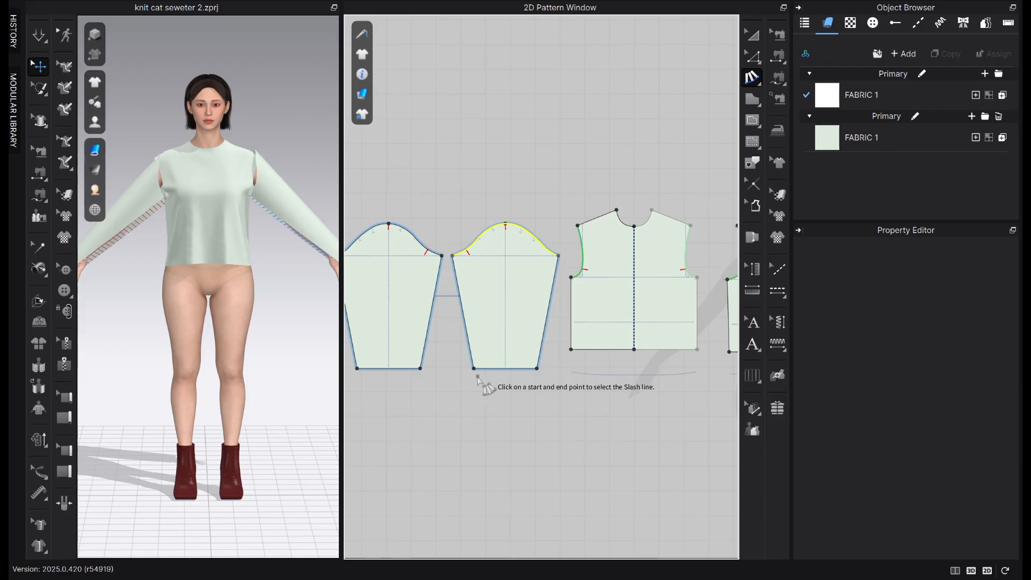
left_click(474, 369)
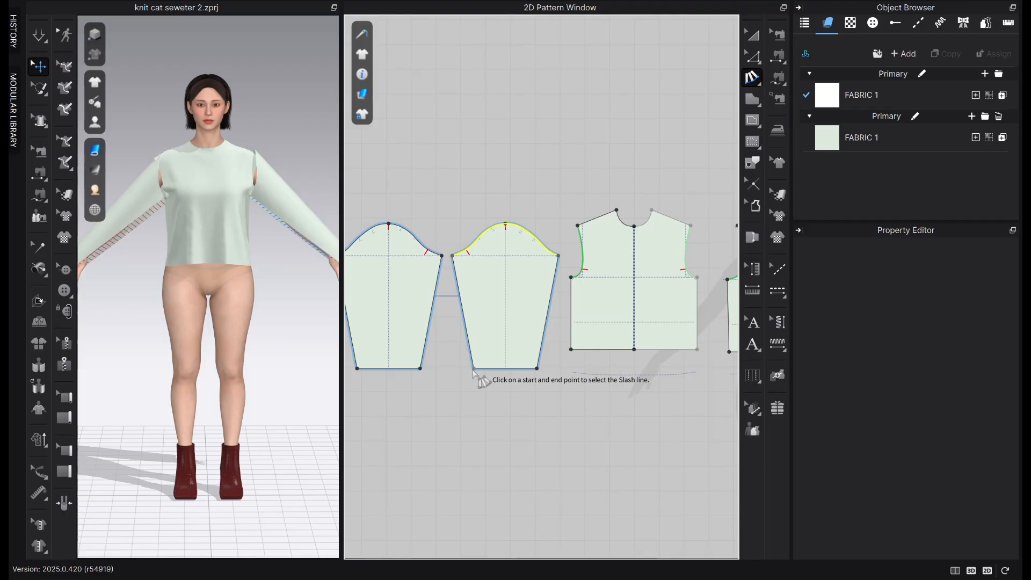
left_click(536, 369)
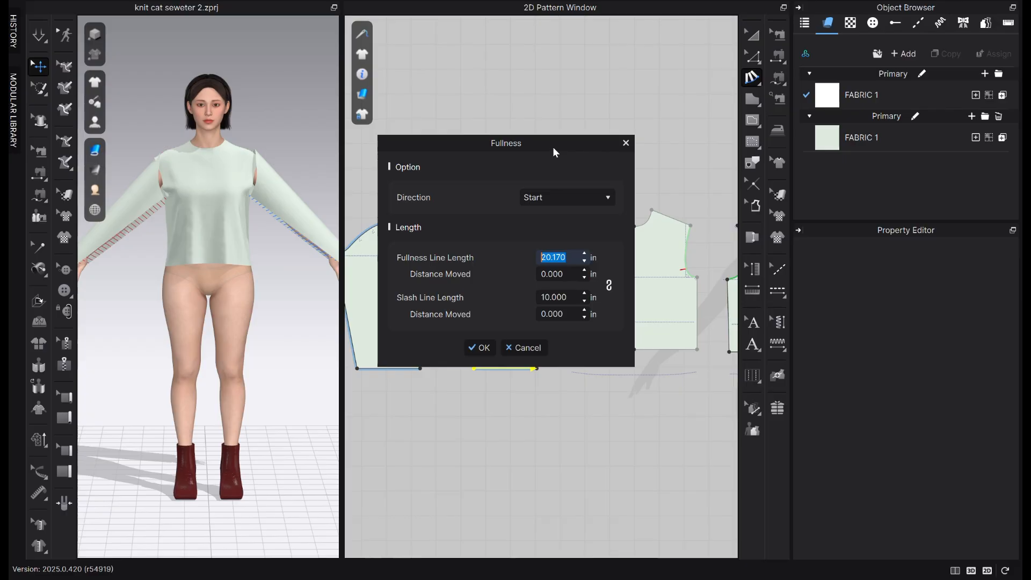
Apply the sleeve fullness in both directions, with the cap line moved -0.6 in and the hem line moved 2 in
left_click_drag(552, 146, 333, 176)
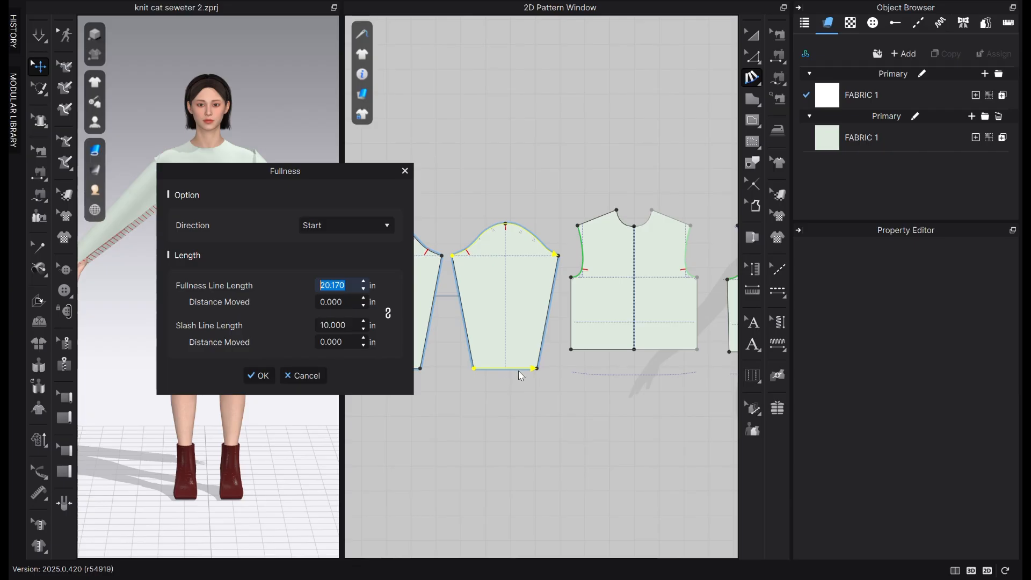
left_click(363, 226)
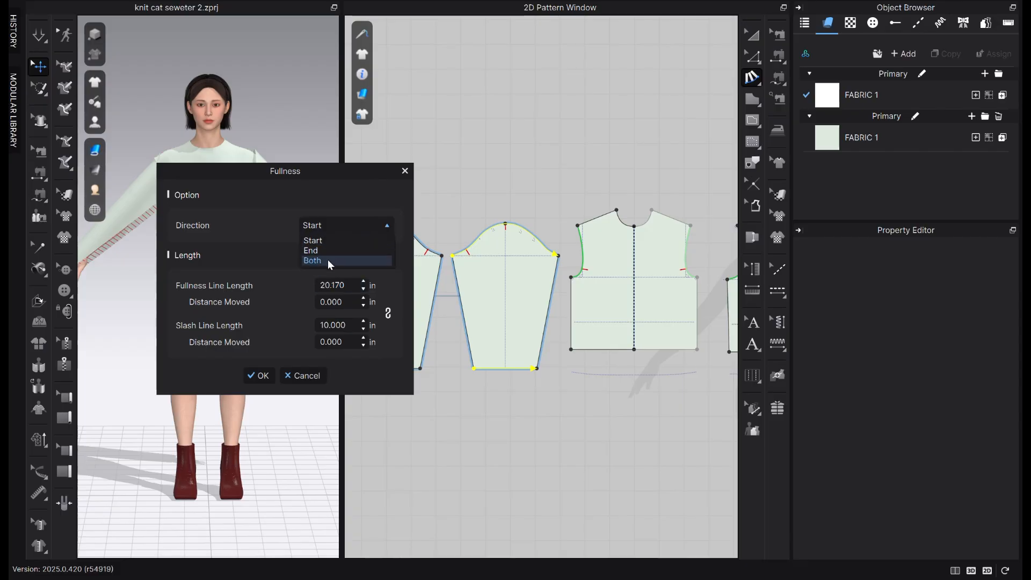
left_click(328, 261)
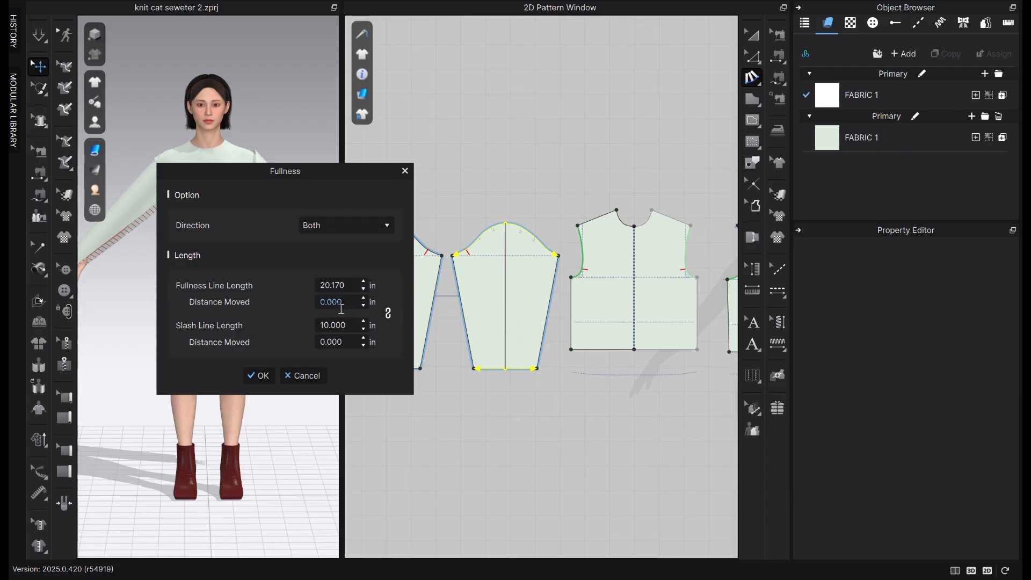
left_click(353, 296)
type("-.6")
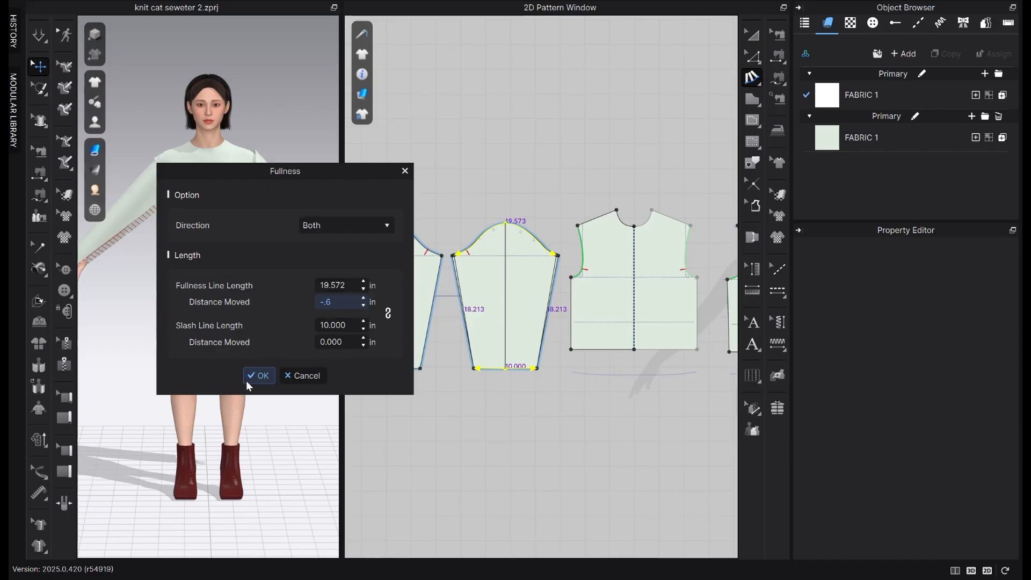
left_click(334, 342)
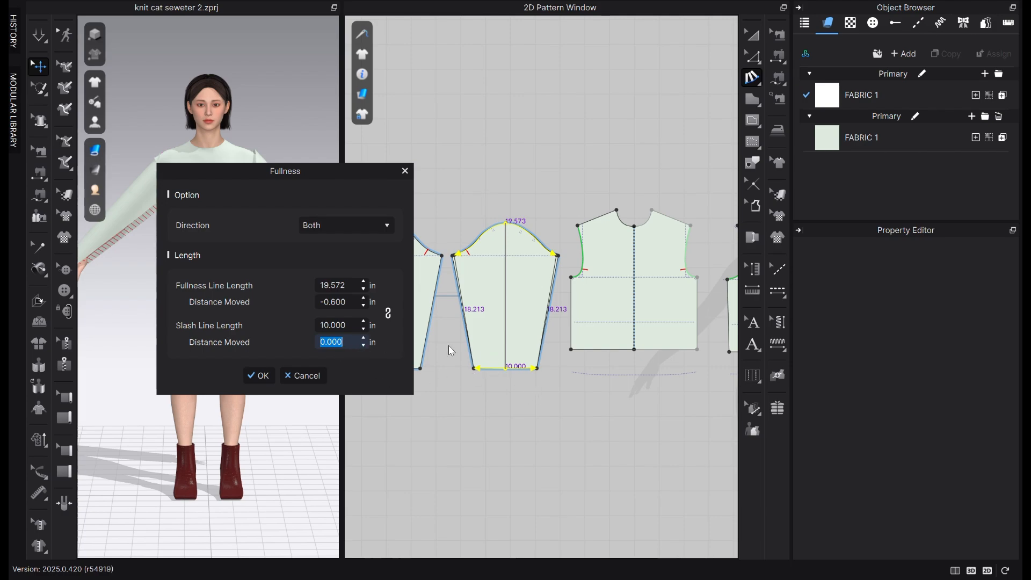
type("2")
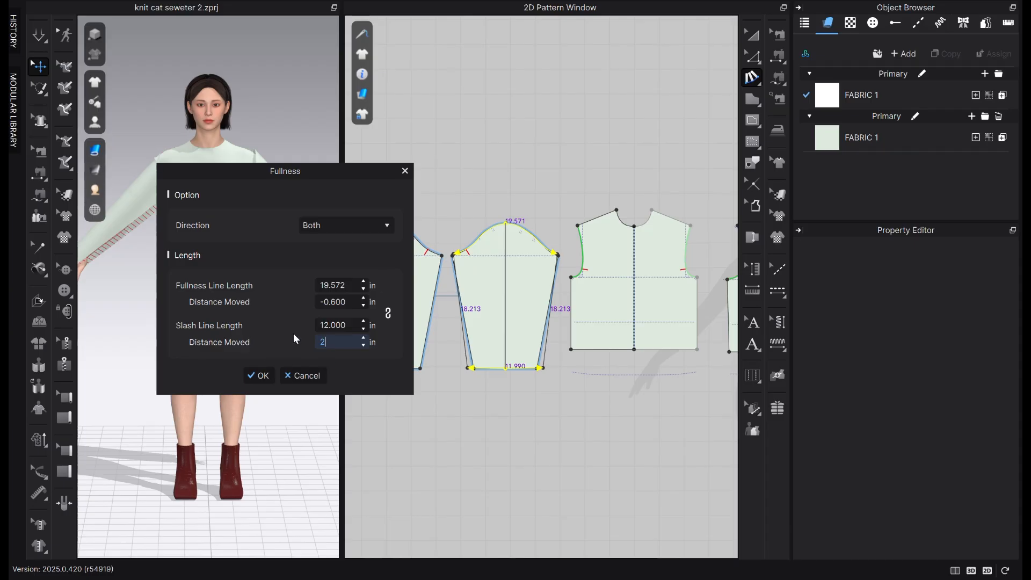
left_click(259, 376)
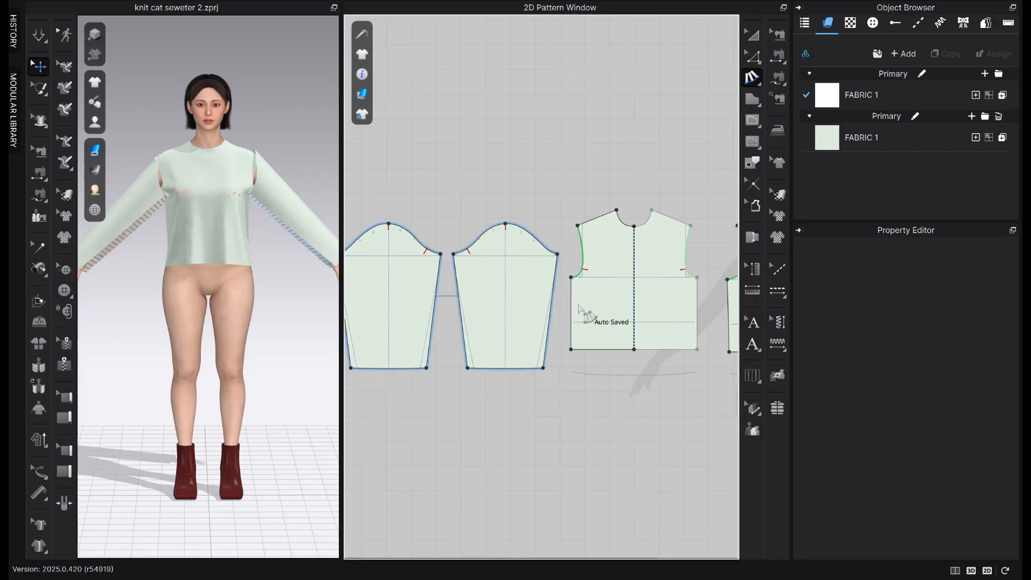
Move the reference image slightly up and closer to the back bodice in 2D, and examine the sweater's sleeve shape
scroll(580, 310, "down", 3)
scroll(618, 317, "up", 4)
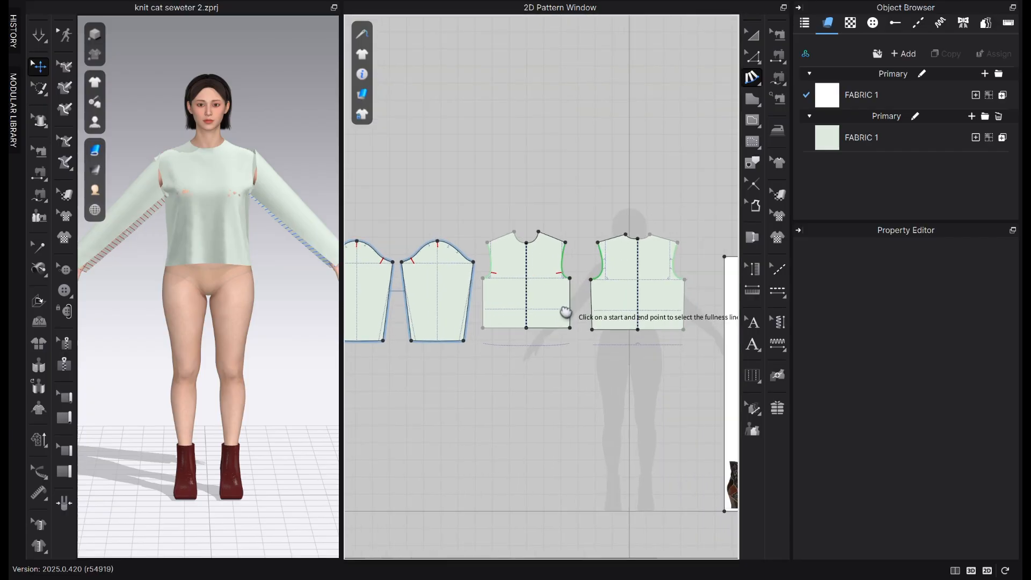
scroll(591, 338, "down", 2)
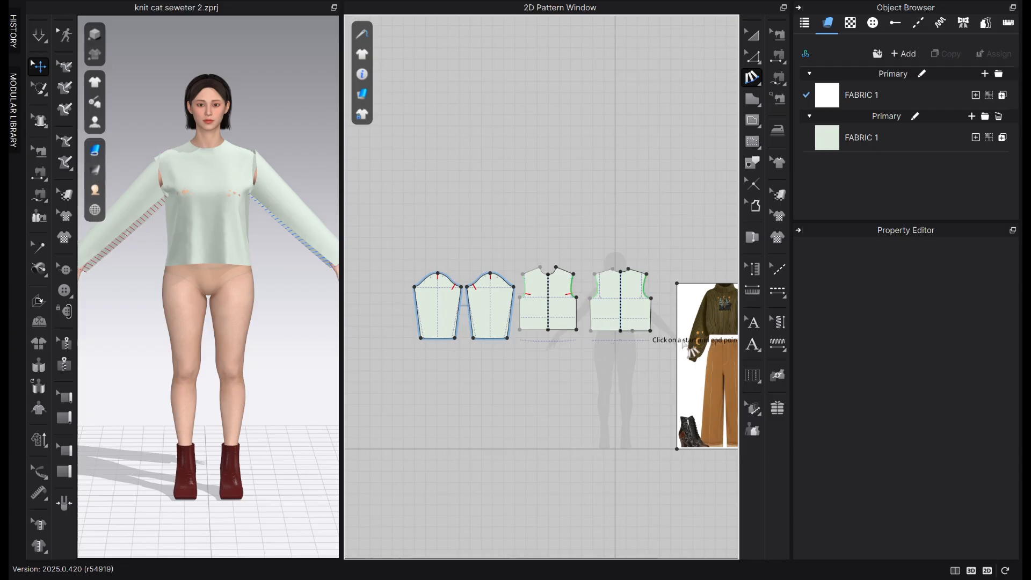
left_click(751, 39)
left_click_drag(698, 347, 684, 304)
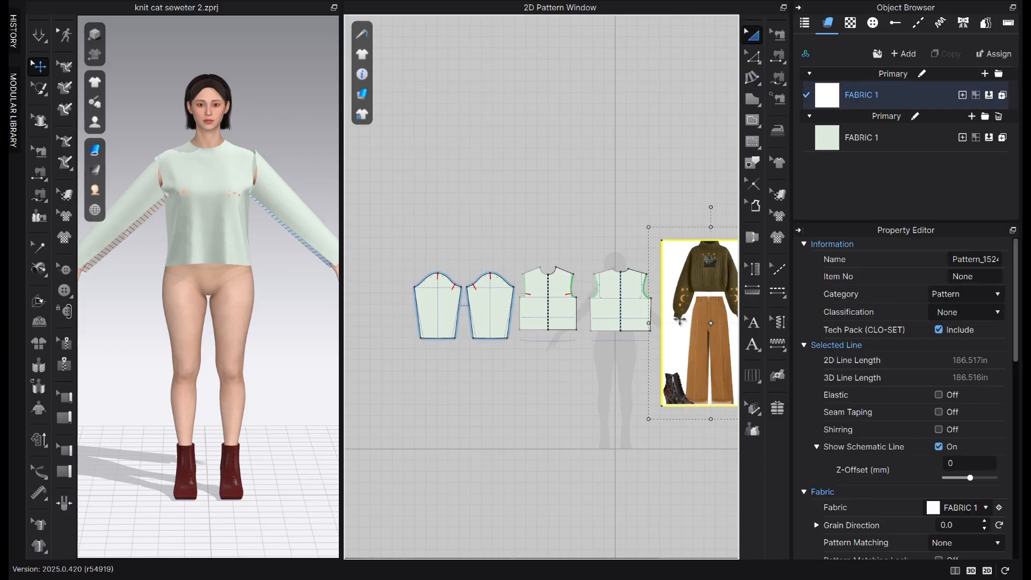
scroll(680, 317, "up", 5)
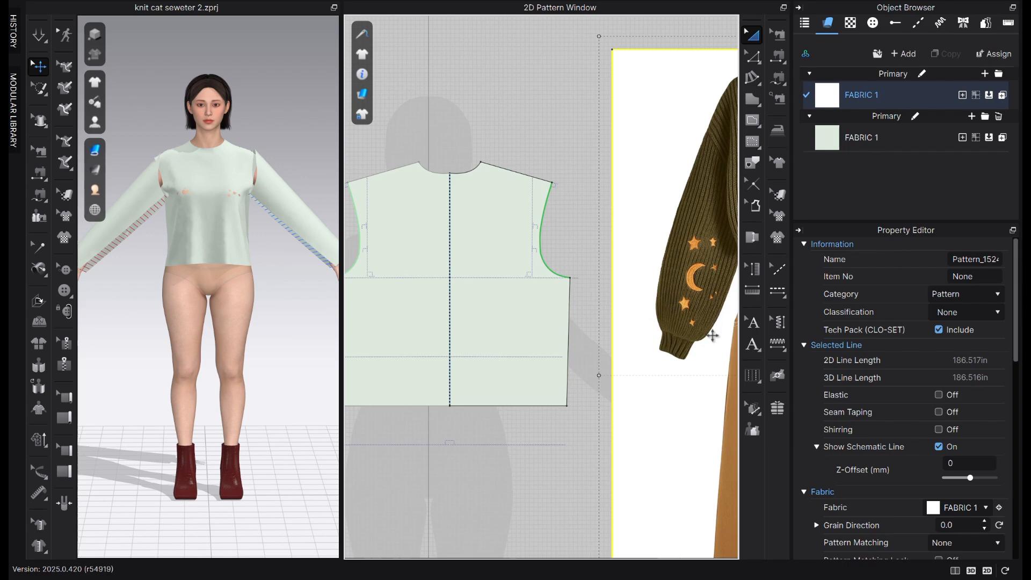
Compare the adjusted sleeve outline with its original reference line, looking closely at the underarm and side seam
scroll(722, 388, "down", 3)
scroll(627, 379, "down", 1)
middle_click_drag(638, 381, 758, 371)
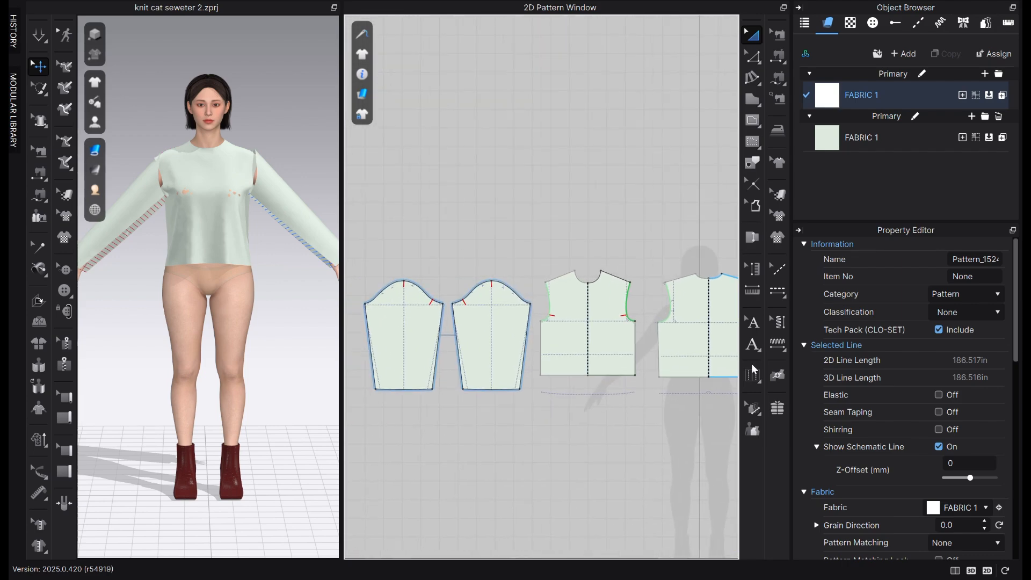
scroll(498, 406, "up", 5)
scroll(560, 391, "down", 2)
middle_click_drag(618, 395, 648, 399)
scroll(410, 145, "up", 3)
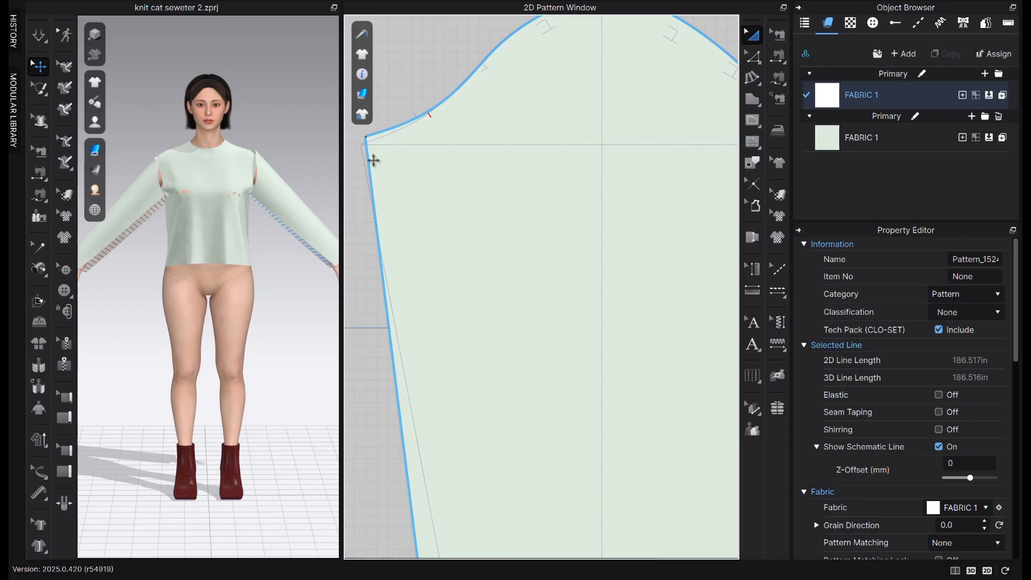
scroll(375, 159, "down", 3)
scroll(378, 167, "down", 2)
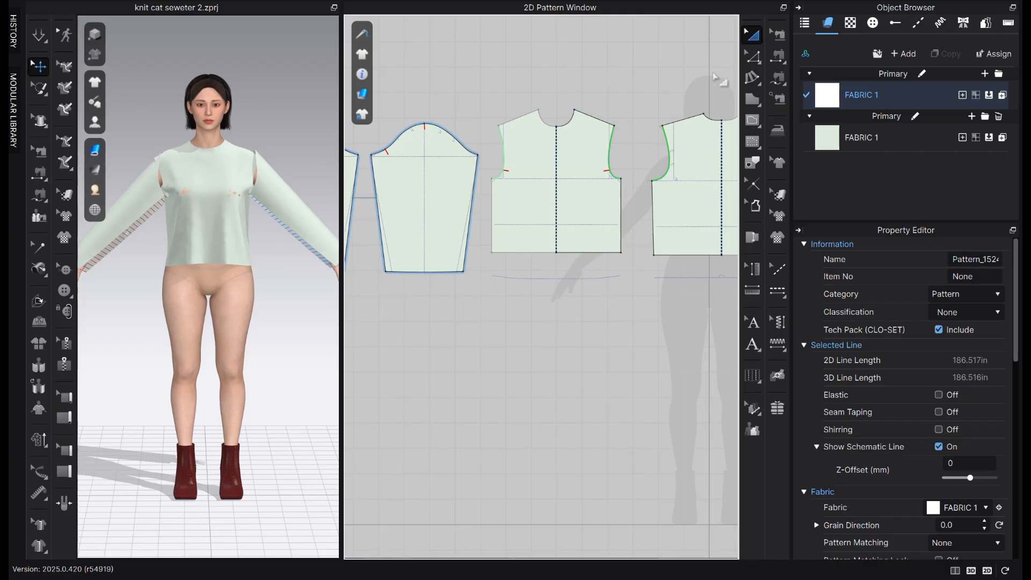
Clone the front bodice outline as a reference line and deselect the pattern
left_click(585, 200)
right_click(589, 206)
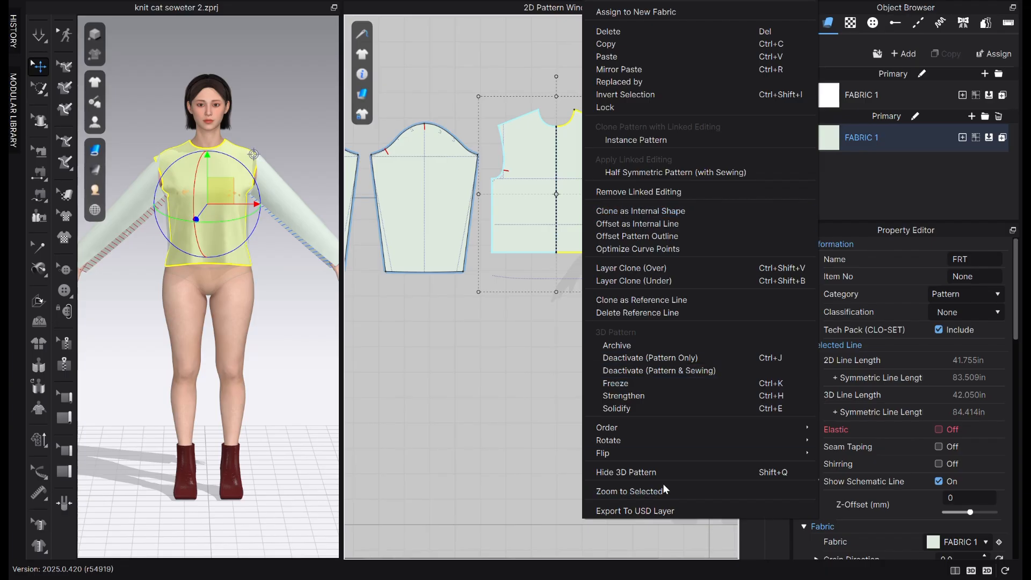
left_click(652, 301)
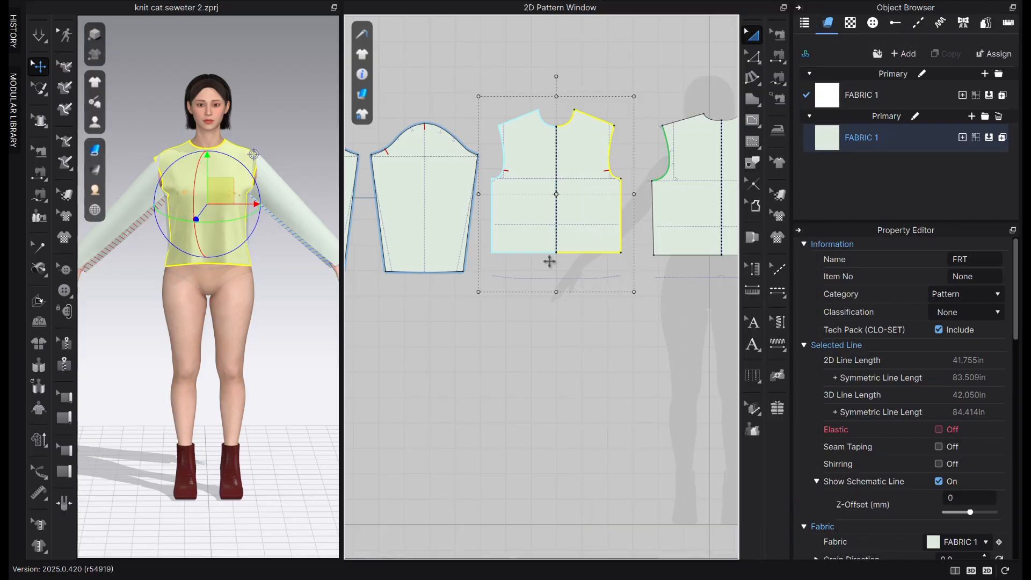
left_click(520, 358)
Examine the adjusted sleeve up close and measure each half of its cap curve separately
scroll(408, 242, "up", 4)
scroll(569, 290, "down", 1)
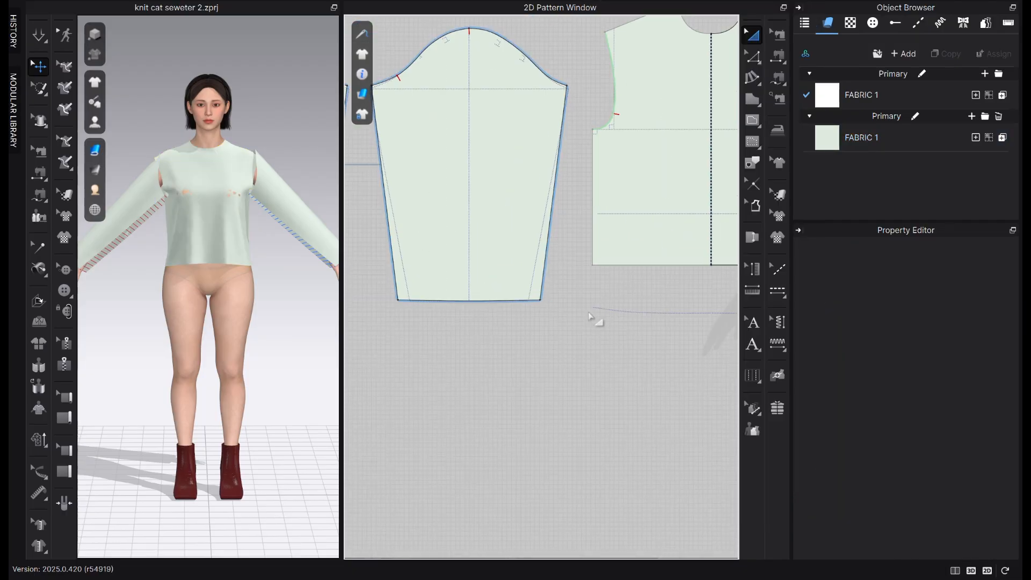
middle_click_drag(596, 320, 681, 343)
scroll(499, 137, "up", 3)
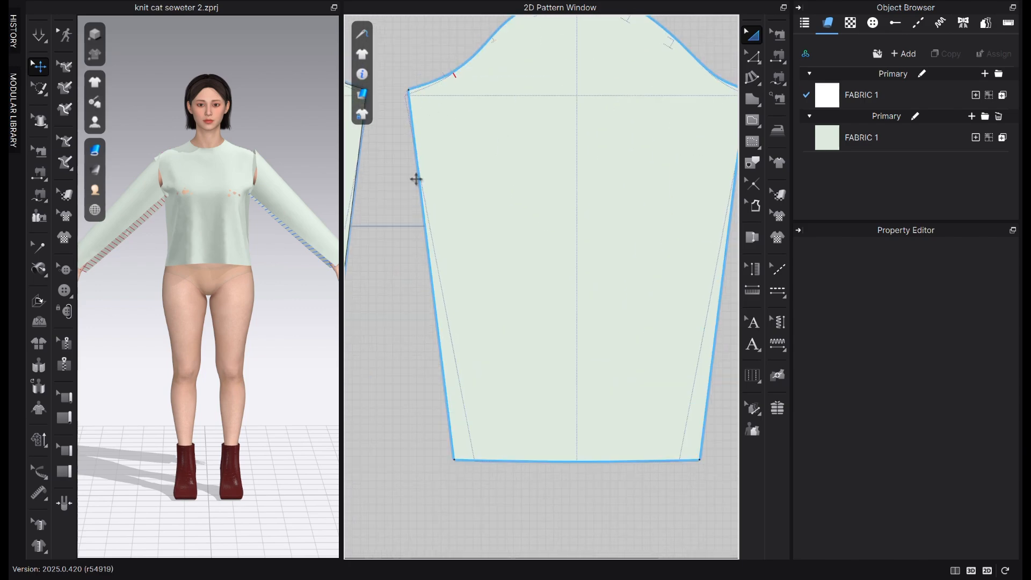
scroll(478, 233, "down", 1)
scroll(474, 232, "up", 3)
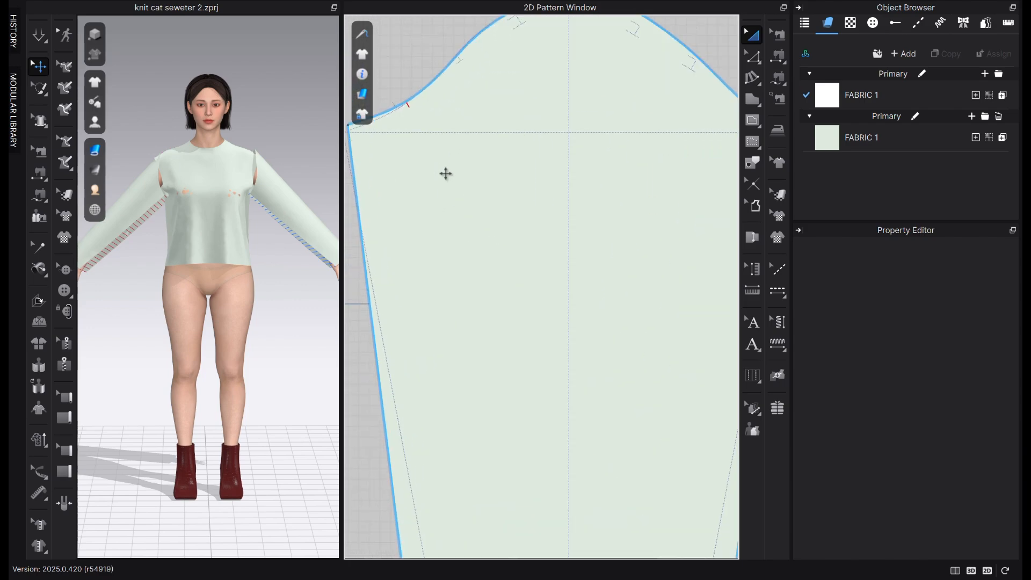
scroll(446, 174, "down", 2)
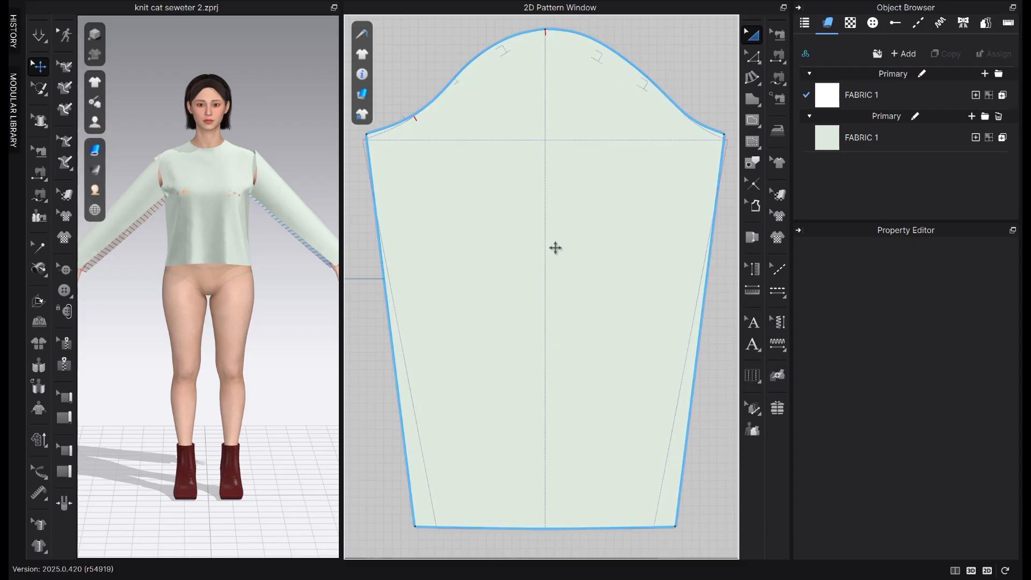
key("z")
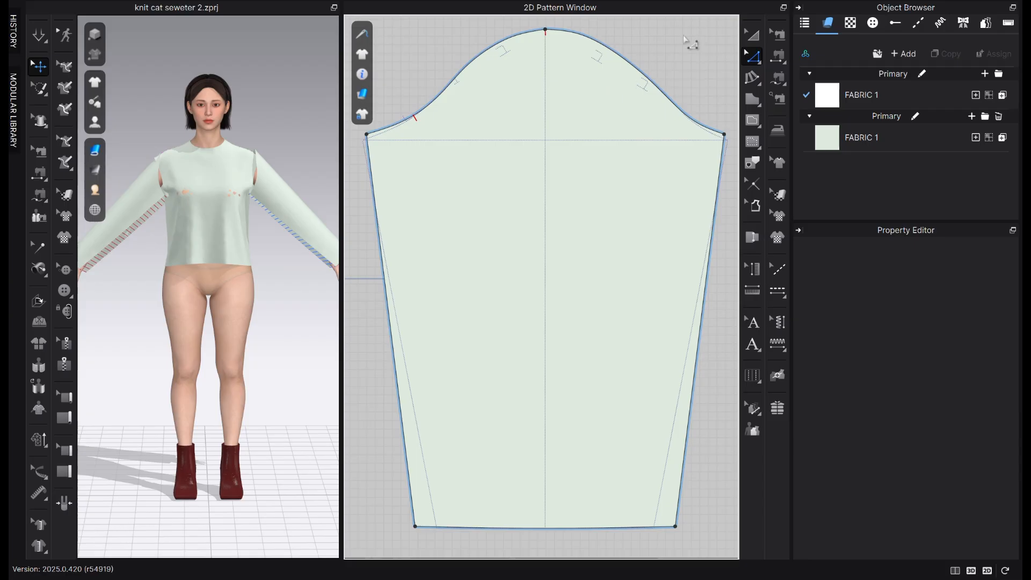
left_click(646, 82)
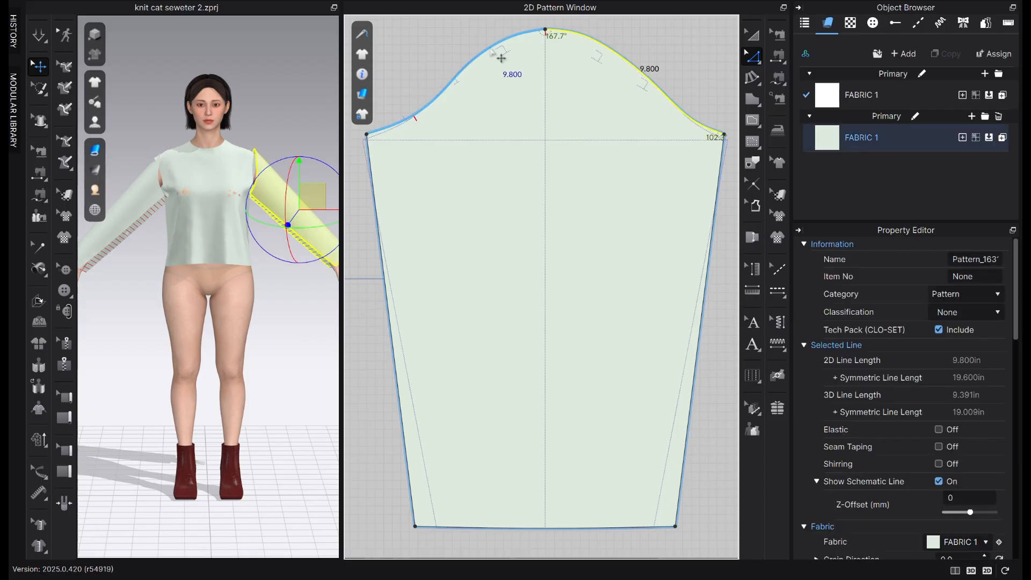
left_click(497, 61)
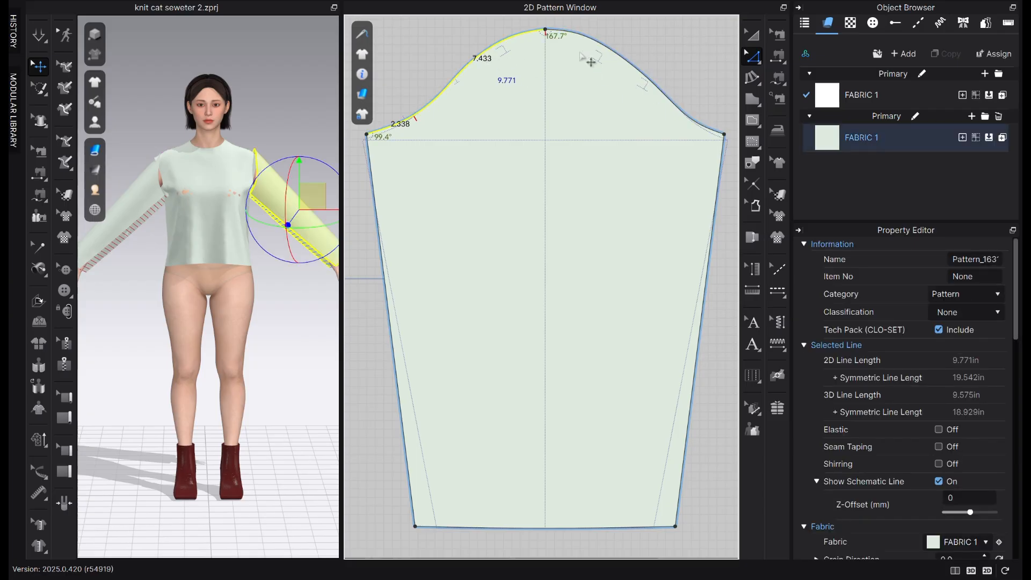
Measure the full sleeve cap curve by including its second half, and look at the sweater's shoulders in the reference image
left_click(648, 75, "shift")
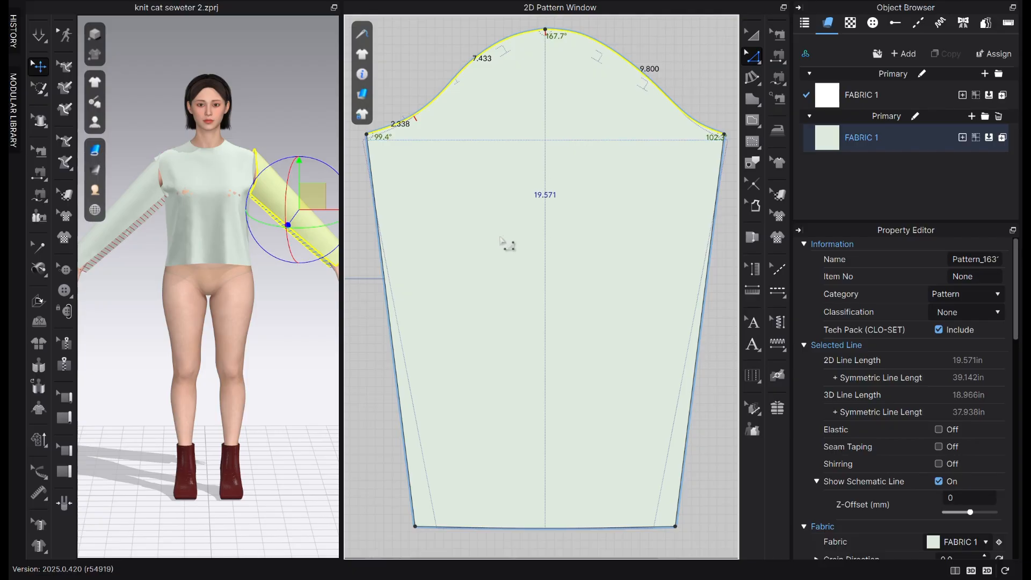
scroll(510, 244, "down", 3)
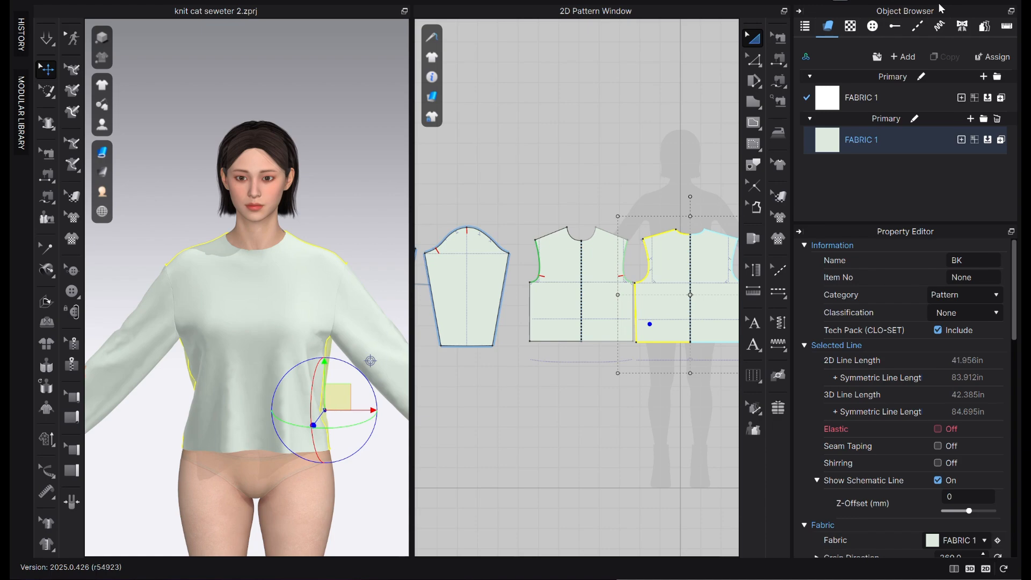
scroll(625, 177, "down", 3)
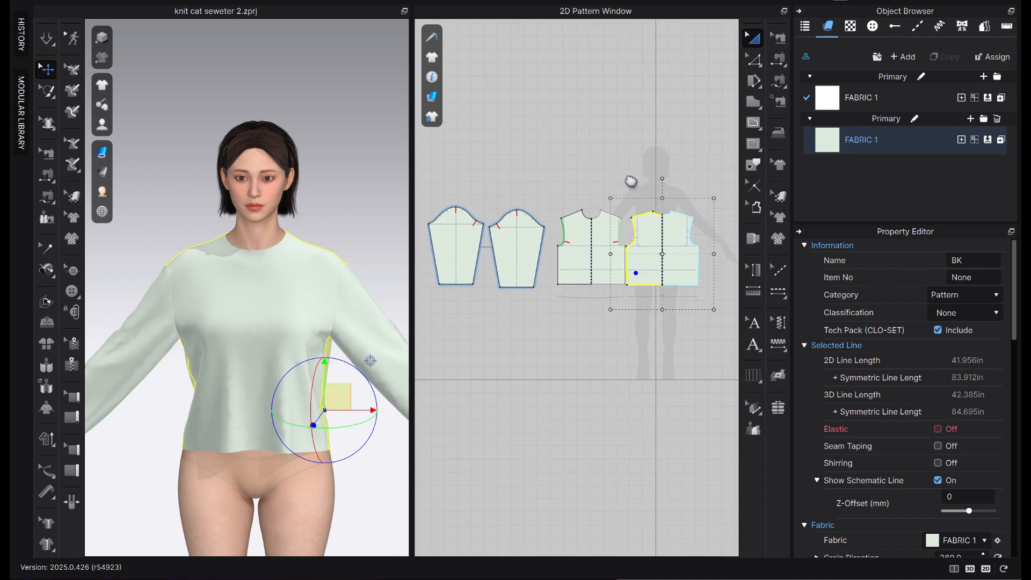
middle_click_drag(630, 182, 449, 228)
scroll(625, 232, "up", 5)
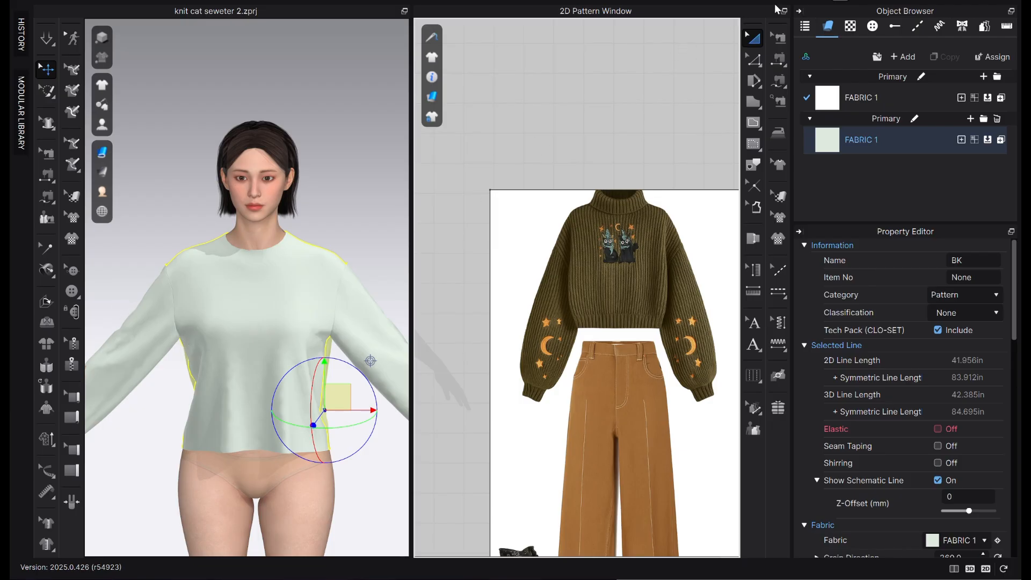
Hide the Object Browser and Property Editor to enlarge the 3D and 2D views, and examine the reference sweater beside the patterns
left_click(799, 11)
left_click(783, 8)
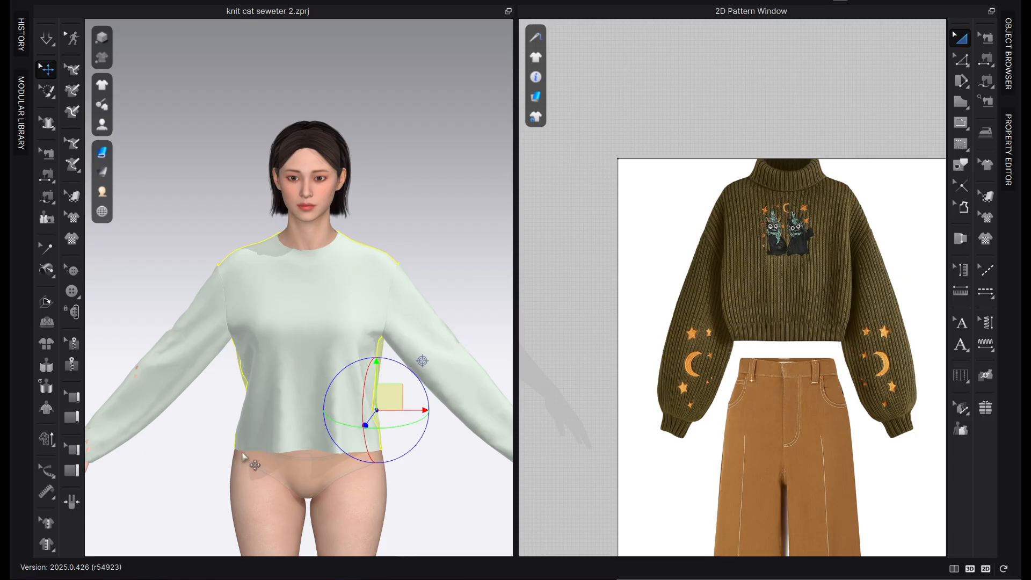
scroll(726, 371, "down", 5)
scroll(627, 385, "up", 1)
middle_click_drag(626, 385, 872, 336)
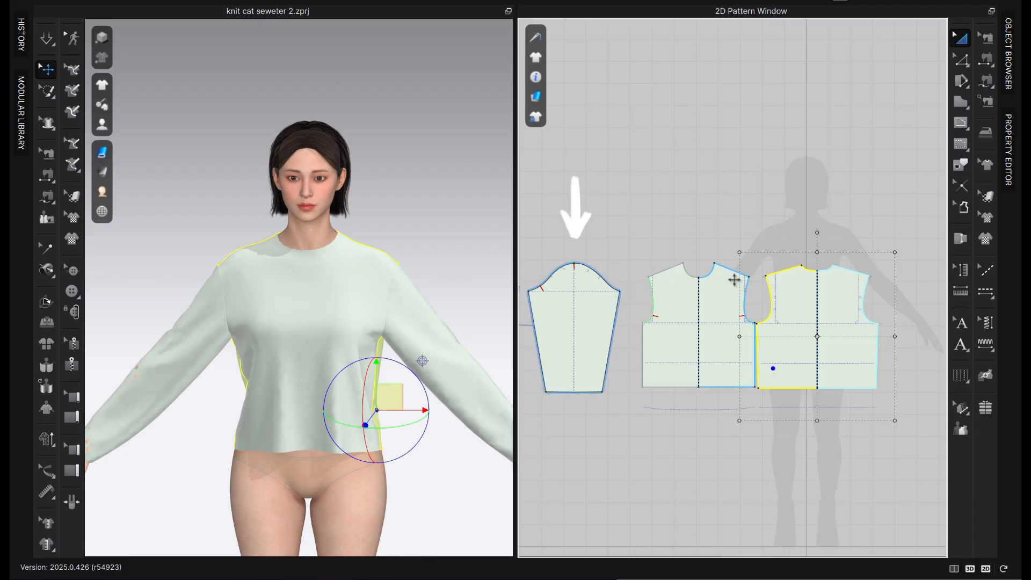
Move both sleeve patterns farther away from the front bodice in the 2D window
scroll(618, 309, "up", 1)
right_click_drag(675, 310, 757, 284)
left_click_drag(580, 306, 537, 317)
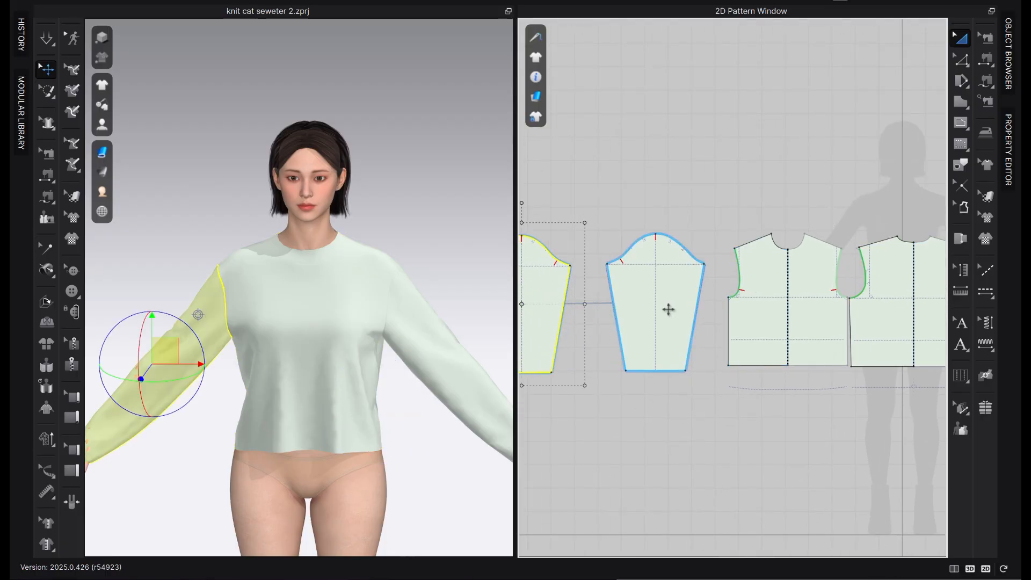
left_click_drag(685, 305, 651, 305)
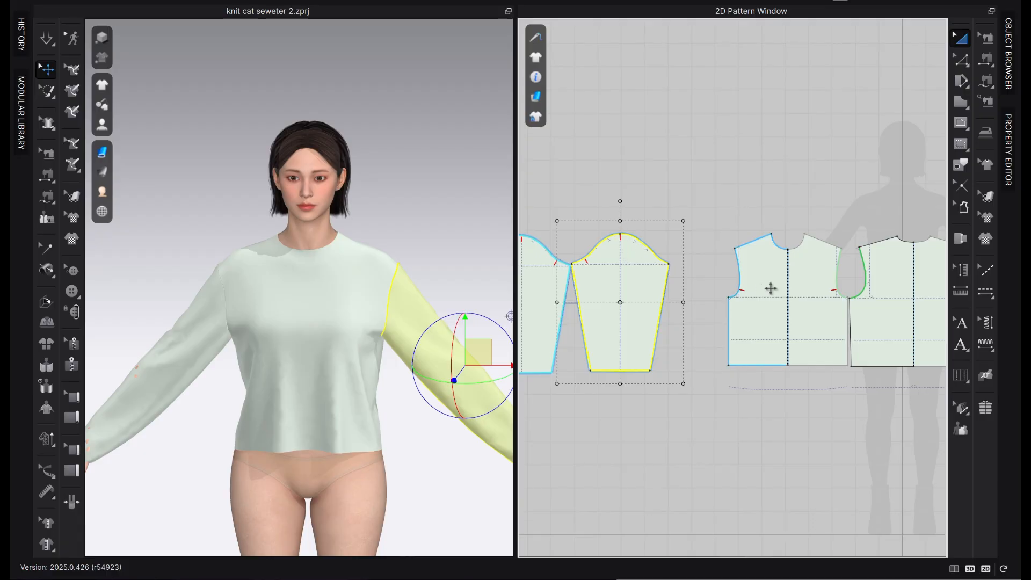
Try extending the front bodice's shoulder tip outward by 2 in along the shoulder line for a dropped shoulder
scroll(800, 281, "up", 5)
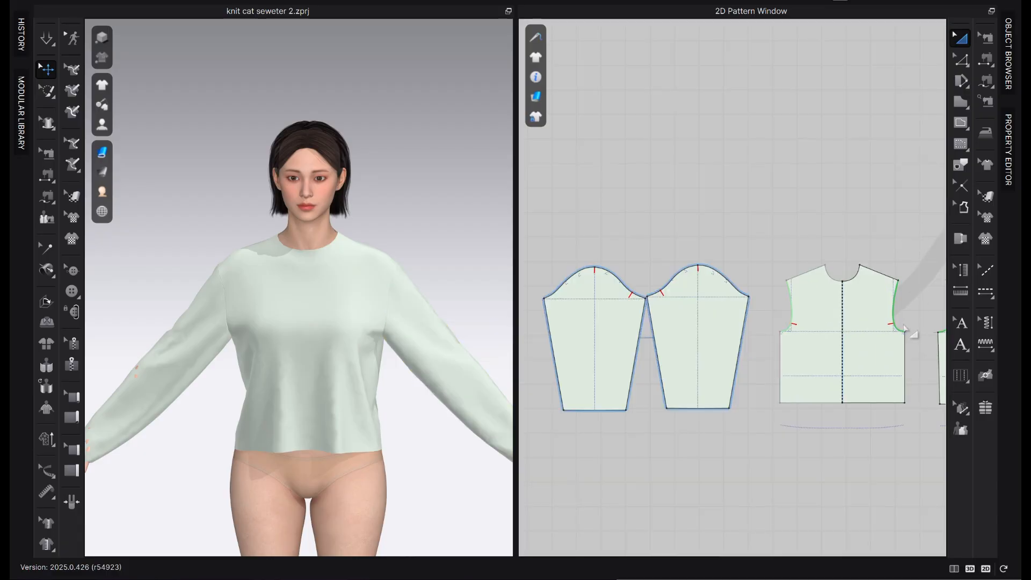
scroll(905, 328, "up", 5)
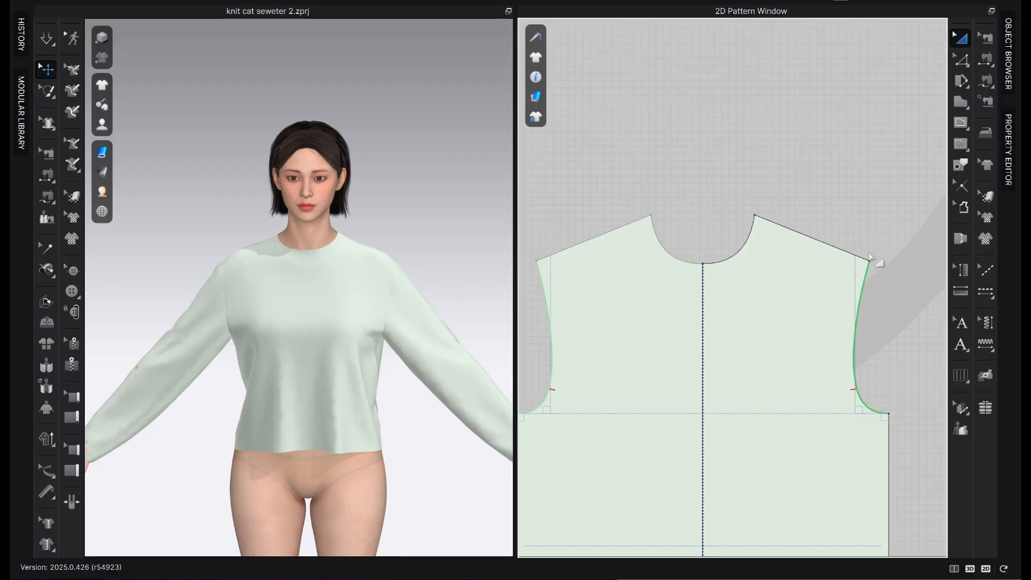
left_click(962, 60)
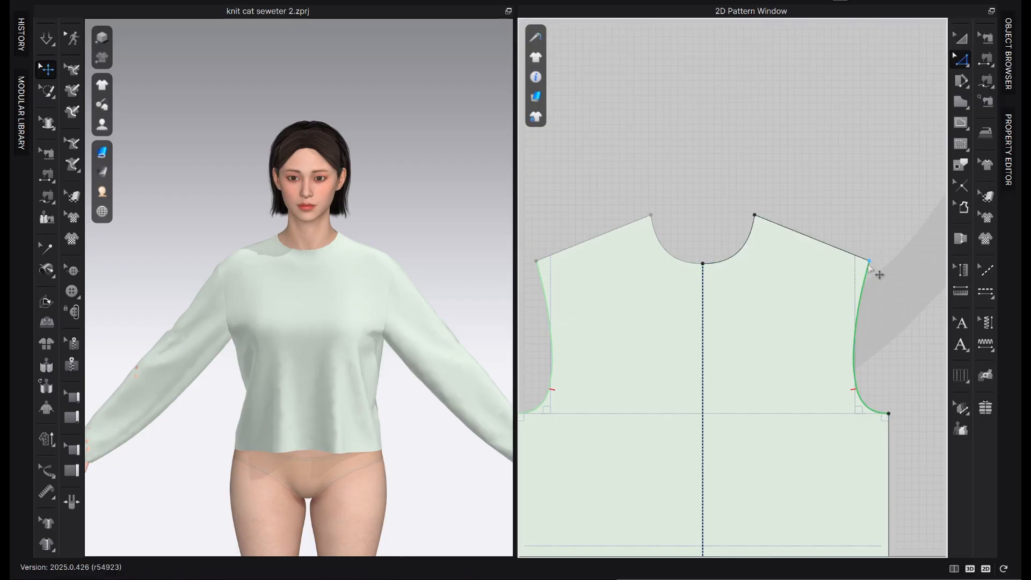
left_click_drag(869, 262, 904, 275)
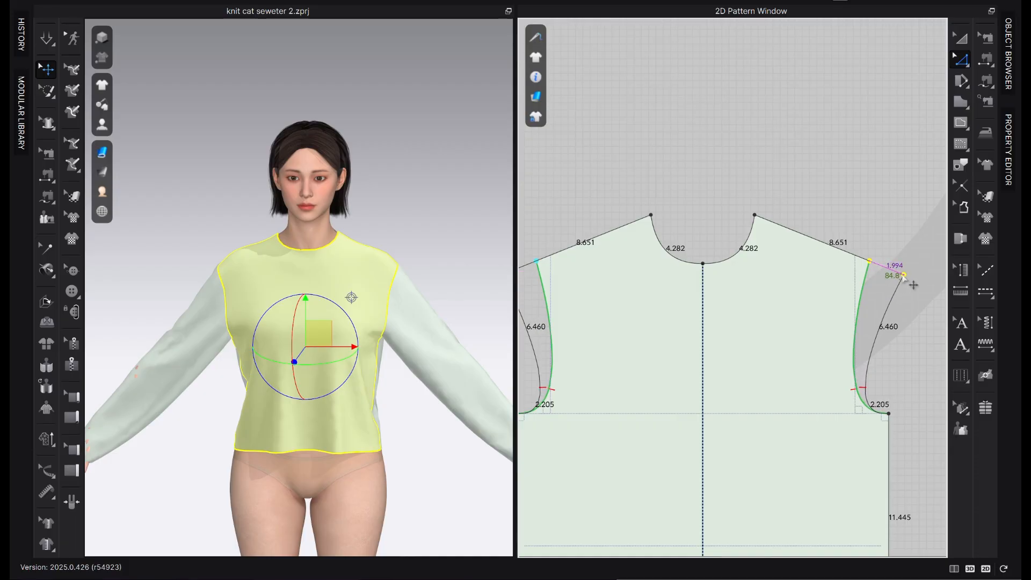
right_click(904, 275)
type("2")
key("Return")
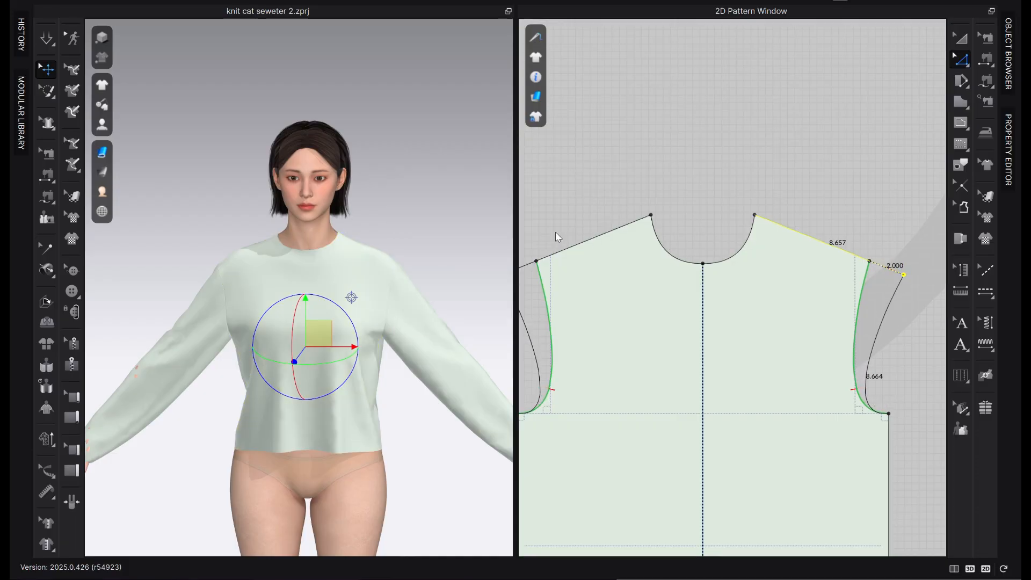
Try lowering the sleeve cap's top point straight down by 2 in
scroll(860, 300, "down", 4)
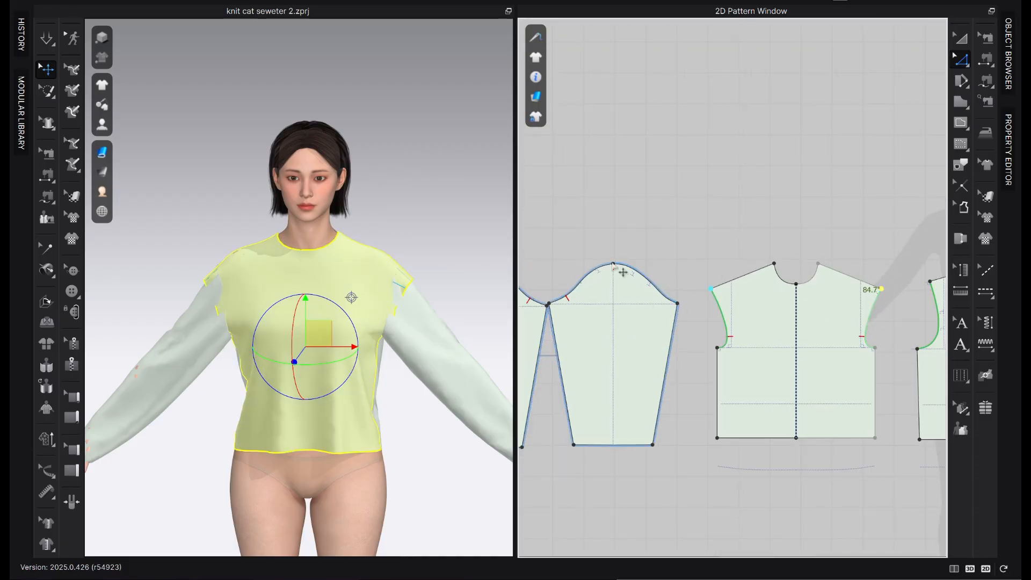
scroll(616, 267, "up", 3)
left_click_drag(614, 267, 615, 300)
right_click(615, 302)
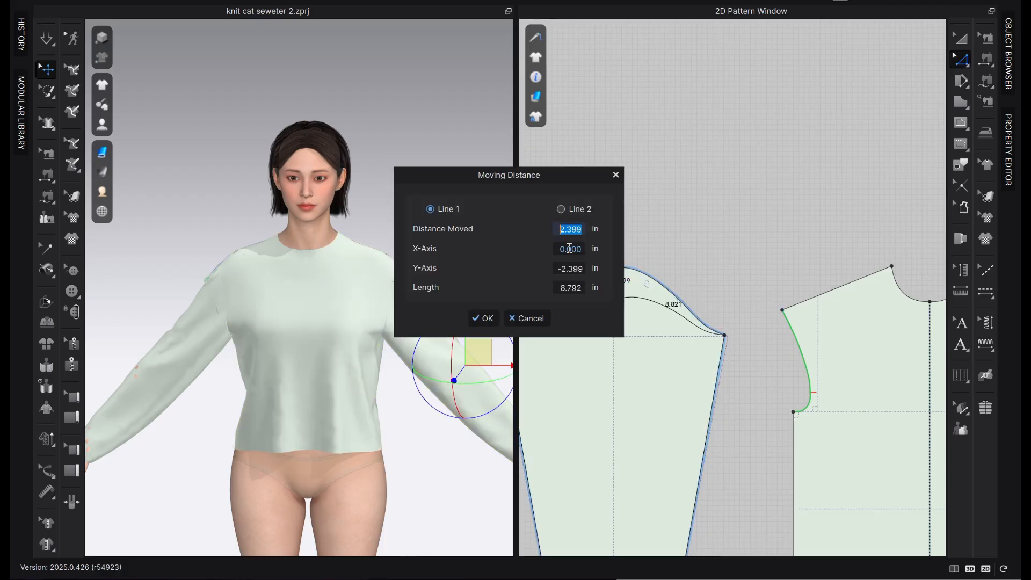
type("2")
left_click_drag(539, 179, 420, 193)
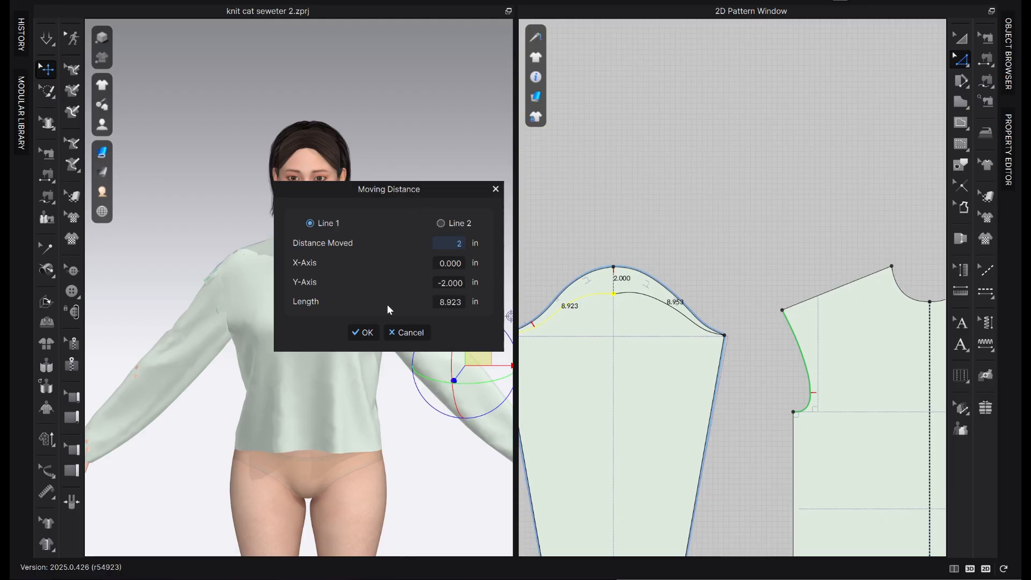
left_click(363, 332)
Compare the lowered cap with its reference line, and undo the sleeve cap and front shoulder changes
scroll(747, 264, "up", 2)
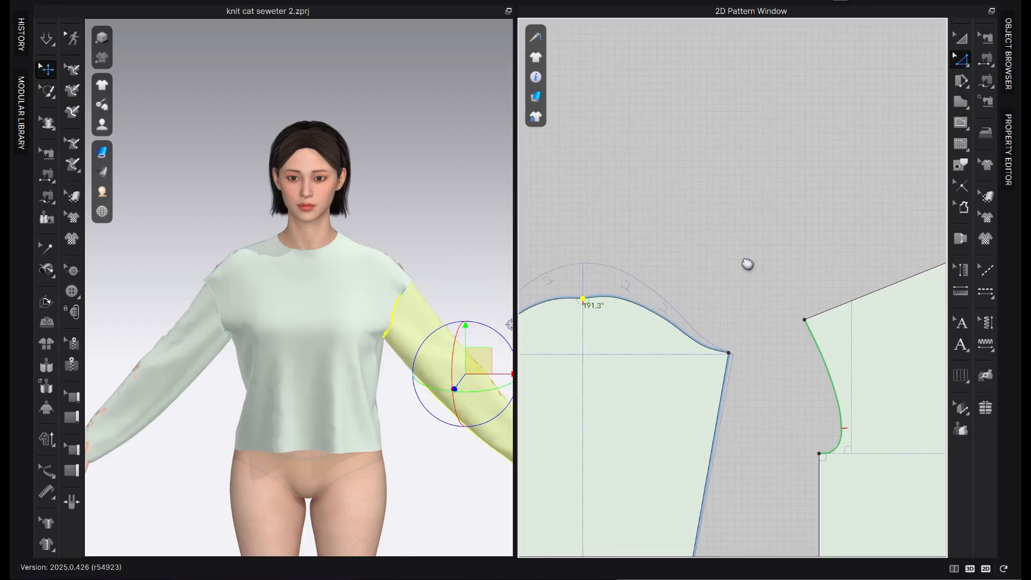
right_click_drag(748, 263, 887, 163)
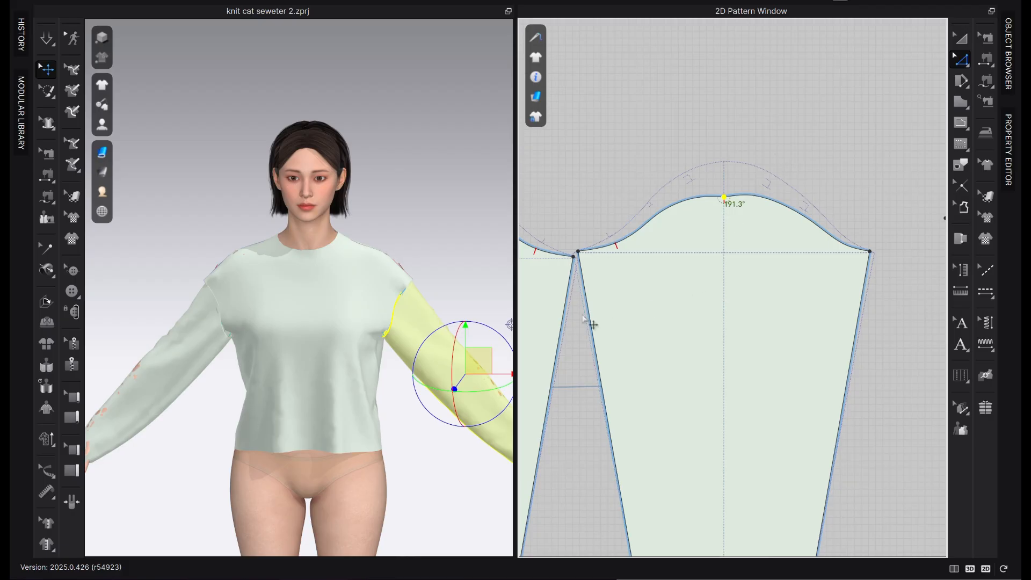
scroll(604, 308, "down", 3)
right_click_drag(752, 240, 653, 262)
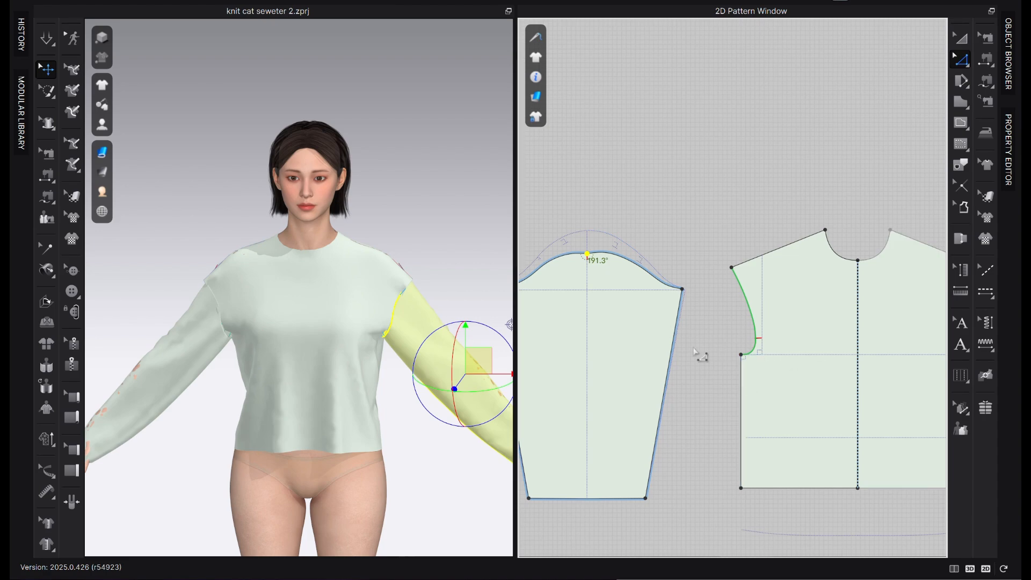
key("ctrl+z")
key("ctrl+z")
key("ctrl+z")
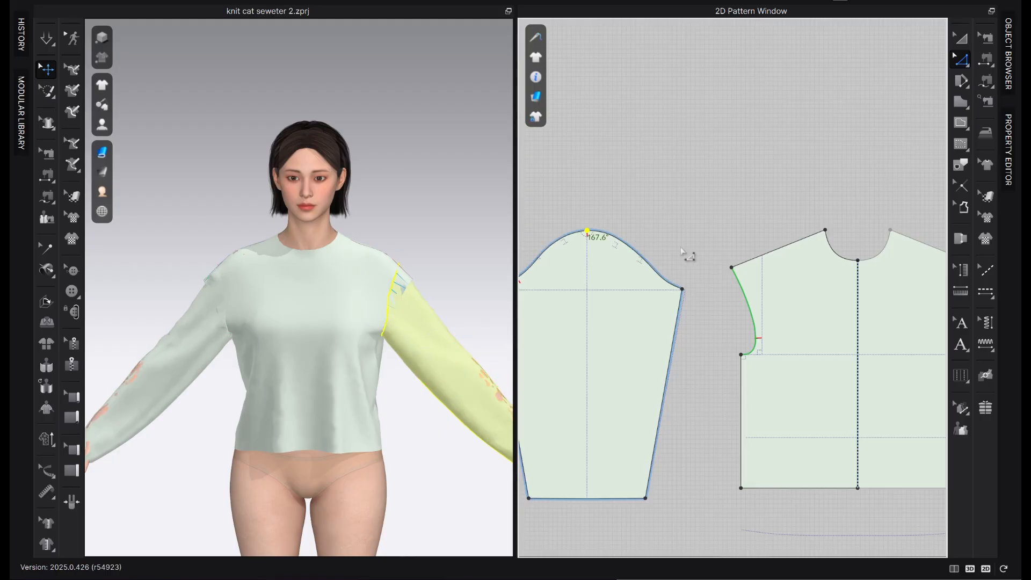
key("ctrl+z")
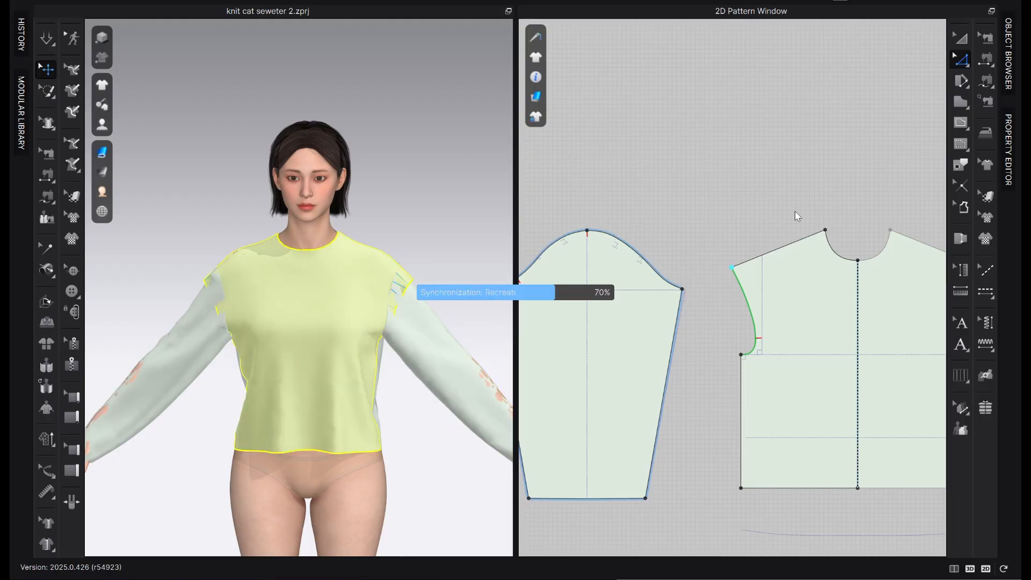
Start an internal line at the front bodice's shoulder tip with a 0.25 in segment rising above it
scroll(700, 317, "down", 2)
middle_click_drag(782, 278, 659, 306)
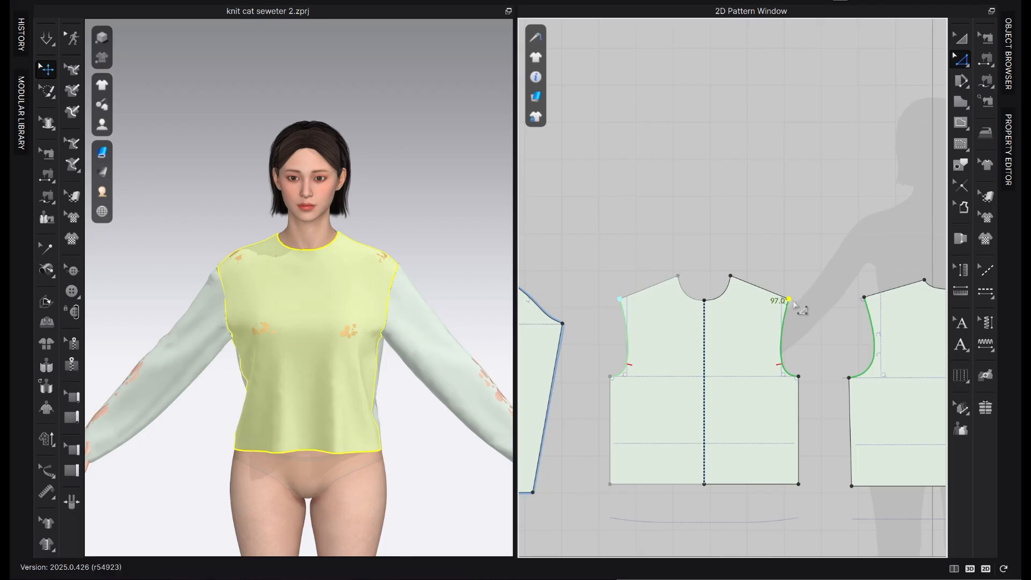
scroll(789, 305, "up", 1)
scroll(789, 305, "up", 1)
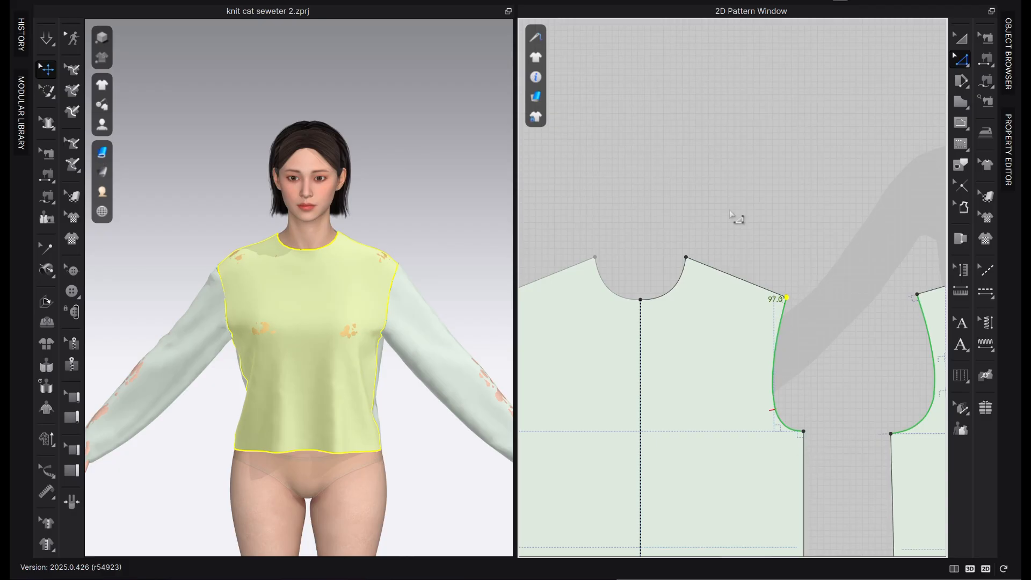
scroll(808, 290, "up", 2)
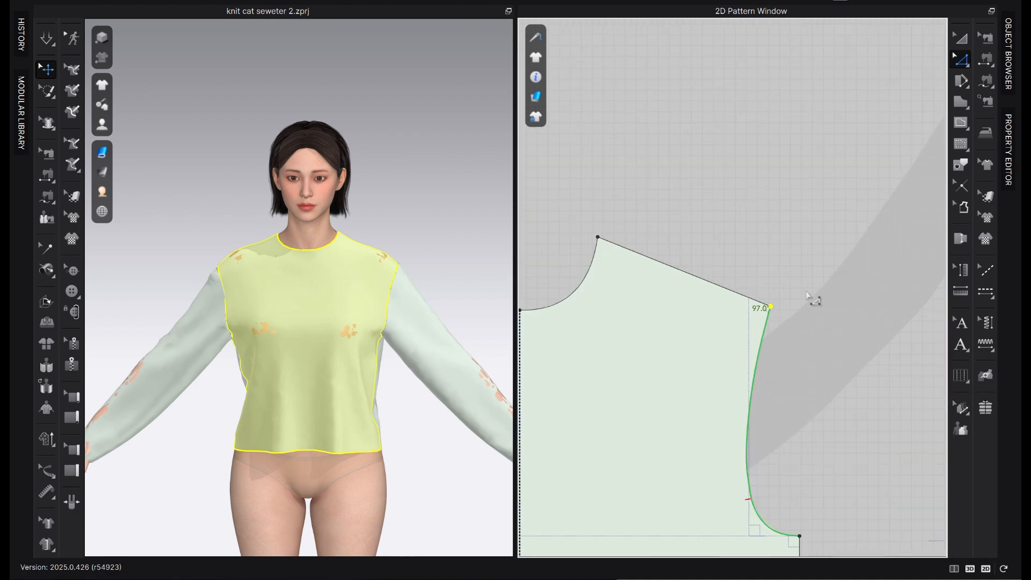
left_click(770, 315)
key("v")
scroll(773, 314, "up", 3)
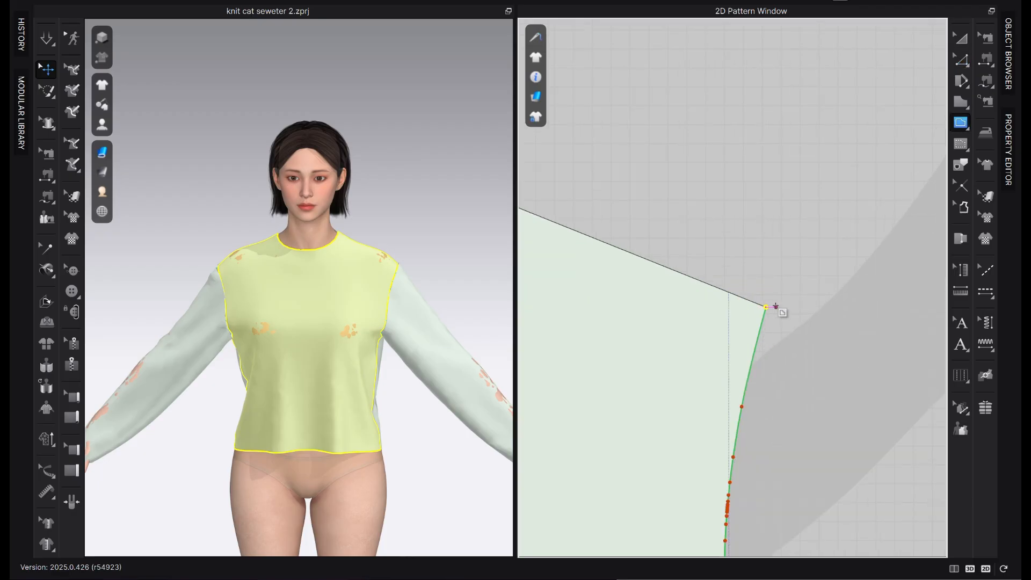
left_click_drag(766, 307, 771, 293)
key("Return")
type(".25")
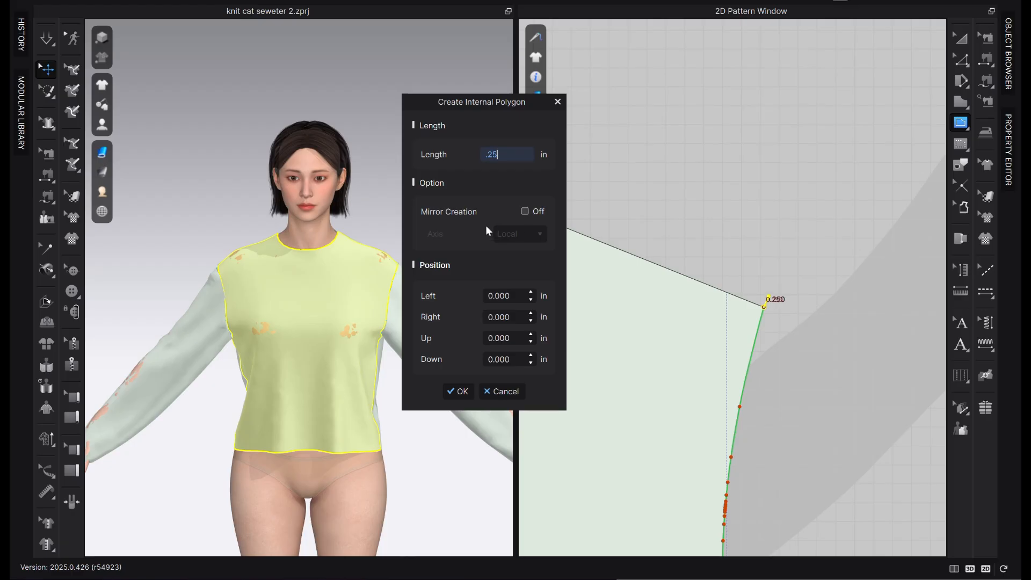
left_click(457, 390)
Continue the internal line to the front bodice's shoulder neck point and finish it
scroll(851, 306, "down", 3)
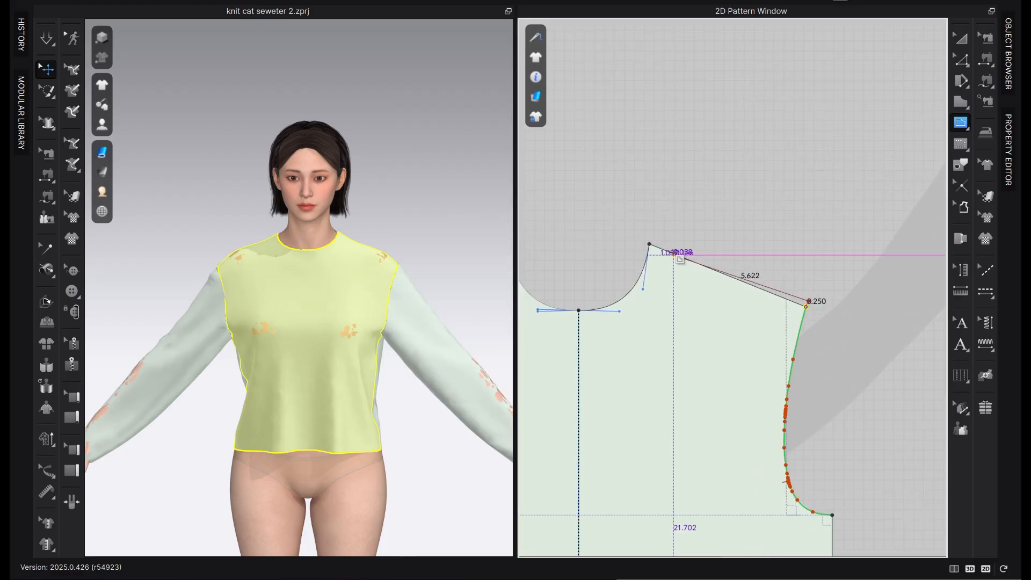
double_click(649, 244)
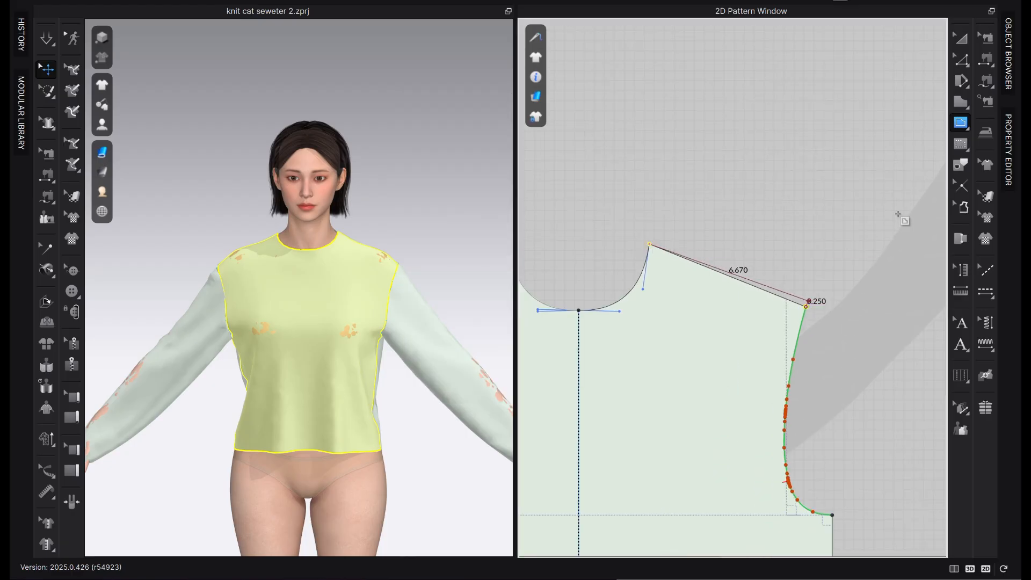
key("z")
Divide the internal line at its raised point above the front shoulder tip
scroll(844, 263, "up", 1)
middle_click_drag(861, 400, 848, 308)
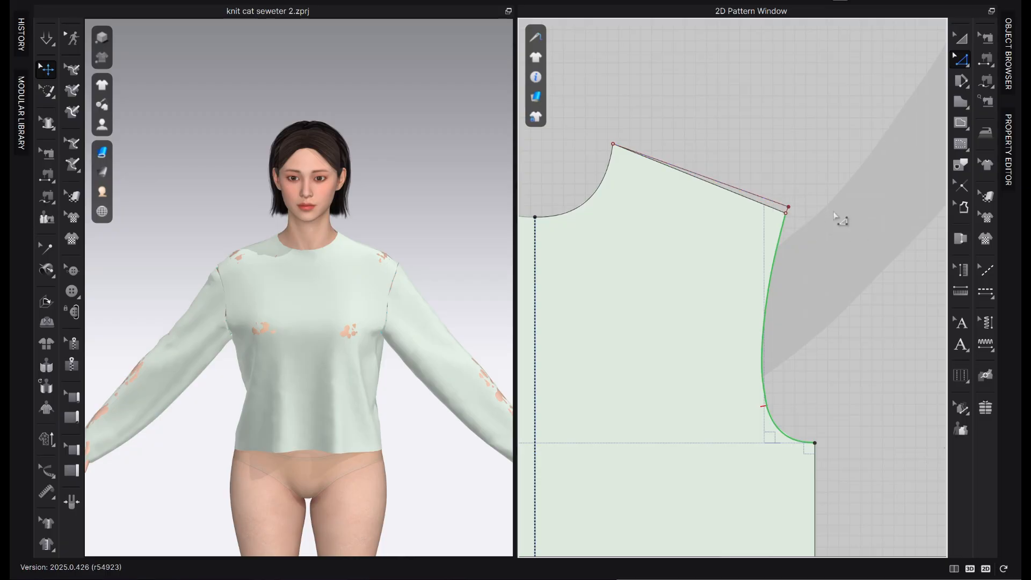
right_click(789, 208)
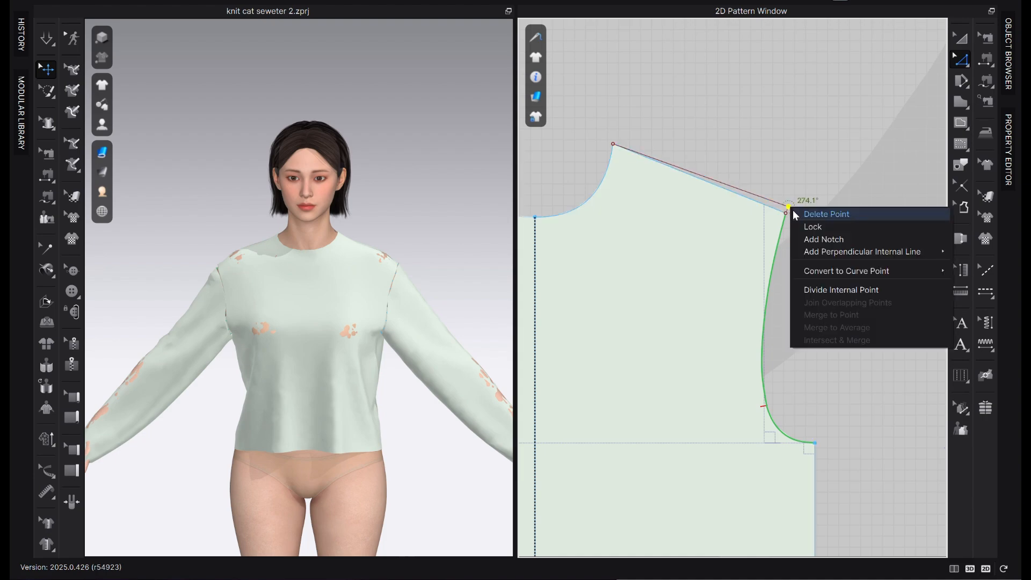
left_click(848, 295)
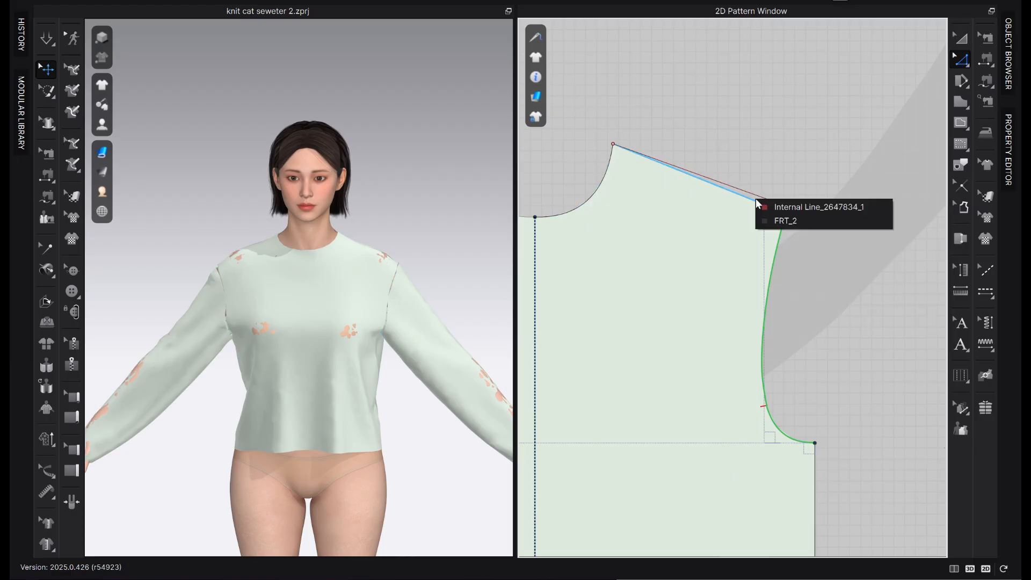
left_click(787, 207)
left_click(788, 206)
left_click(829, 229)
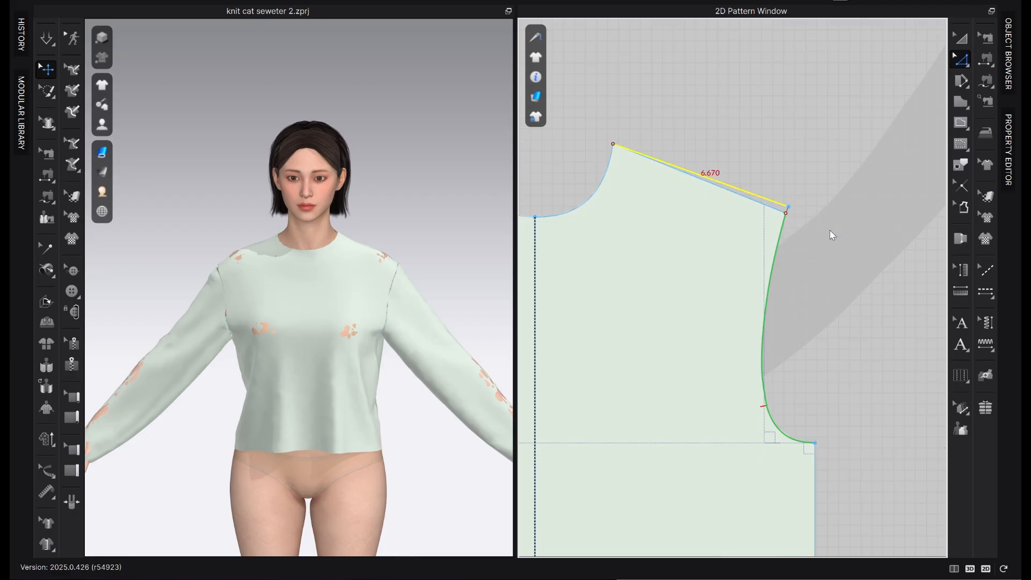
left_click(788, 207)
left_click(787, 212)
right_click(783, 204)
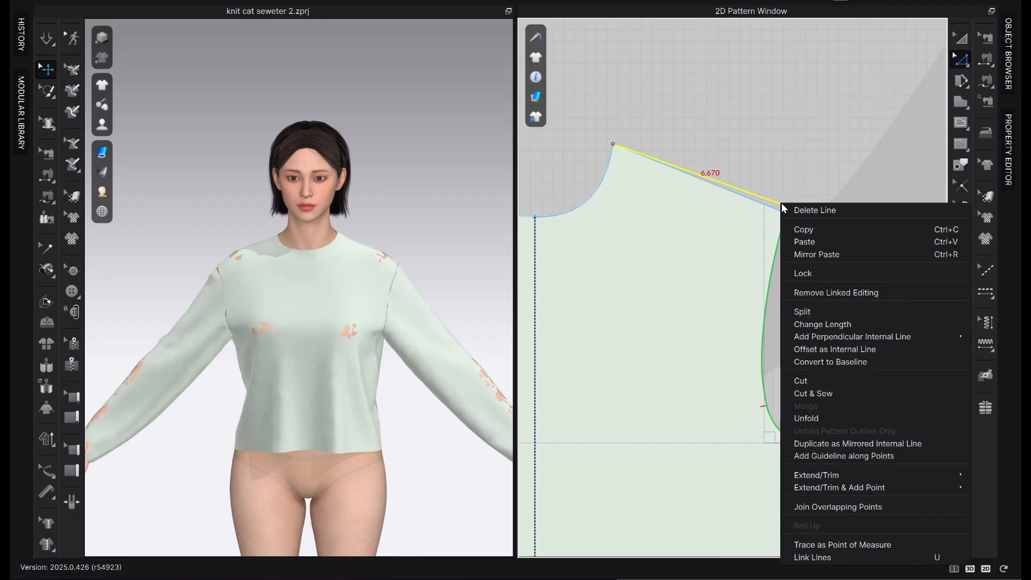
key("Escape")
Extend the sloped shoulder internal line 2 in past its raised point above the front shoulder tip, along the same slope
left_click_drag(779, 203, 786, 207)
left_click(787, 205)
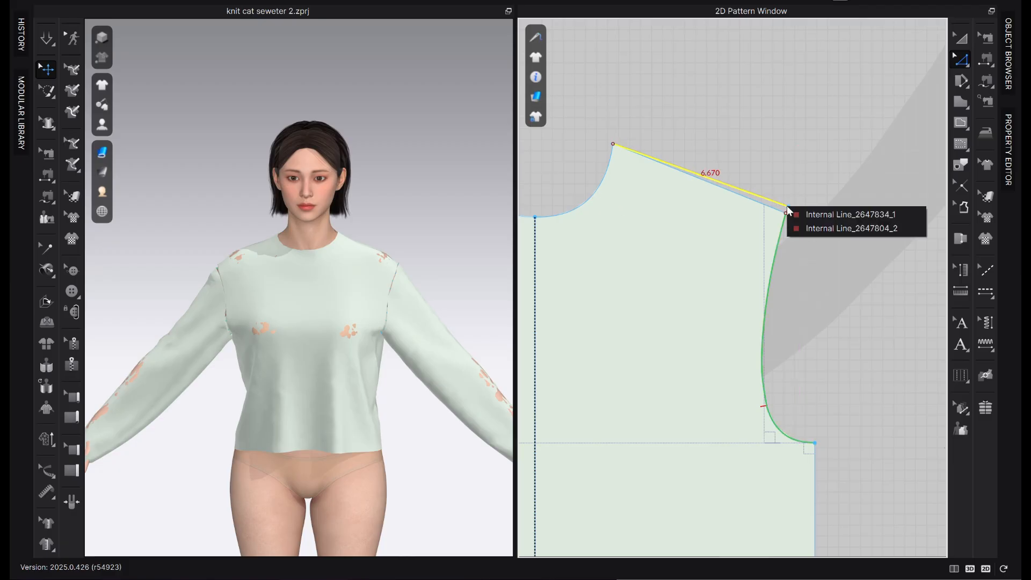
left_click(801, 211)
left_click_drag(789, 207, 854, 233)
right_click(853, 233)
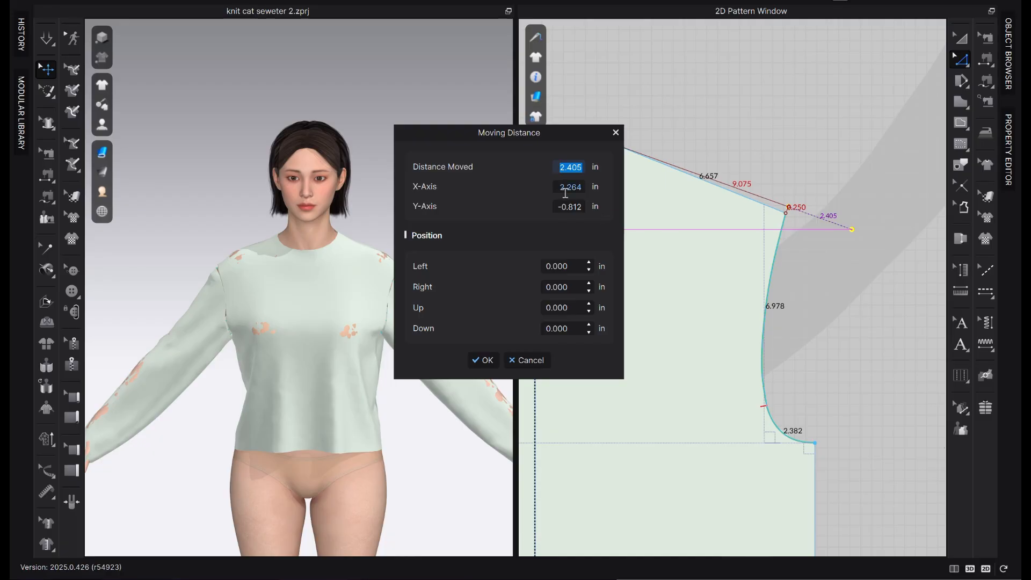
type("2")
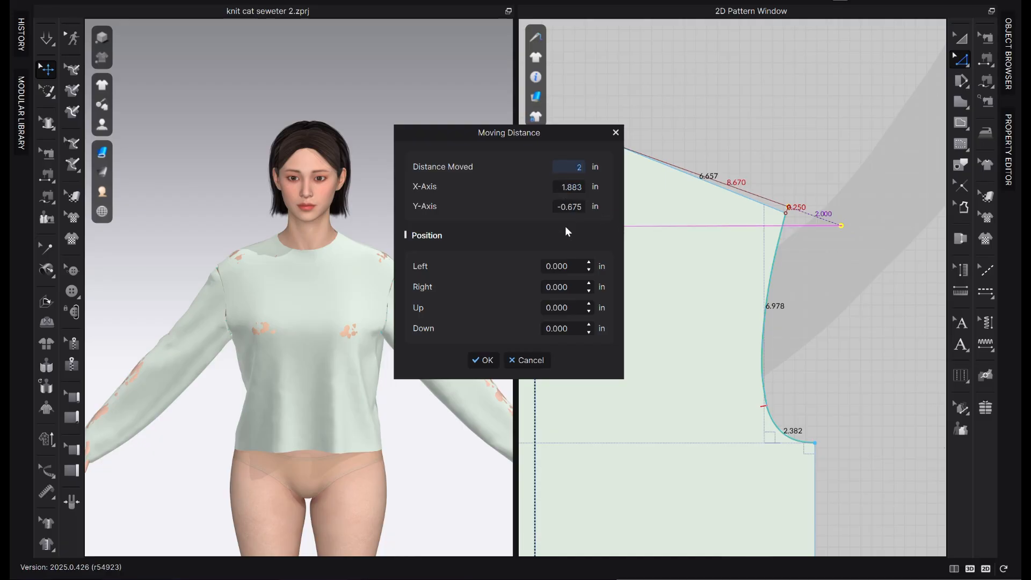
left_click(483, 361)
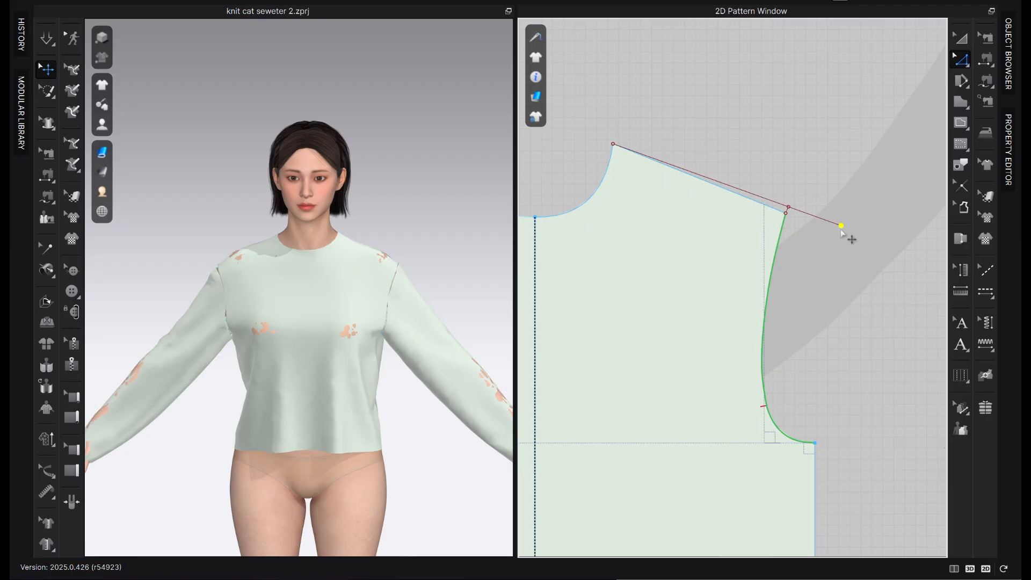
Try to draw a 0.25 in internal segment from the extended shoulder line's outer end
key("g")
scroll(841, 229, "up", 2)
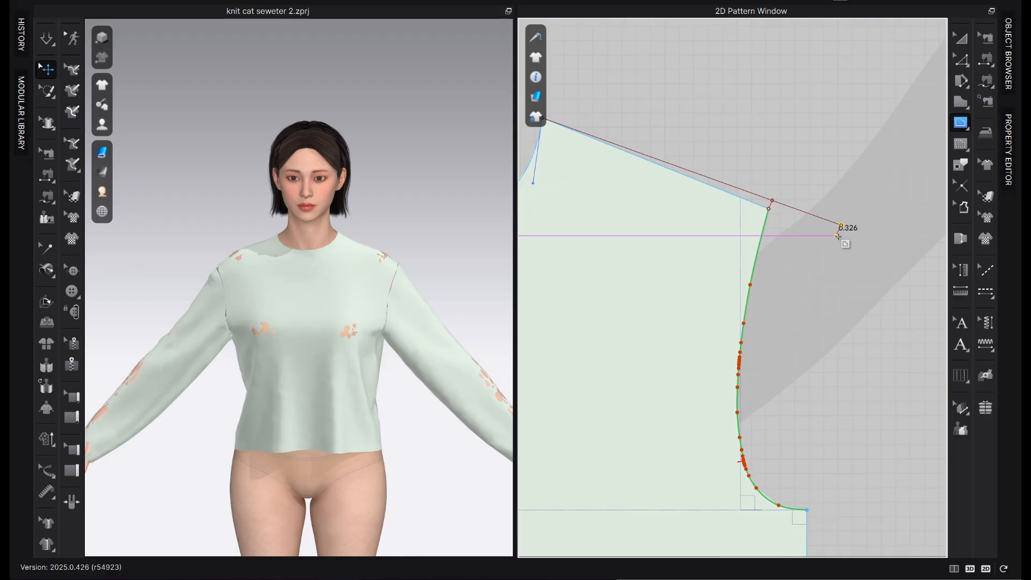
right_click(836, 236)
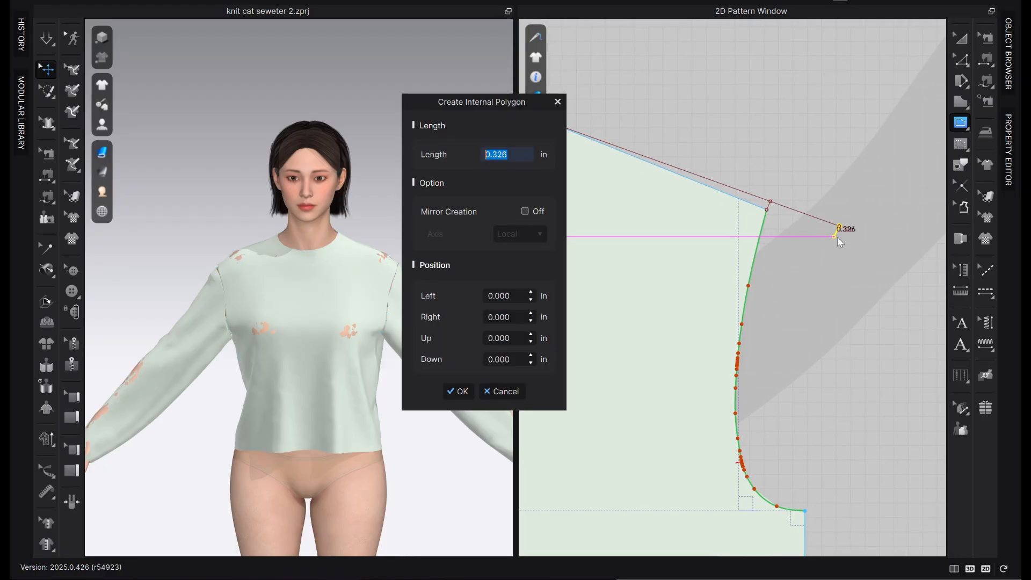
type("0.25")
left_click(458, 391)
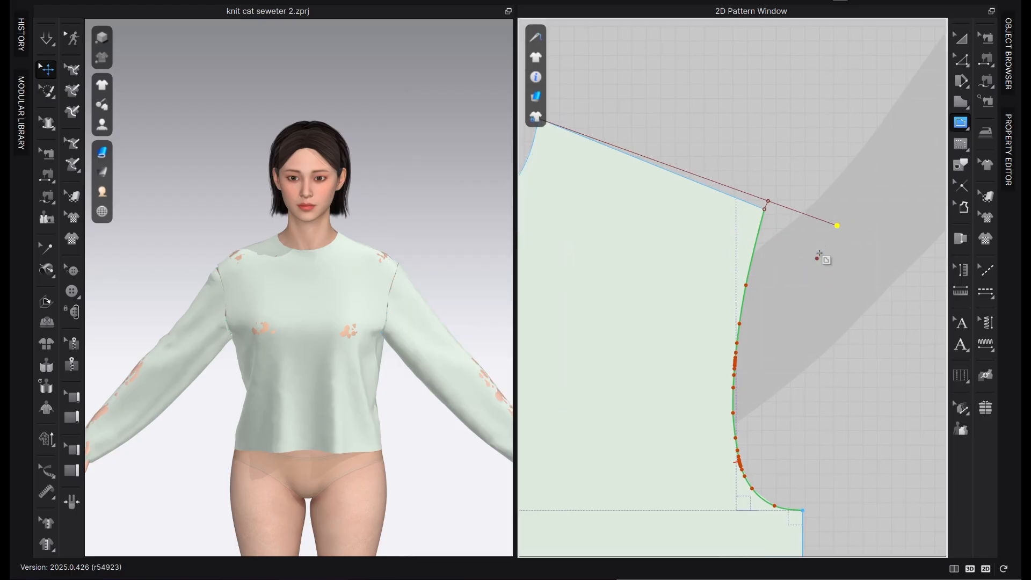
right_click(837, 226)
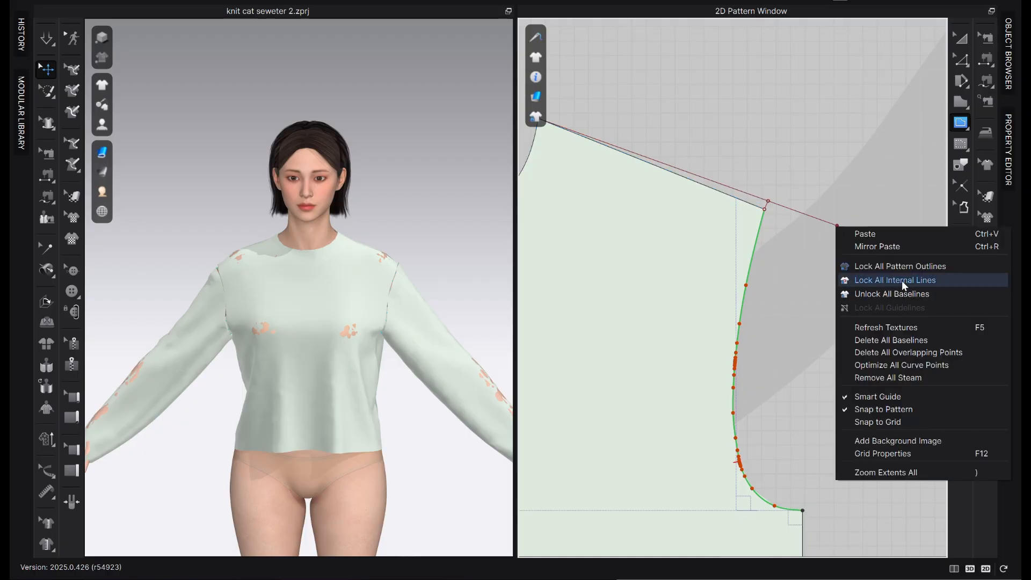
left_click(807, 267)
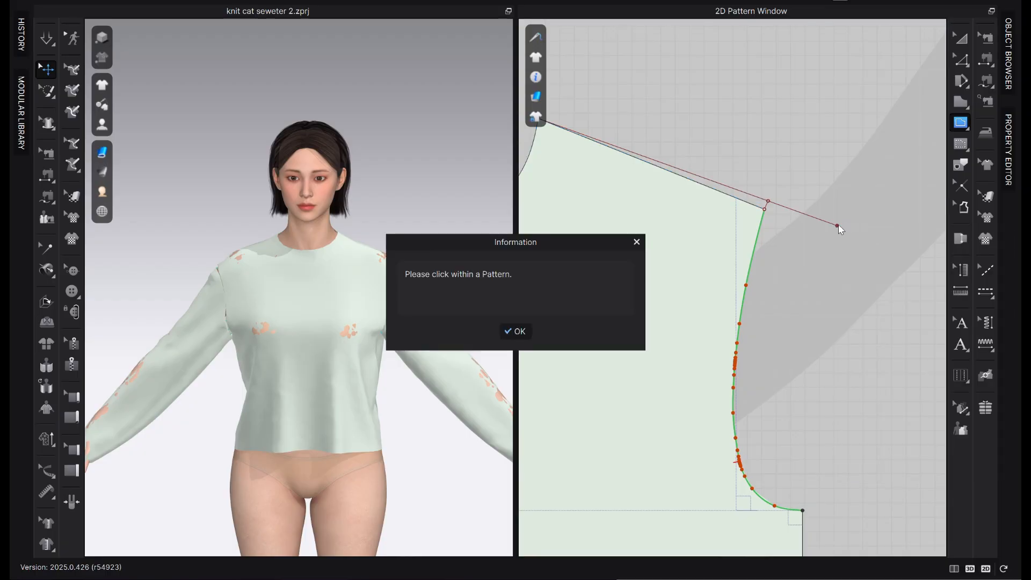
left_click(507, 331)
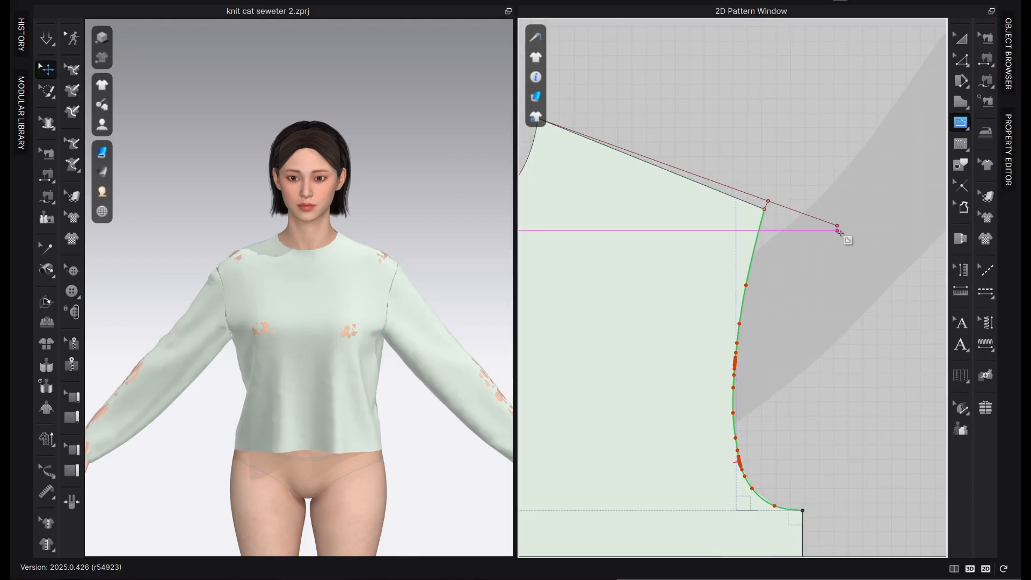
Add a reversed local perpendicular internal line, 0.25 in long at 90°, at the extended shoulder line's outer end
key("z")
right_click(837, 226)
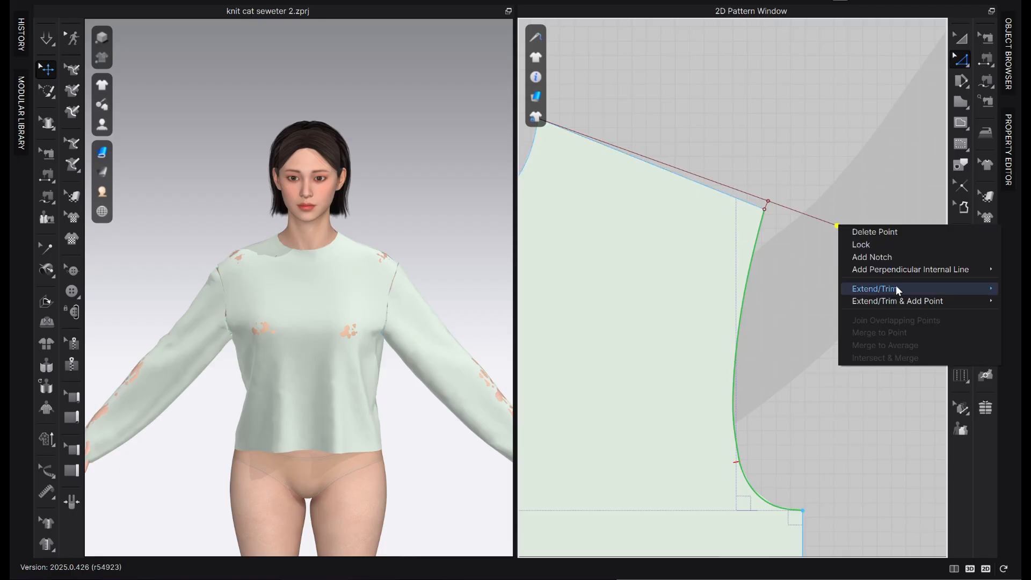
mouse_move(907, 274)
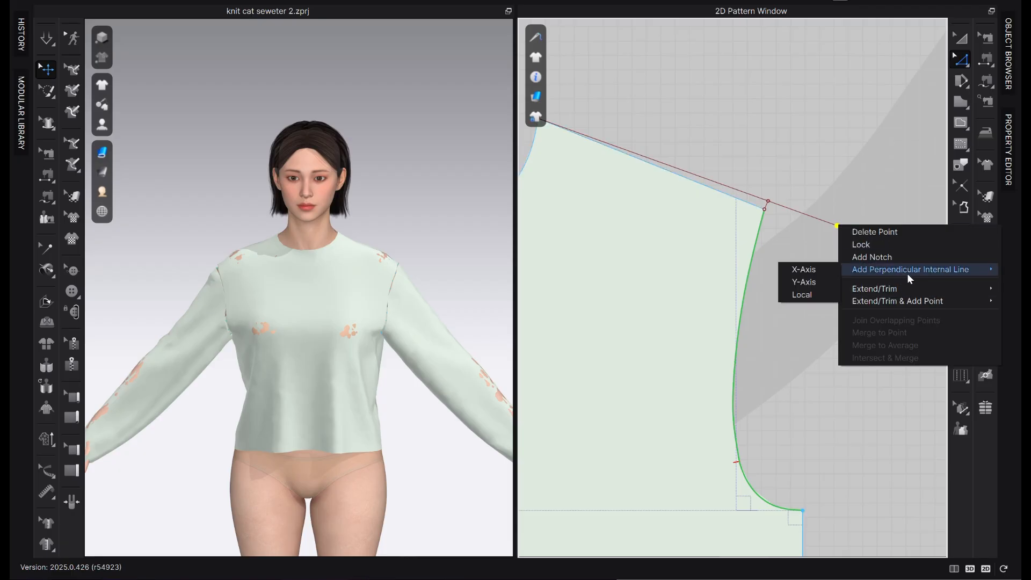
left_click(801, 294)
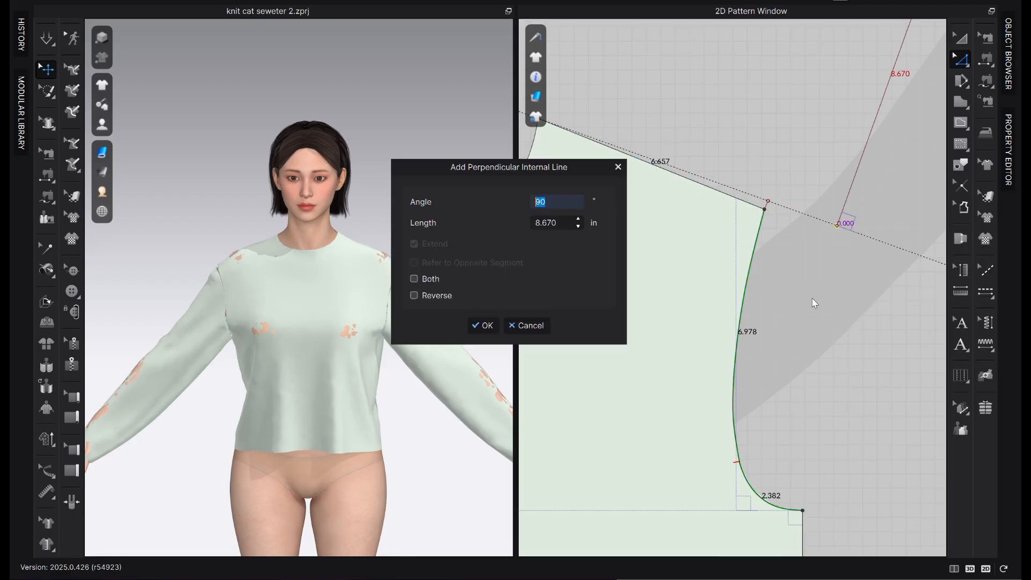
double_click(548, 224)
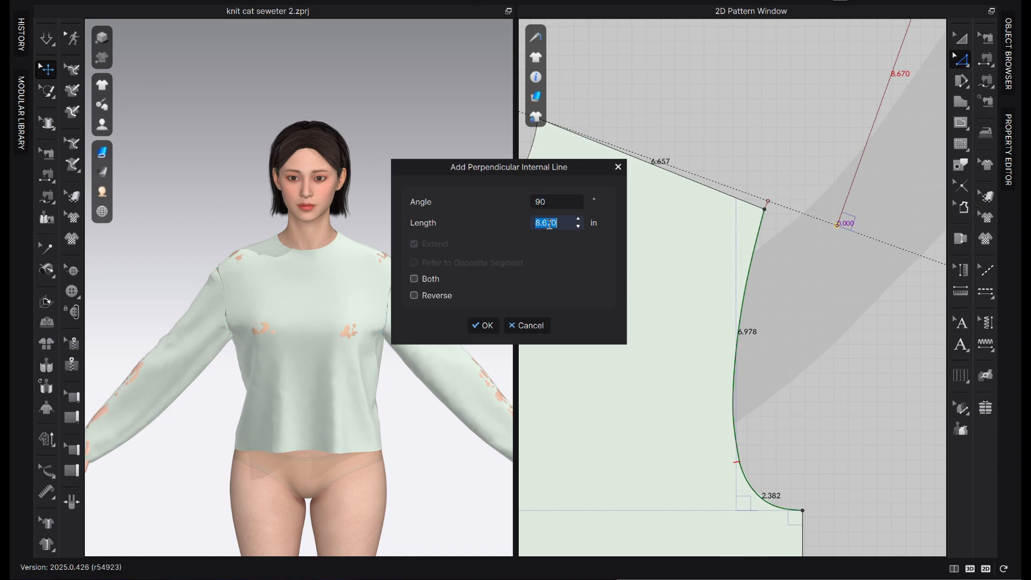
type(".25")
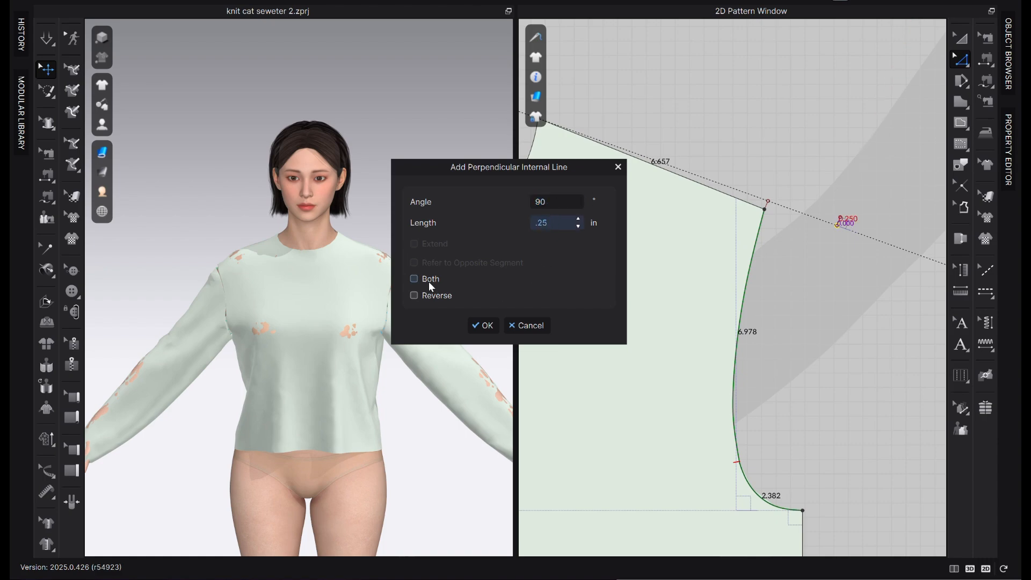
left_click(428, 293)
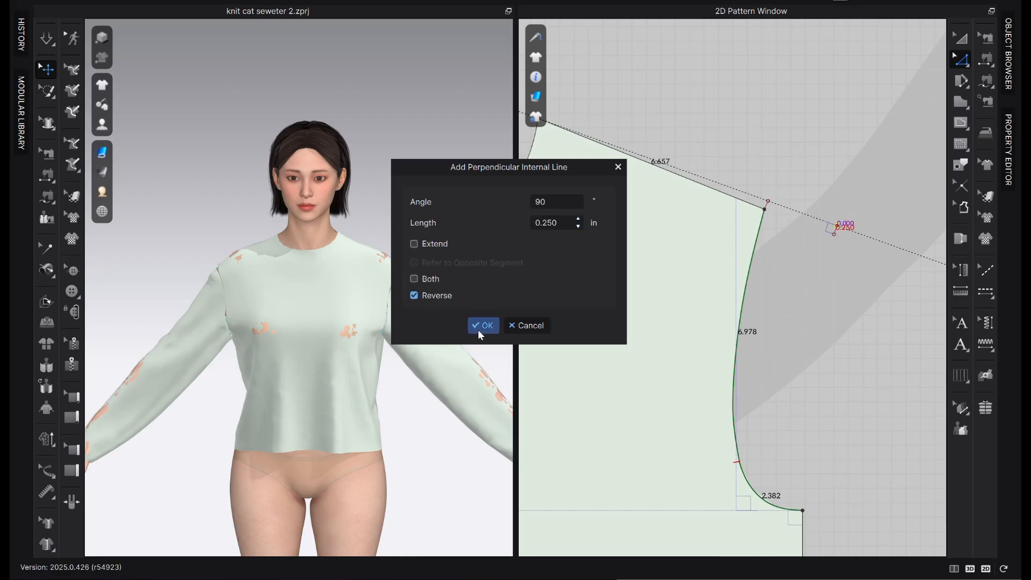
left_click(481, 326)
Move the front bodice's underarm point 0.5 in outward and 0.75 in down
scroll(832, 266, "down", 2)
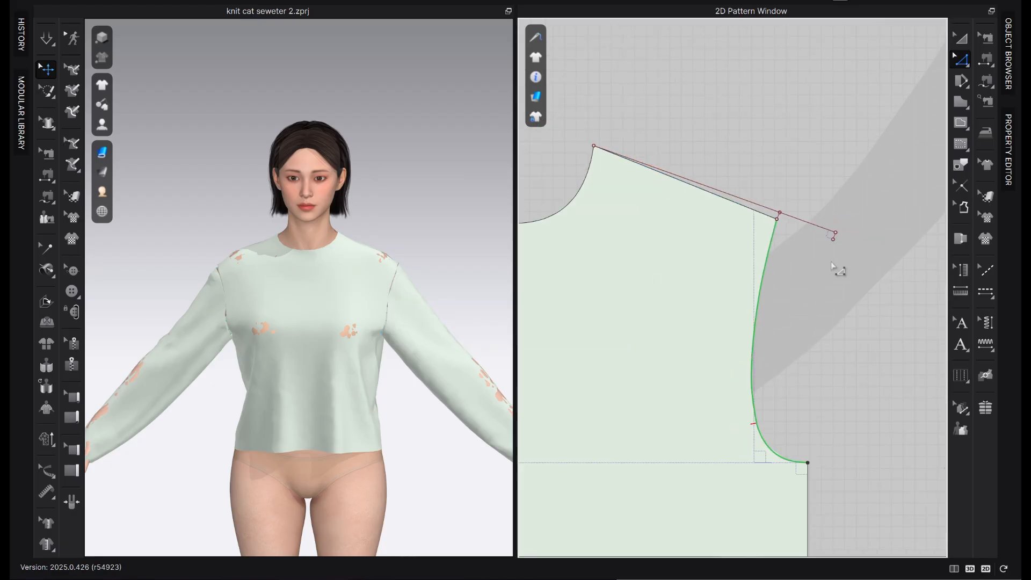
right_click_drag(836, 268, 862, 250)
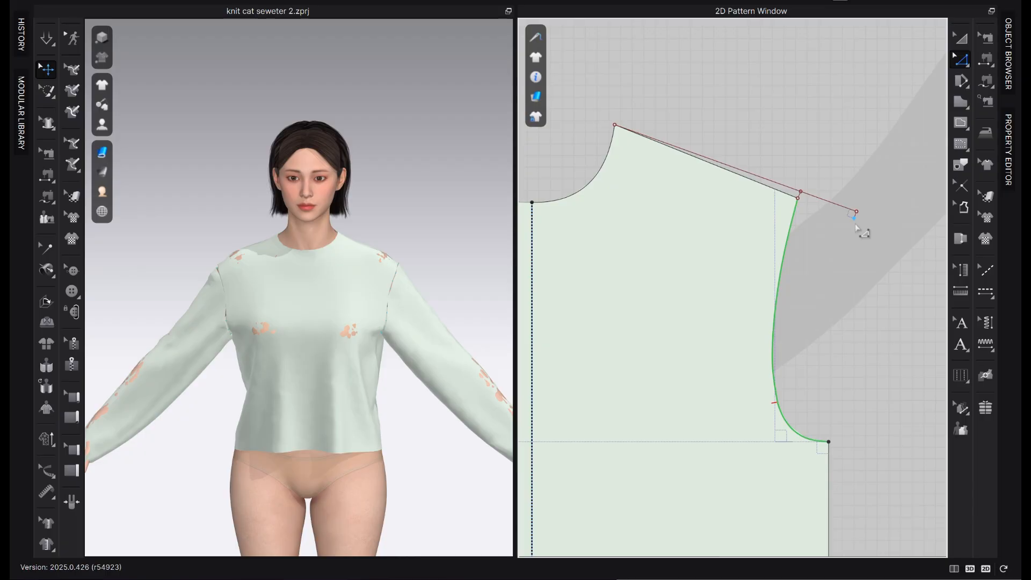
scroll(847, 360, "up", 2)
middle_click_drag(826, 400, 825, 295)
scroll(824, 381, "down", 3)
middle_click_drag(823, 371, 810, 253)
left_click(803, 250)
left_click_drag(804, 251, 807, 267)
right_click(807, 267)
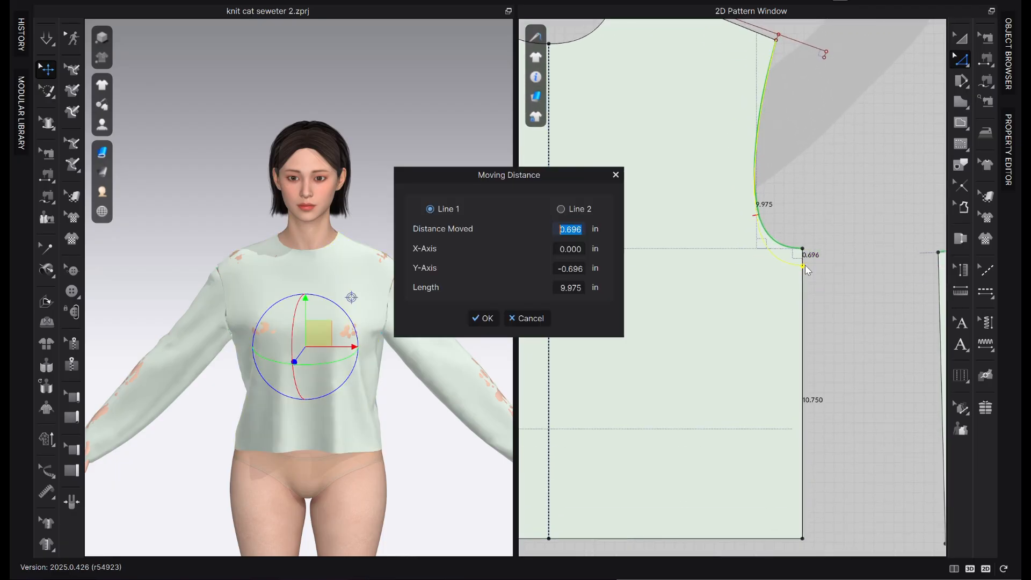
left_click(573, 265)
key("BackSpace")
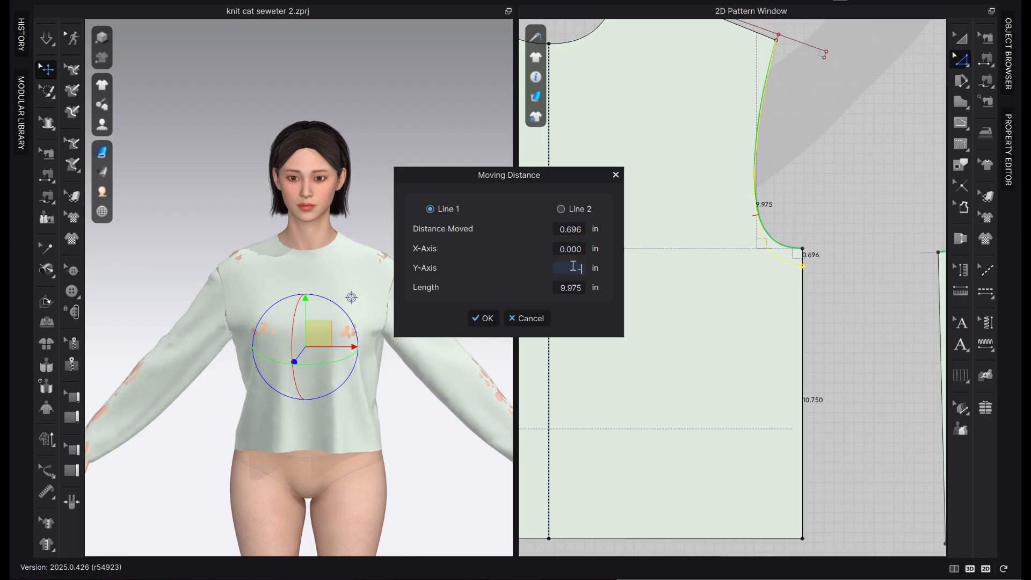
type("-.72")
key("BackSpace")
type("5")
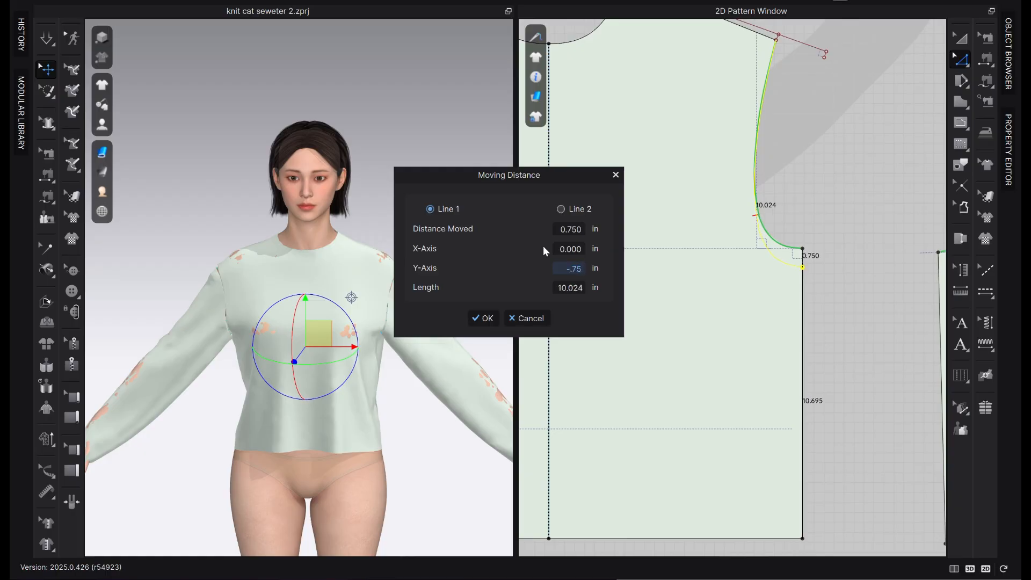
left_click(579, 247)
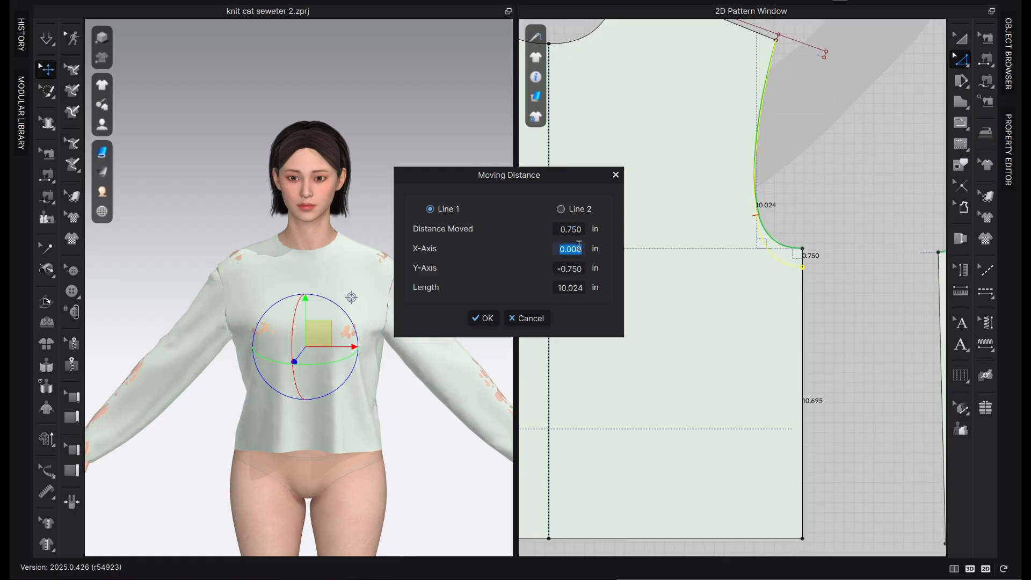
type(".5")
left_click(494, 324)
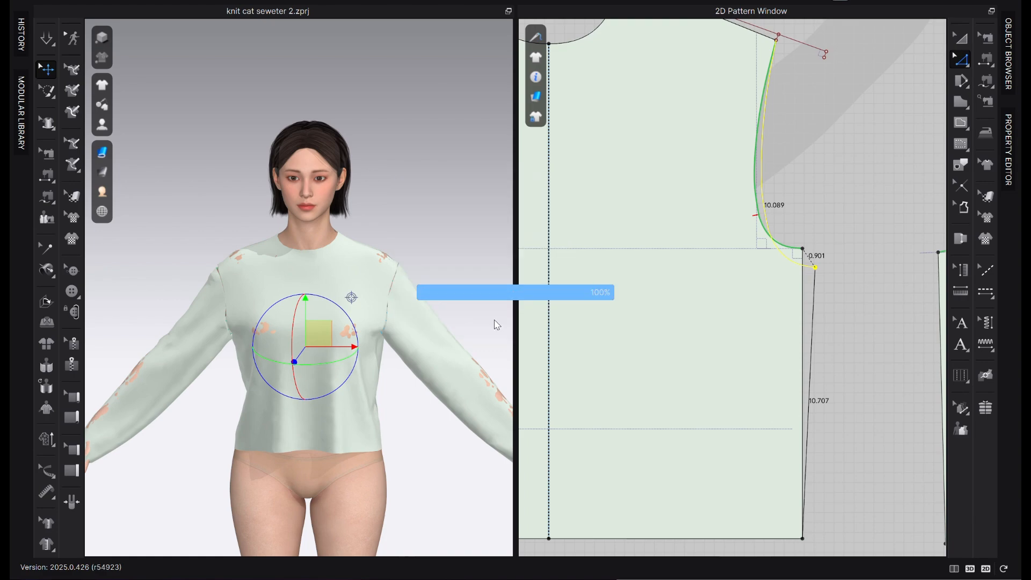
Move the front bodice's side hem corner 0.25 in outward along the hem
left_click_drag(806, 545, 812, 546)
right_click(813, 547)
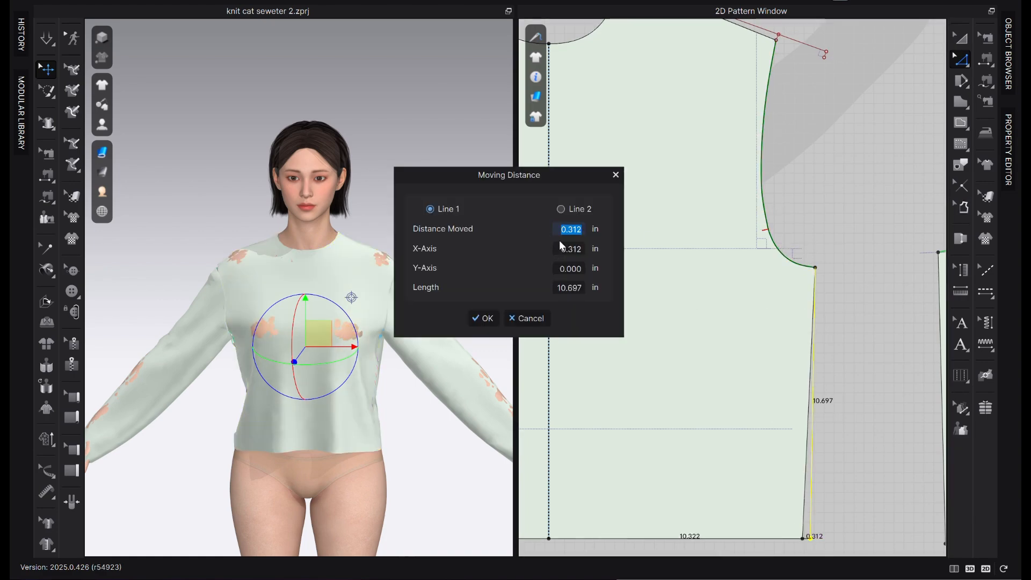
type(".25")
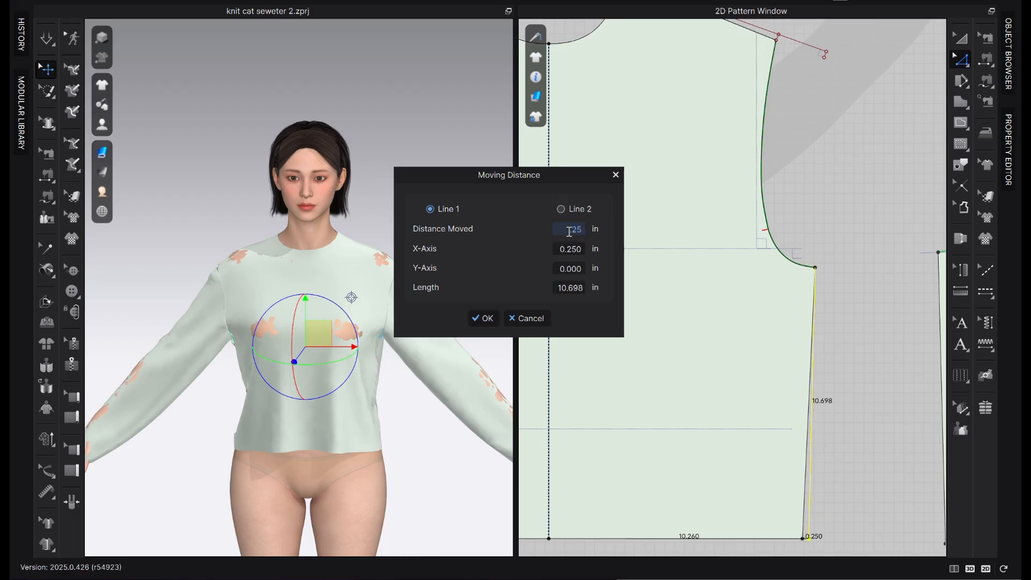
left_click(497, 318)
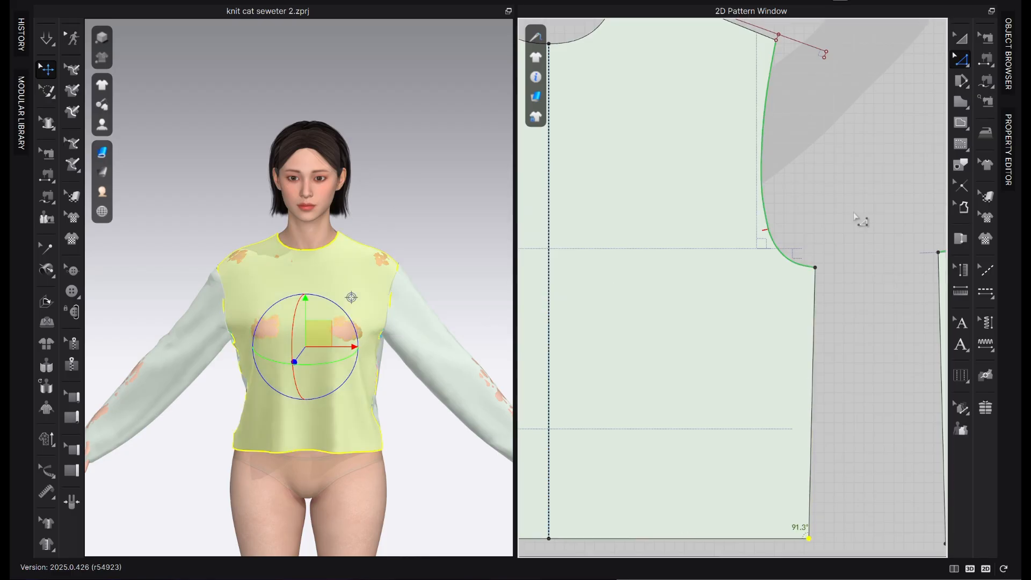
Select the extended shoulder line and the short segment at the front shoulder tip, and open their editing options
middle_click_drag(850, 169, 829, 261)
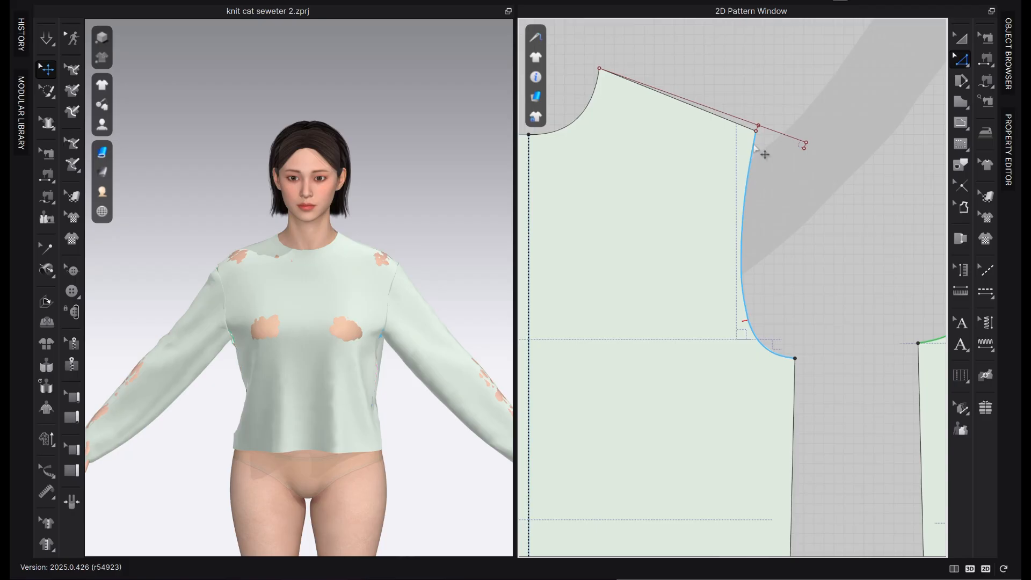
left_click(786, 134)
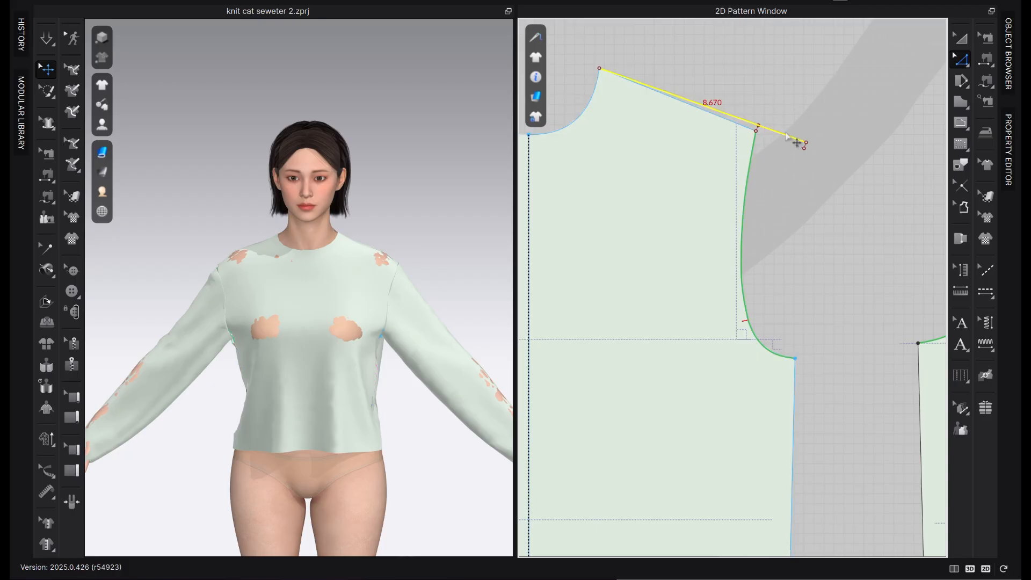
scroll(762, 126, "up", 5)
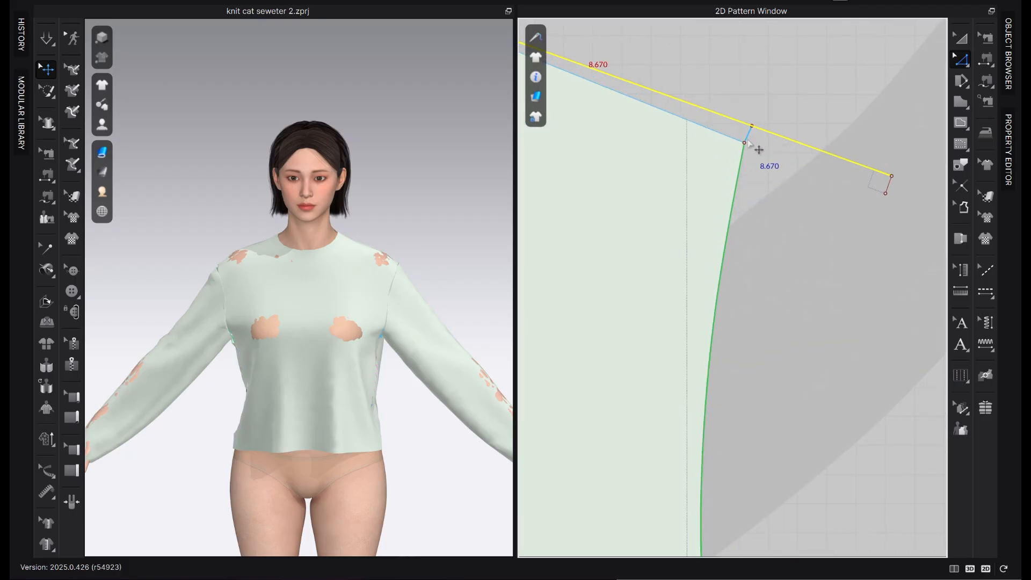
right_click(750, 144)
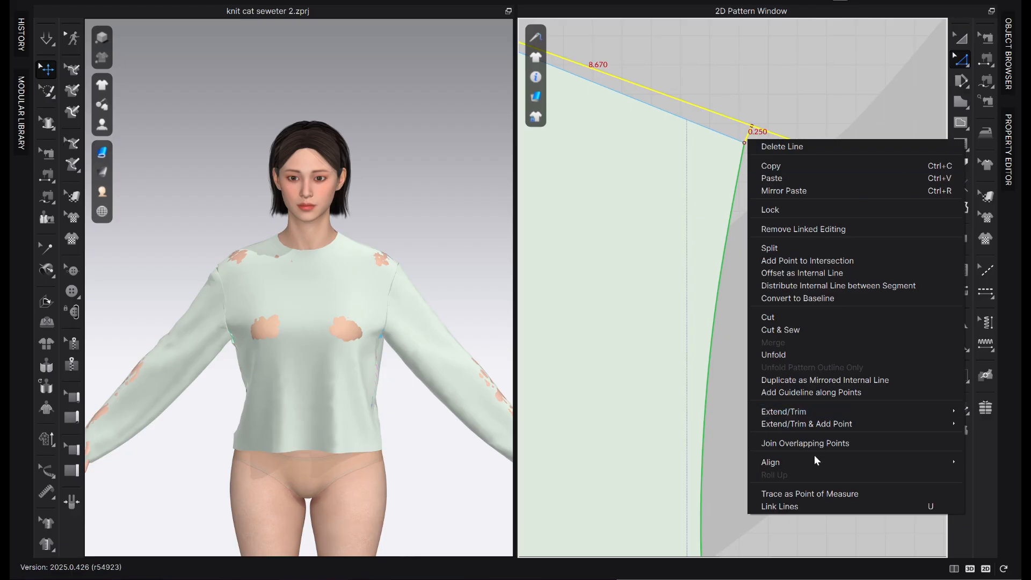
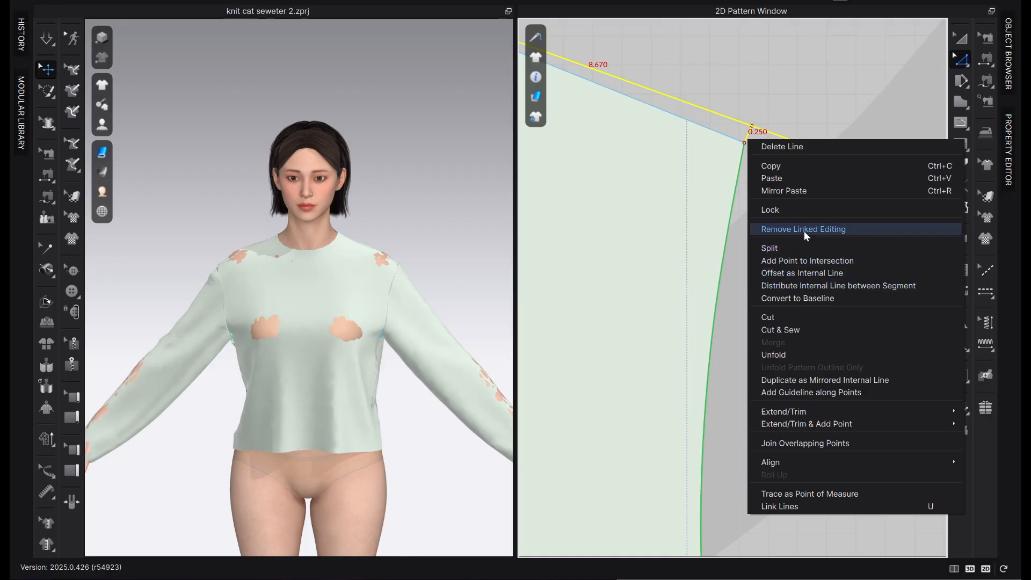
Convert the selected shoulder guide lines to baselines and move the front shoulder tip to the lower end of the outer 0.25 in line
left_click(811, 296)
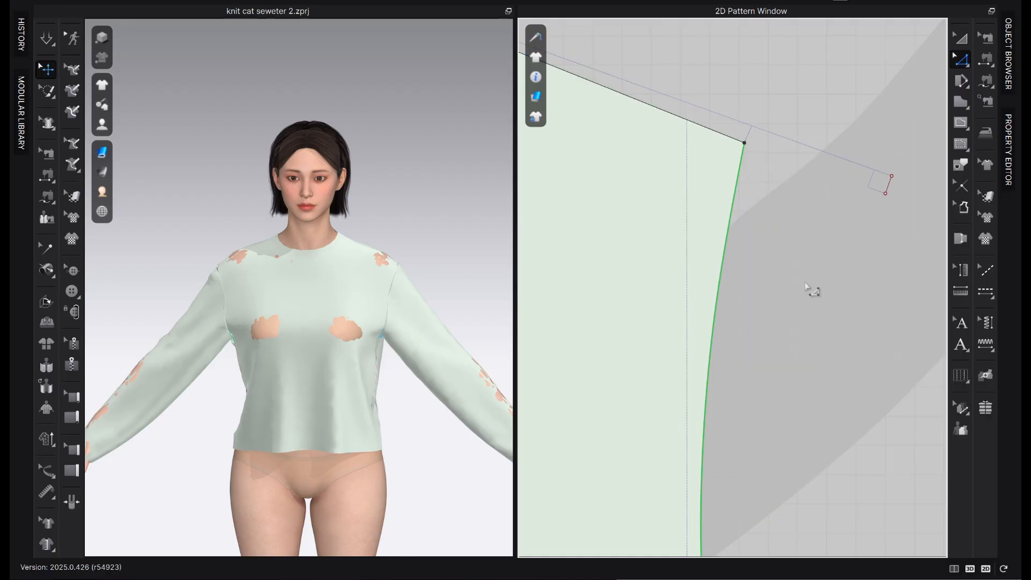
scroll(808, 279, "down", 4)
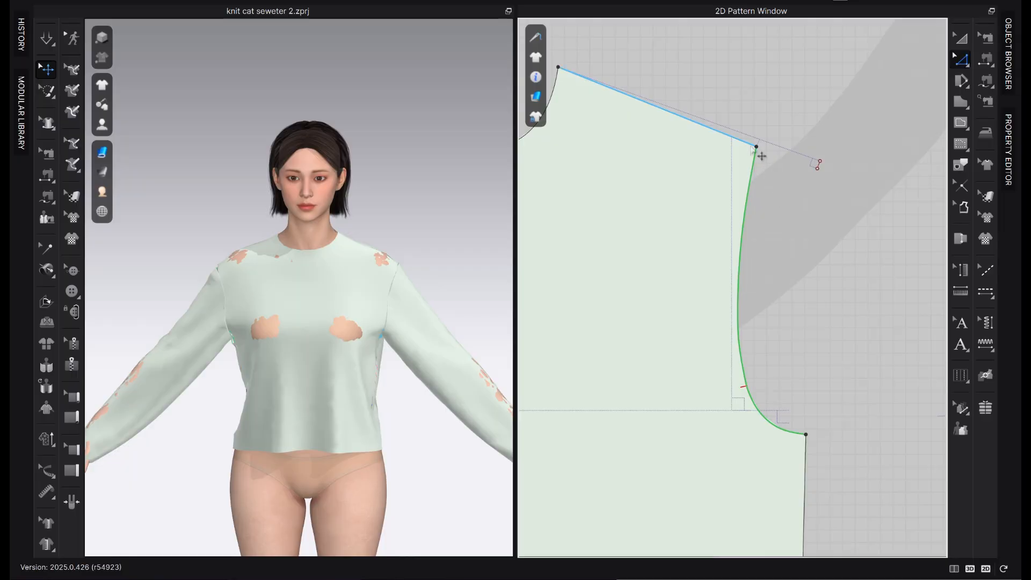
left_click(756, 146)
left_click_drag(757, 148, 818, 172)
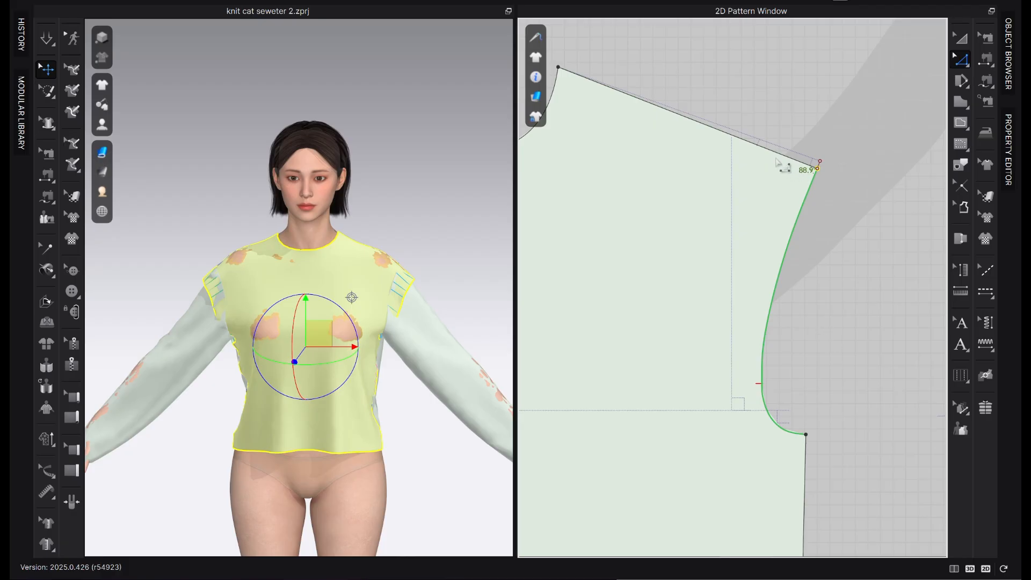
Bow the front shoulder seam upward with a curve point at the original shoulder tip, pulled out about 0.19 in
scroll(770, 136, "up", 2)
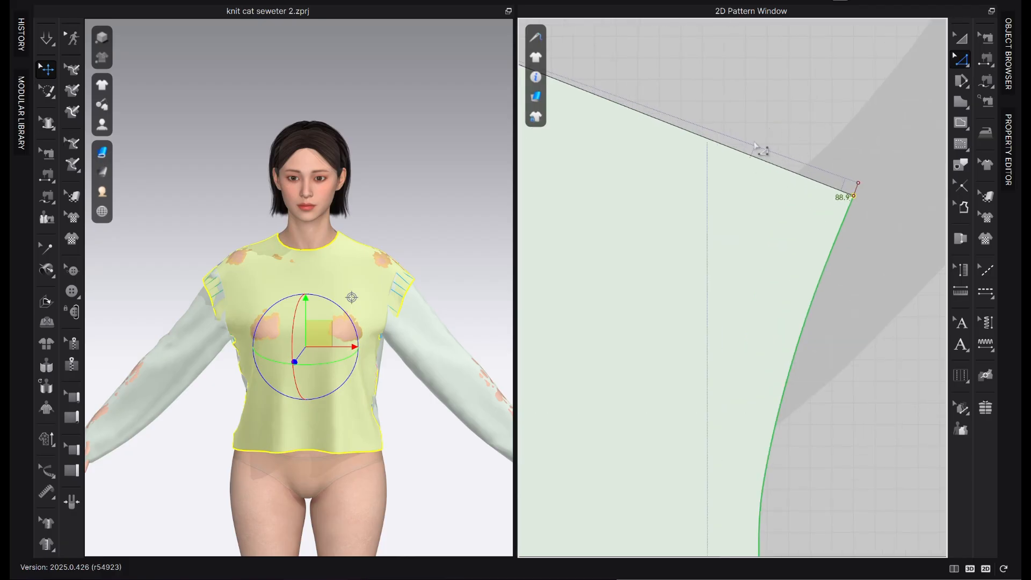
scroll(827, 207, "up", 1)
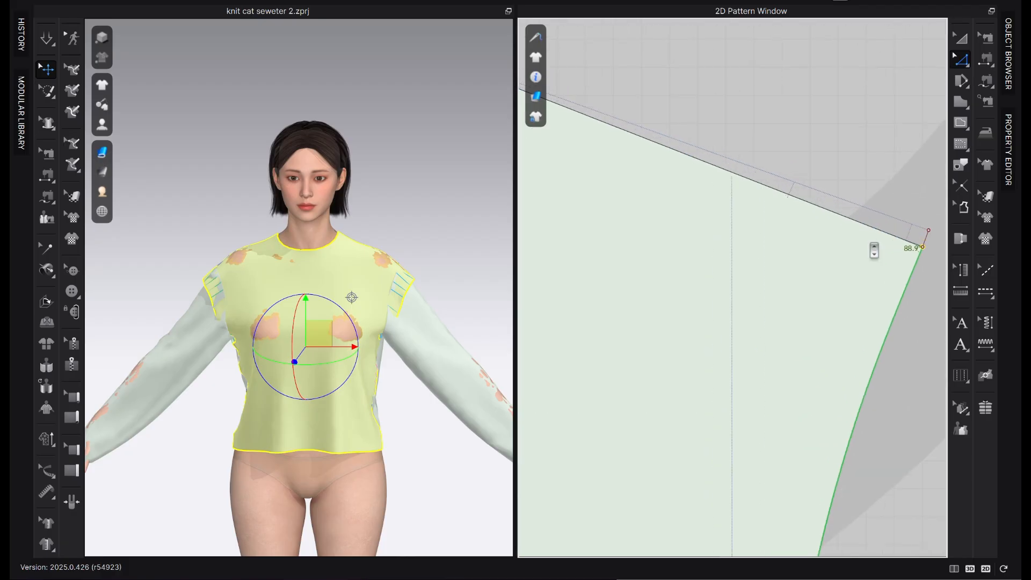
scroll(800, 188, "down", 3)
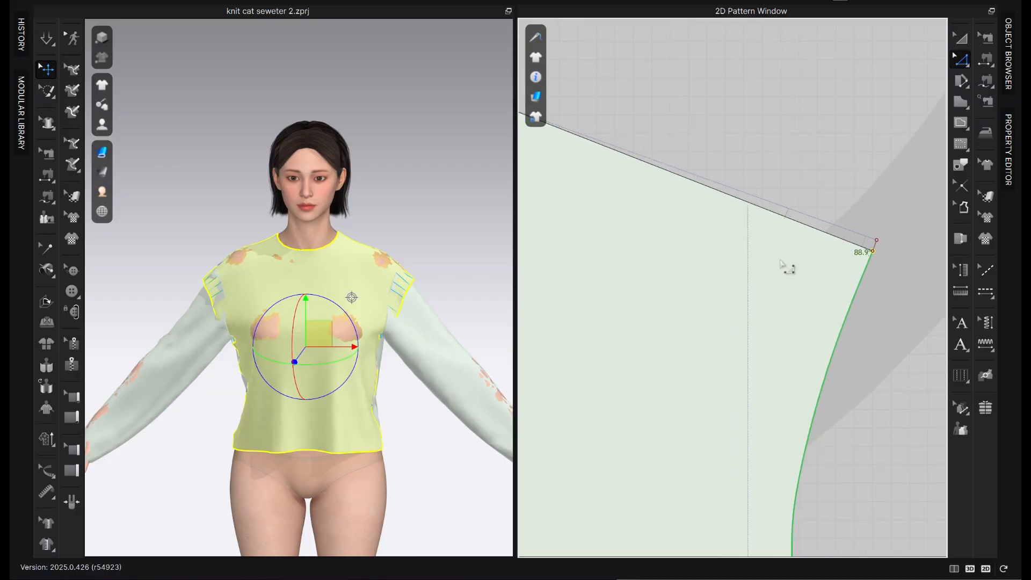
key("v")
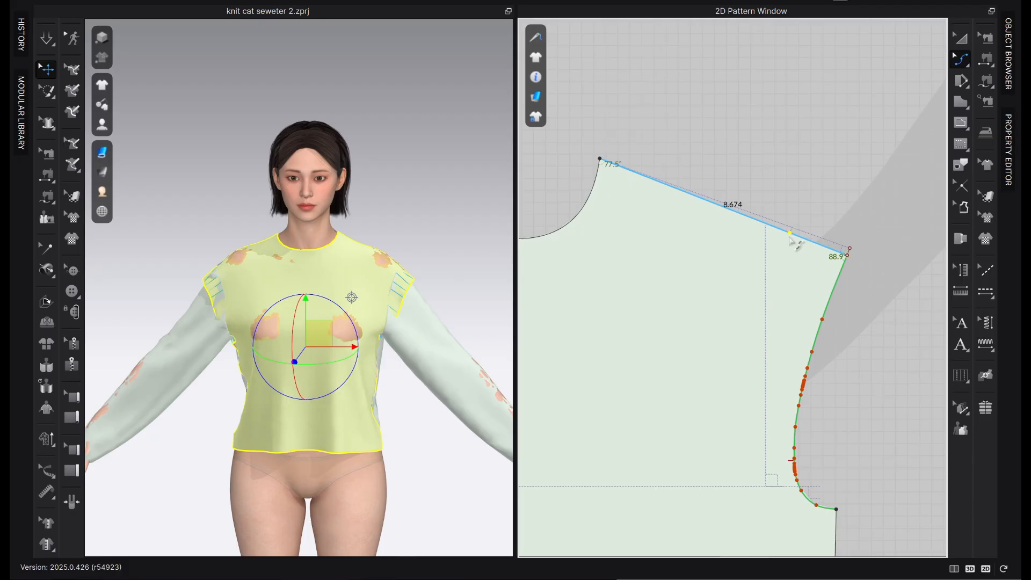
left_click_drag(790, 236, 793, 232)
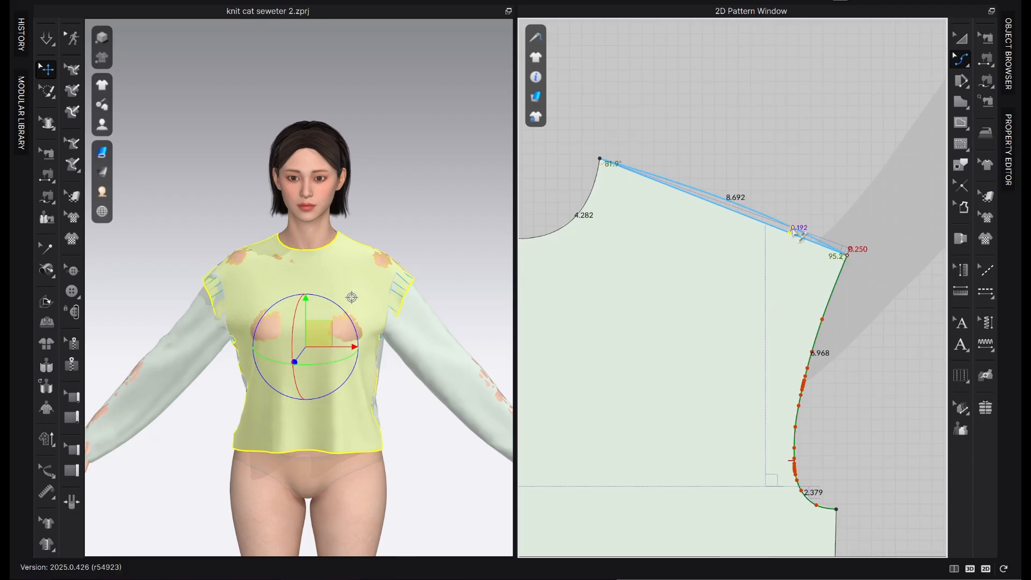
left_click(536, 99)
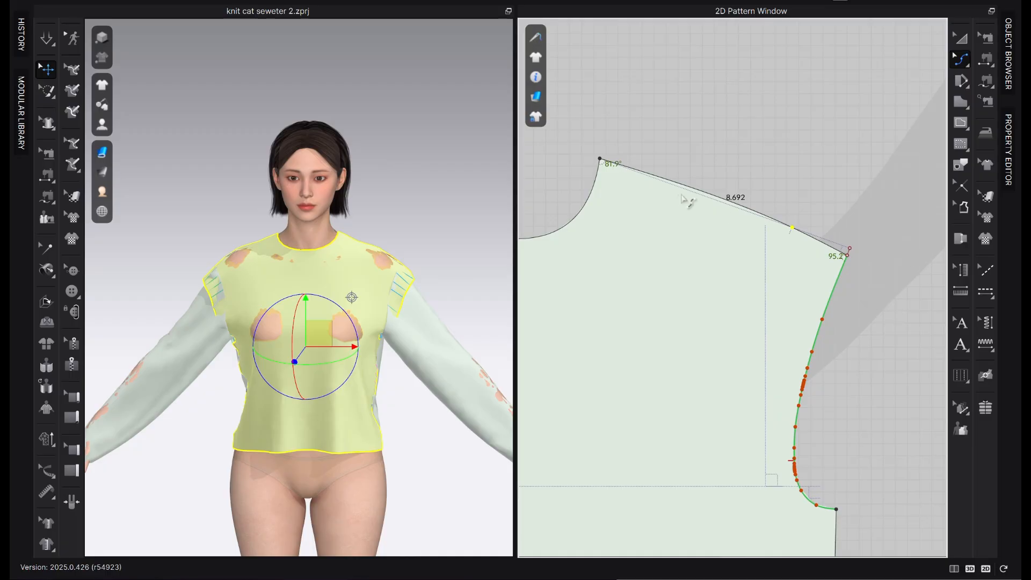
middle_click_drag(847, 300, 804, 214)
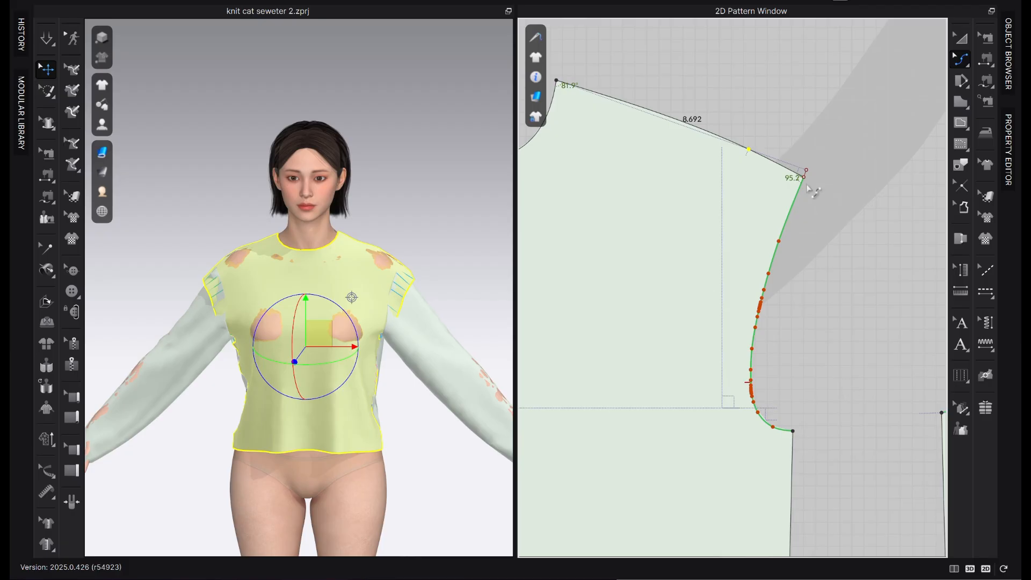
left_click(969, 65)
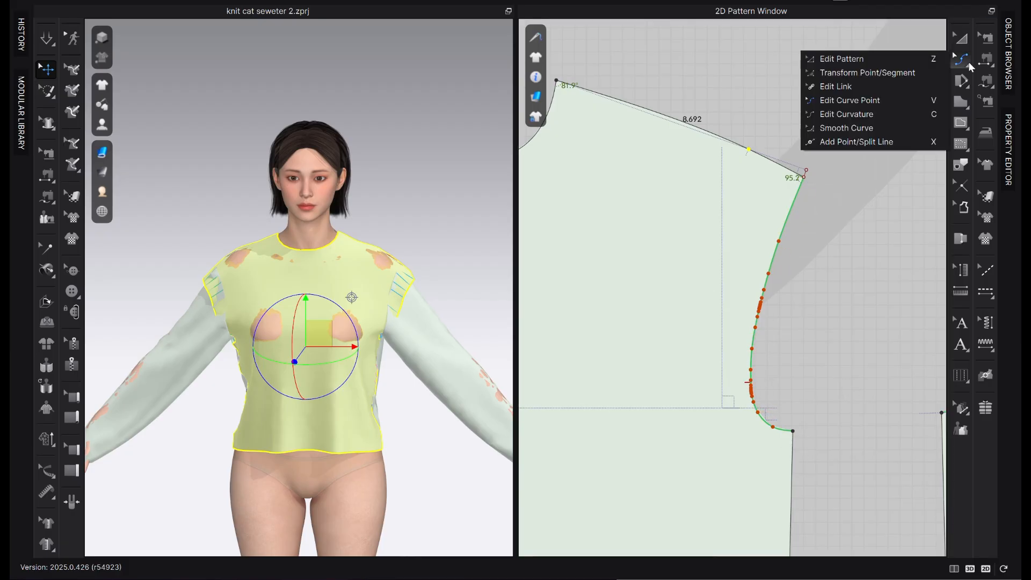
left_click(846, 127)
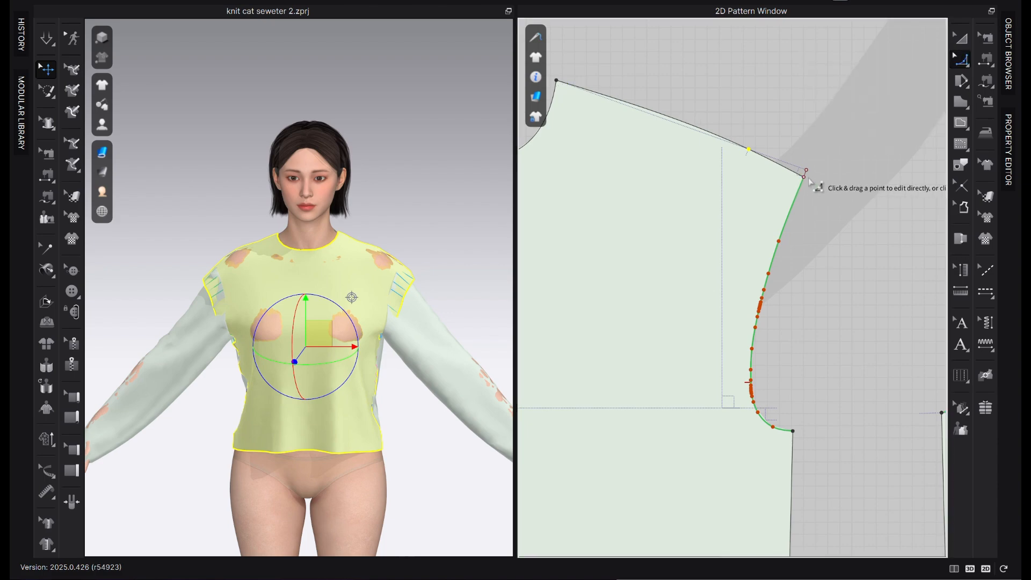
scroll(790, 432, "up", 3)
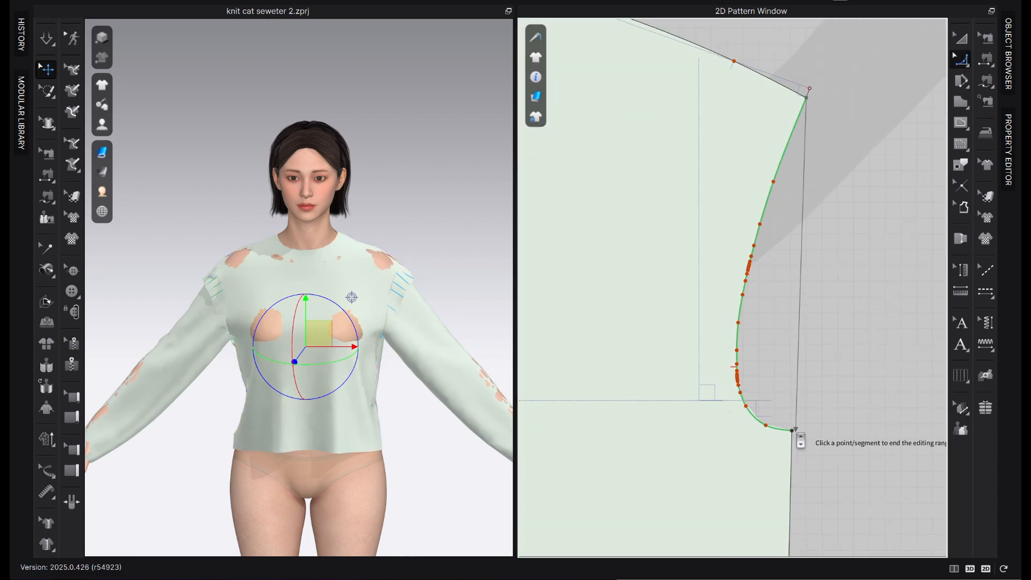
left_click(789, 429)
scroll(789, 433, "down", 3)
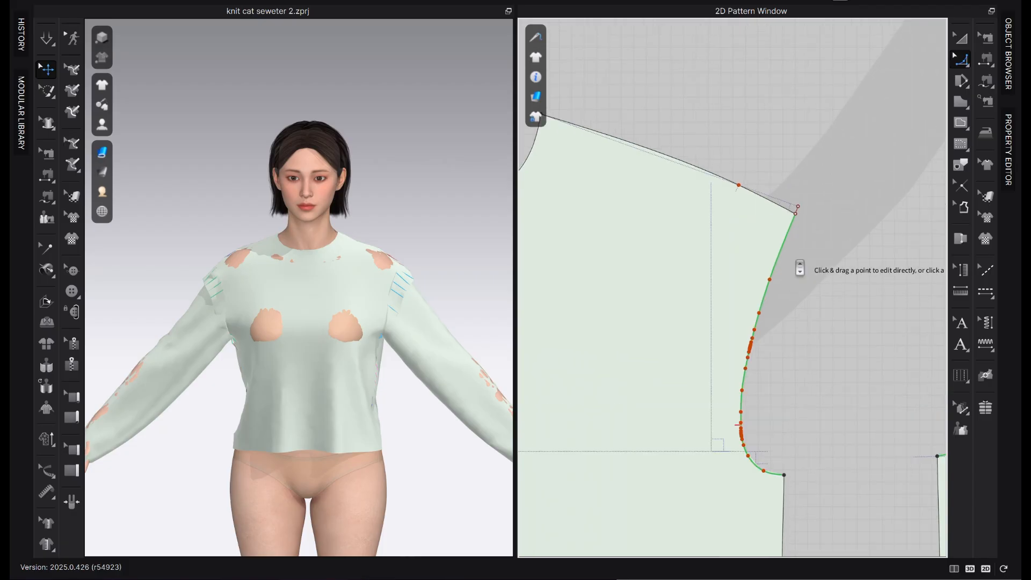
Clear the leftover 0.25 in internal line from the front bodice's new shoulder tip
scroll(824, 208, "up", 3)
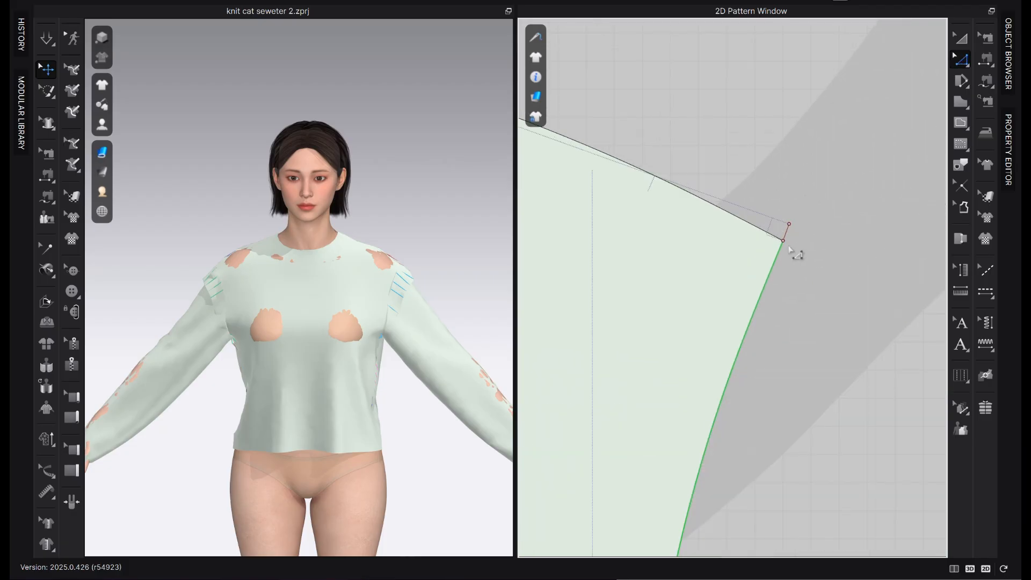
left_click(785, 235)
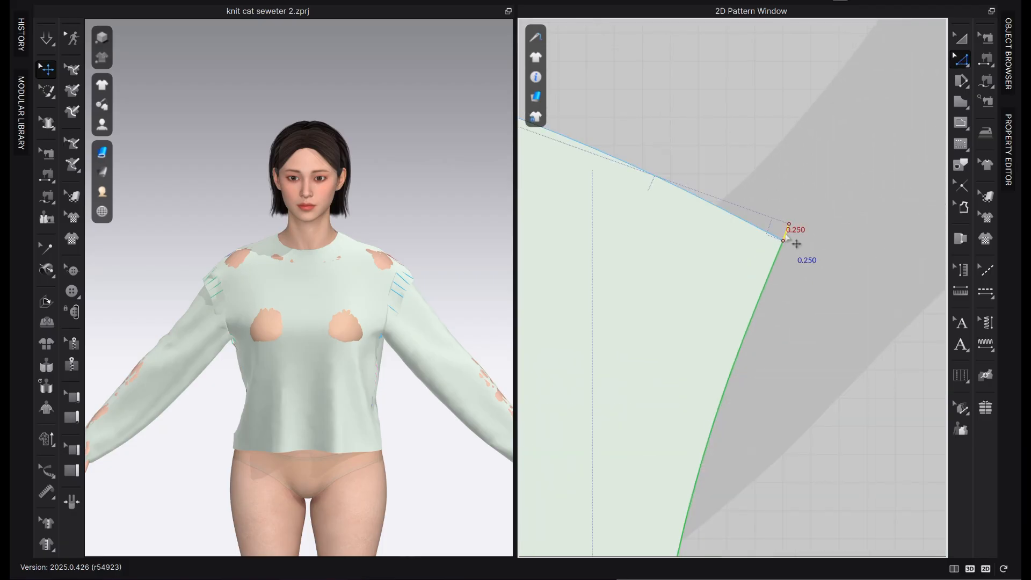
scroll(796, 244, "down", 3)
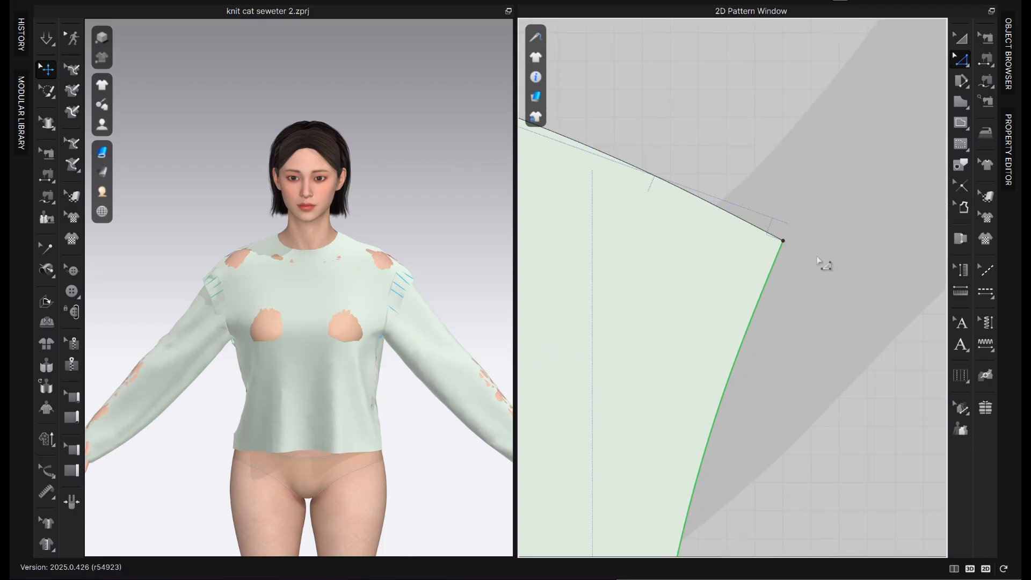
Smooth the front armhole with Smooth Curve from the shoulder tip to the underarm point, pulling its lower bend slightly outward
right_click(963, 84)
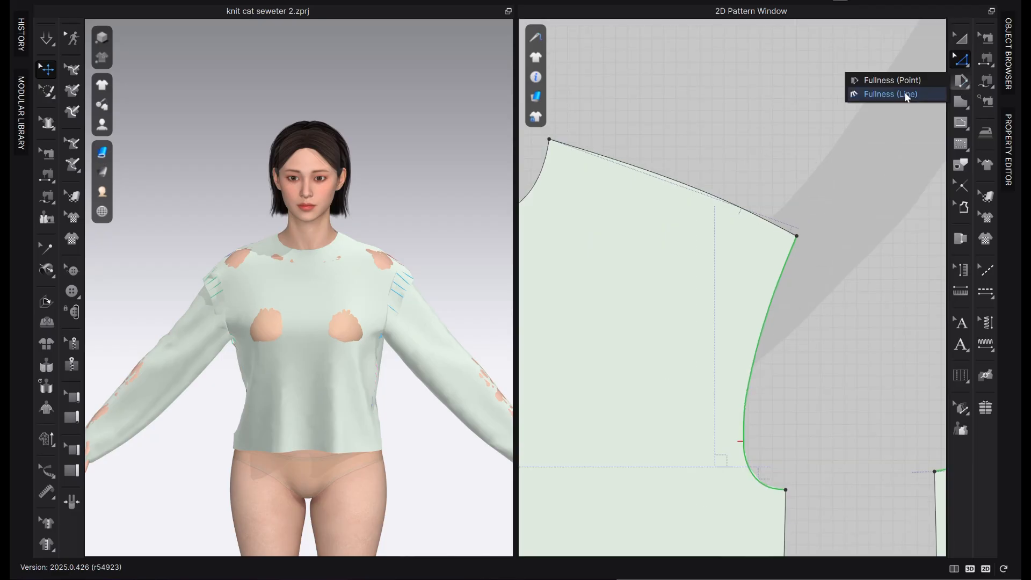
right_click(961, 64)
left_click(879, 128)
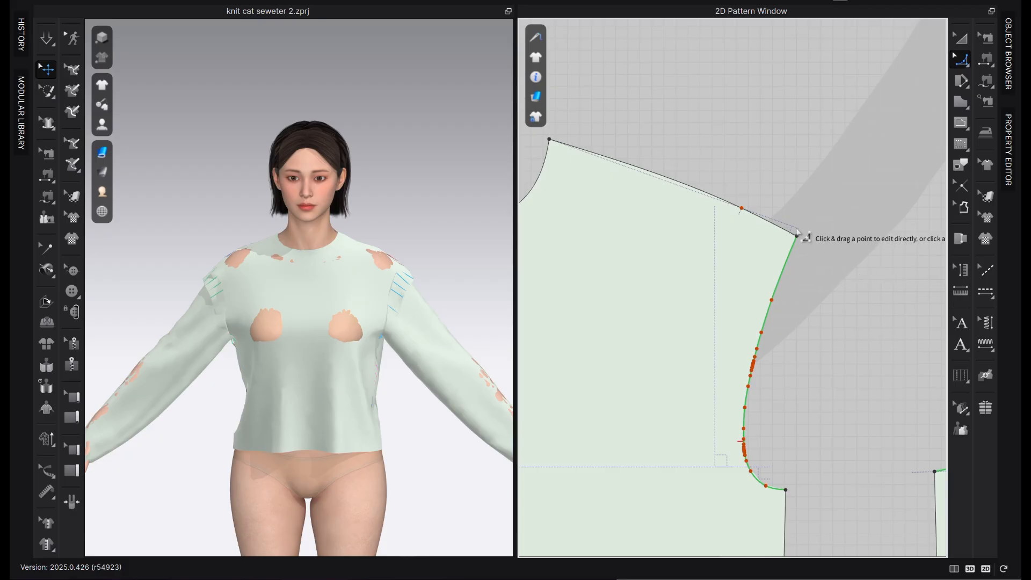
left_click(786, 489)
left_click(749, 454)
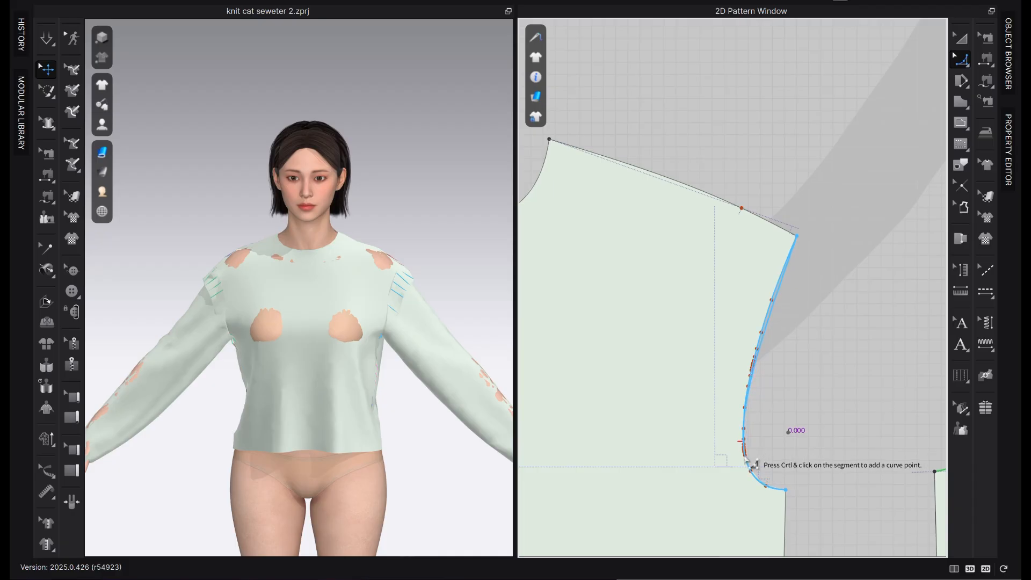
left_click_drag(745, 457, 756, 450)
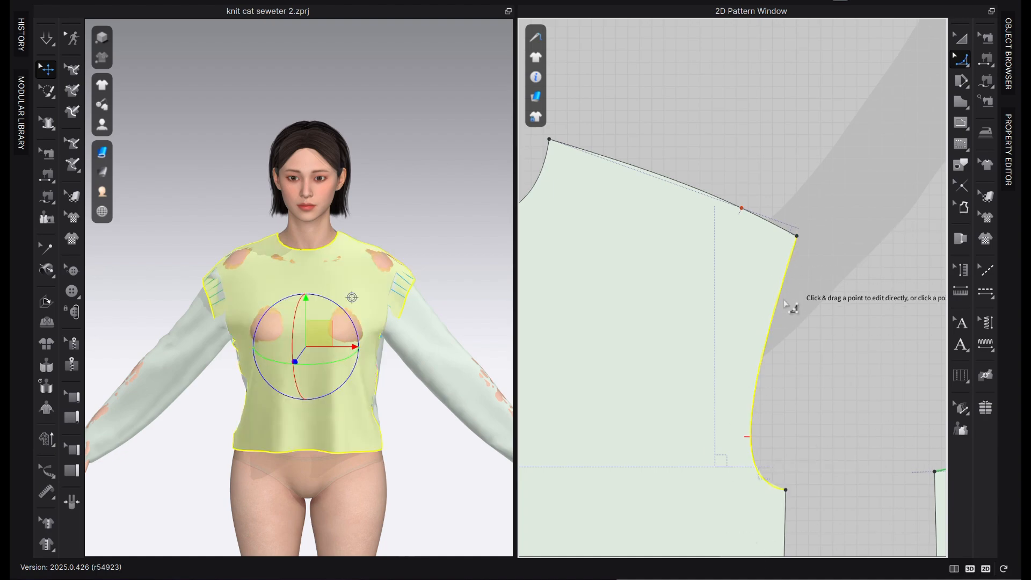
Run Smooth Curve over the whole front armhole once more, refining the lower bend to a rounder shape
left_click(798, 235)
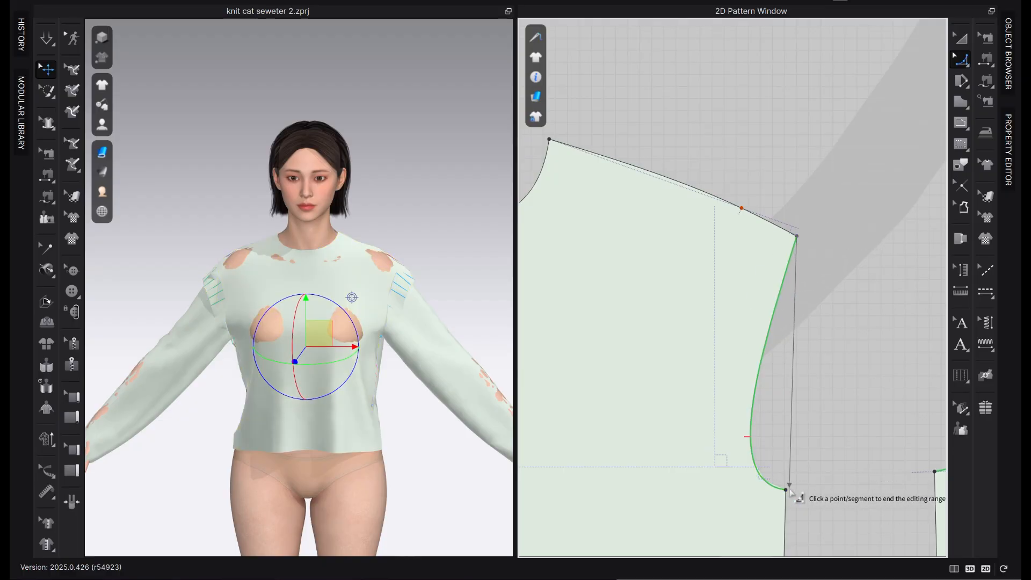
left_click(787, 490)
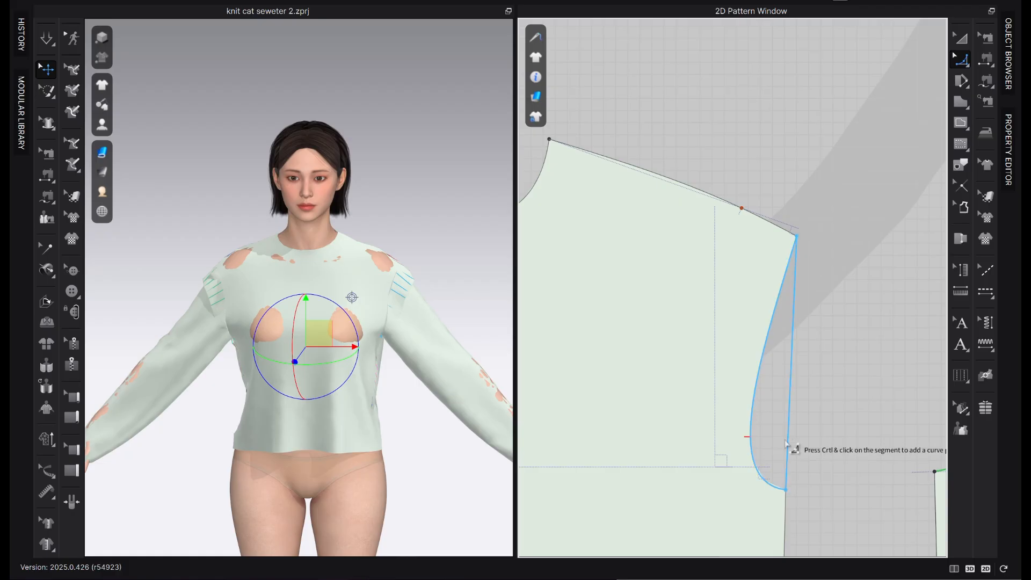
left_click_drag(787, 444, 755, 450)
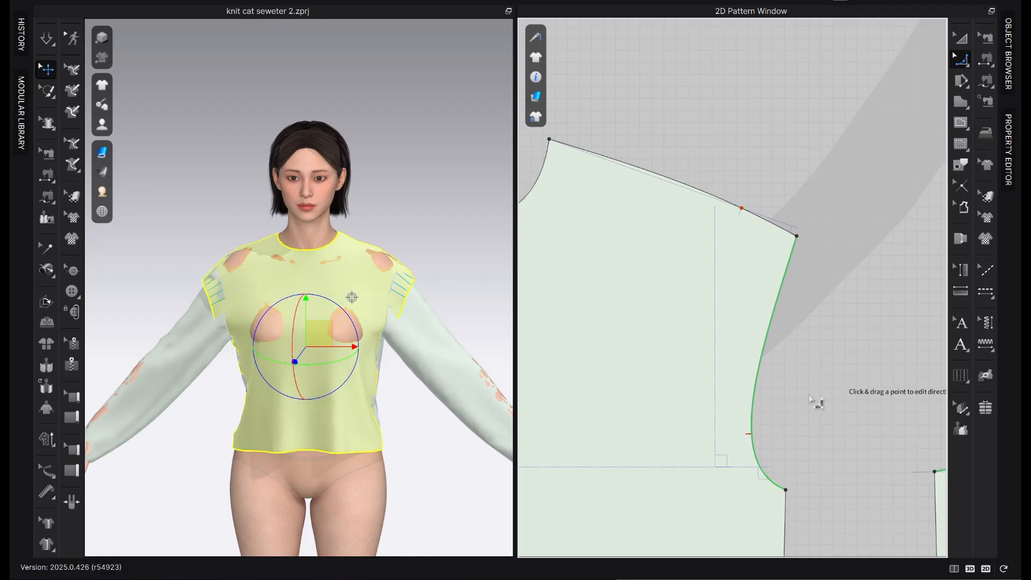
Move the back bodice closer to the front bodice so the two armholes sit near each other
scroll(757, 440, "down", 5)
scroll(881, 416, "up", 2)
middle_click_drag(880, 417, 837, 257)
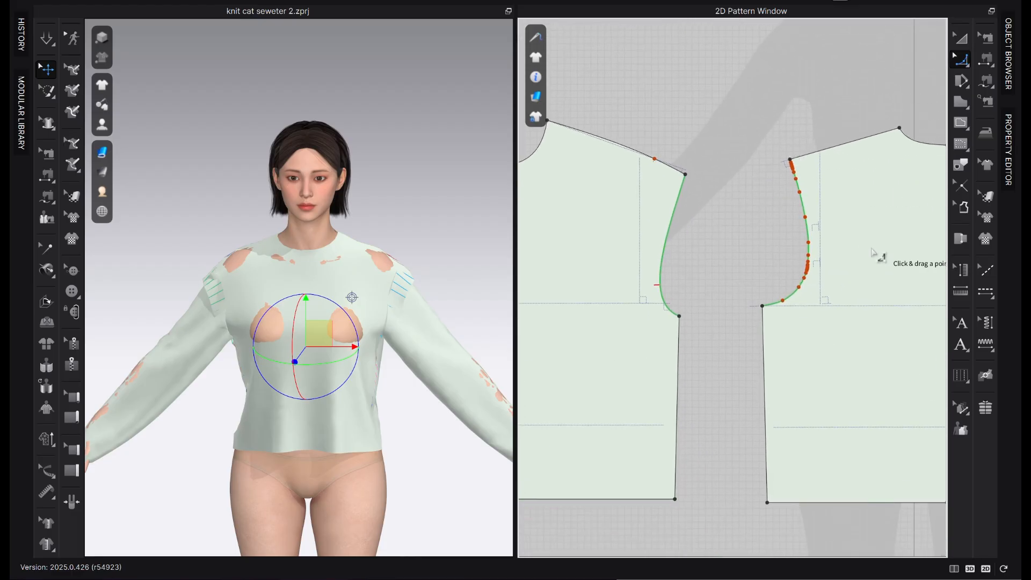
key("a")
left_click_drag(815, 376, 784, 384)
scroll(787, 122, "up", 3)
Draw an internal line on the back bodice from the shoulder tip 0.25 in upward, continuing to the neck end of the shoulder
key("z")
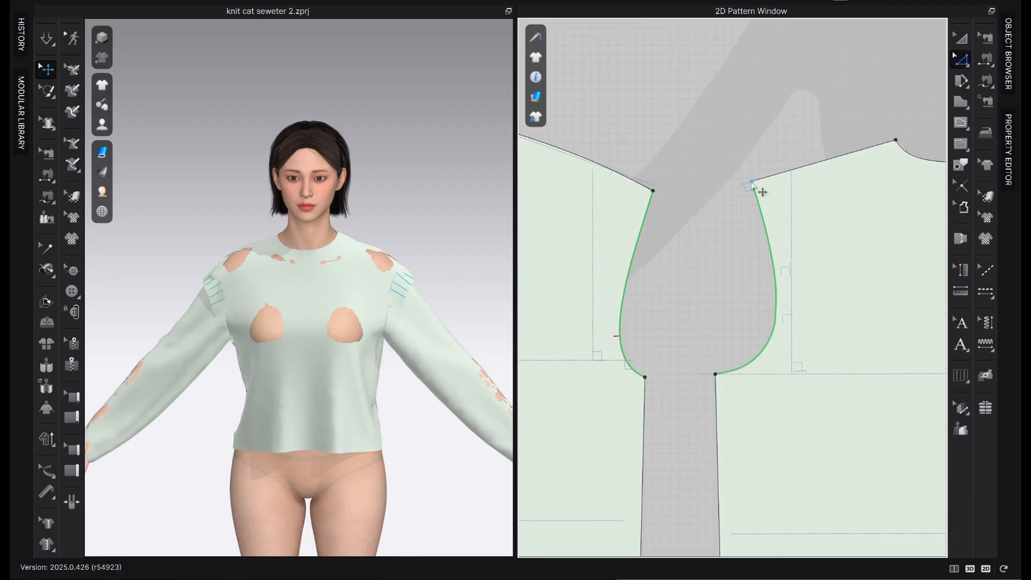
key("h")
right_click(746, 171)
type("0.25")
key("Return")
middle_click_drag(858, 135, 870, 133)
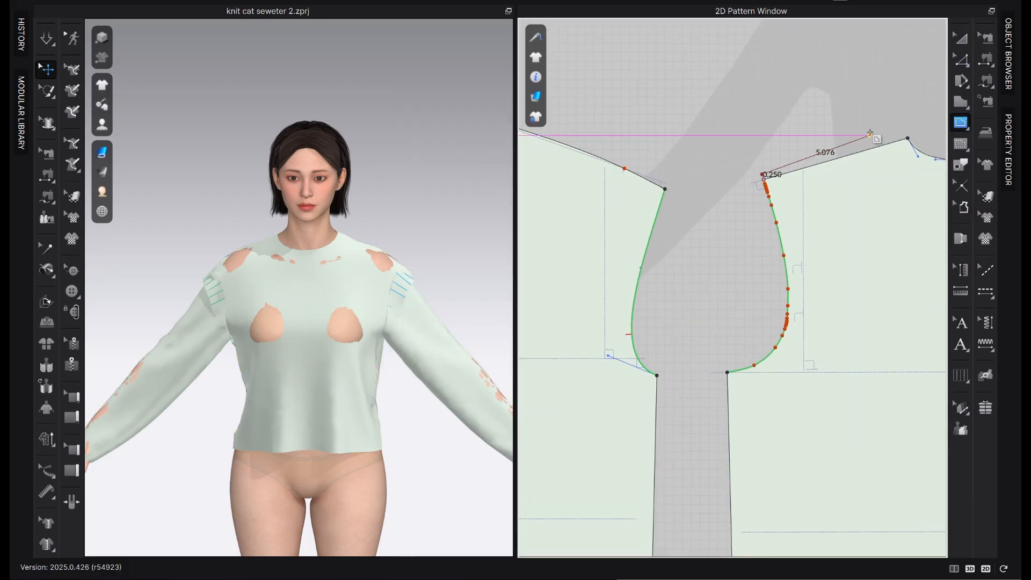
double_click(907, 138)
Divide the internal point above the back shoulder tip and extend the raised shoulder line's outer end by 2 in
scroll(752, 177, "up", 3)
key("z")
left_click(770, 176)
right_click(777, 170)
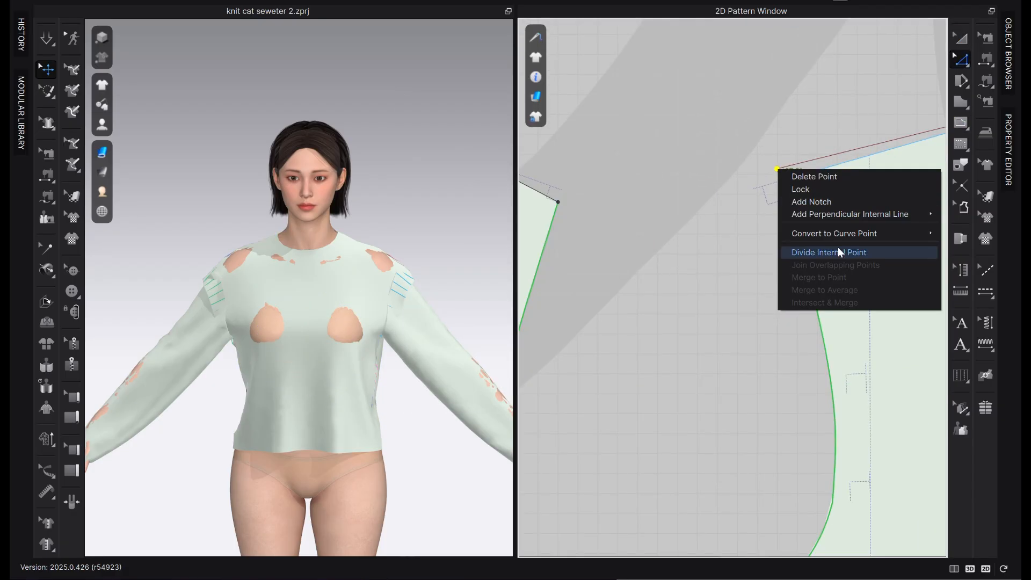
left_click(840, 251)
left_click_drag(778, 169, 670, 197)
right_click(669, 196)
type("2.173")
left_click(495, 357)
Add a perpendicular internal line 0.25 in long at the extended back shoulder line's outer end
scroll(671, 266, "down", 3)
middle_click_drag(671, 267, 745, 162)
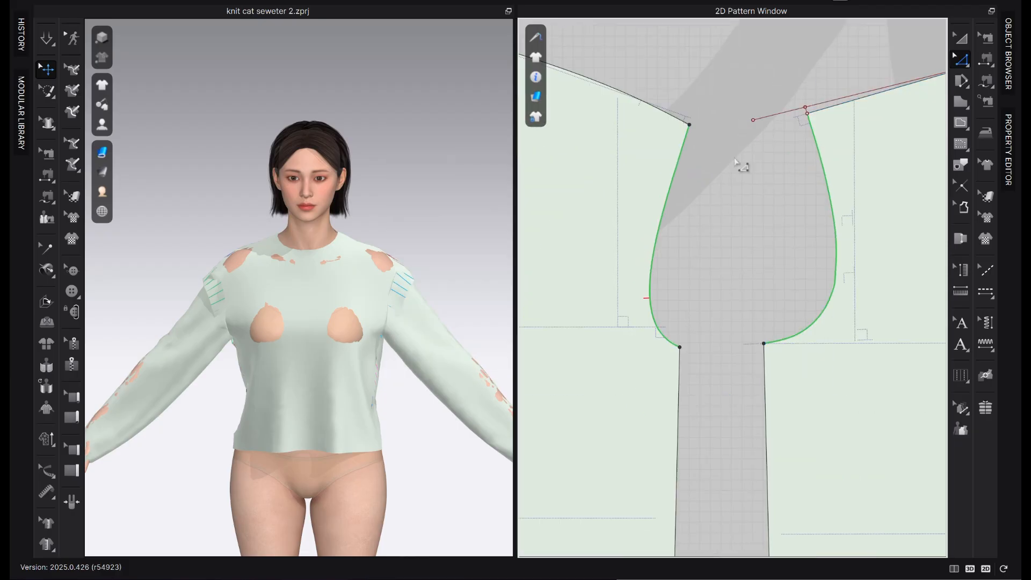
right_click(753, 120)
mouse_move(828, 169)
left_click(925, 190)
double_click(549, 223)
type(".25")
left_click(488, 327)
Convert the extended back shoulder line and the short segment at the original shoulder tip to baselines
scroll(802, 108, "up", 3)
middle_click_drag(803, 107, 734, 170)
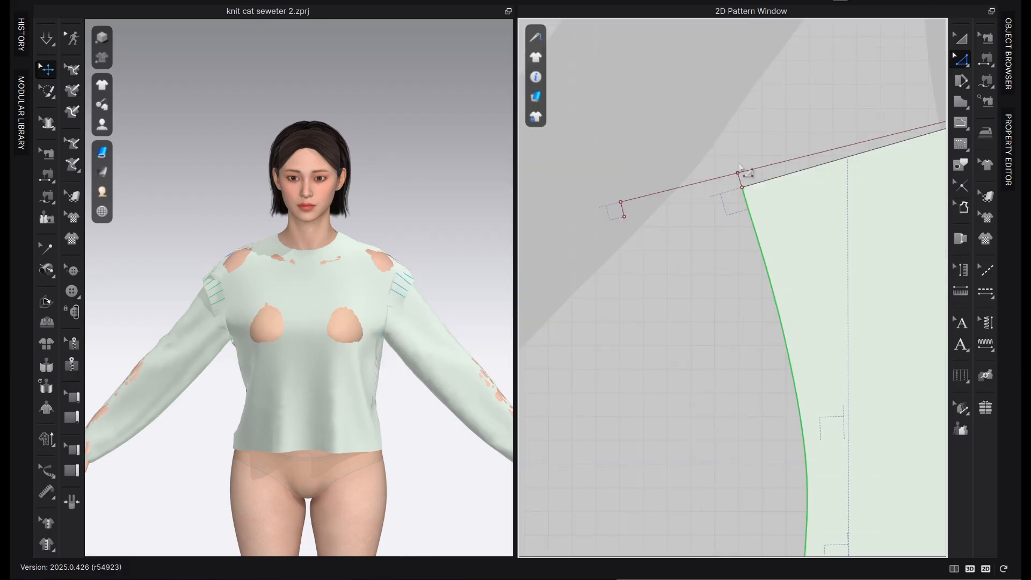
right_click(734, 170)
right_click(720, 180)
left_click(803, 342)
scroll(848, 124, "down", 3)
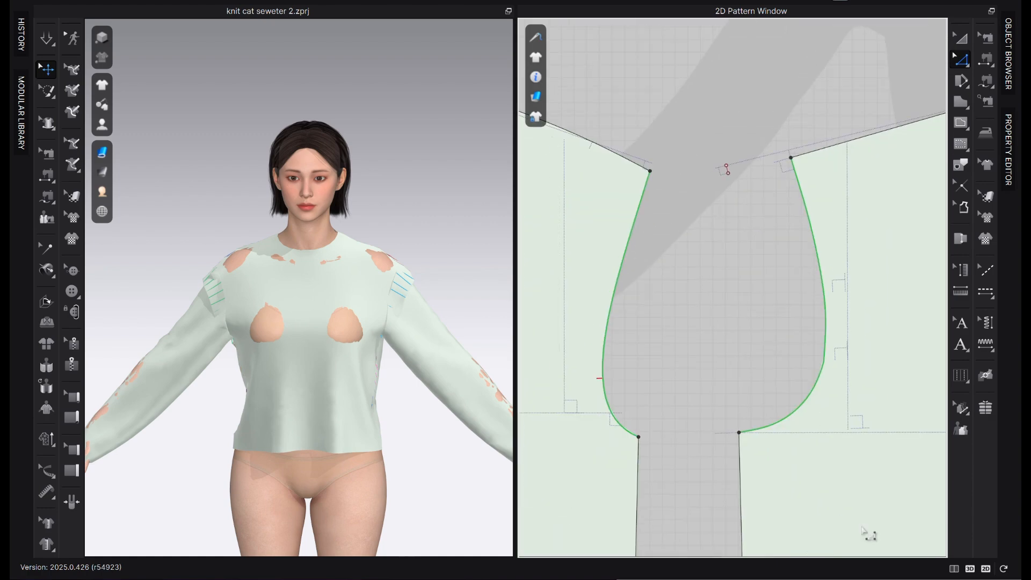
Move the back bodice's underarm point -0.5 in on the X-axis and -0.75 in on the Y-axis
left_click_drag(739, 432, 715, 436)
right_click(714, 436)
double_click(573, 250)
type("-.5")
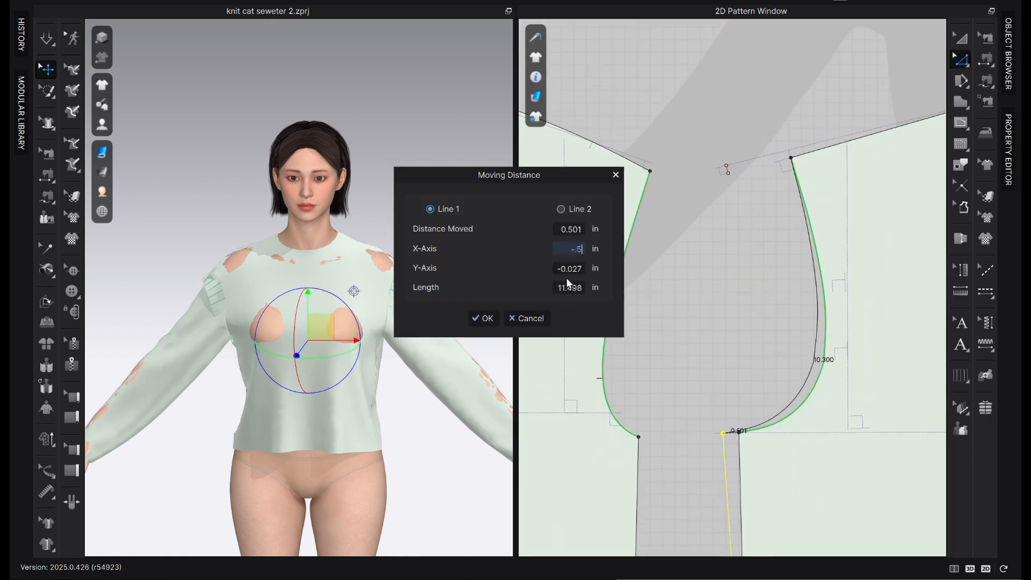
double_click(571, 270)
type("-.75")
left_click(485, 318)
Move the back bodice's side hem corner -0.25 in on the X-axis along the hem
middle_click_drag(801, 314, 815, 145)
scroll(832, 333, "down", 3)
left_click_drag(795, 492, 788, 493)
right_click(788, 494)
double_click(571, 249)
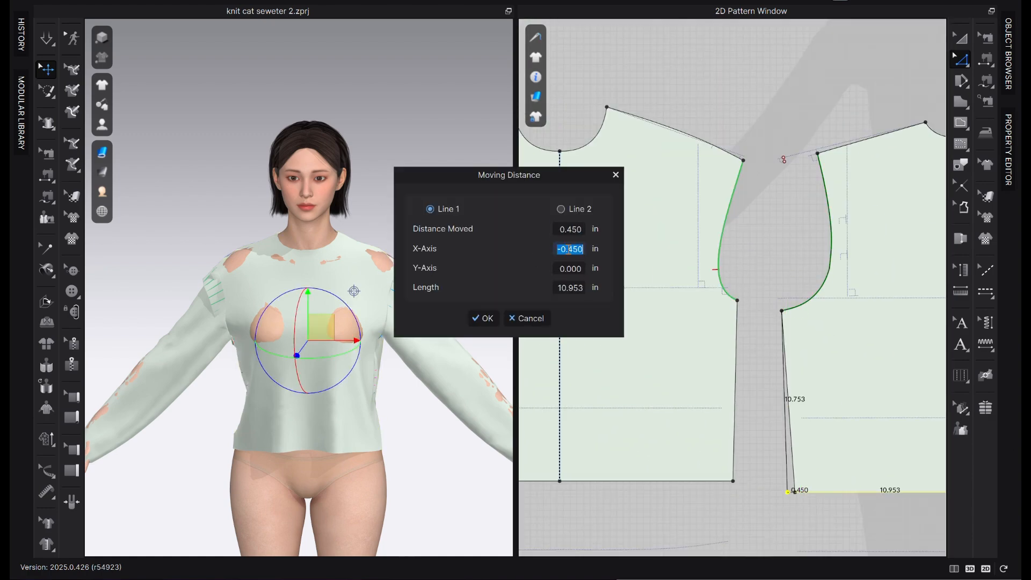
type("-.25")
left_click(483, 318)
Move the back shoulder tip outward to the lower end of the 0.25 in perpendicular line
scroll(824, 136, "up", 4)
left_click_drag(814, 163, 757, 173)
left_click(776, 123)
scroll(779, 447, "down", 3)
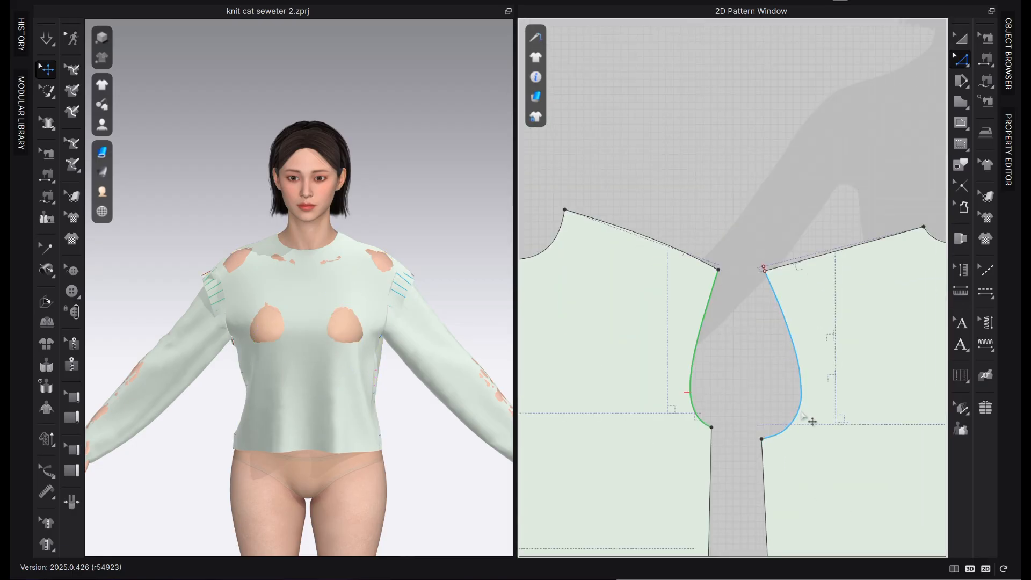
Smooth the back bodice's armhole into one continuous curve from shoulder tip to underarm with Smooth Curve
key("v")
scroll(754, 283, "up", 3)
key("z")
scroll(773, 258, "up", 4)
scroll(752, 255, "down", 3)
middle_click_drag(789, 378, 798, 271)
left_click(969, 66)
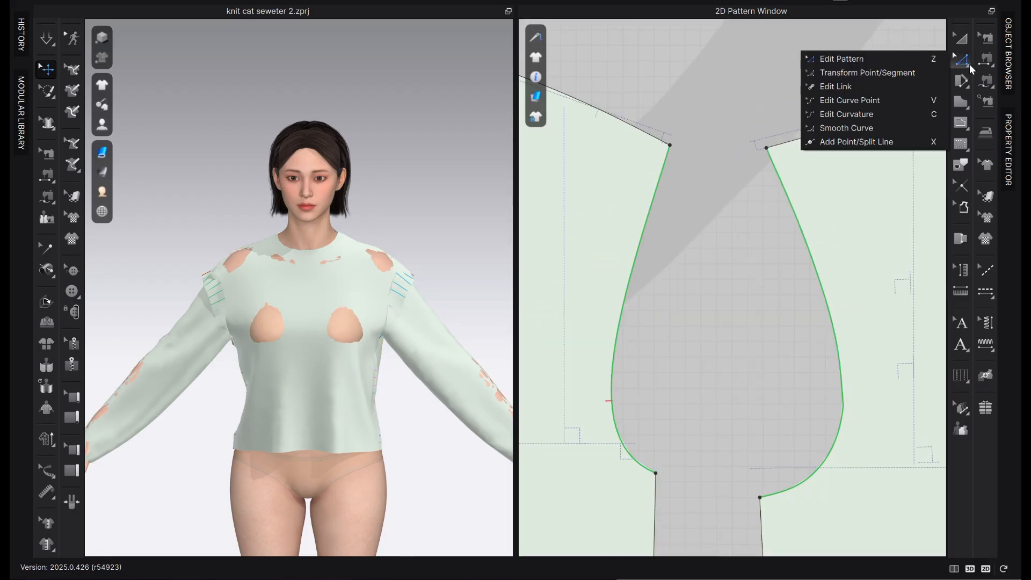
left_click(886, 130)
left_click(837, 437)
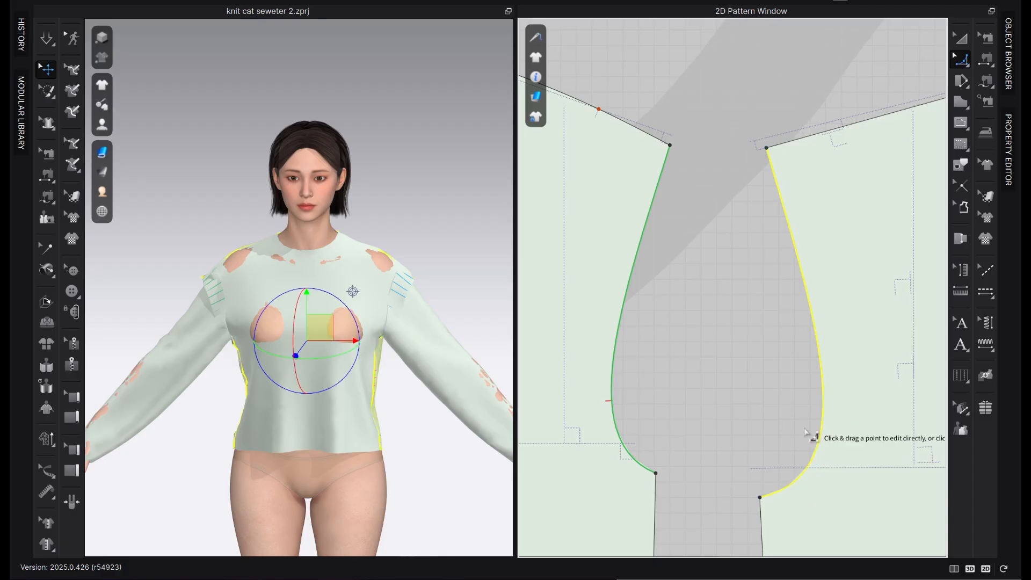
key("a")
scroll(845, 497, "down", 4)
scroll(824, 419, "up", 2)
left_click_drag(881, 379, 865, 371)
scroll(827, 304, "up", 3)
key("z")
left_click(817, 395)
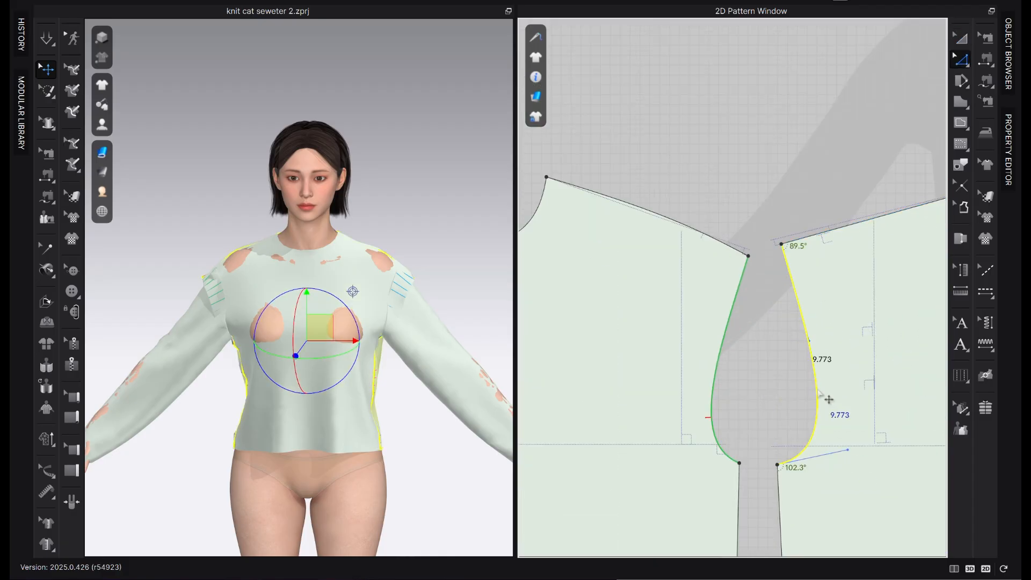
Match up the front and back bodice side seams to the start so they join at the underarm
left_click(832, 456)
scroll(830, 467, "down", 2)
middle_click_drag(827, 473, 811, 328)
left_click(775, 344)
left_click(737, 361)
left_click(776, 353)
left_click(747, 350)
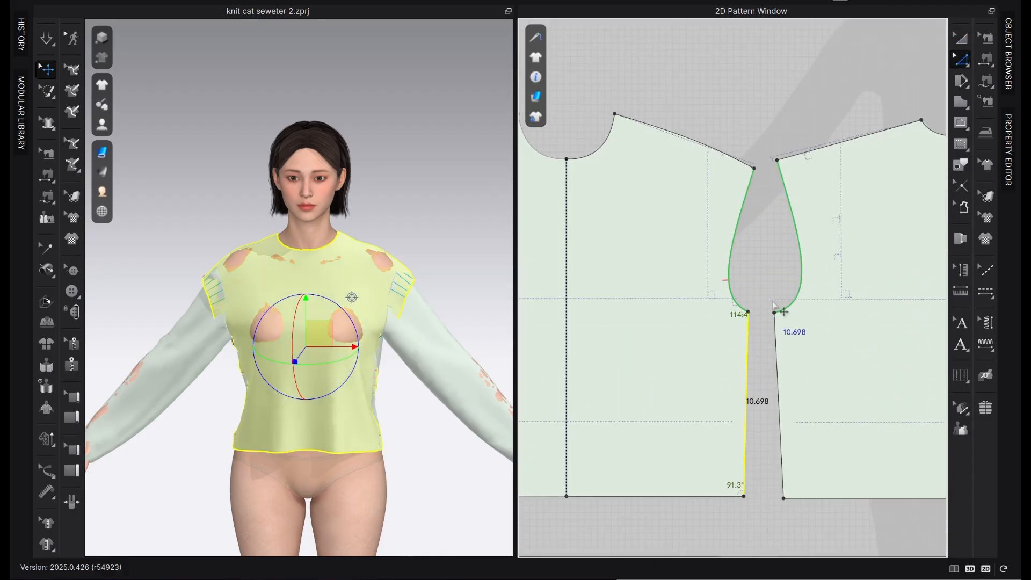
left_click(775, 321)
left_click(748, 337, "shift")
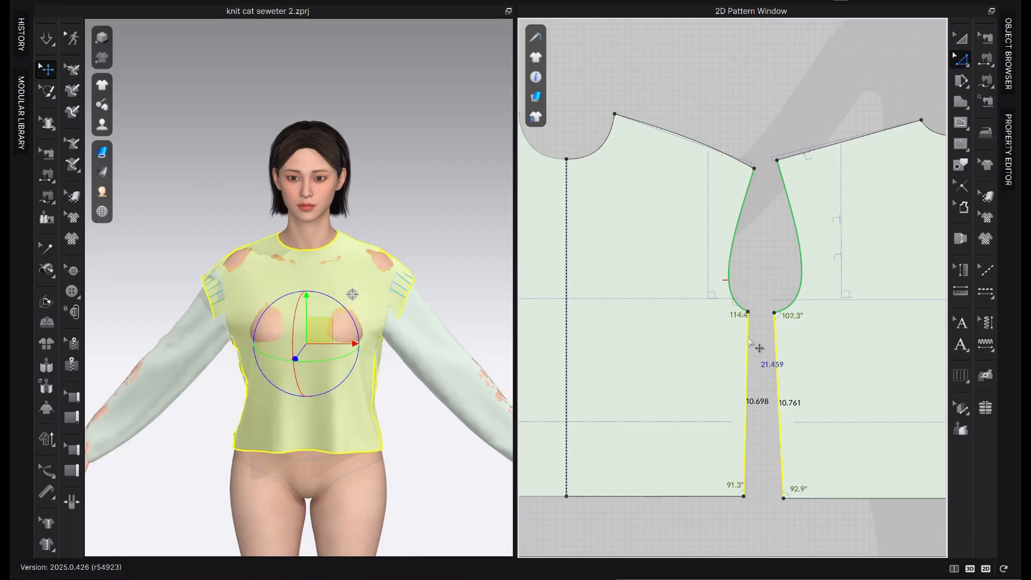
right_click(749, 337)
mouse_move(799, 279)
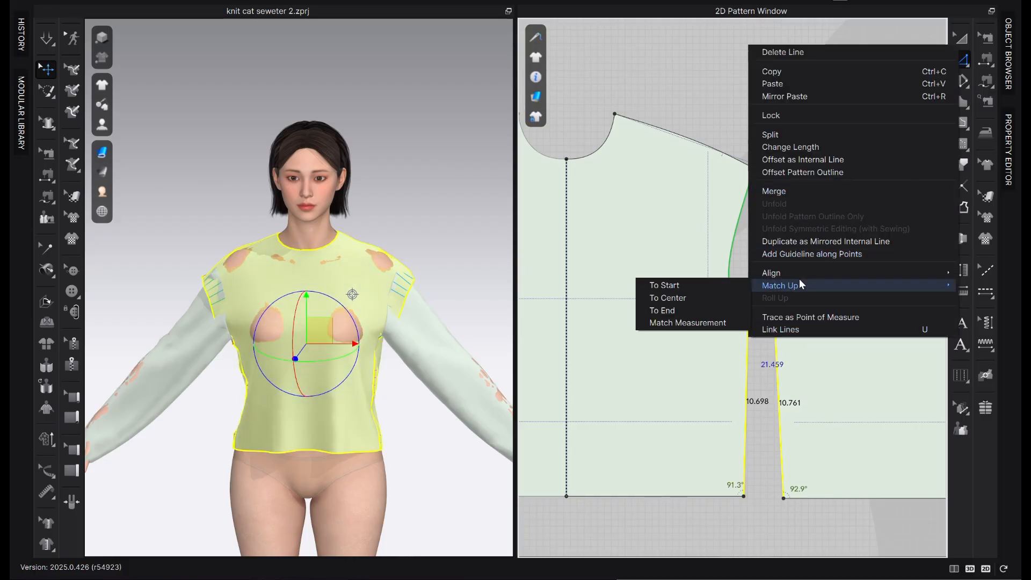
left_click(666, 285)
Move the back bodice's side hem corner up to meet the front bodice's hem corner
scroll(754, 520, "up", 5)
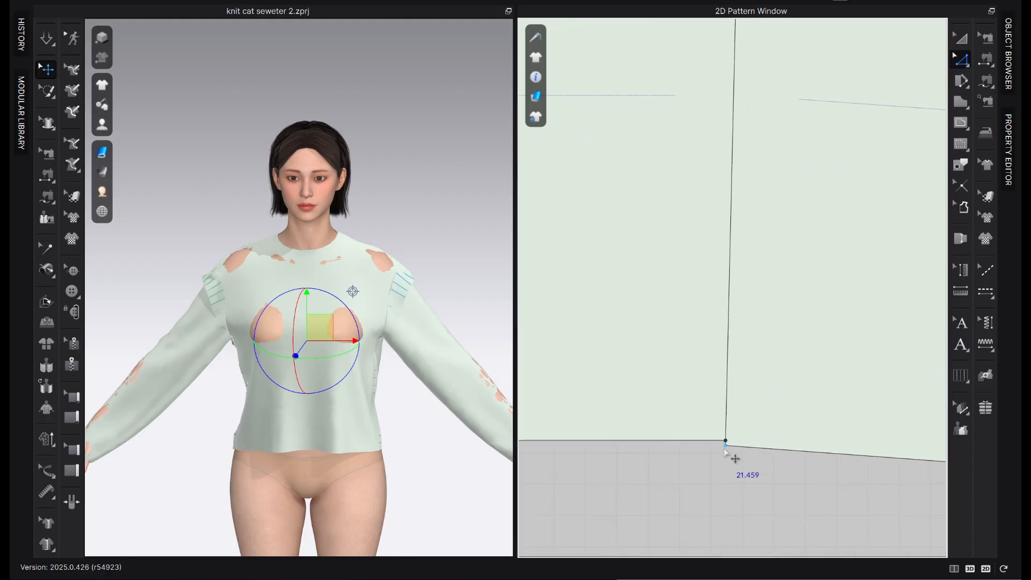
left_click_drag(725, 449, 725, 441)
left_click(660, 507)
scroll(659, 507, "down", 5)
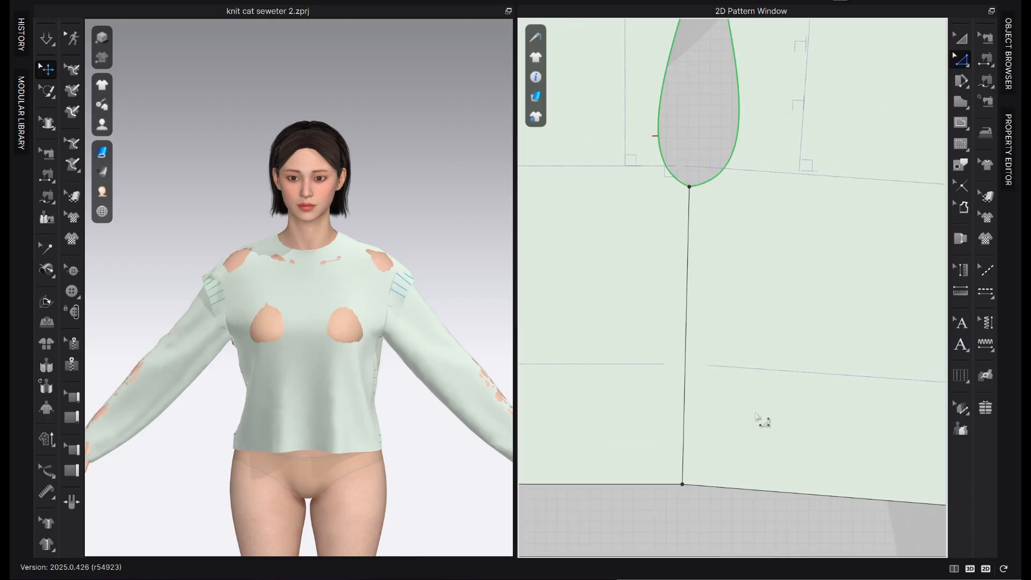
Raise the back bodice's center-back hem point slightly to level the hem with the shortened side seam
scroll(756, 416, "down", 3)
scroll(901, 454, "up", 3)
left_click(906, 499)
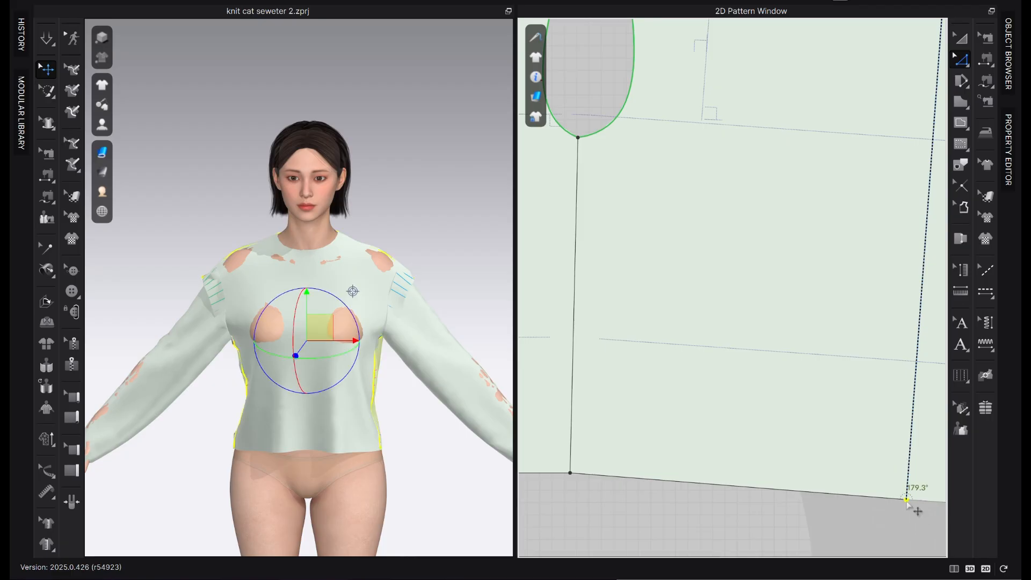
left_click_drag(907, 502, 906, 494)
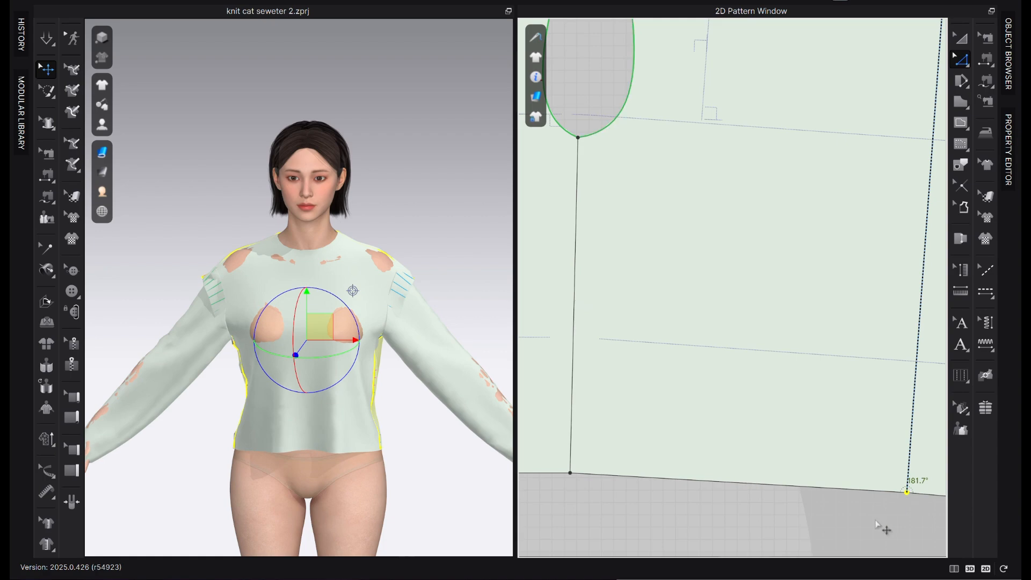
scroll(859, 523, "down", 3)
scroll(714, 309, "up", 4)
Reshape the back armhole's underarm curve so it flows smoothly into the front armhole
left_click(714, 337)
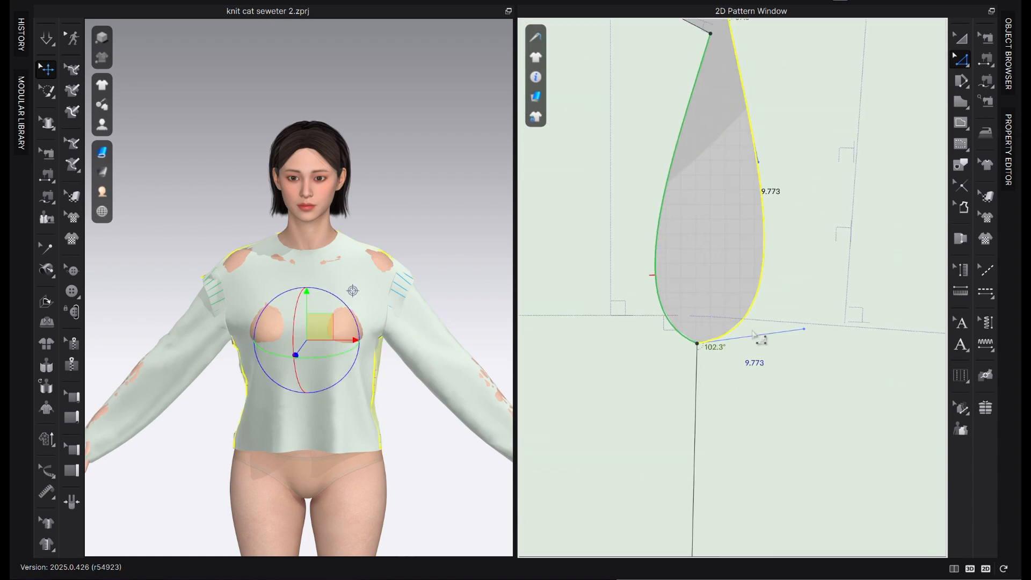
left_click_drag(803, 332, 809, 350)
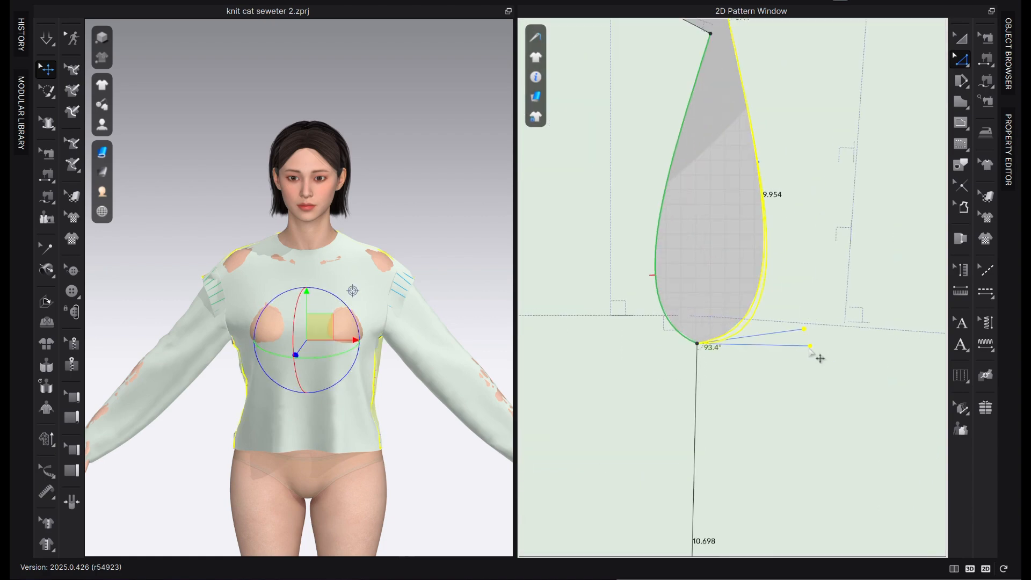
left_click(687, 339)
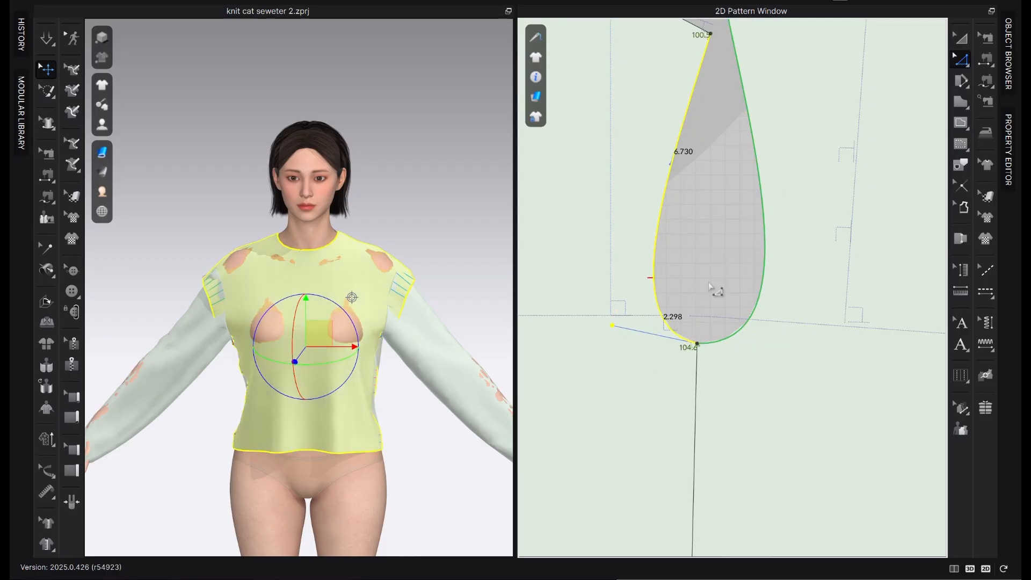
left_click(739, 329)
left_click_drag(809, 347, 783, 346)
key("Escape")
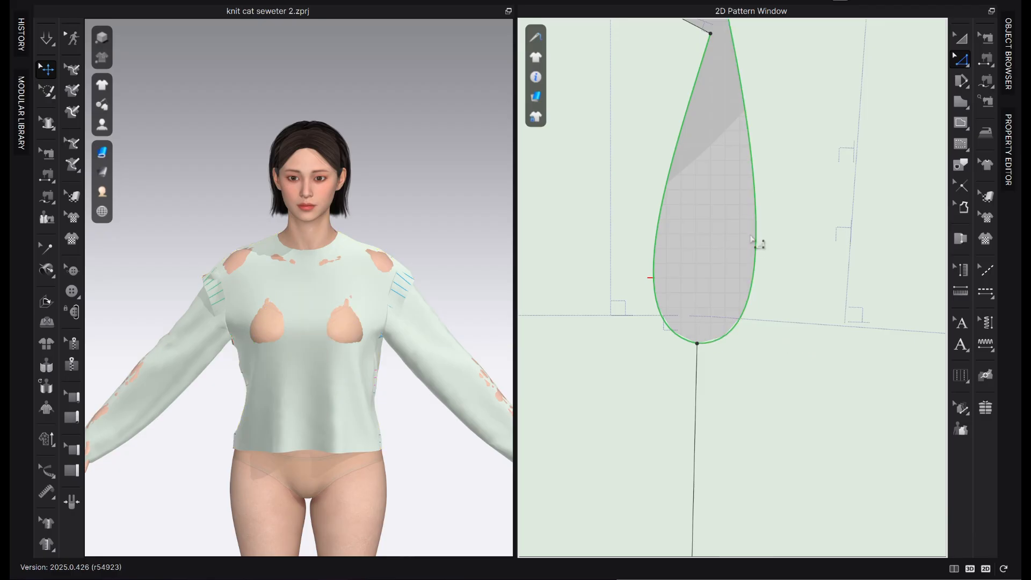
Compare the front and back armhole lengths and adjust the back armhole's upper curve handle
left_click(767, 257)
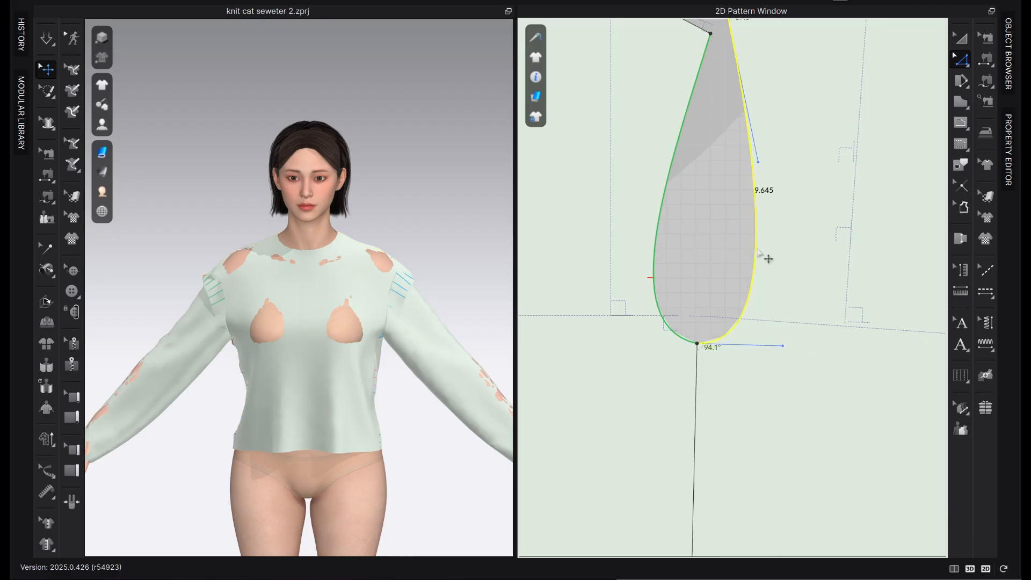
left_click(659, 215)
scroll(738, 269, "down", 5)
scroll(732, 112, "up", 4)
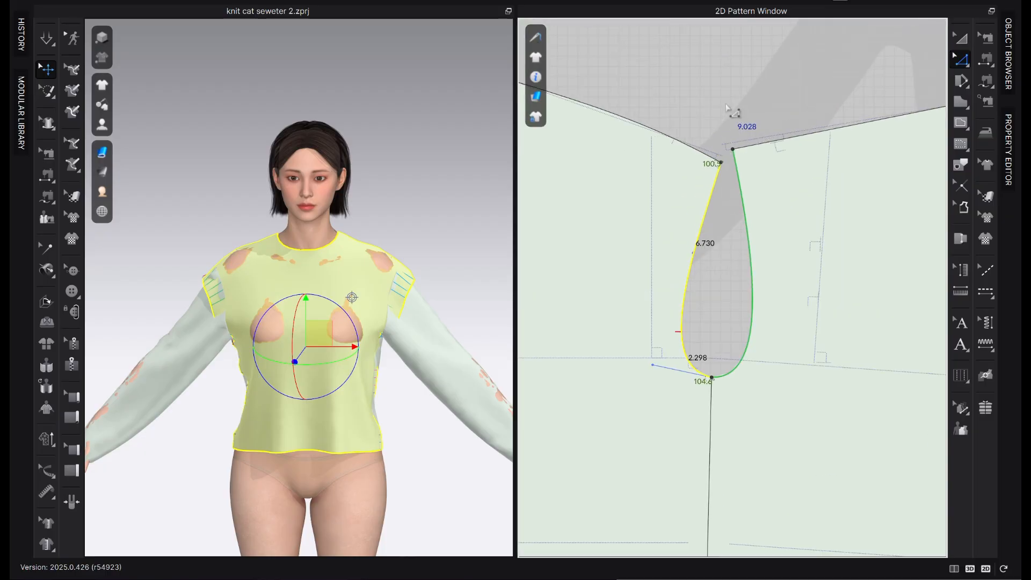
left_click(752, 208)
left_click(746, 209)
scroll(729, 173, "up", 2)
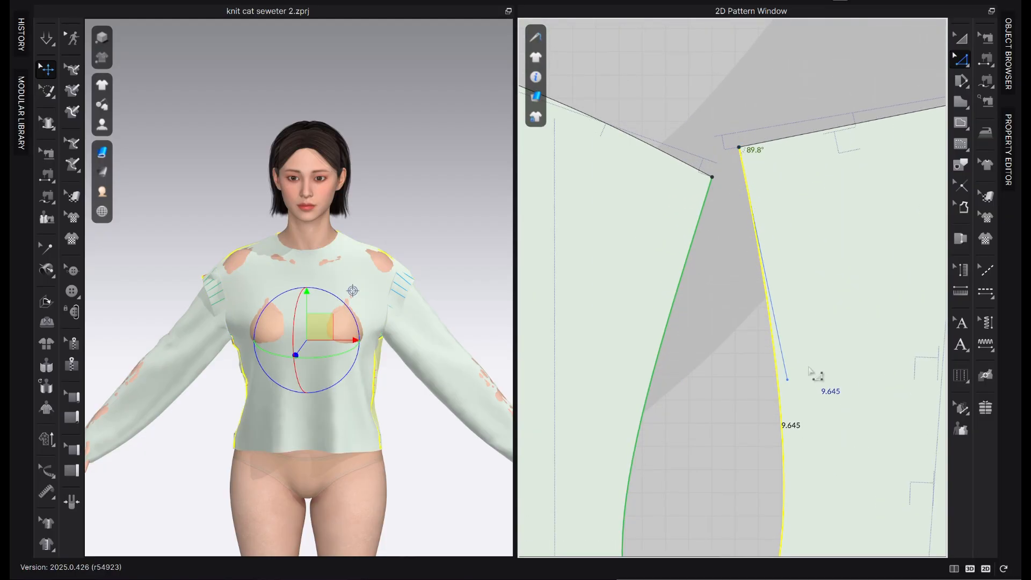
left_click_drag(791, 380, 789, 359)
Hollow the front armhole's upper curve toward the bodice and lower its underarm handle for a rounder transition
left_click(714, 298)
left_click(680, 289)
left_click_drag(649, 383, 627, 338)
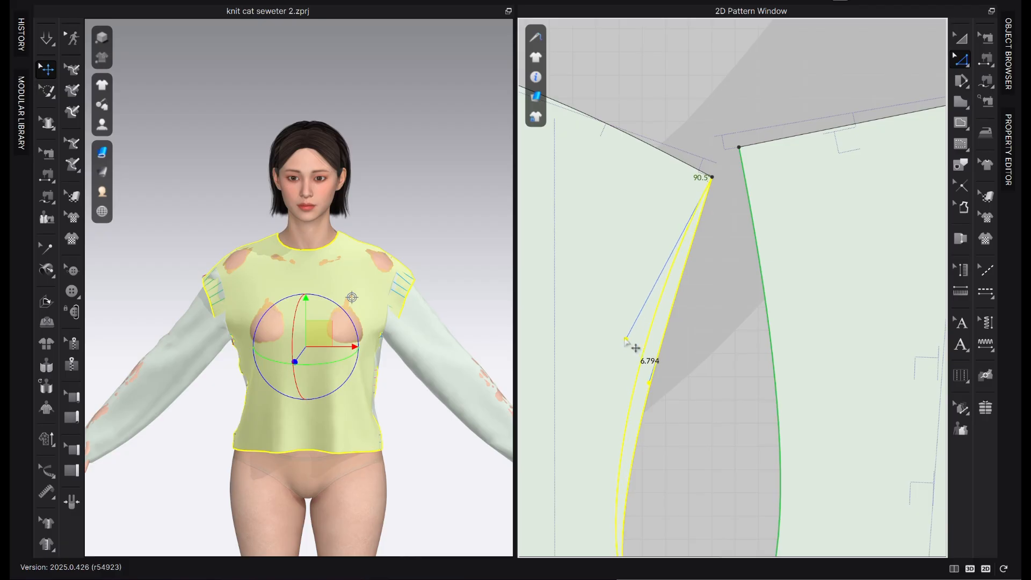
scroll(627, 338, "down", 2)
left_click_drag(590, 495, 591, 512)
left_click_drag(641, 275, 652, 283)
left_click(713, 278)
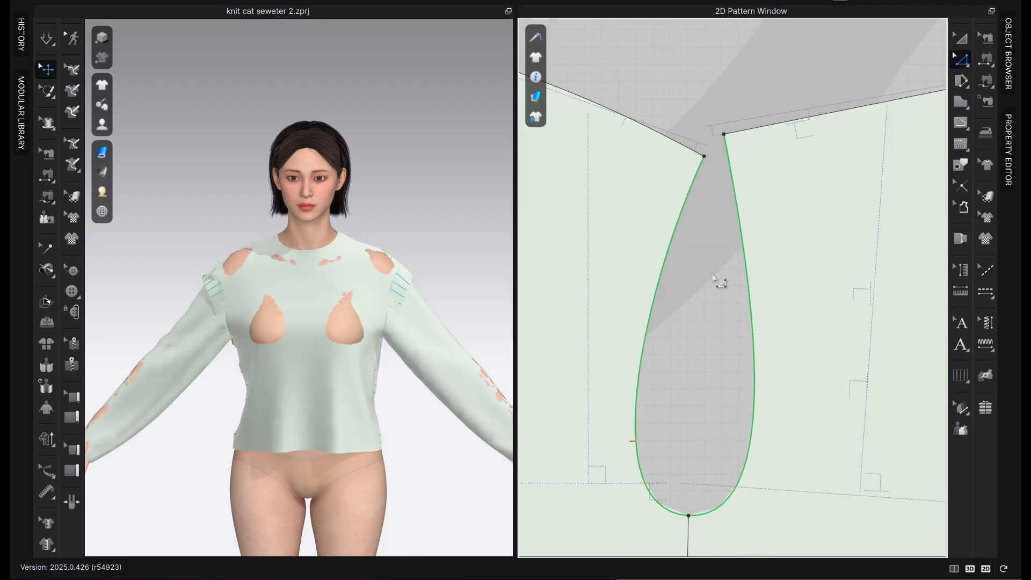
Bend the back shoulder line into a gentle upward curve with Edit Curve Point
left_click(684, 147)
scroll(675, 151, "down", 3)
scroll(747, 175, "up", 3)
left_click(747, 176)
key("v")
left_click_drag(760, 162, 760, 155)
scroll(762, 142, "down", 3)
scroll(785, 209, "up", 1)
middle_click_drag(785, 209, 743, 204)
scroll(690, 249, "down", 2)
Smooth the segmented front shoulder line into one curve from neck point to shoulder tip with Smooth Curve
key("v")
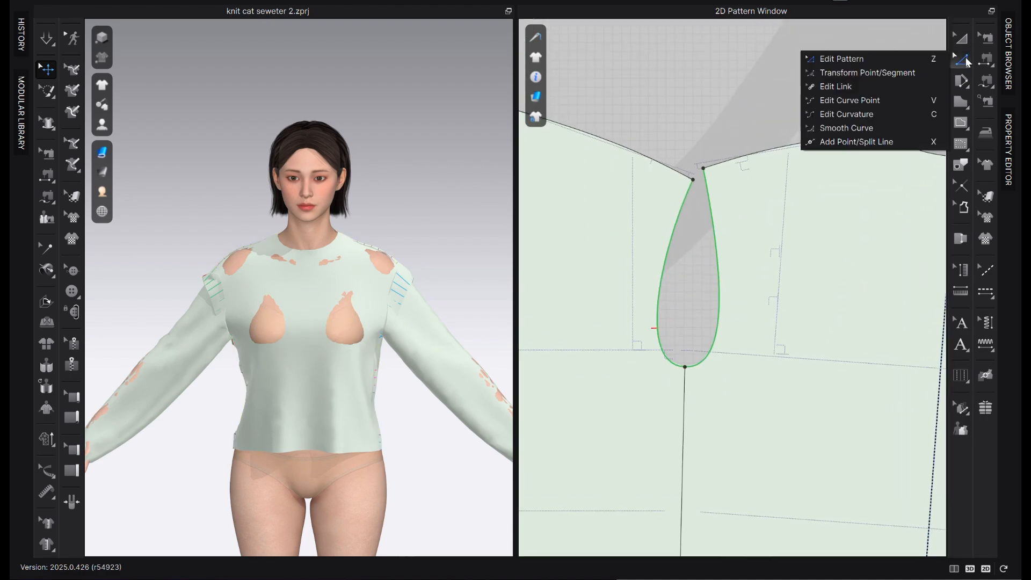
key("z")
left_click(765, 153)
scroll(837, 171, "down", 3)
scroll(671, 156, "up", 4)
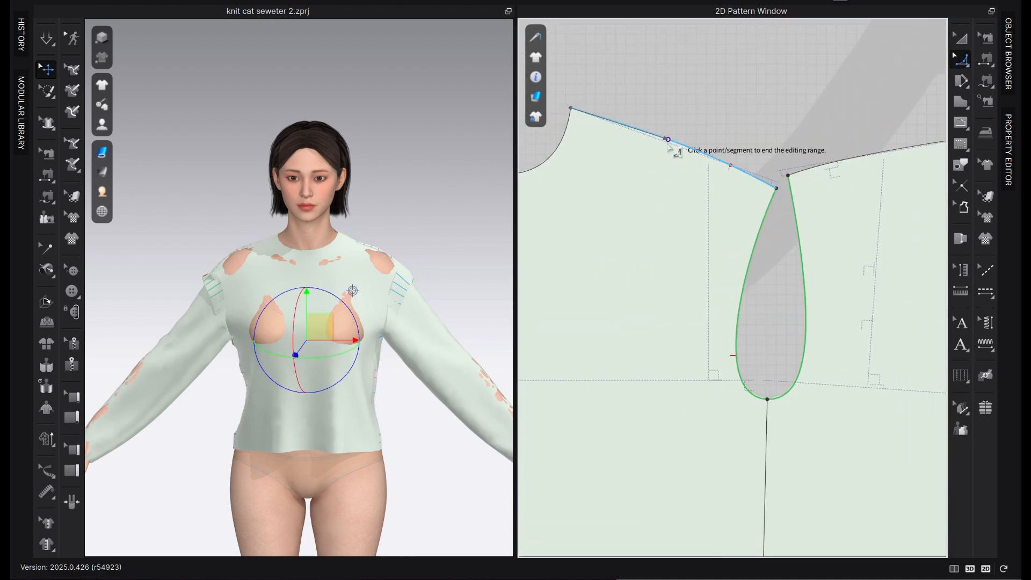
left_click(672, 142)
key("v")
key("z")
left_click(732, 166)
scroll(735, 169, "down", 2)
scroll(799, 178, "up", 3)
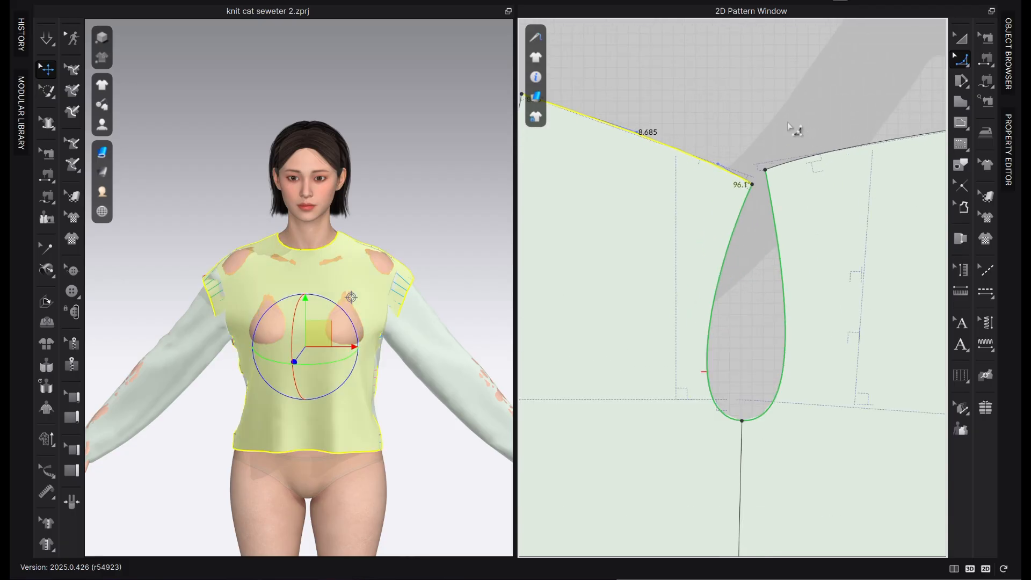
Adjust the upper handles of the front and back armholes so the curves meet the shoulder tips nearly square
scroll(734, 220, "up", 4)
left_click(733, 221)
mouse_move(698, 295)
left_mouse_down()
mouse_move(704, 263)
mouse_move(691, 277)
left_mouse_up()
left_click(803, 238)
left_click_drag(818, 298, 839, 276)
left_click(799, 258)
scroll(797, 256, "down", 1)
left_click(823, 373)
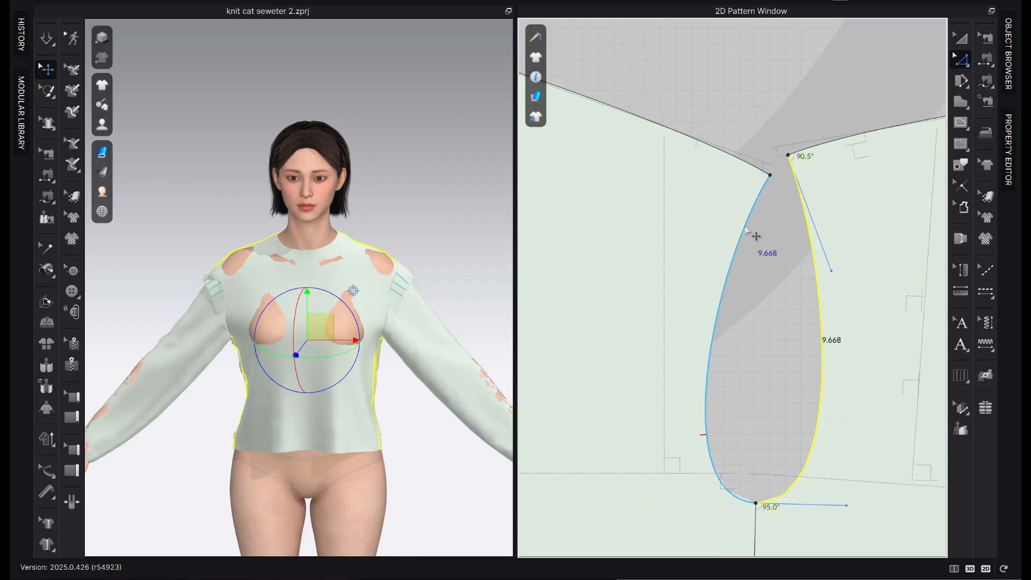
Refine the front armhole's shoulder and underarm curve handles to bring the shoulder-tip angle close to 90°
left_click(745, 227)
scroll(747, 206, "up", 4)
left_click_drag(668, 350, 712, 292)
left_click(754, 371)
scroll(753, 370, "down", 5)
left_click(743, 367)
scroll(778, 357, "up", 3)
middle_click_drag(778, 357, 783, 249)
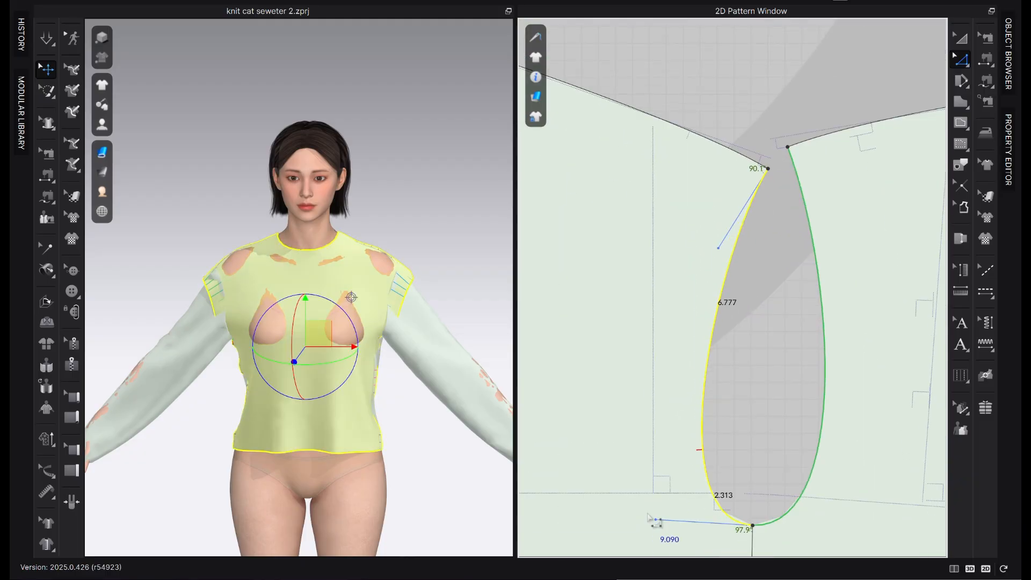
left_click_drag(650, 520, 655, 523)
left_click(804, 491)
left_click(900, 480)
scroll(896, 384, "down", 4)
Freeze both sleeves in the 3D view and move them up above the avatar
left_click(165, 375)
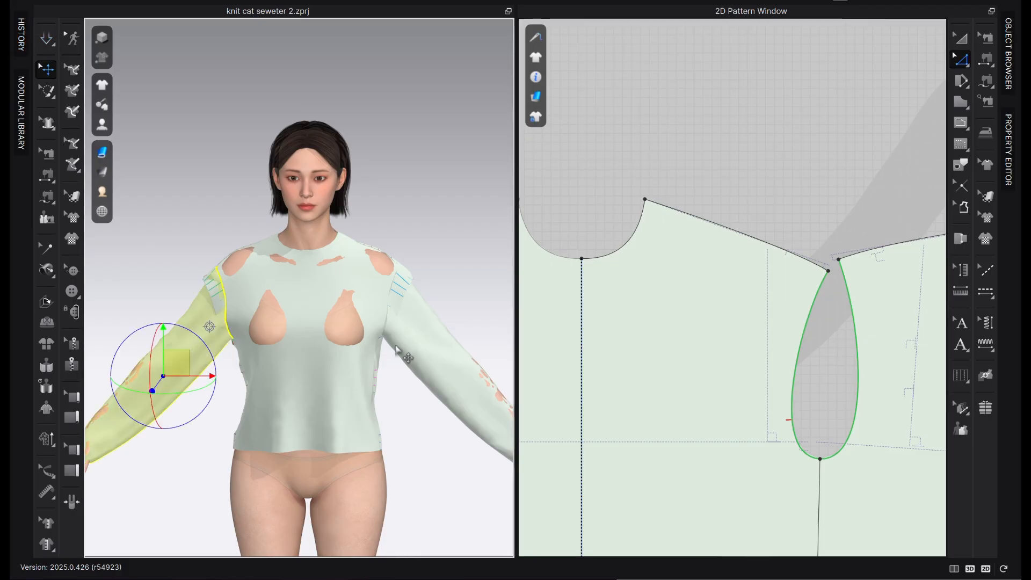
left_click(425, 362, "shift")
right_click(182, 346)
left_click(270, 67)
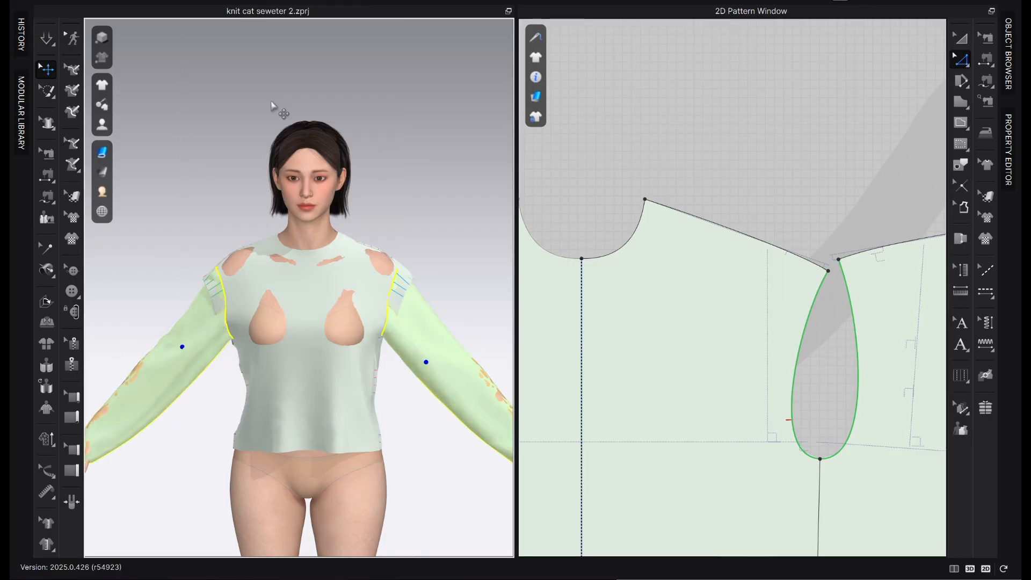
left_click_drag(417, 343, 405, 63)
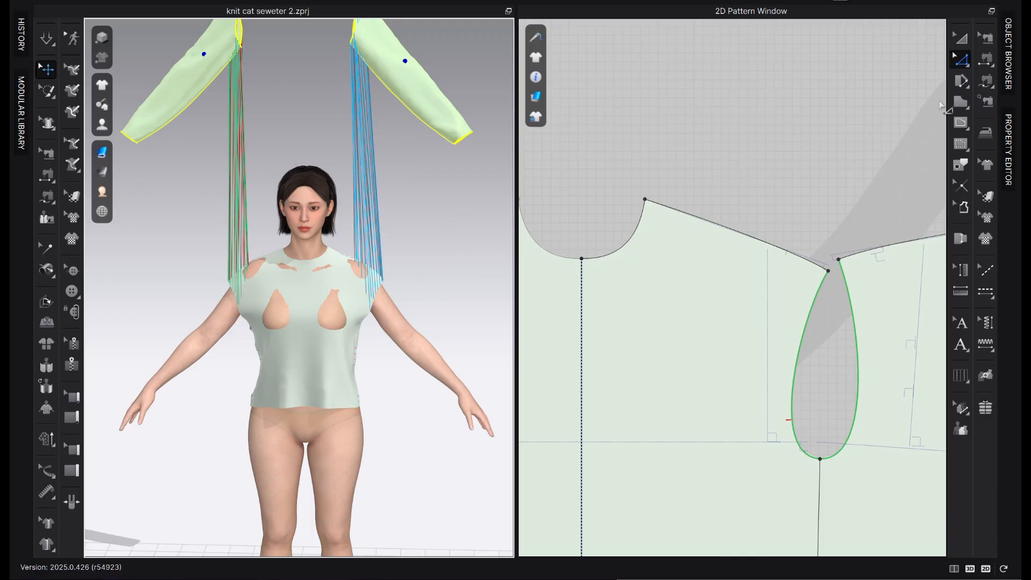
Detach the sleeves' armhole sewing and simulate the front and back bodices on the avatar
left_click(985, 37)
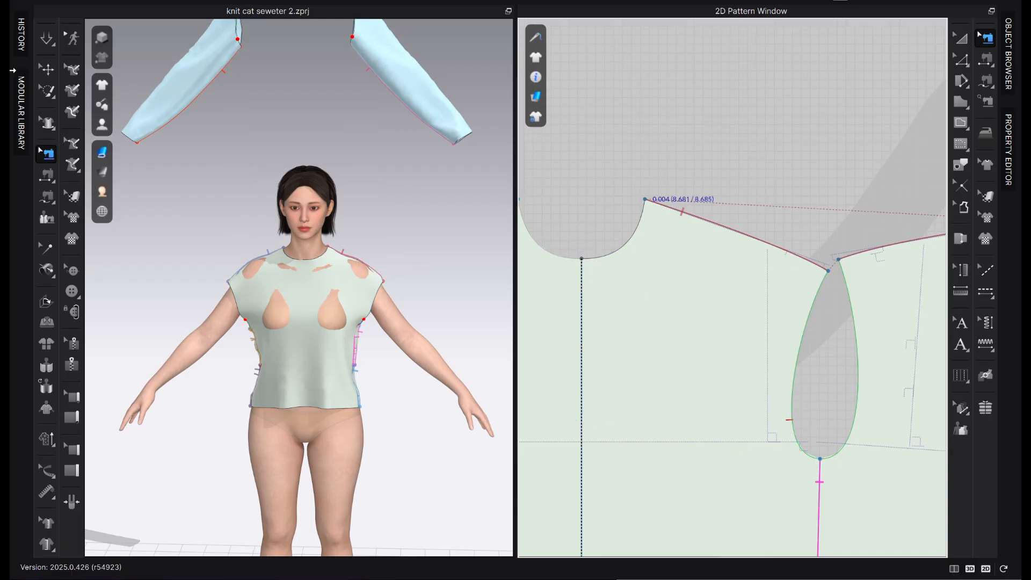
left_click(47, 38)
left_click_drag(375, 293, 430, 264)
right_click_drag(456, 260, 400, 265)
left_click(399, 266)
key("2")
left_click(985, 38)
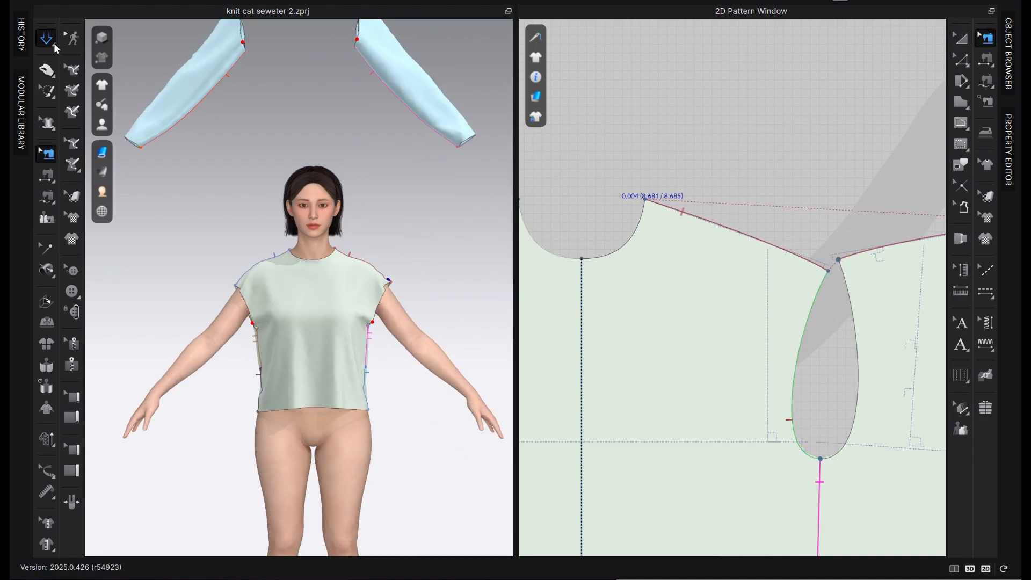
key("space")
Rotate the back bodice pattern upright by resetting it along the grain direction
key("q")
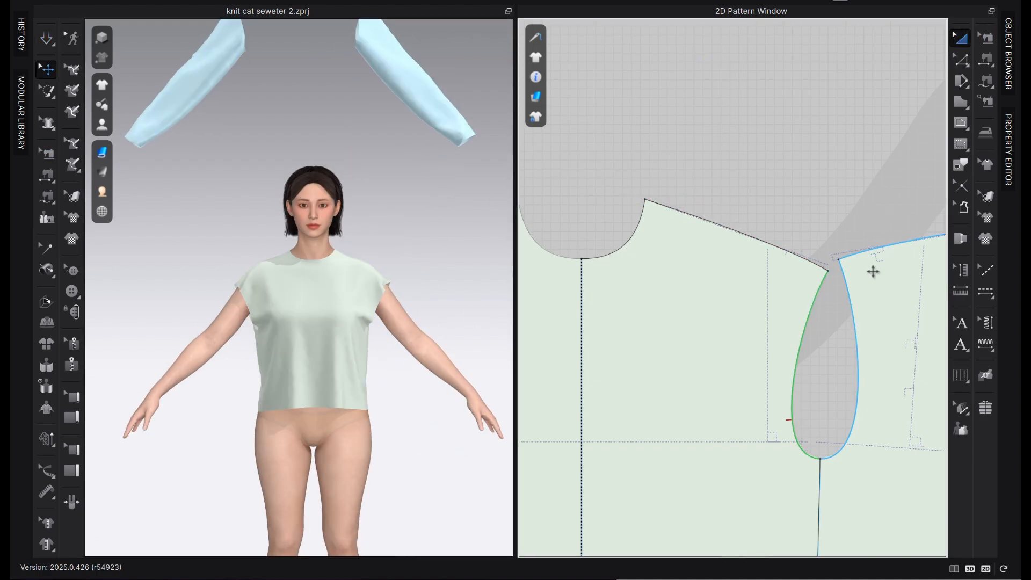
scroll(873, 271, "down", 5)
left_click(860, 403)
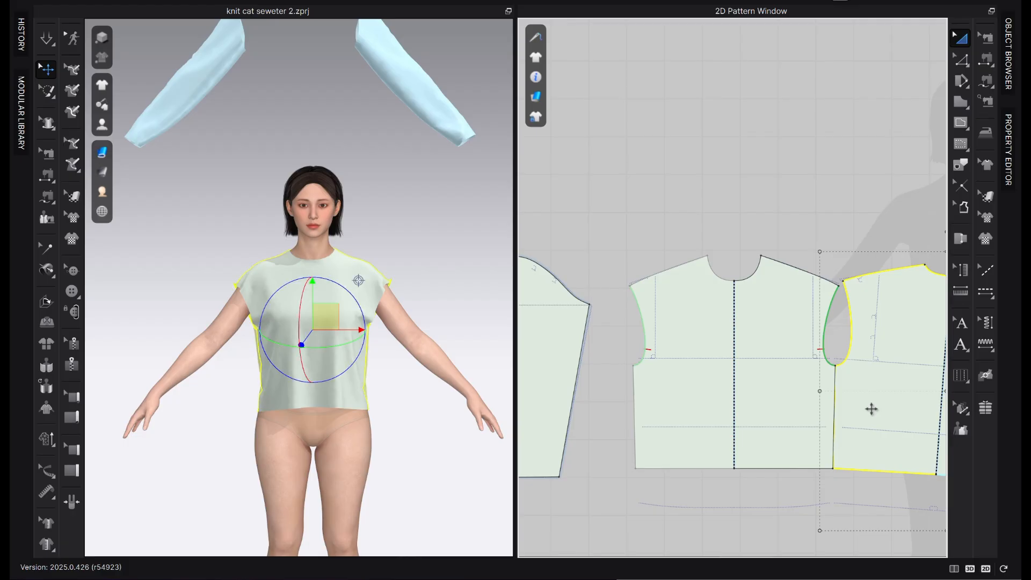
right_click(869, 408)
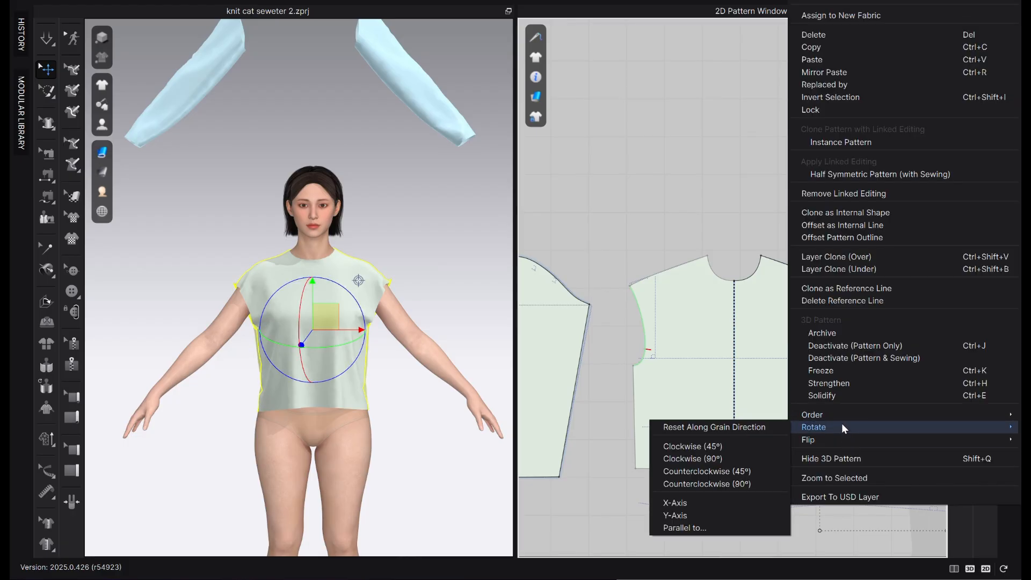
mouse_move(823, 428)
left_click(755, 428)
scroll(774, 419, "down", 3)
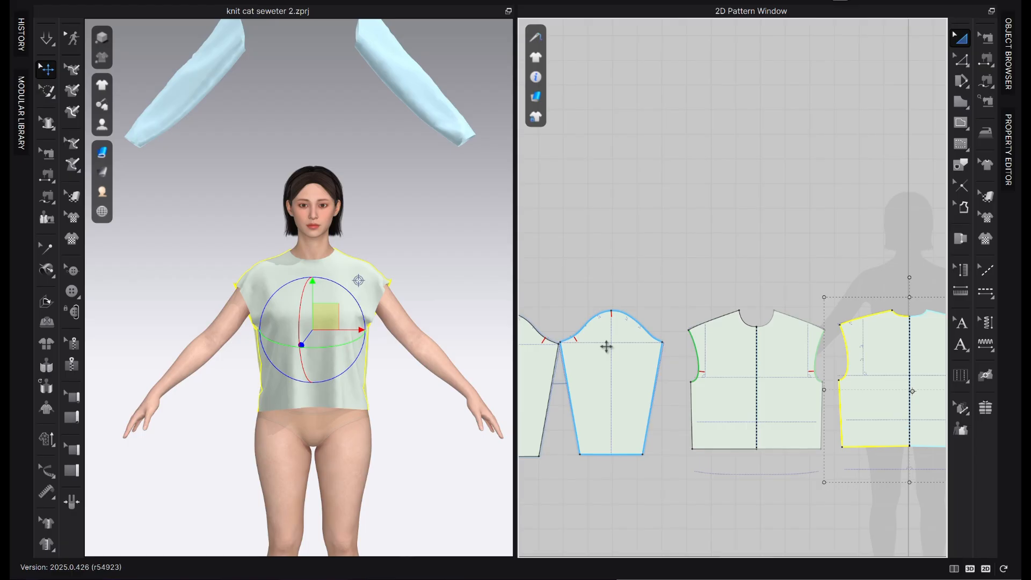
Measure the combined length of the front and back armhole curves on the bodice patterns
left_click(832, 350)
key("z")
scroll(841, 366, "up", 3)
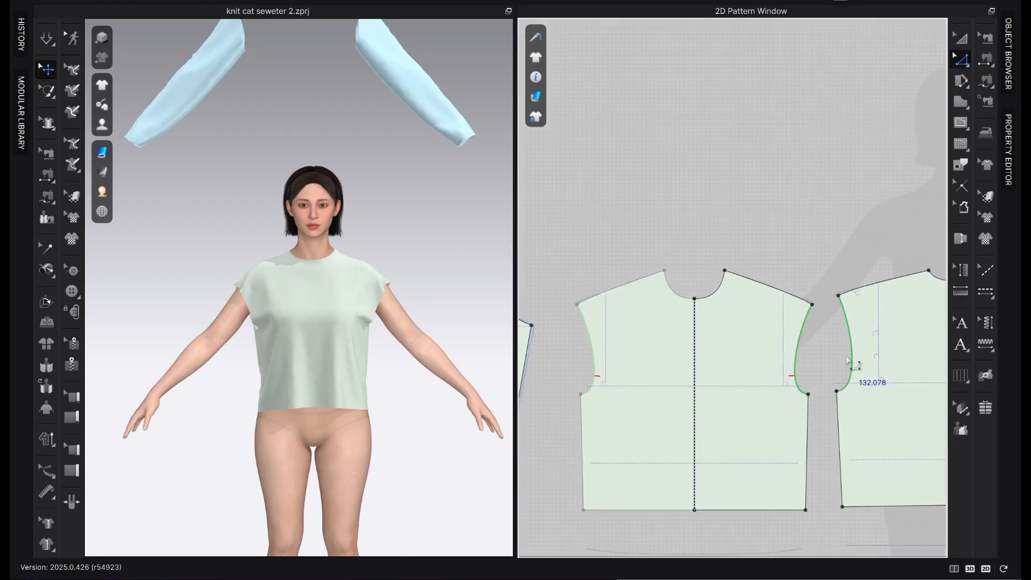
left_click(862, 361)
left_click(796, 362, "shift")
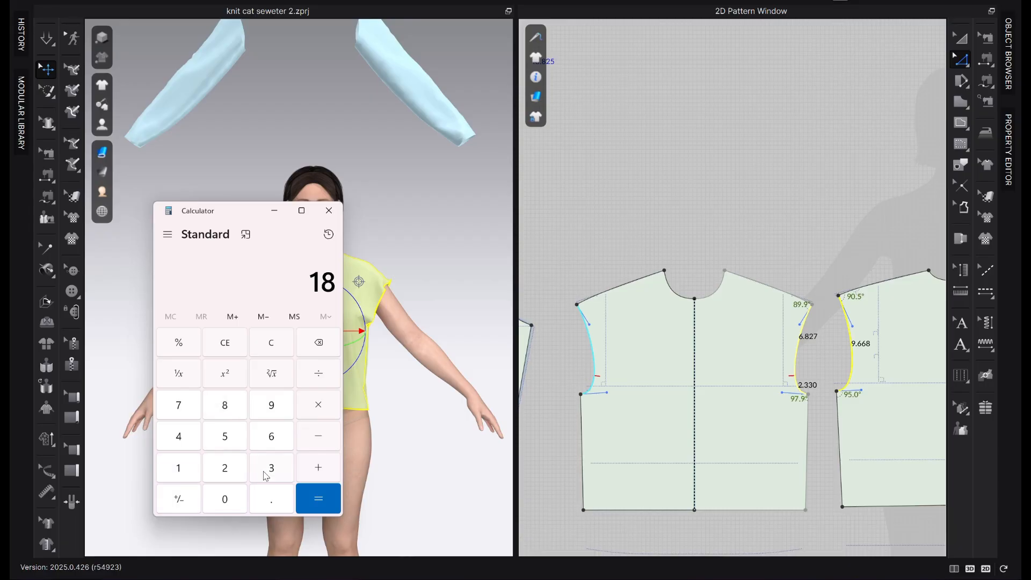
Calculate the sleeve cap height in Calculator as 18.82 × 23 ÷ 100
left_click(271, 502)
left_click(224, 417)
left_click(234, 465)
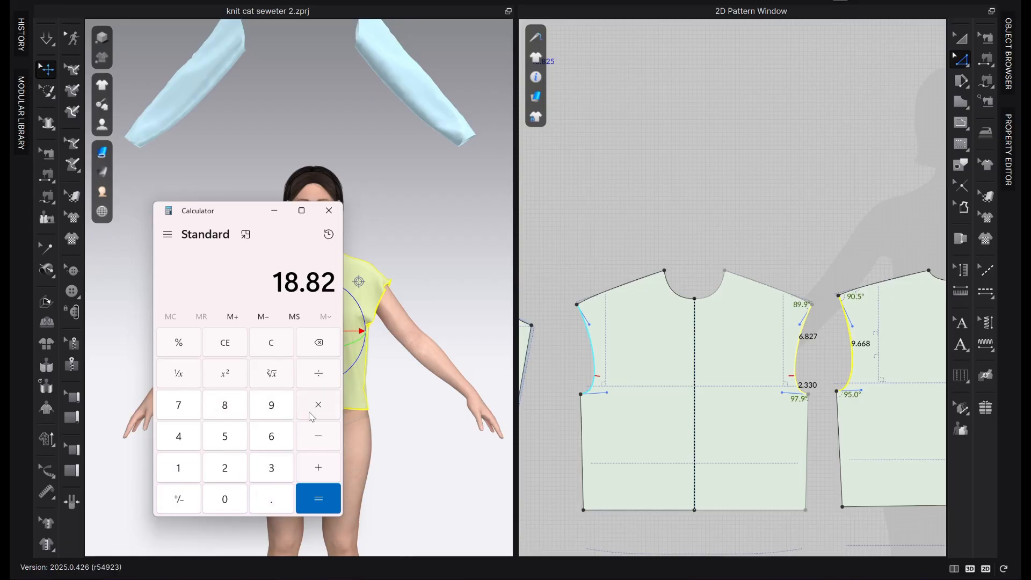
left_click(231, 471)
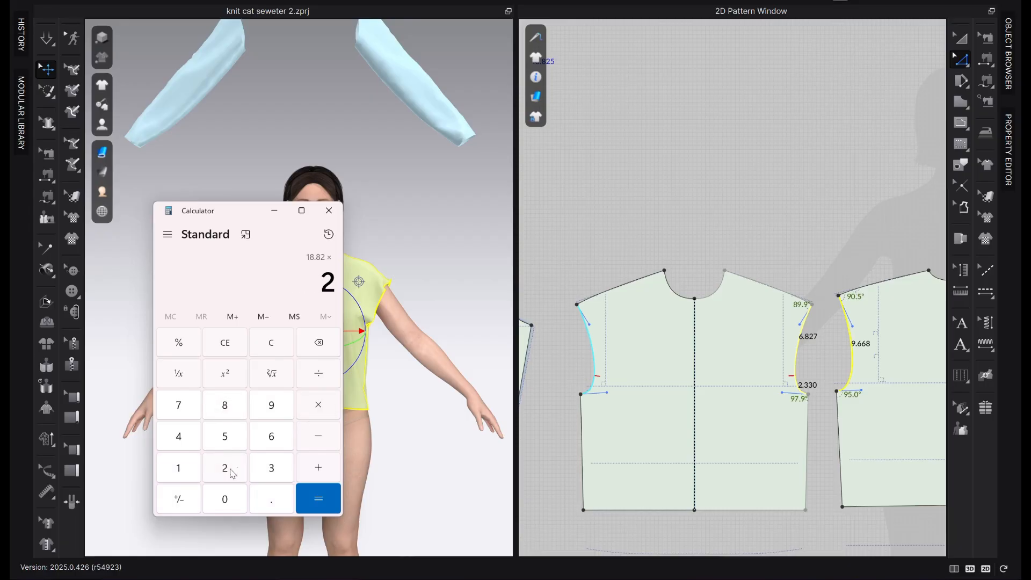
left_click(280, 477)
left_click(327, 497)
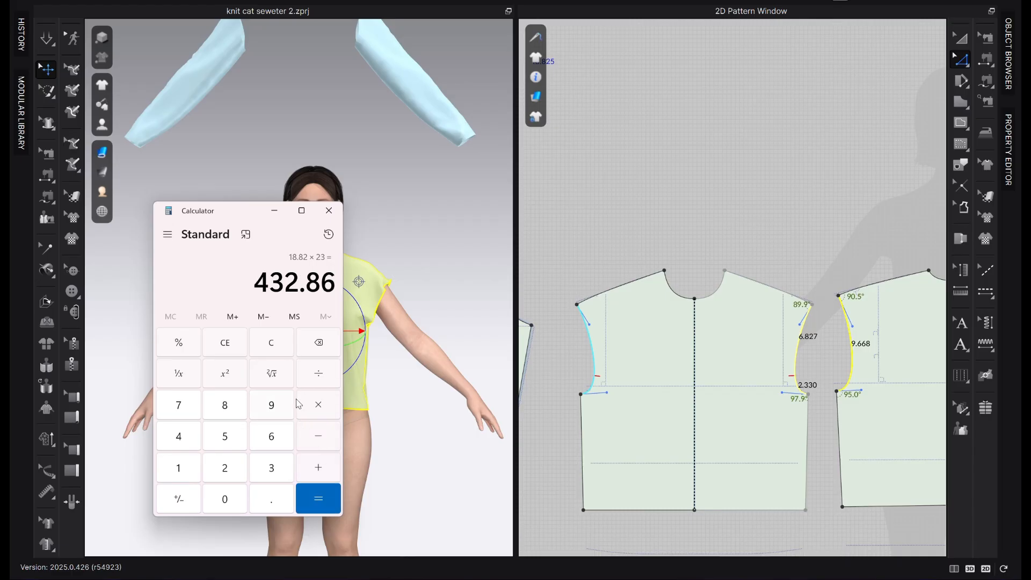
left_click(181, 480)
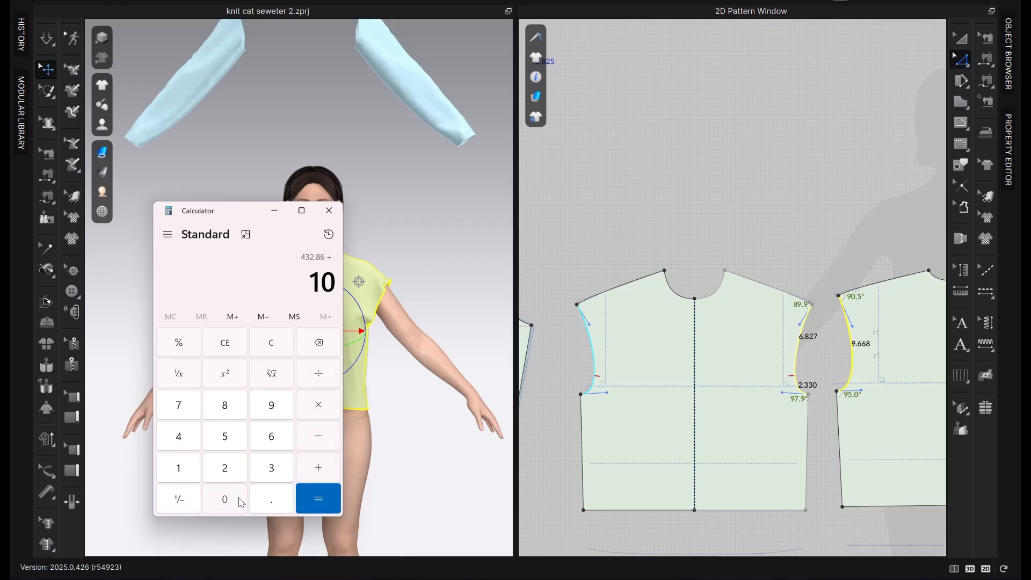
left_click(241, 500)
left_click(318, 498)
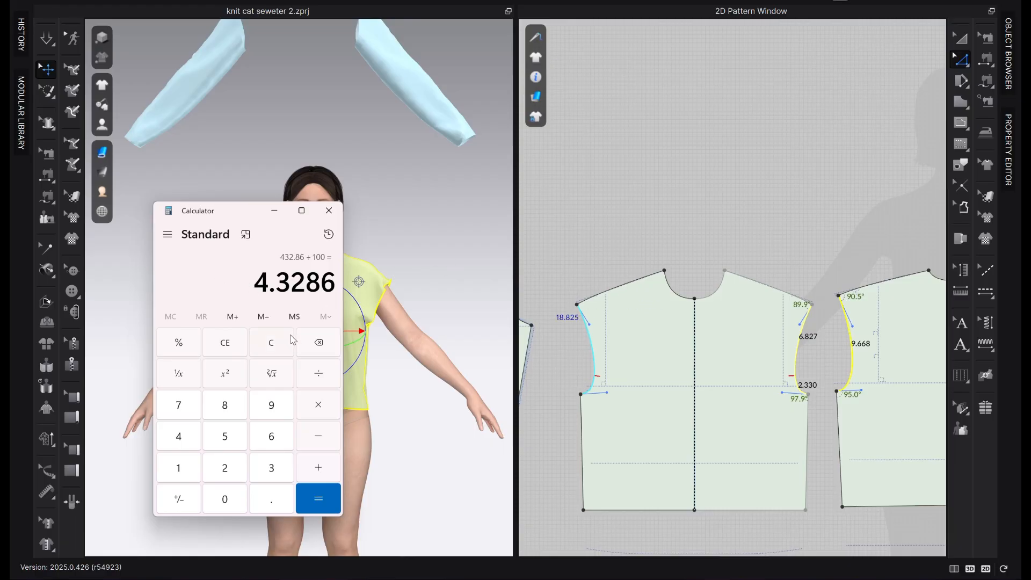
Convert the sleeve's horizontal bicep baseline to an internal line
scroll(744, 348, "down", 4)
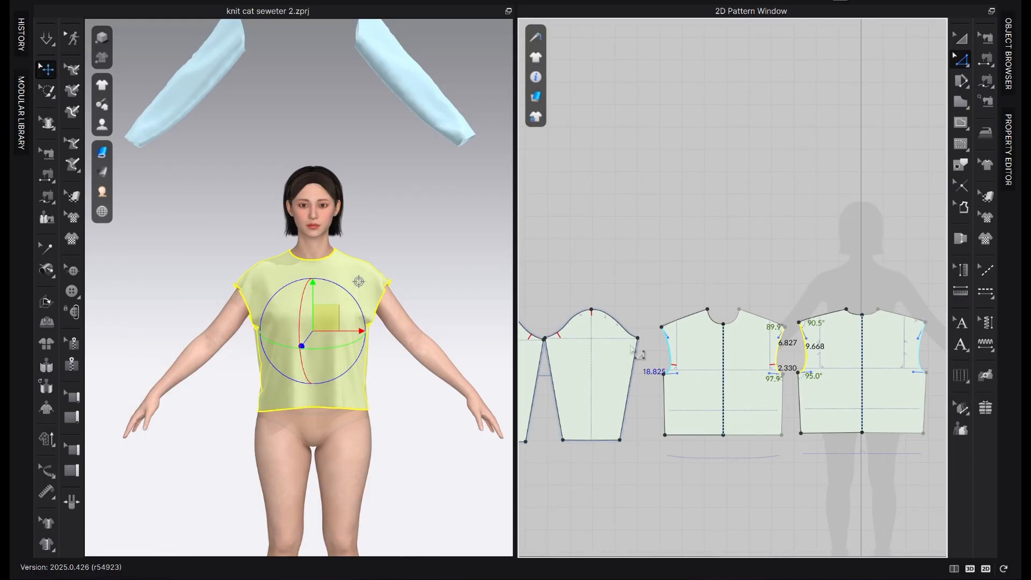
scroll(630, 326, "up", 4)
middle_click_drag(633, 305, 752, 267)
scroll(774, 294, "up", 2)
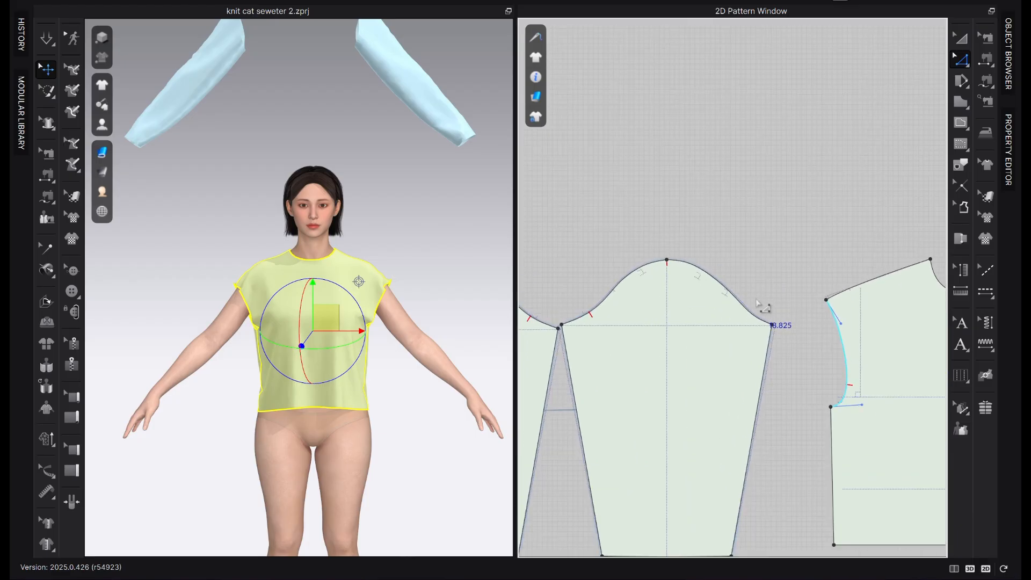
left_click(635, 327)
right_click(635, 327)
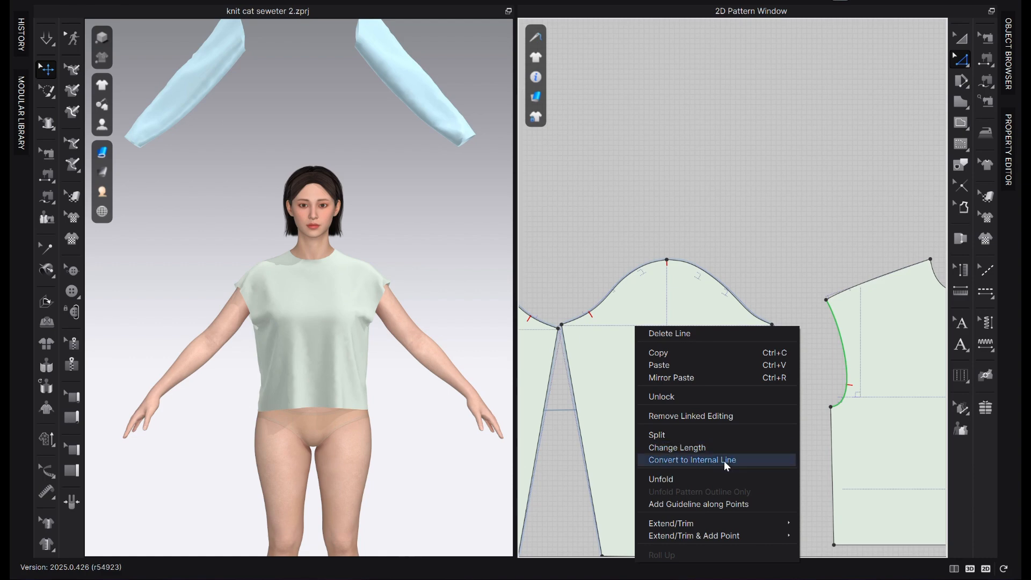
left_click(725, 460)
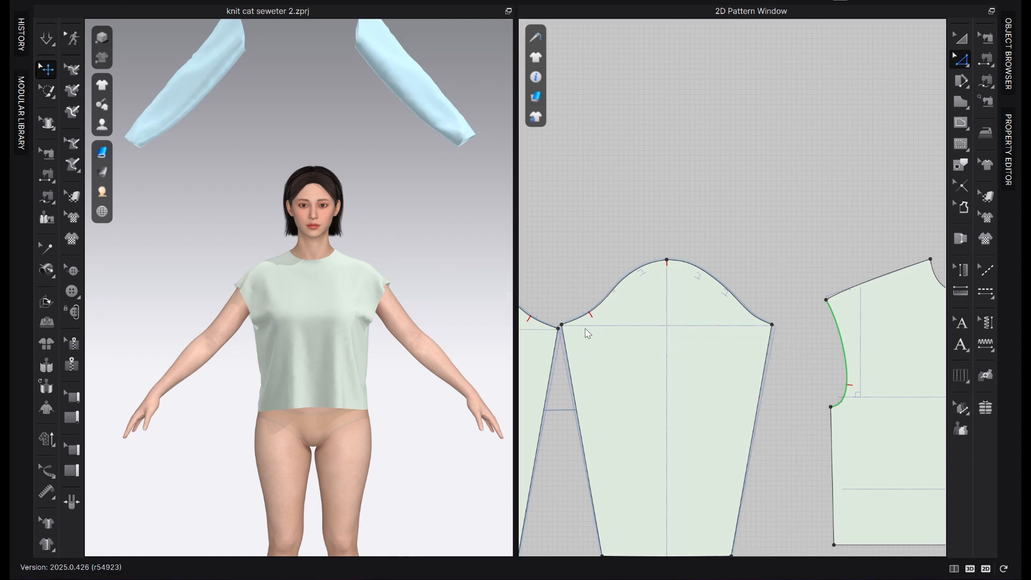
Check both ends of the bicep line against the sleeve's underarm points and delete the line
left_click(677, 326)
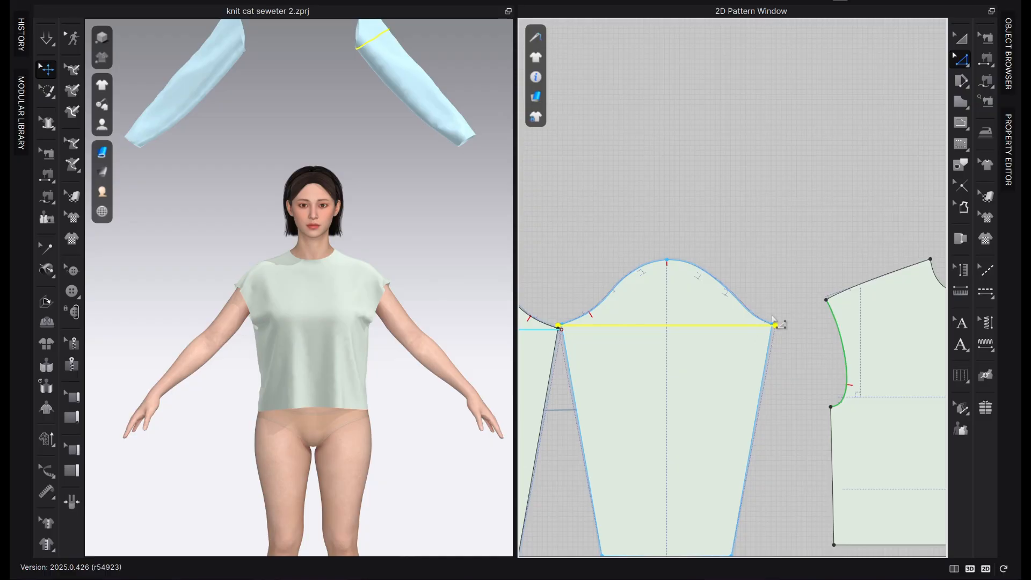
scroll(748, 337, "up", 3)
scroll(798, 318, "up", 3)
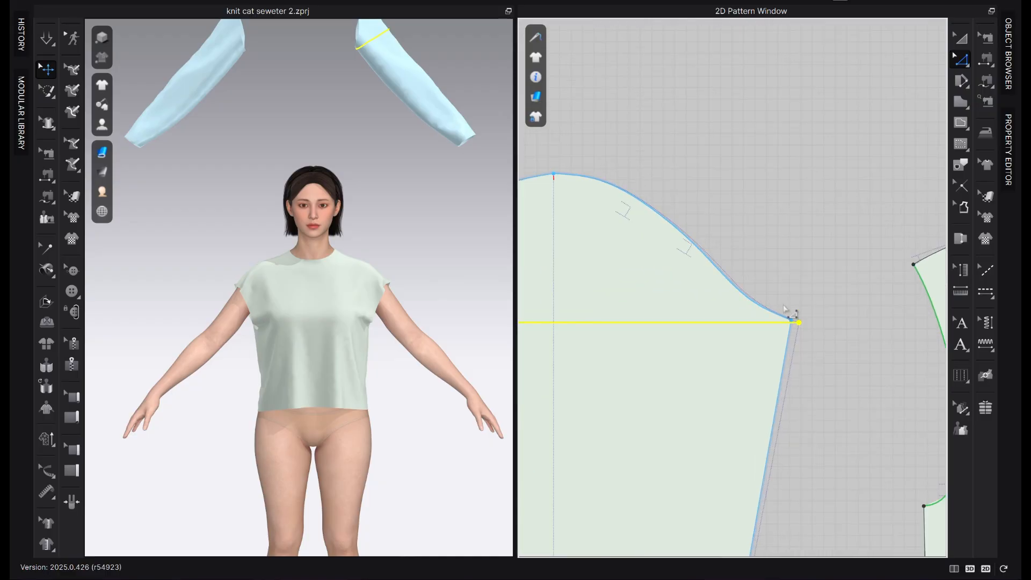
middle_click_drag(784, 304, 906, 279)
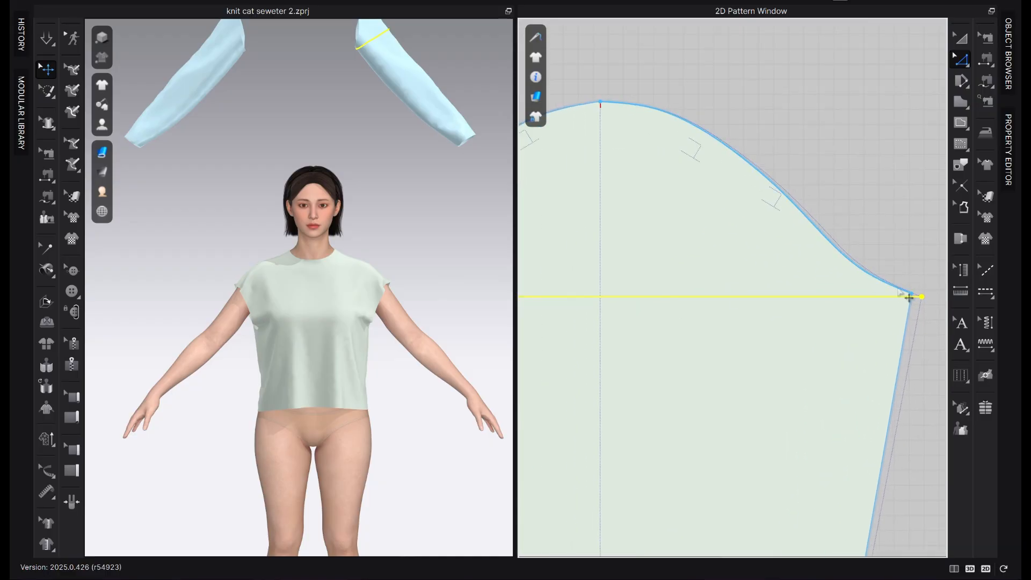
scroll(934, 317, "down", 3)
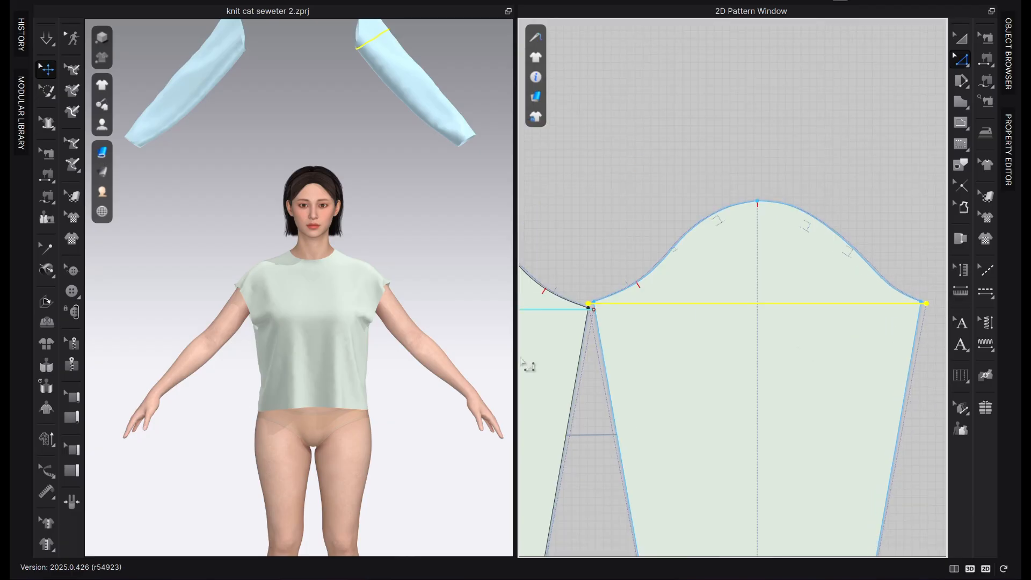
scroll(682, 309, "up", 2)
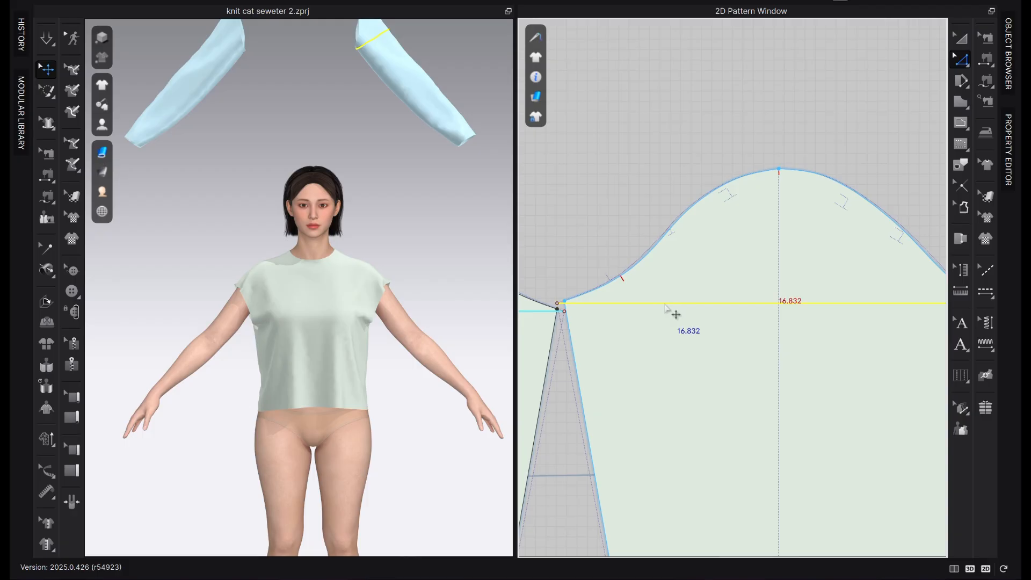
scroll(578, 352, "down", 3)
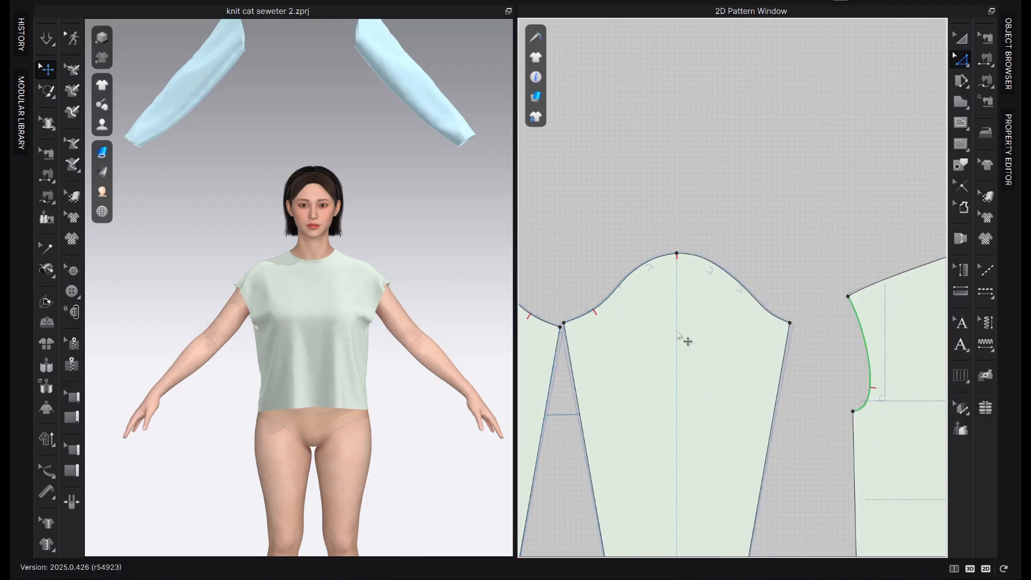
Draw a straight internal line across the sleeve between its two underarm points
scroll(682, 336, "down", 2)
scroll(642, 324, "up", 3)
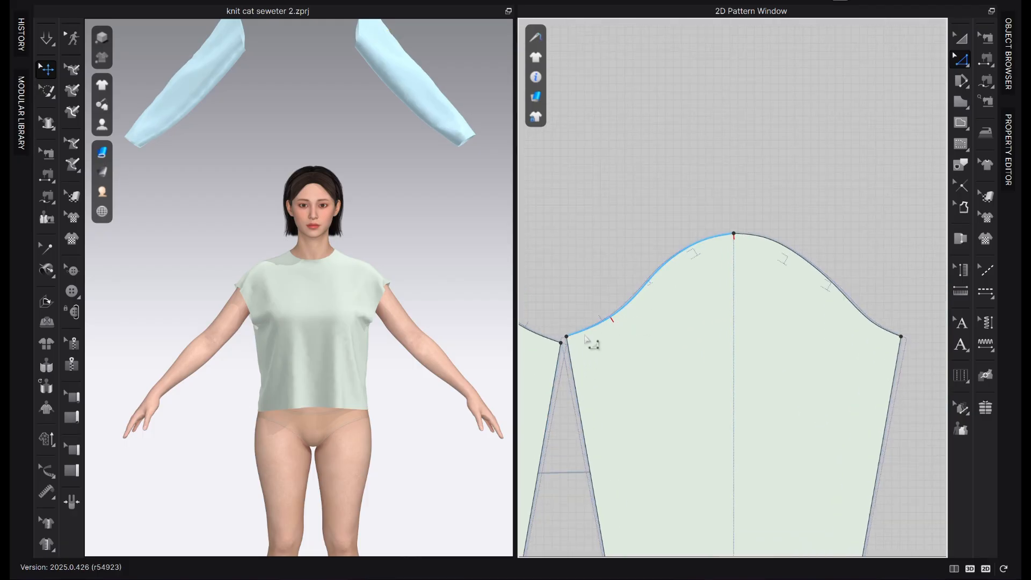
key("g")
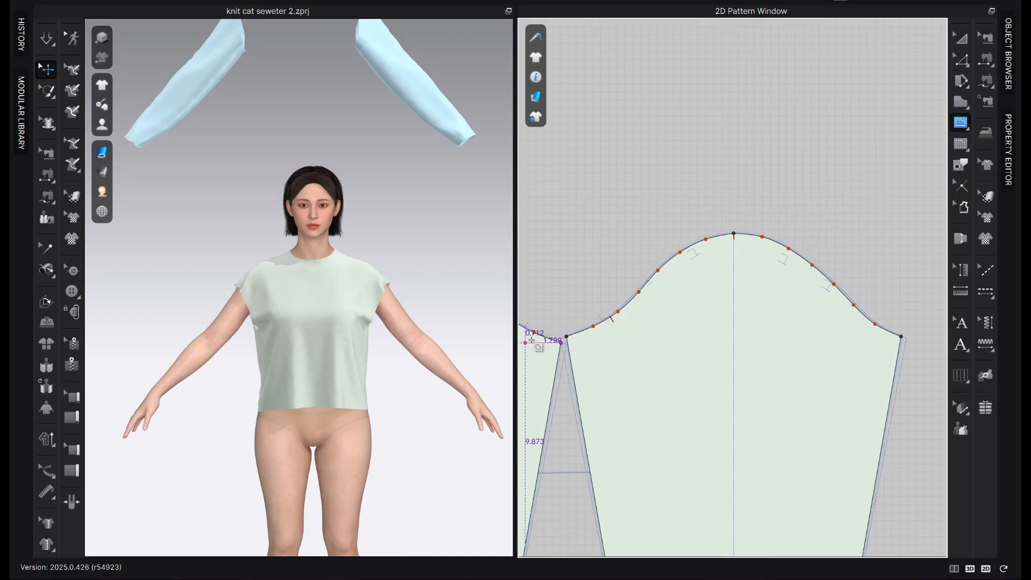
left_click(567, 336)
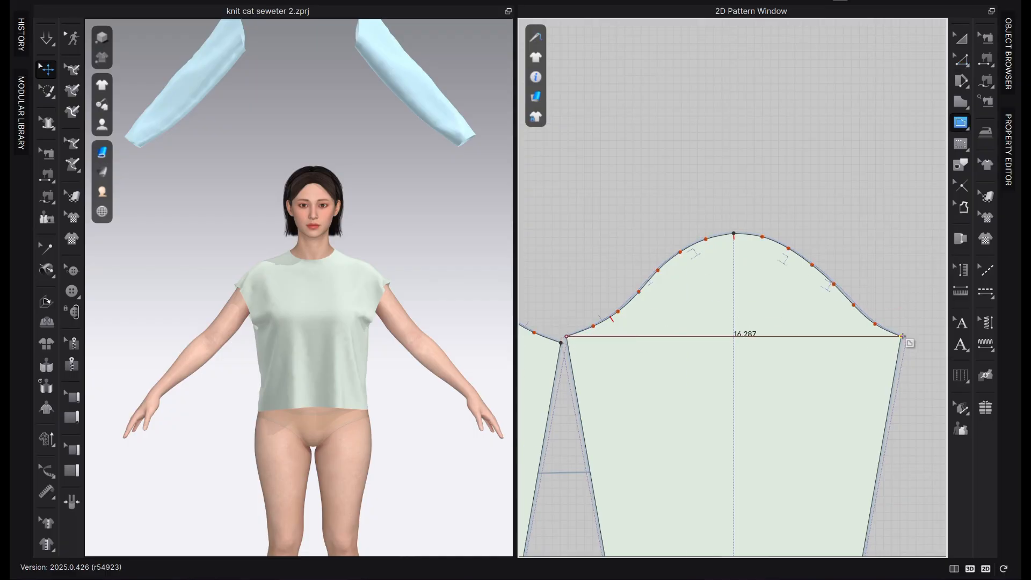
double_click(903, 336)
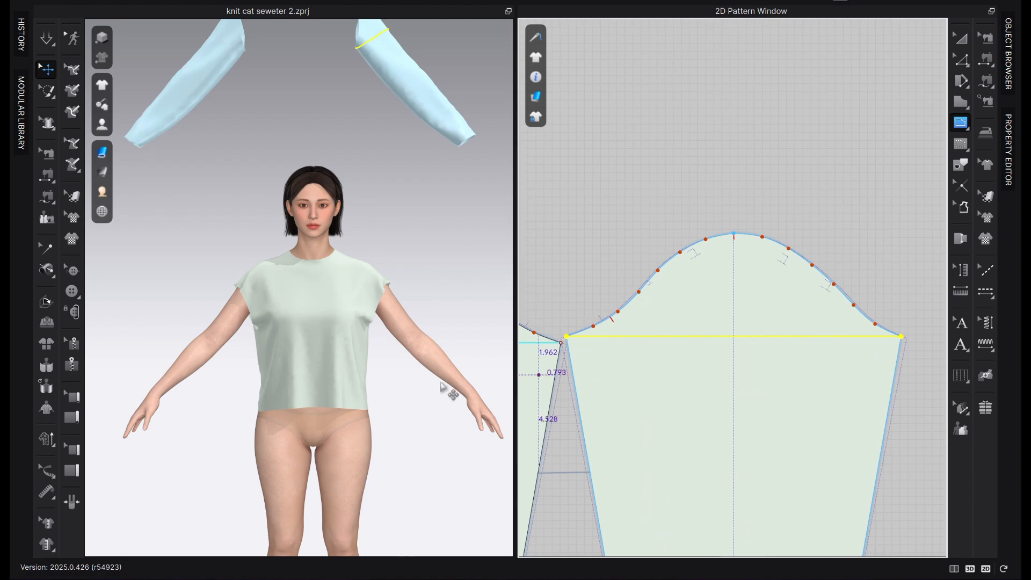
Offset the new bicep line 4.3 in toward the sleeve cap as an internal line and convert the offset line to a baseline
key("z")
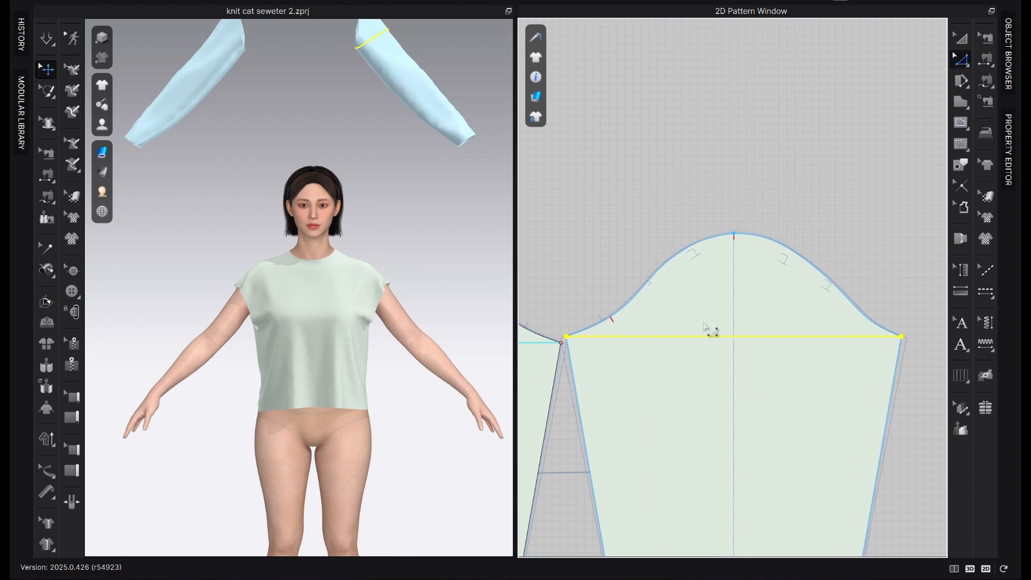
right_click(700, 337)
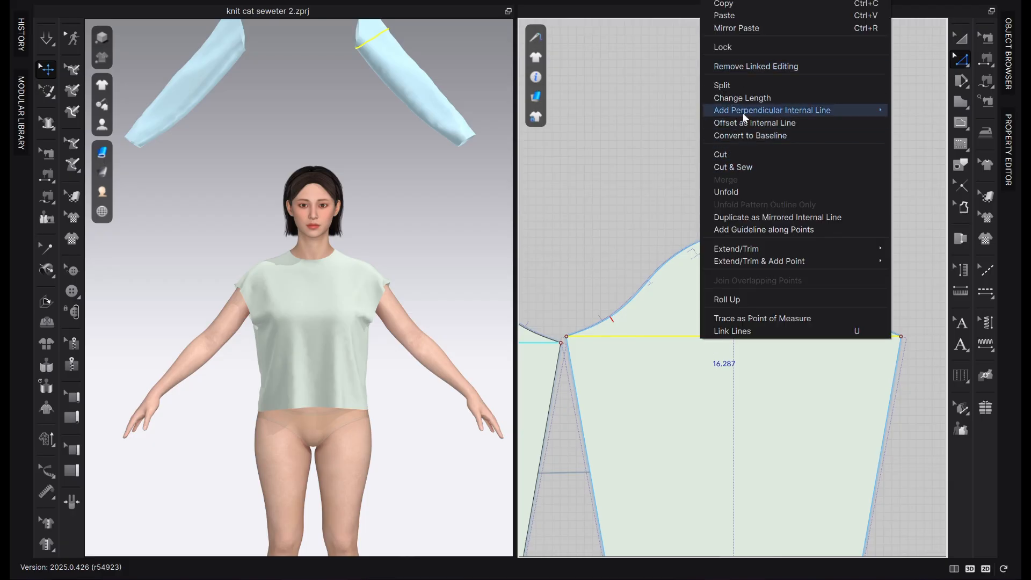
left_click(760, 122)
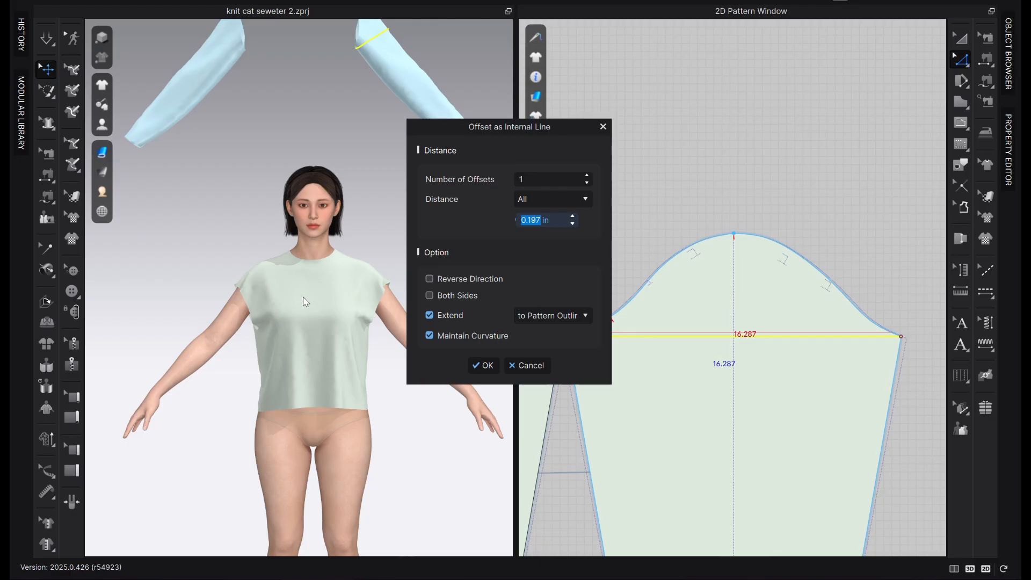
type("4.3")
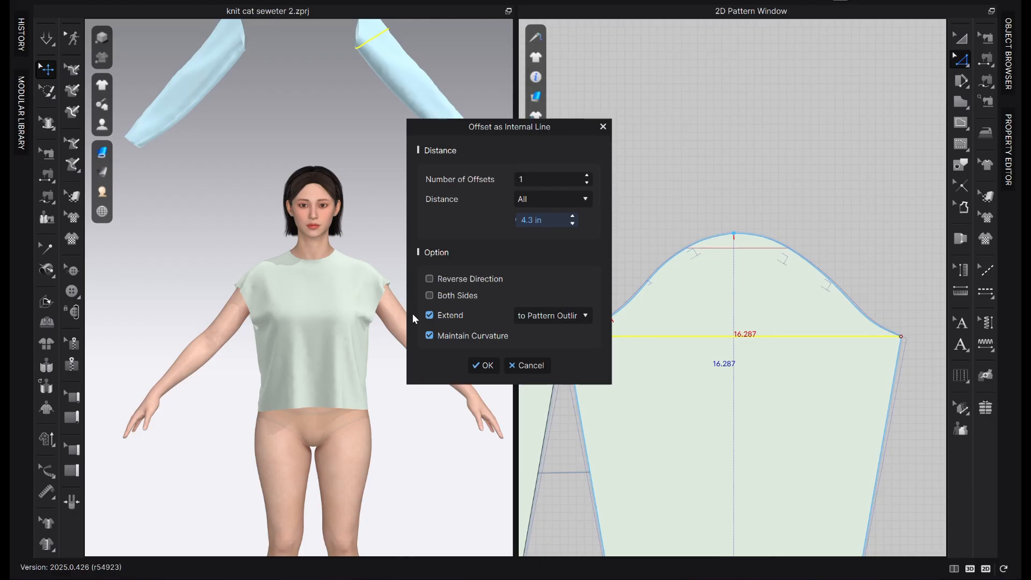
left_click(486, 365)
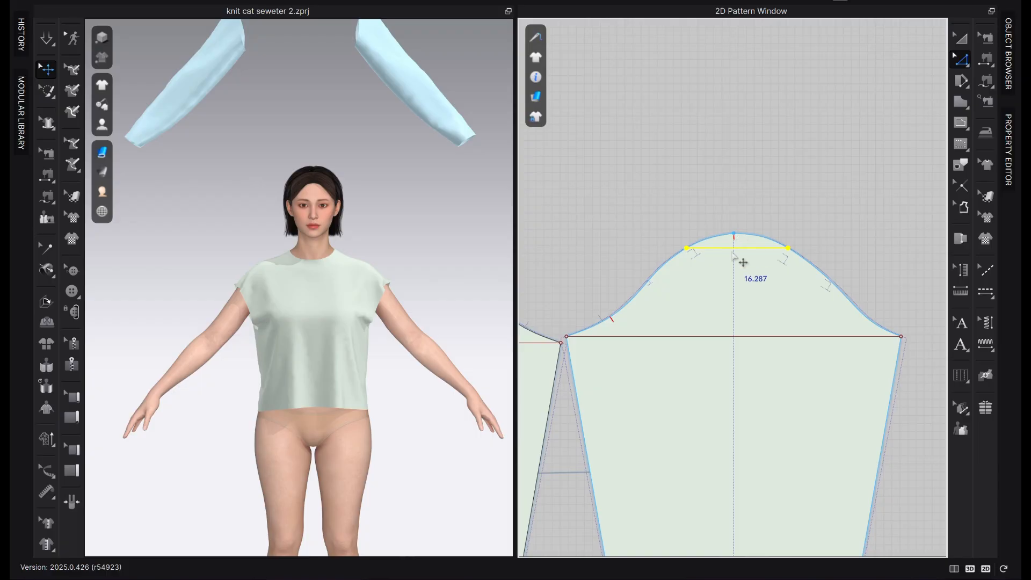
right_click(753, 251)
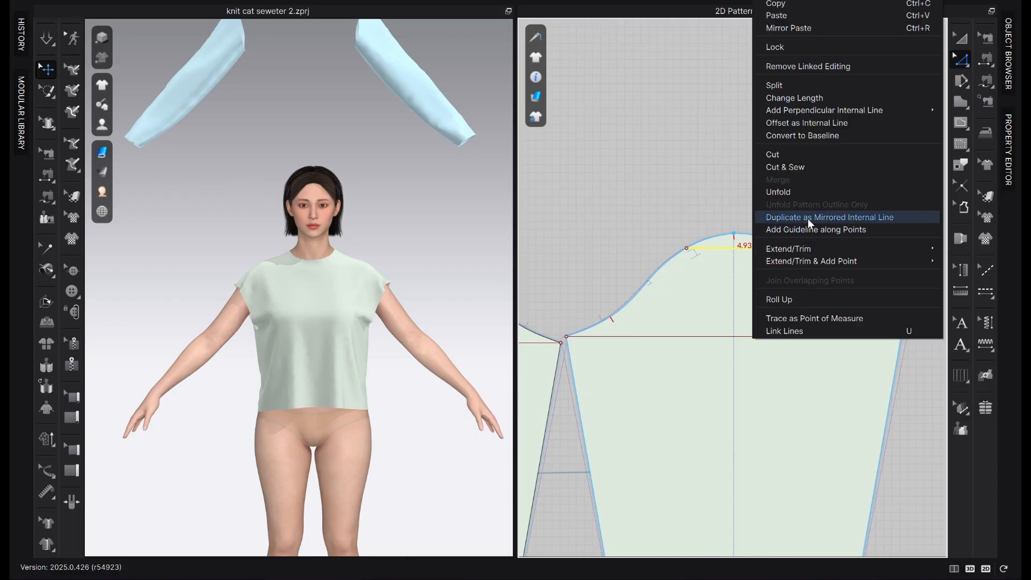
left_click(811, 136)
Move the neighbouring sleeve pattern away to leave a gap between the two sleeves
scroll(827, 273, "down", 2)
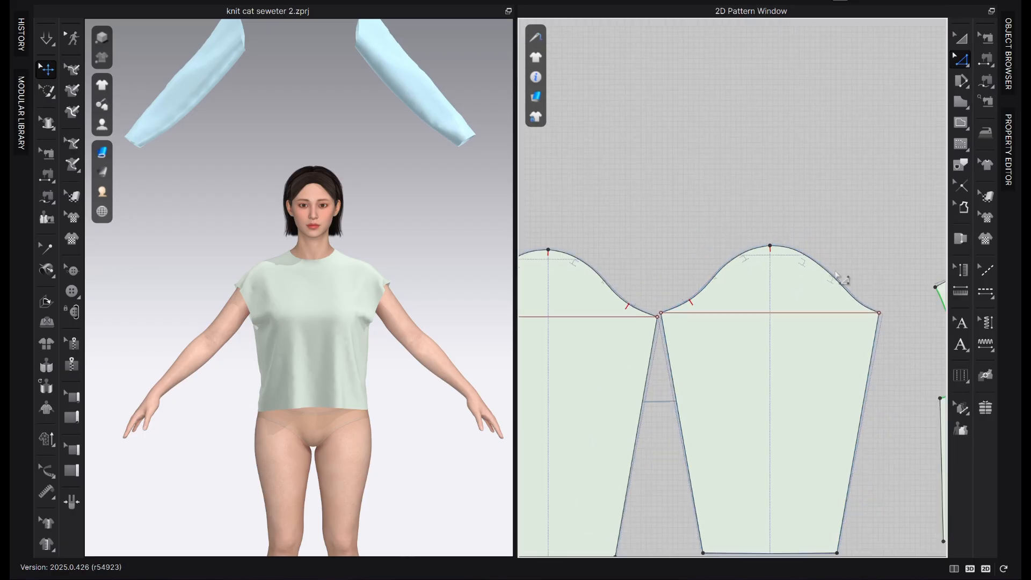
left_click(961, 39)
left_click_drag(623, 339, 549, 332)
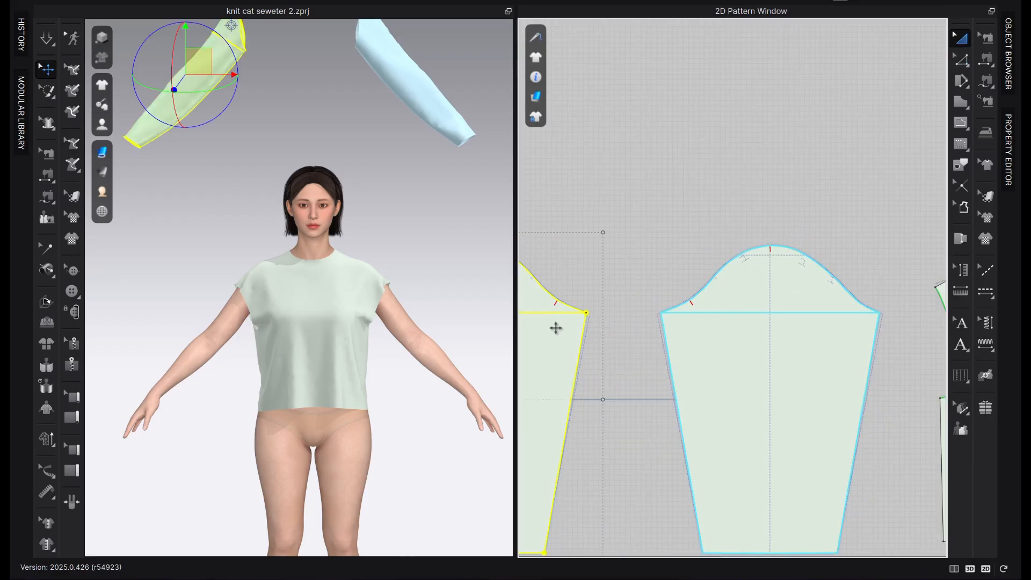
Lower the sleeve cap's top point along the center line onto the 4.3 in cap-height baseline
scroll(844, 182, "up", 3)
scroll(845, 183, "up", 2)
scroll(725, 305, "up", 2)
key("z")
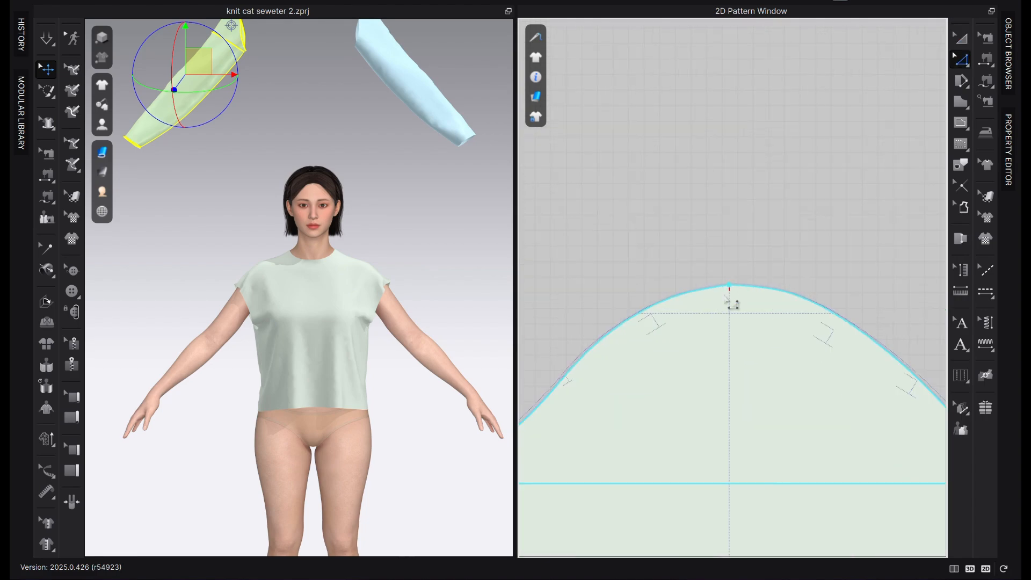
left_click_drag(730, 285, 729, 314)
left_click(770, 247)
scroll(770, 247, "down", 4)
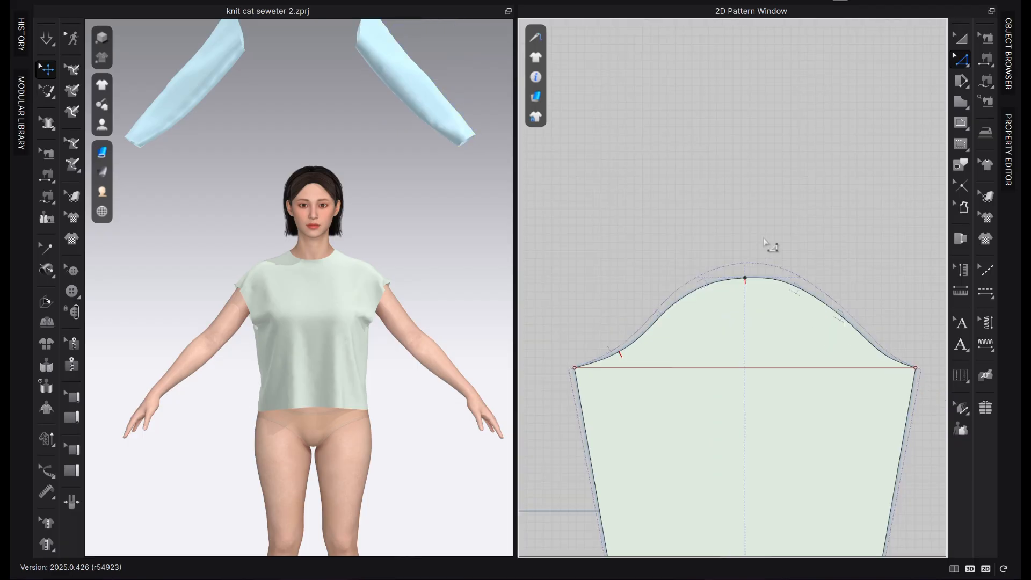
Widen the 2D pattern window to give the sleeve cap more working space
key("a")
scroll(757, 250, "up", 2)
middle_click_drag(768, 232, 758, 120)
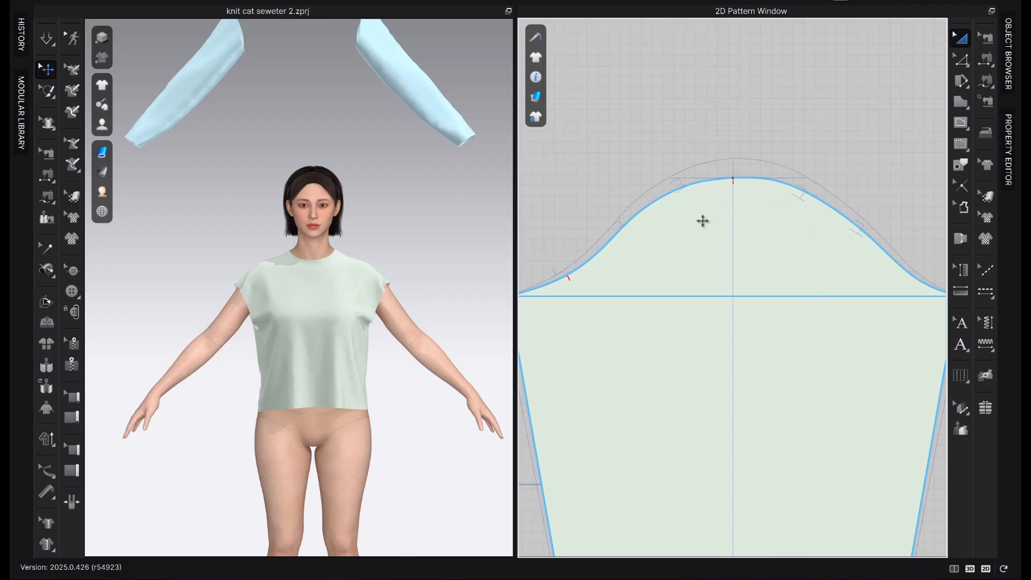
scroll(800, 251, "down", 2)
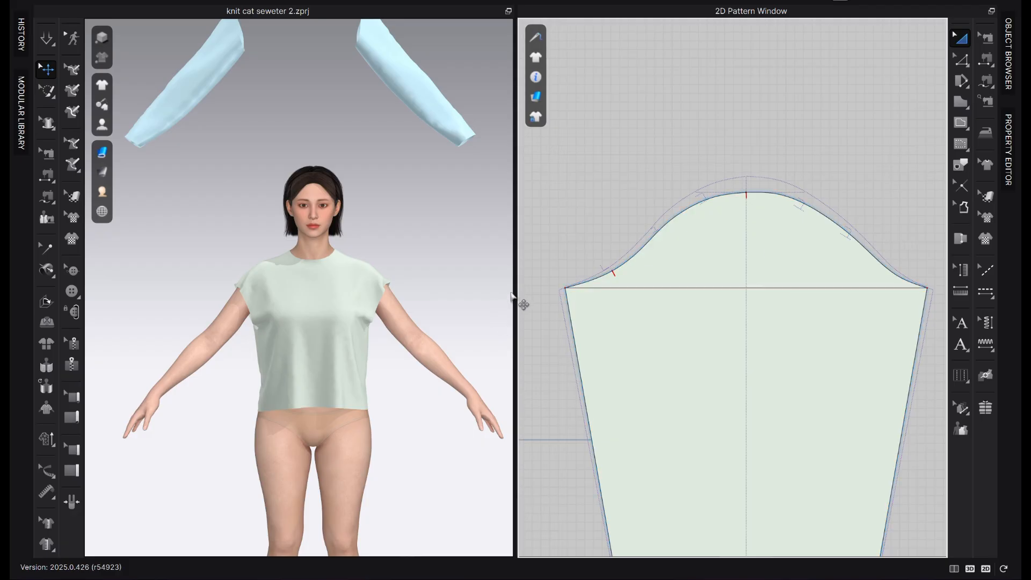
left_click_drag(515, 286, 416, 299)
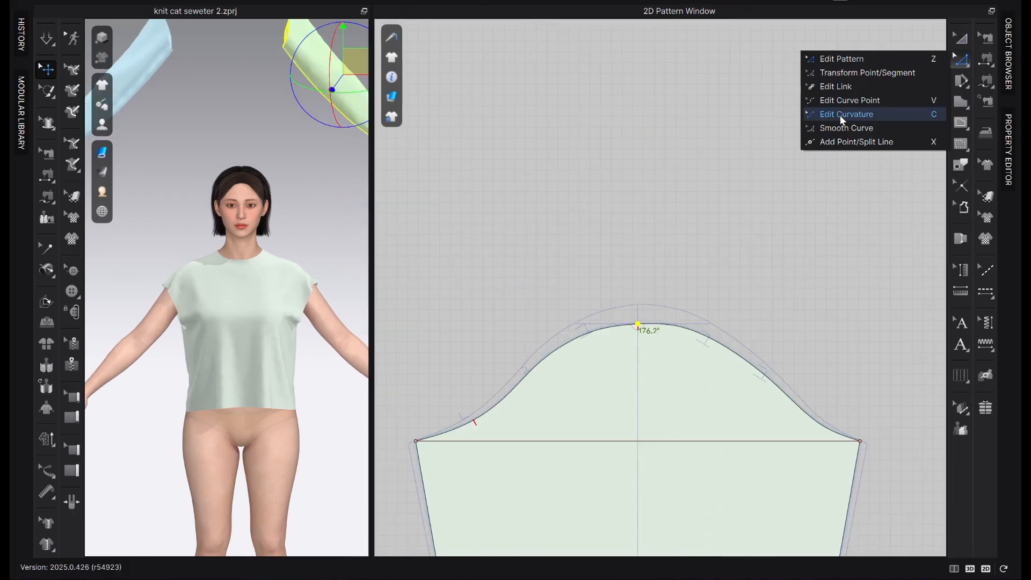
Reshape the sleeve cap's upper left segment into a smooth curve with Edit Curvature, from the cap's top point to the mid-cap point
left_click(839, 123)
scroll(623, 342, "up", 5)
left_click(649, 313)
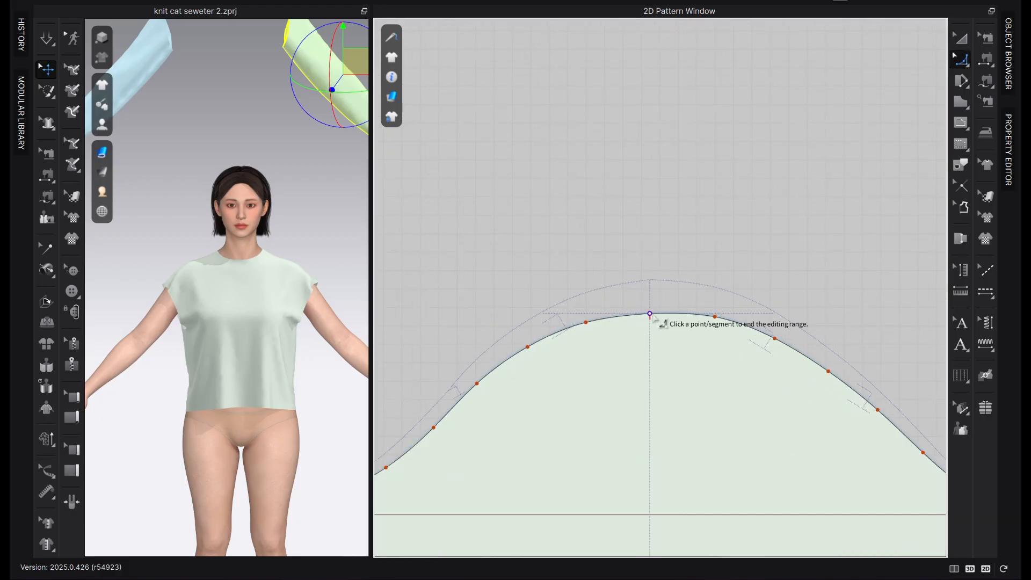
scroll(651, 347, "down", 6)
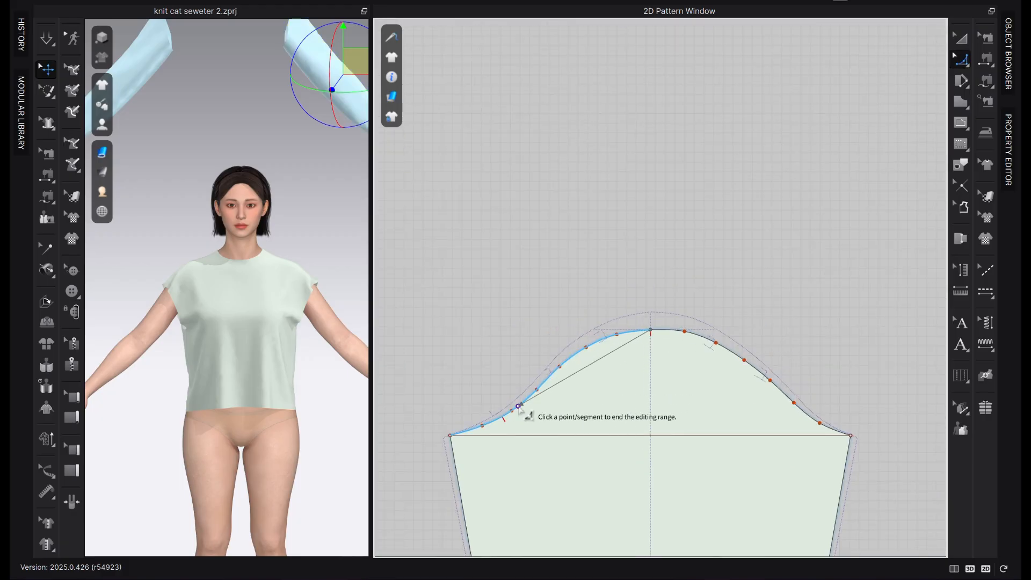
left_click(536, 389)
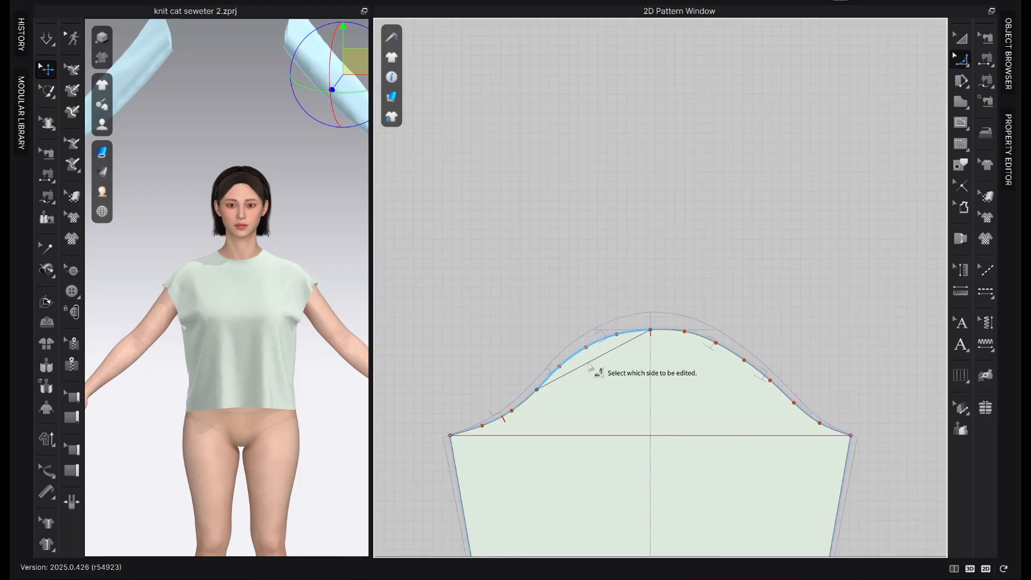
left_click(589, 346)
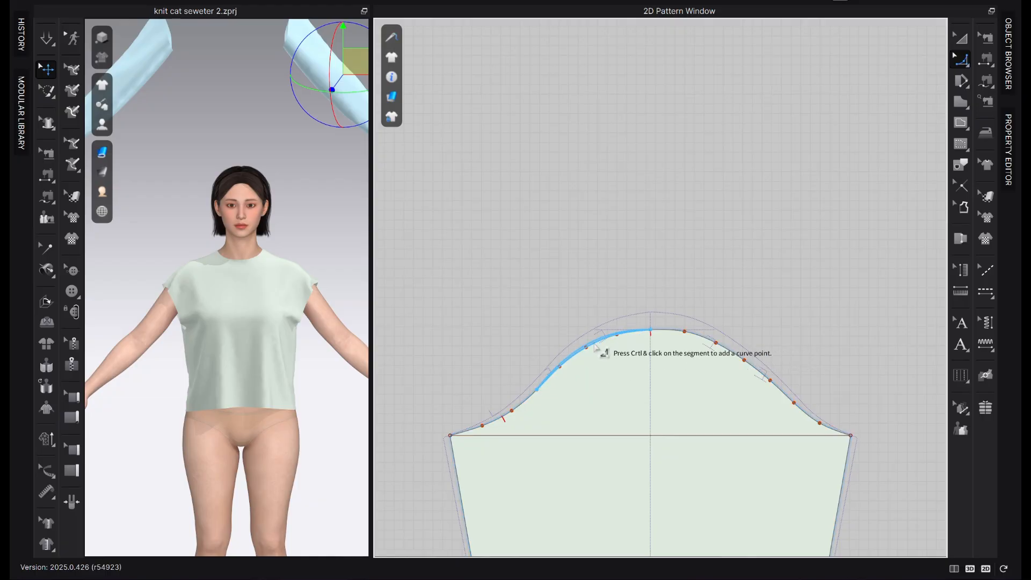
left_click(698, 270)
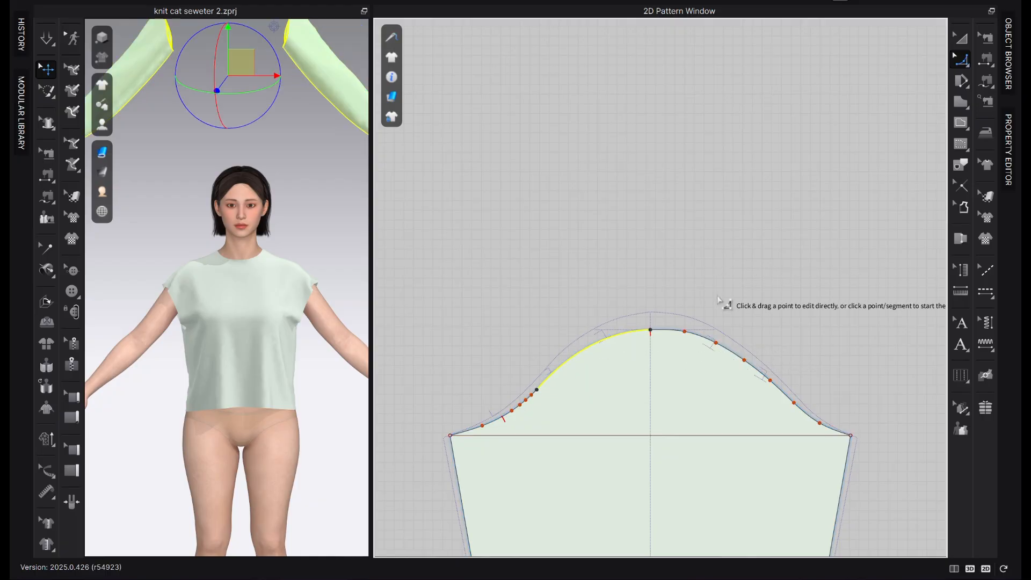
Reshape the sleeve cap's upper right segment into a smooth curve, from the top point down to the mid-cap point
scroll(723, 307, "up", 3)
left_click(627, 335)
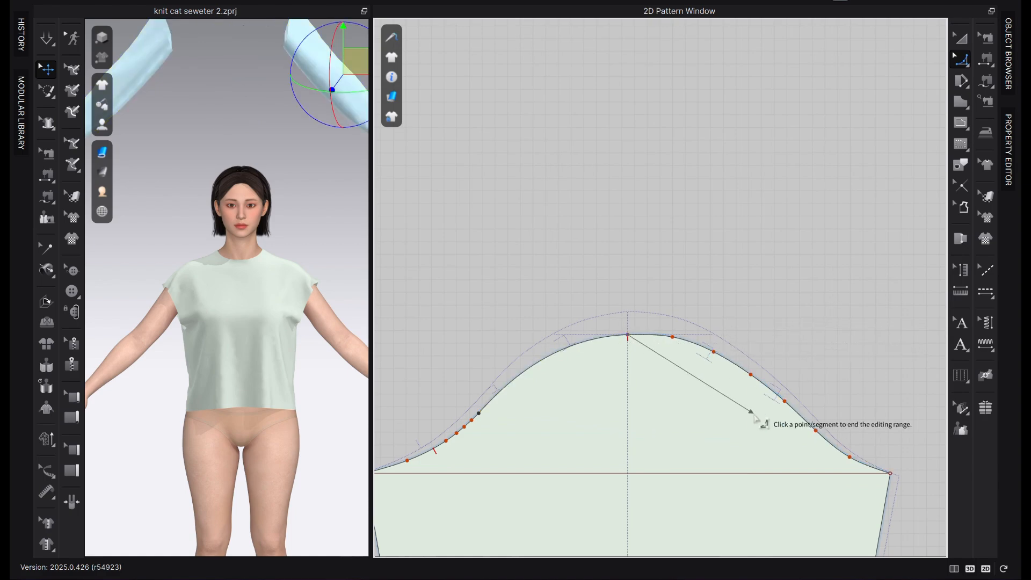
left_click(785, 402)
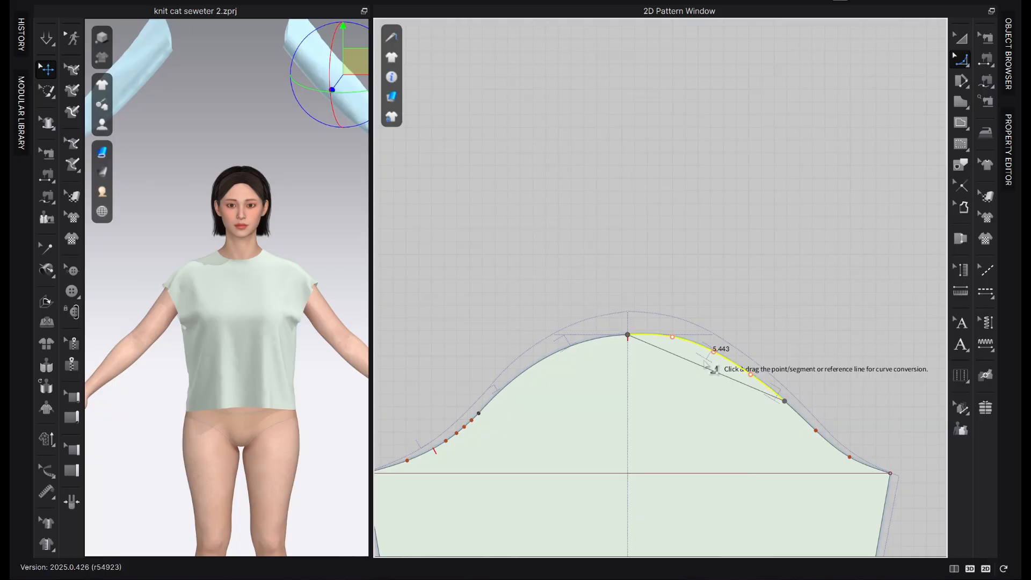
left_click(720, 359)
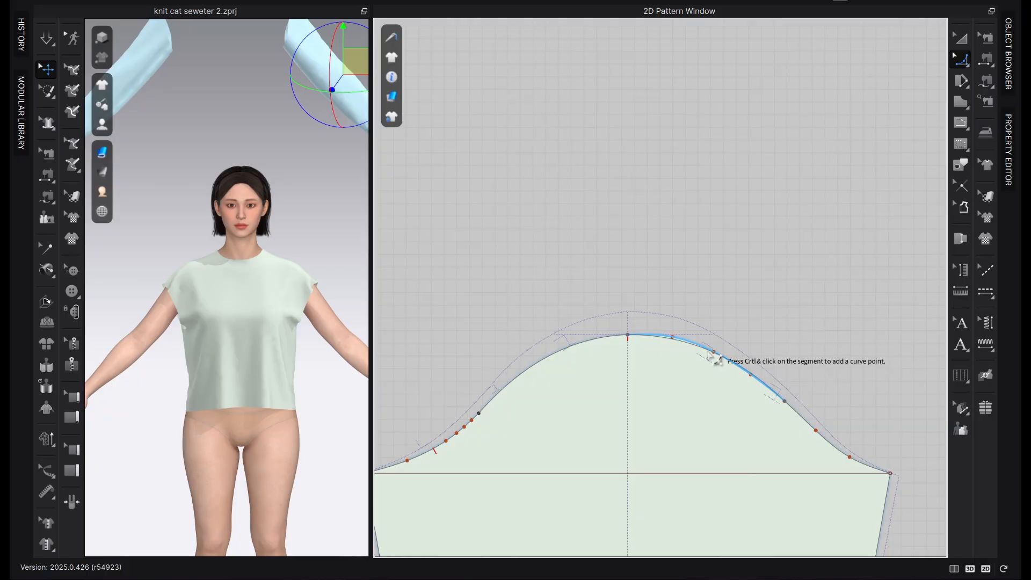
key("ctrl+z")
key("ctrl+z")
key("ctrl+z")
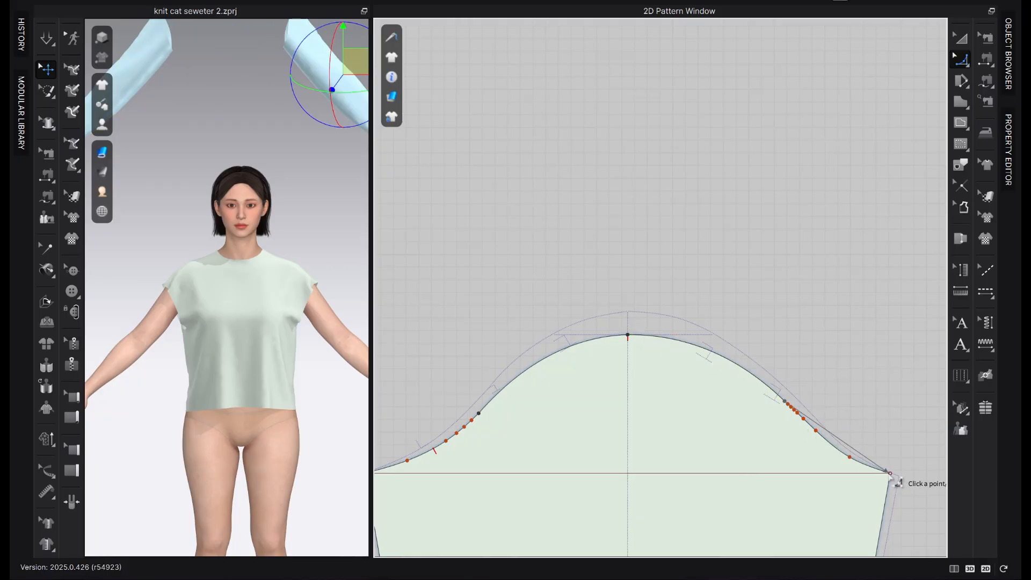
Convert the internal bicep line across the base of the sleeve cap to a baseline
key("z")
right_click(709, 474)
left_click(841, 285)
left_click(841, 285)
key("g")
Smooth the sleeve cap's lower right segment with Edit Curvature, from the mid-cap point to the underarm corner
left_click(961, 60)
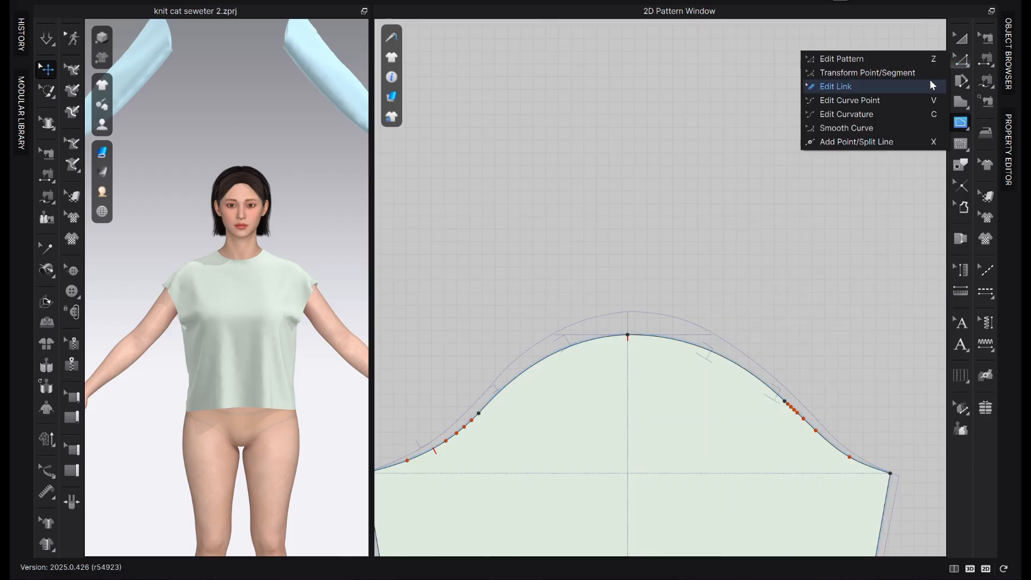
left_click(931, 86)
left_click(785, 401)
left_click(890, 473)
left_click(845, 454)
left_click(844, 393)
Smooth the sleeve cap's lower left segment from the mid-cap point to the underarm corner
scroll(844, 393, "down", 2)
scroll(537, 398, "up", 3)
left_click(536, 423)
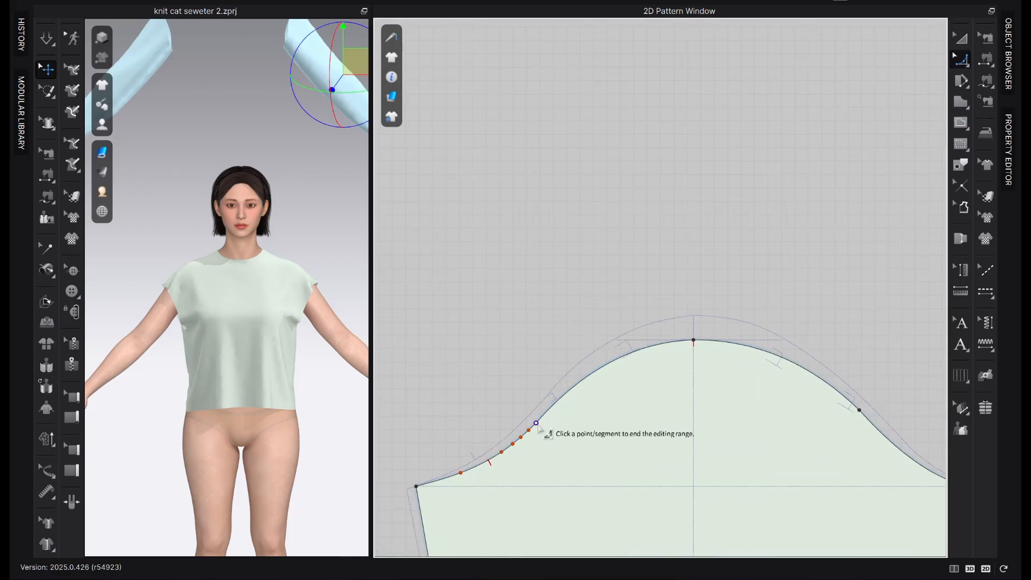
left_click(417, 486)
left_click(478, 463)
left_click(472, 419)
Refine the curvature of the sleeve cap's lower right segment once more, between the mid-cap point and the underarm corner
scroll(479, 425, "down", 2)
scroll(752, 408, "up", 3)
left_click(695, 401)
left_click(819, 485)
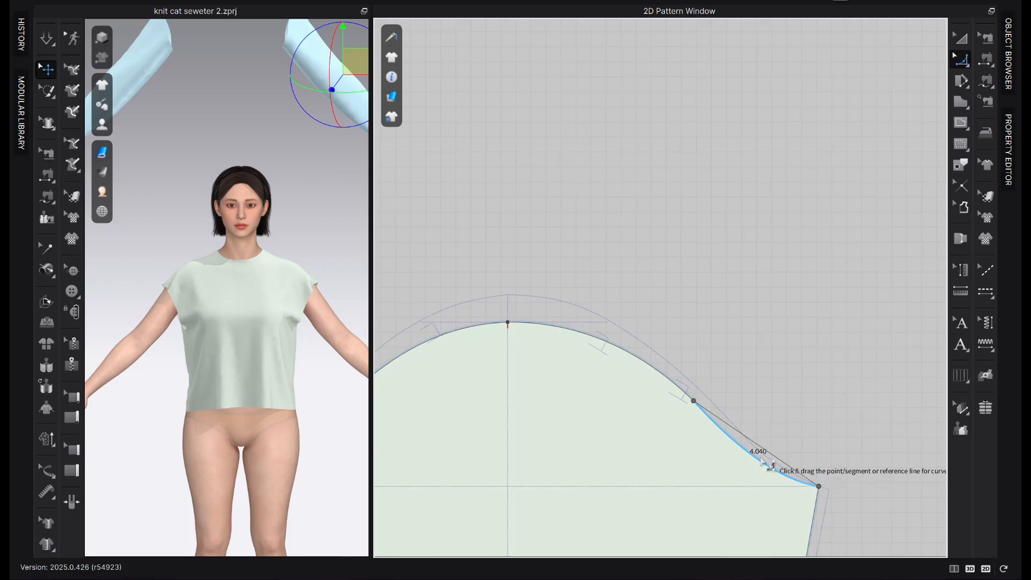
left_click(767, 462)
left_click(752, 414)
Check the segment lengths and junction angles along the redrawn sleeve cap
scroll(749, 414, "down", 2)
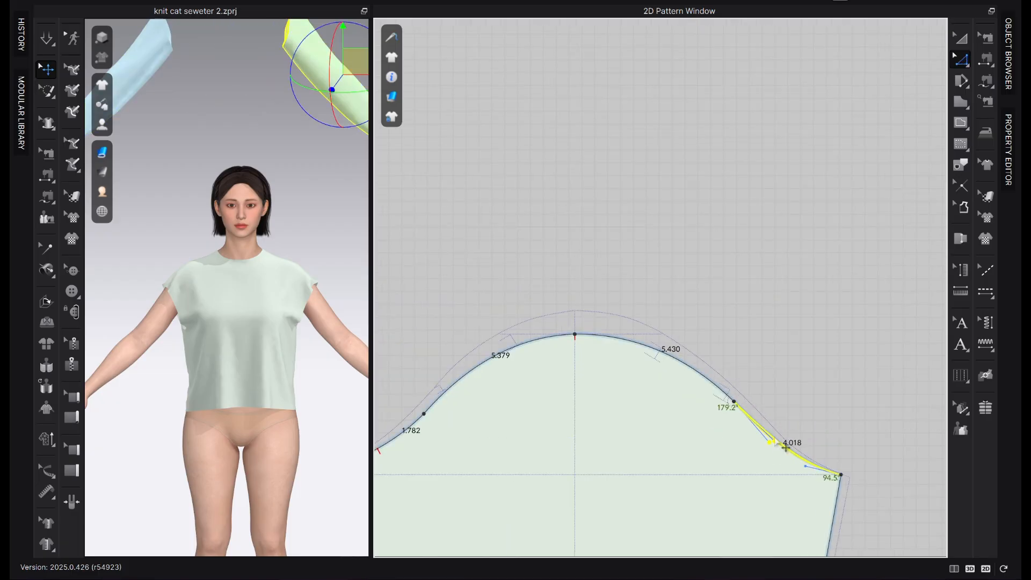
scroll(789, 444, "down", 2)
left_click_drag(673, 355, 672, 352)
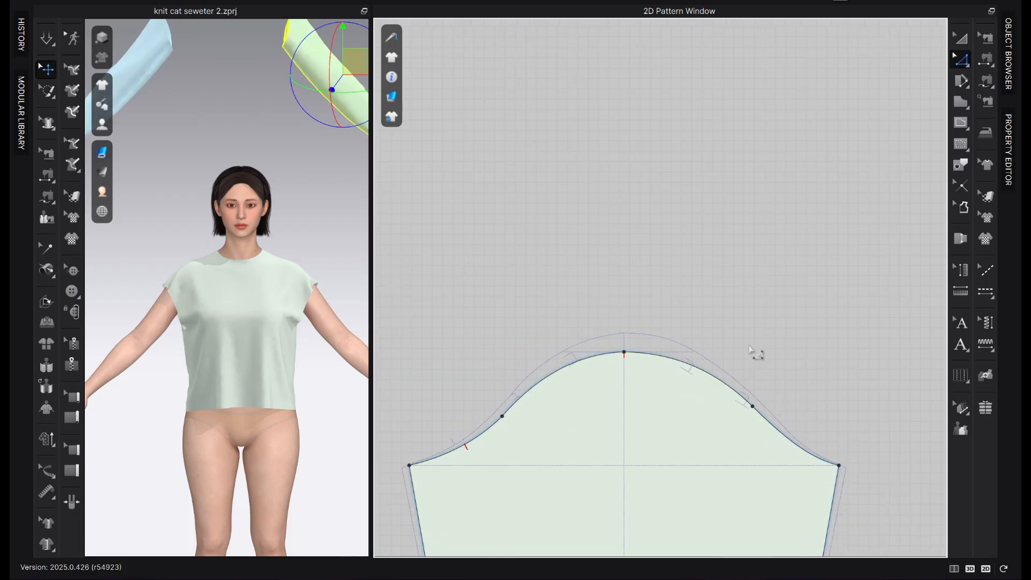
scroll(653, 348, "up", 2)
left_click(662, 345)
scroll(568, 334, "down", 5)
left_click(600, 345)
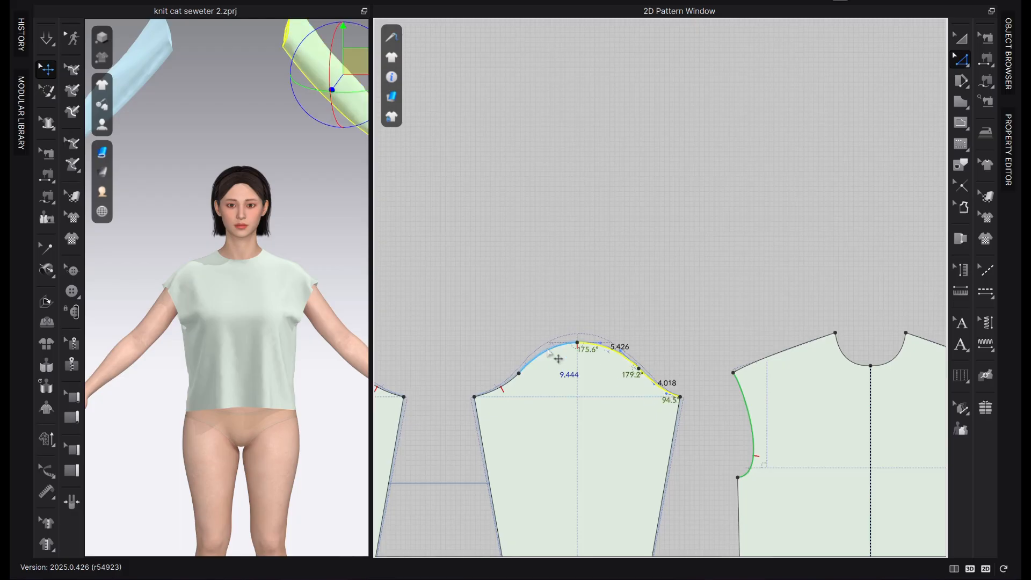
left_click(515, 297)
Enlarge the 3D window so both sleeves and the avatar fit beside the 2D patterns
scroll(580, 411, "up", 3)
middle_click_drag(580, 411, 614, 245)
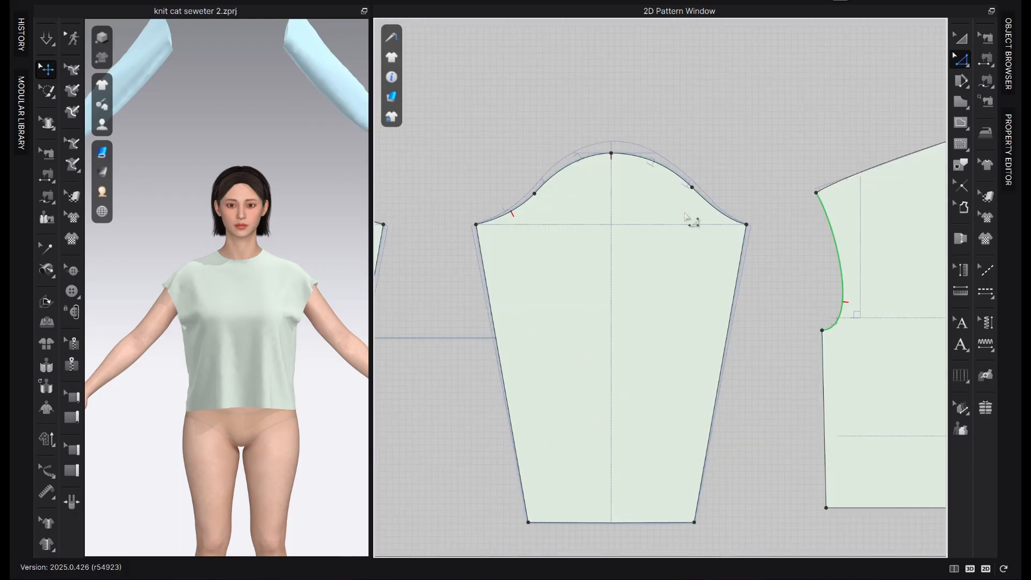
scroll(686, 201, "down", 4)
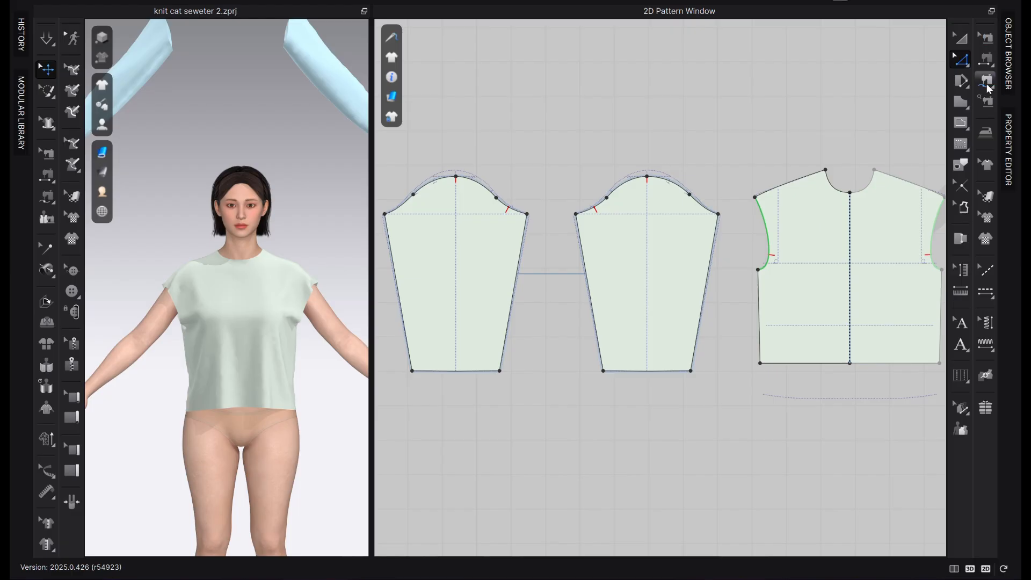
left_click(576, 214)
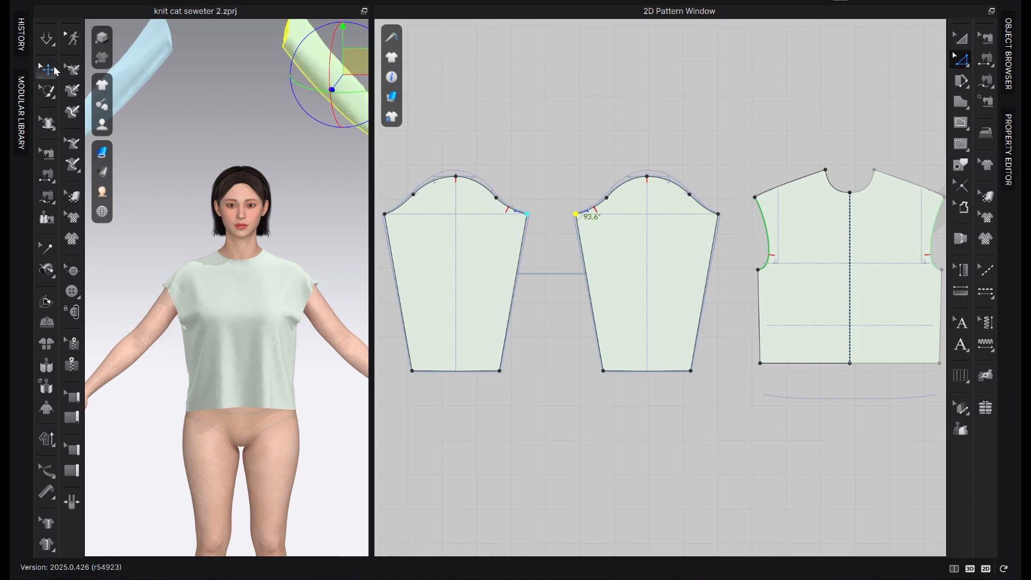
scroll(469, 217, "down", 2)
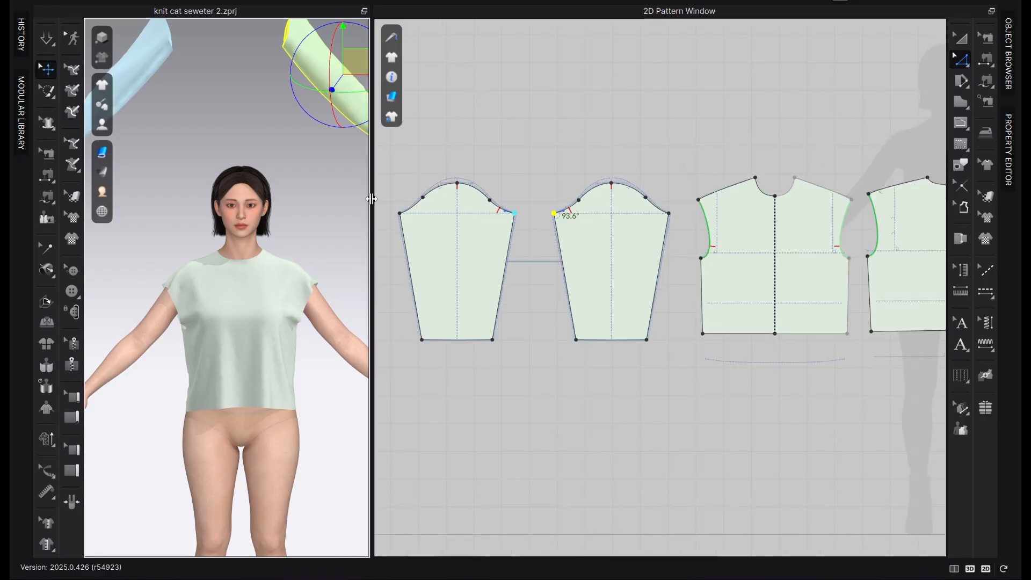
left_click_drag(371, 198, 532, 200)
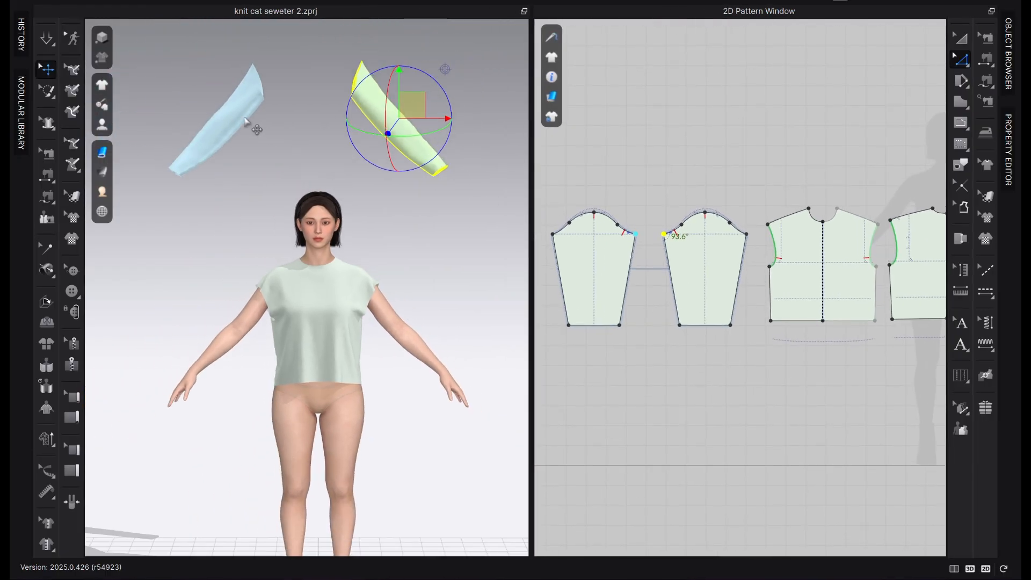
Unfreeze both sleeve patterns and reset their 3D arrangement onto the avatar's arms
left_click(238, 115)
right_click(233, 115)
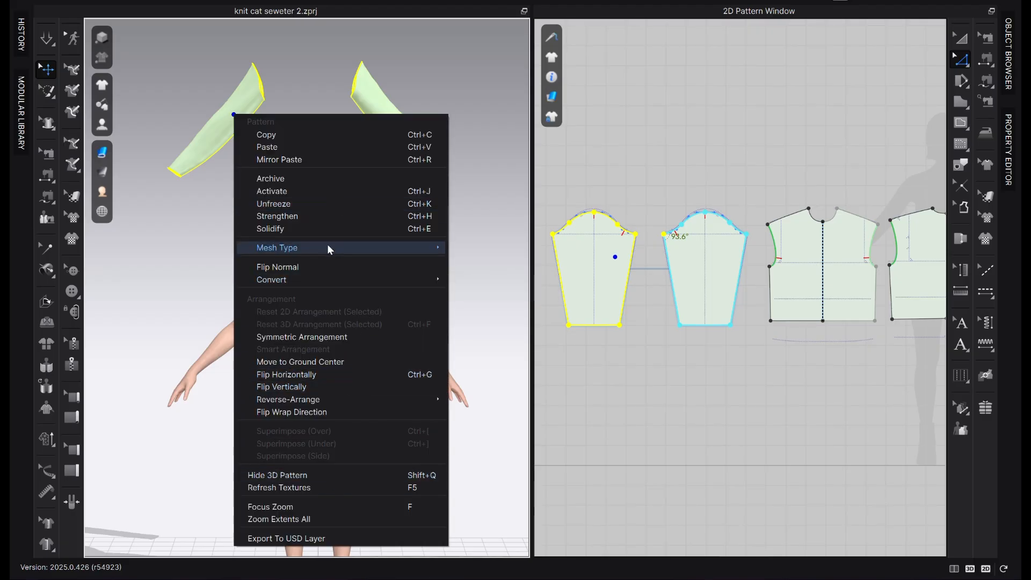
left_click(327, 206)
right_click(412, 130)
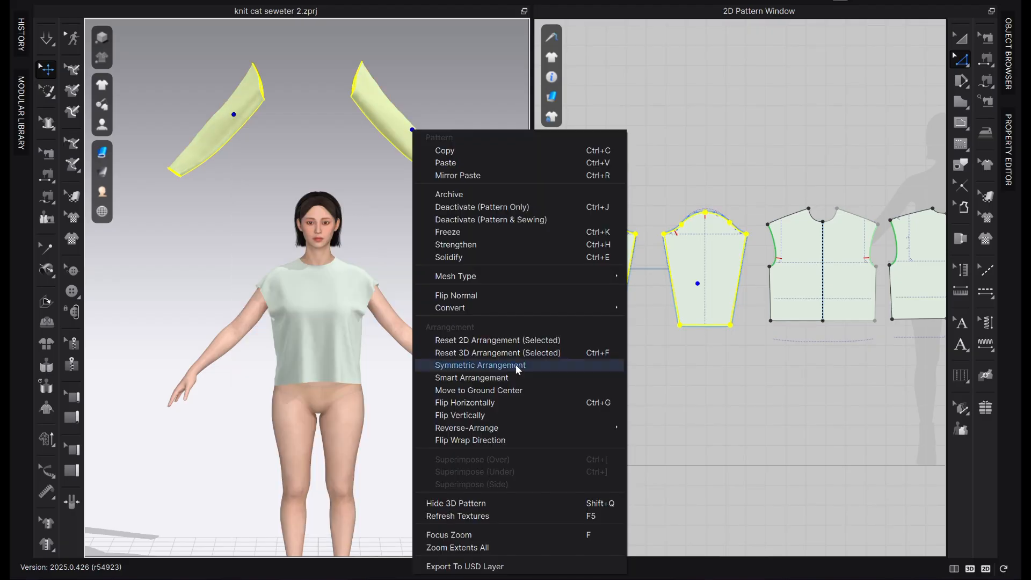
left_click(518, 353)
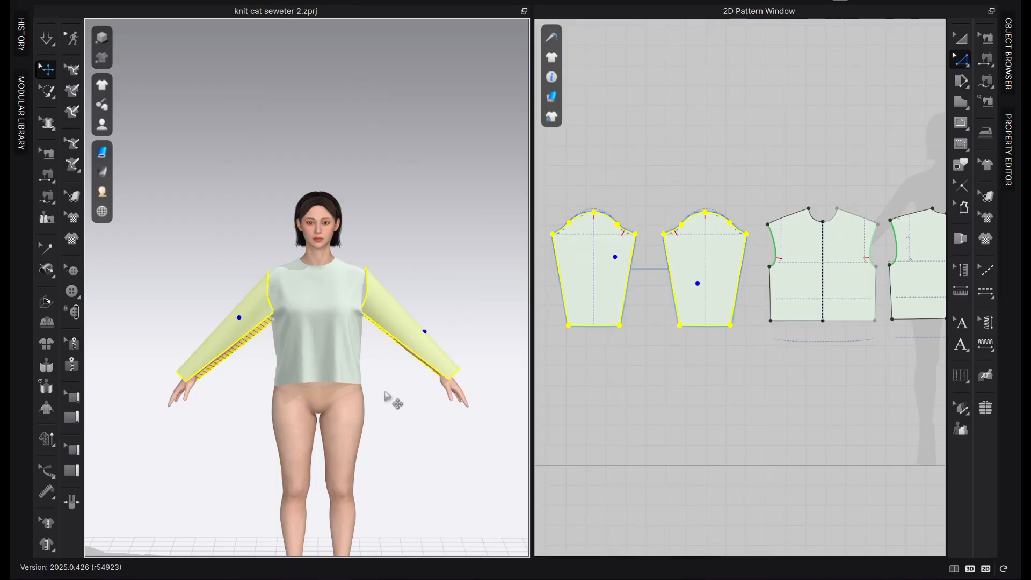
Move both sleeves in 3D slightly outward and down along the arms, away from the armholes
scroll(393, 393, "up", 3)
left_click_drag(477, 359, 499, 381)
left_click(486, 234)
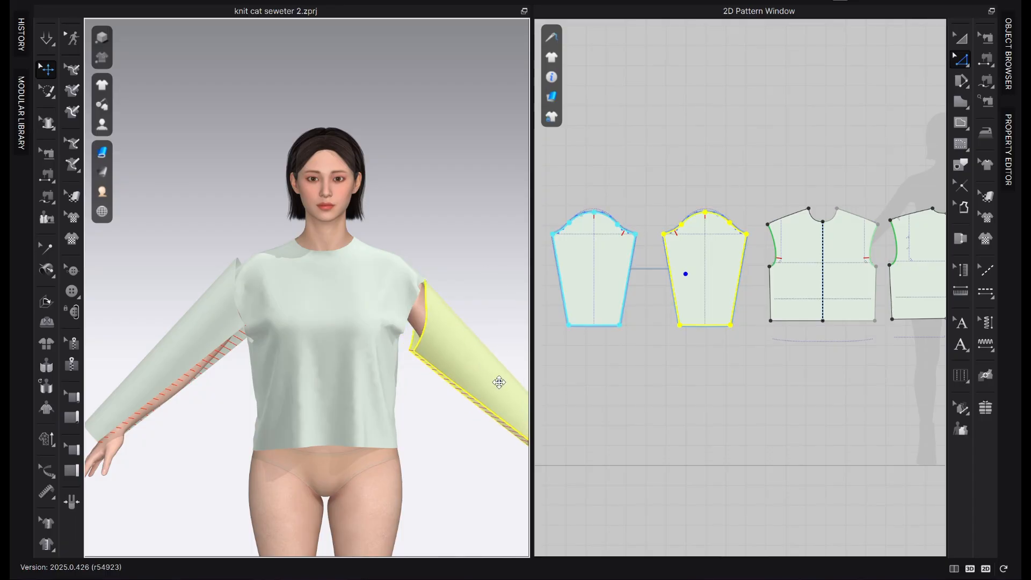
left_click_drag(212, 356, 183, 374)
scroll(389, 418, "down", 3)
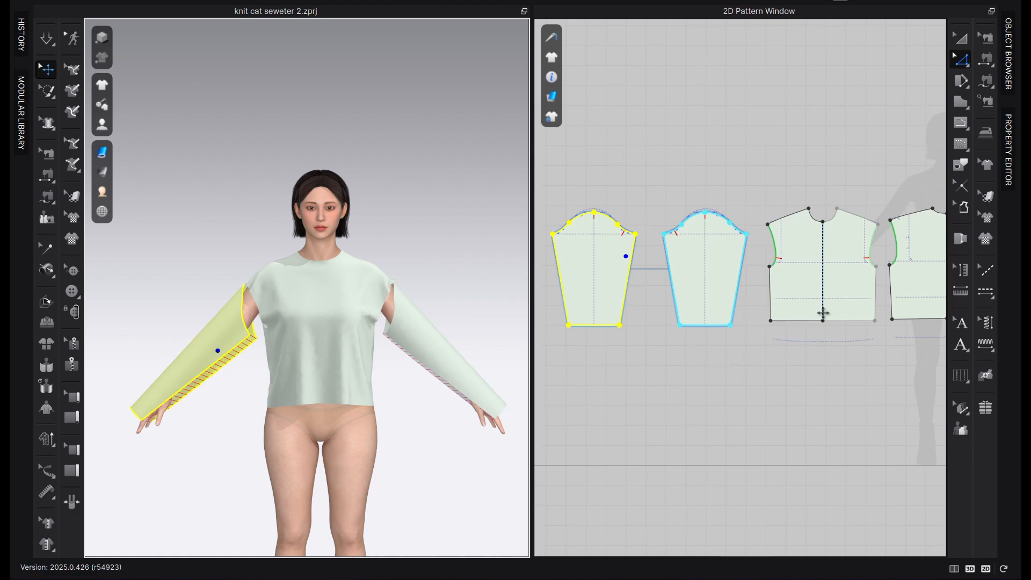
Sew the full sleeve cap to the front and back armholes together with M:N Free Sewing
right_click_drag(733, 175, 676, 204)
left_click(765, 188)
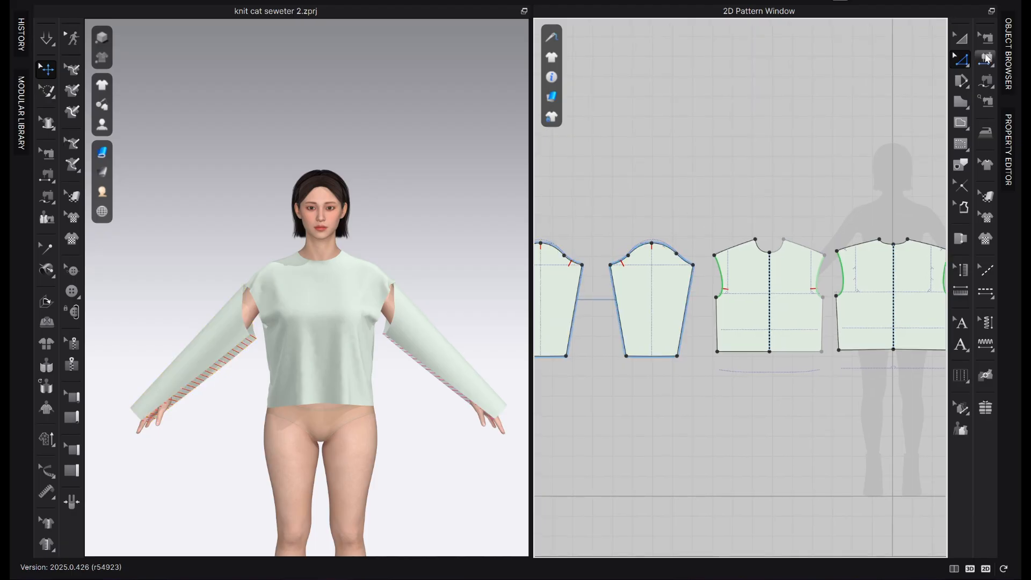
left_click(985, 80)
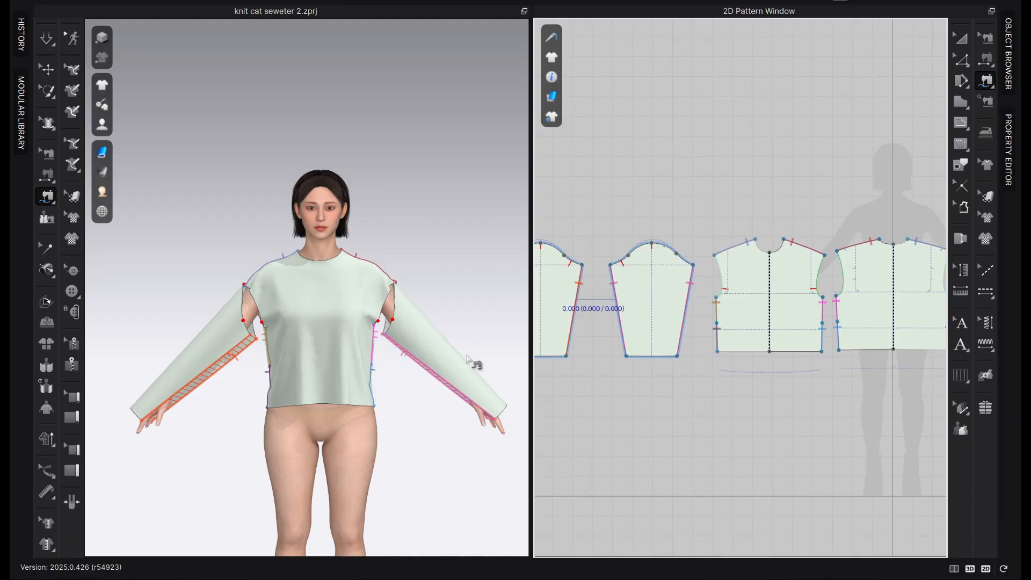
left_click(610, 265)
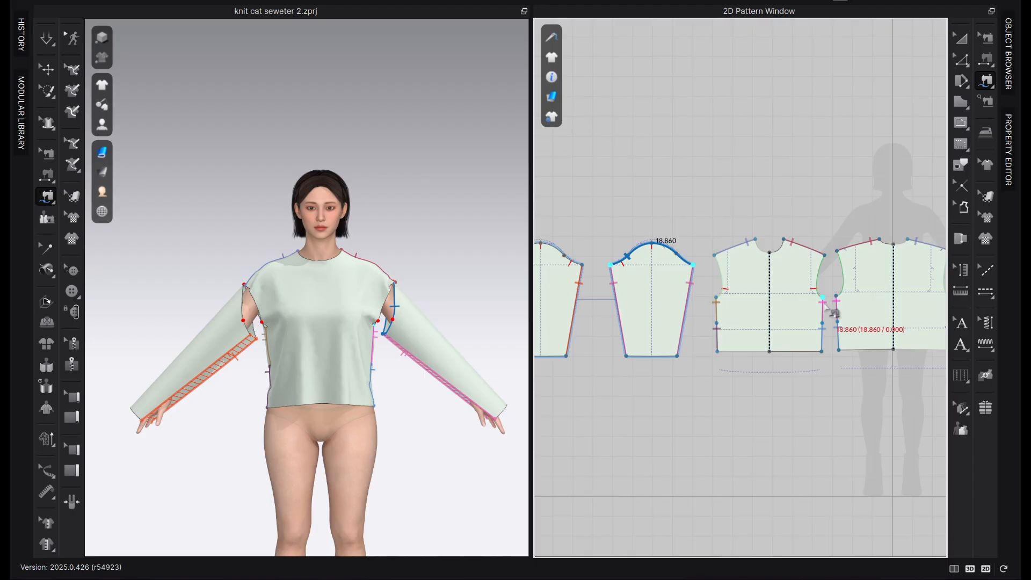
left_click(825, 301)
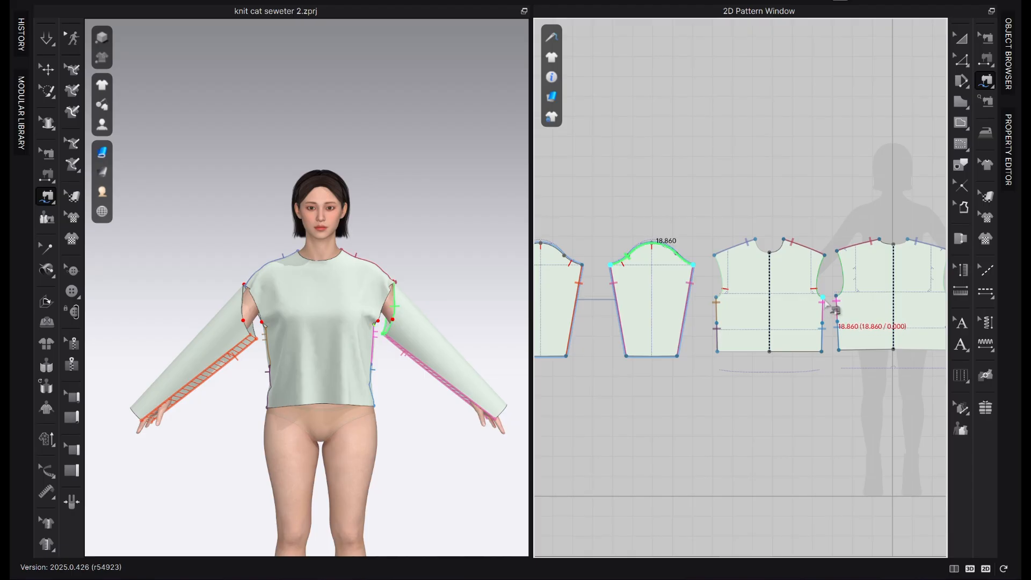
left_click(824, 257)
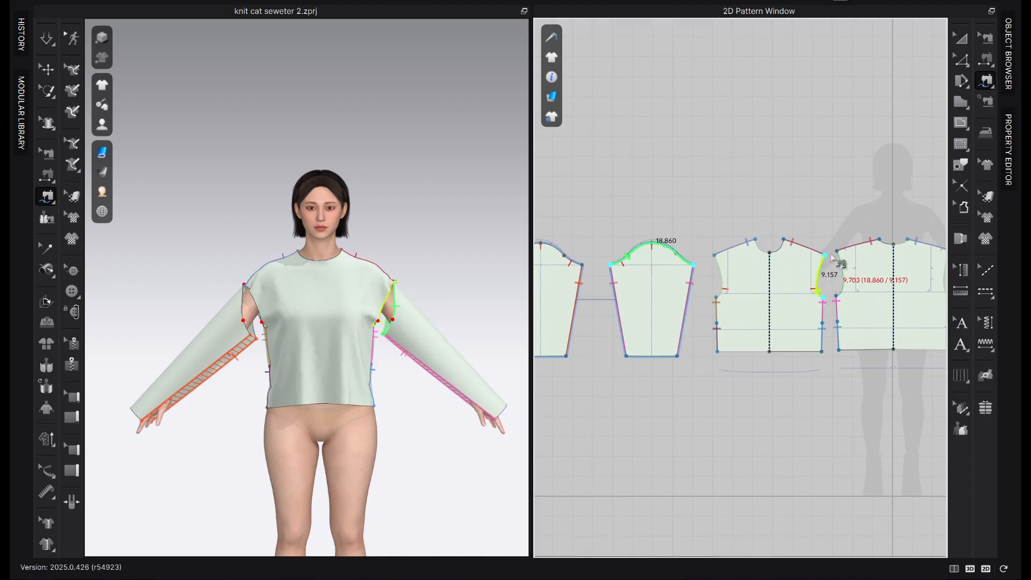
left_click(837, 252)
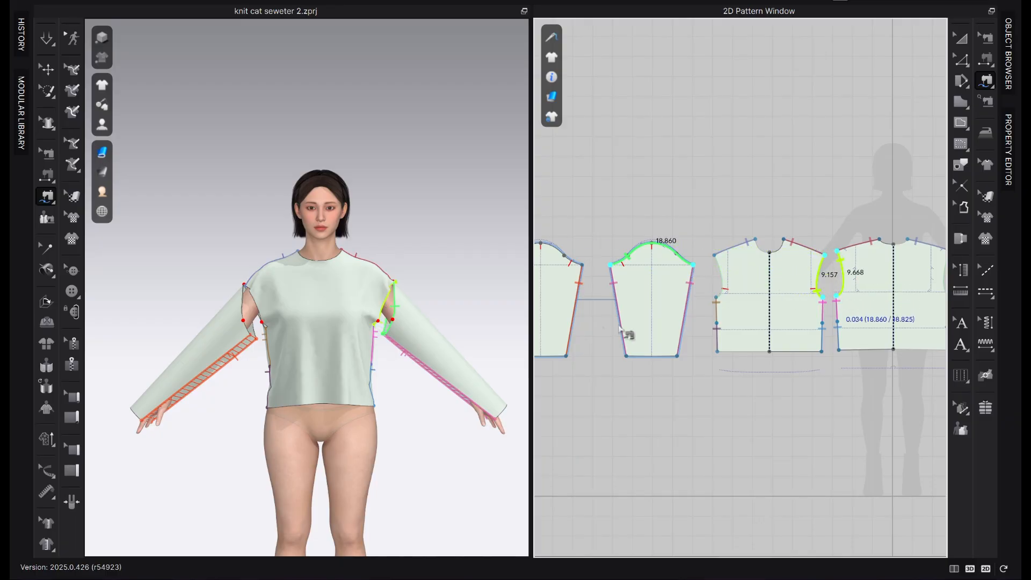
key("Return")
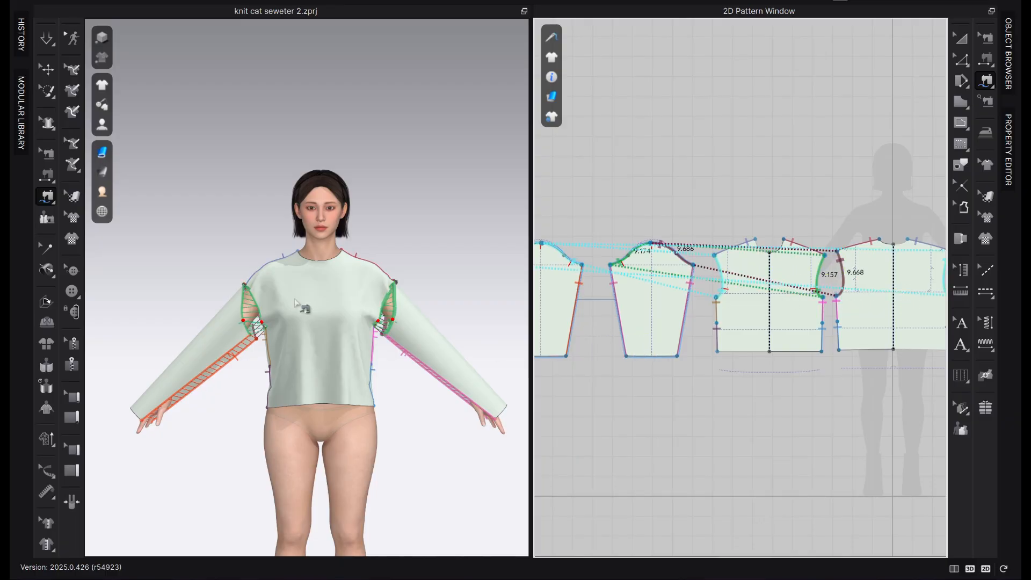
Simulate the sewn sweater and set the garment rendering style to Random Color Surface
left_click(47, 37)
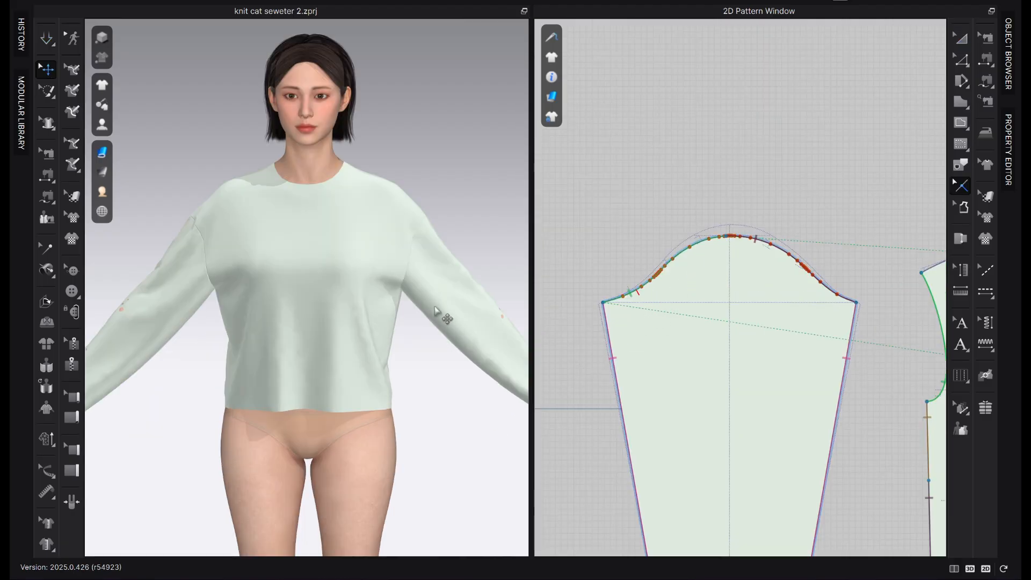
mouse_move(102, 152)
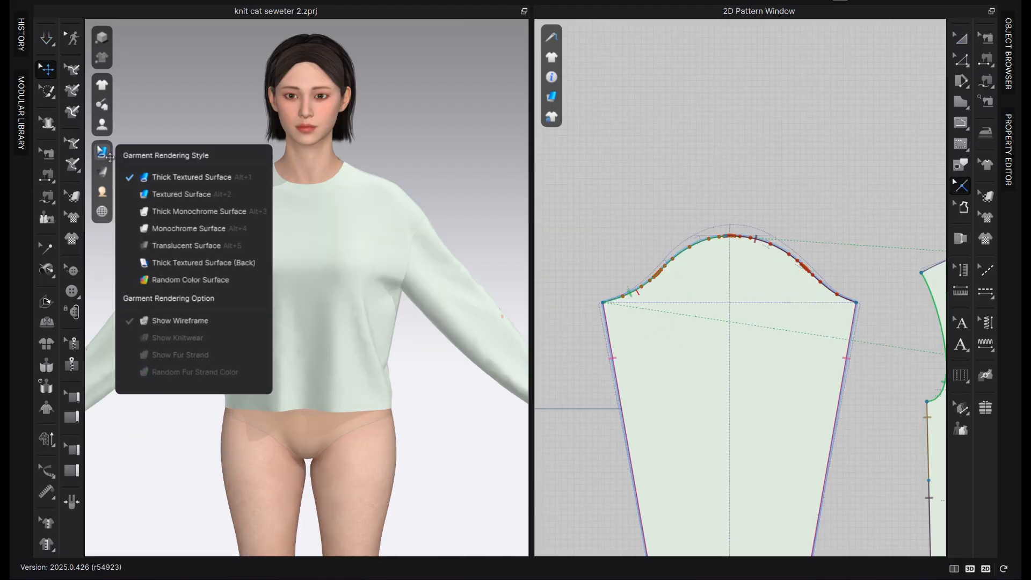
left_click(178, 282)
right_click_drag(383, 313, 411, 319)
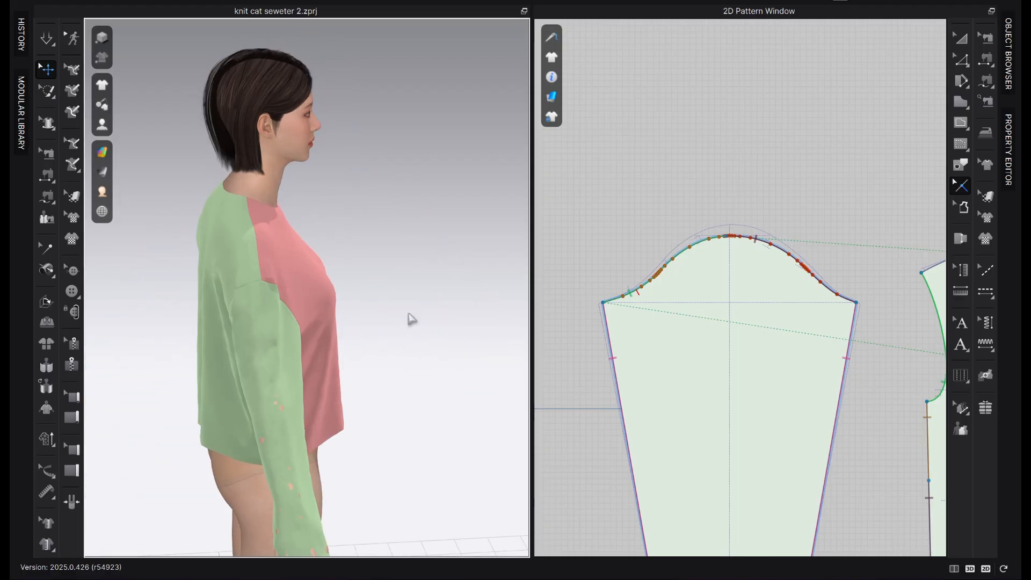
Run the simulation again and pull the fabric near the armhole seam to settle the sleeve
left_click(47, 37)
scroll(278, 264, "up", 3)
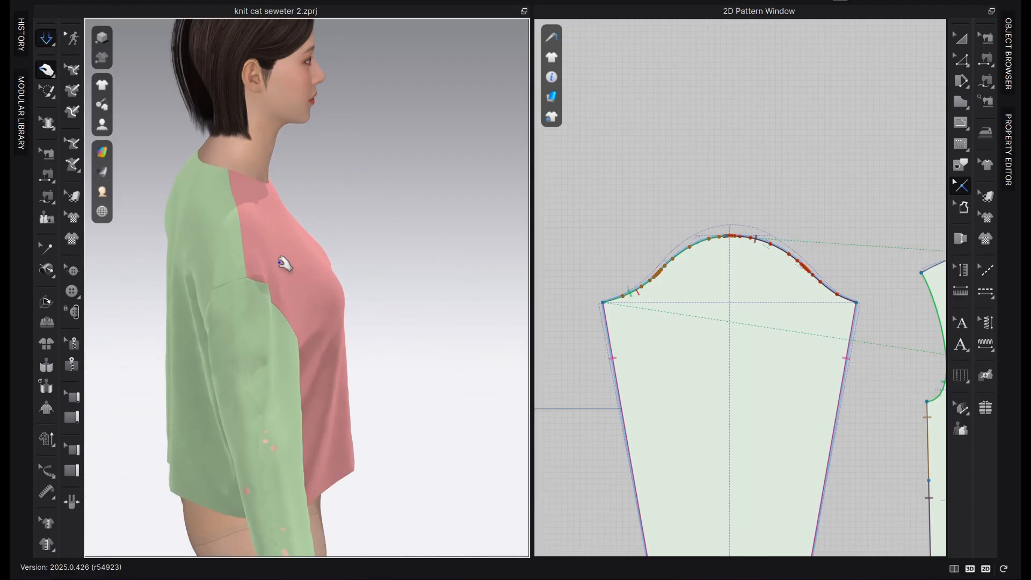
right_click_drag(272, 252, 212, 280)
scroll(334, 294, "down", 3)
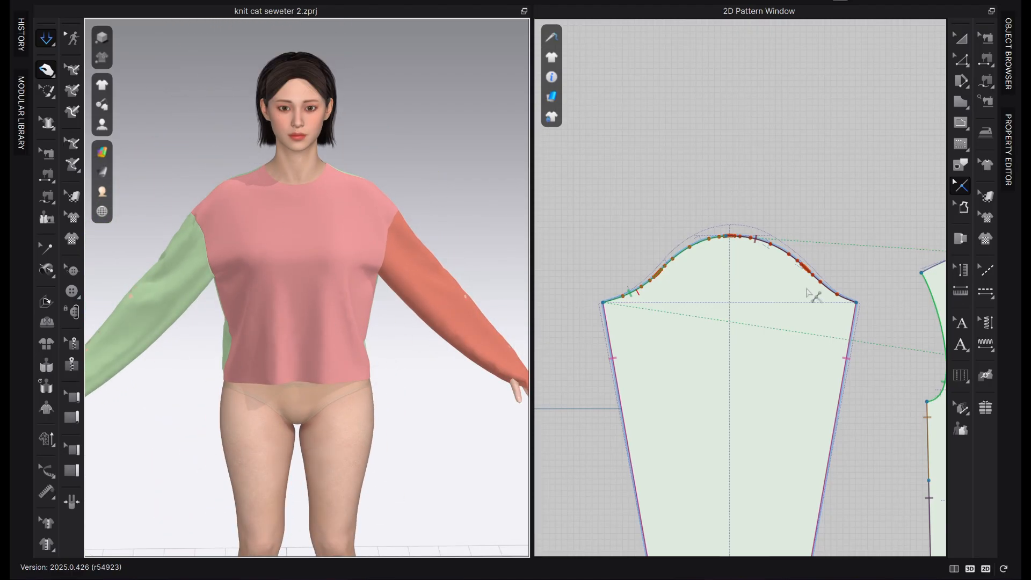
Bring the turtleneck sweater reference image into view in the 2D window to compare its shoulders and sleeves
scroll(720, 271, "down", 3)
middle_click_drag(622, 255, 621, 258)
scroll(714, 318, "down", 4)
middle_click_drag(878, 294, 685, 308)
scroll(860, 218, "up", 5)
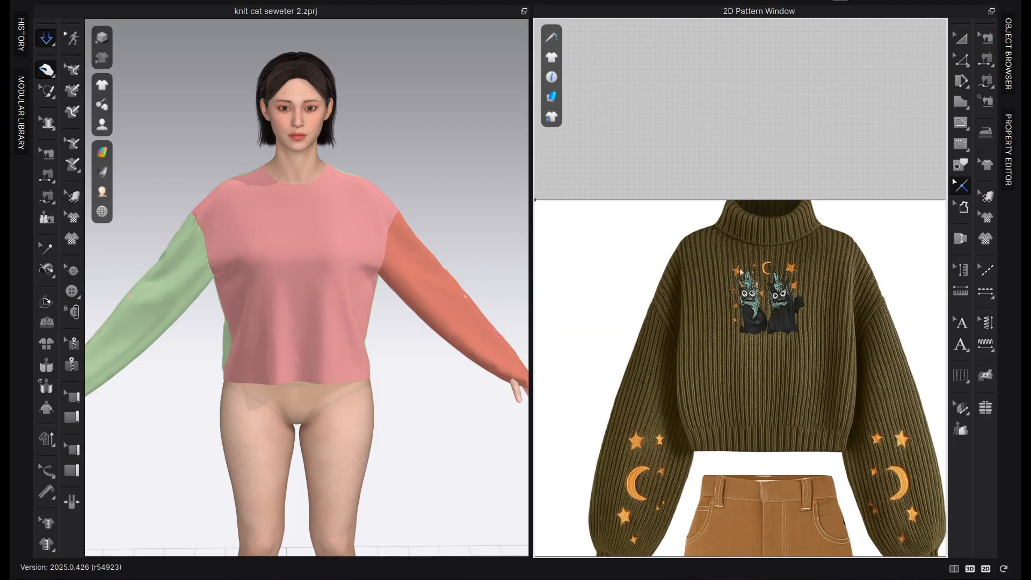